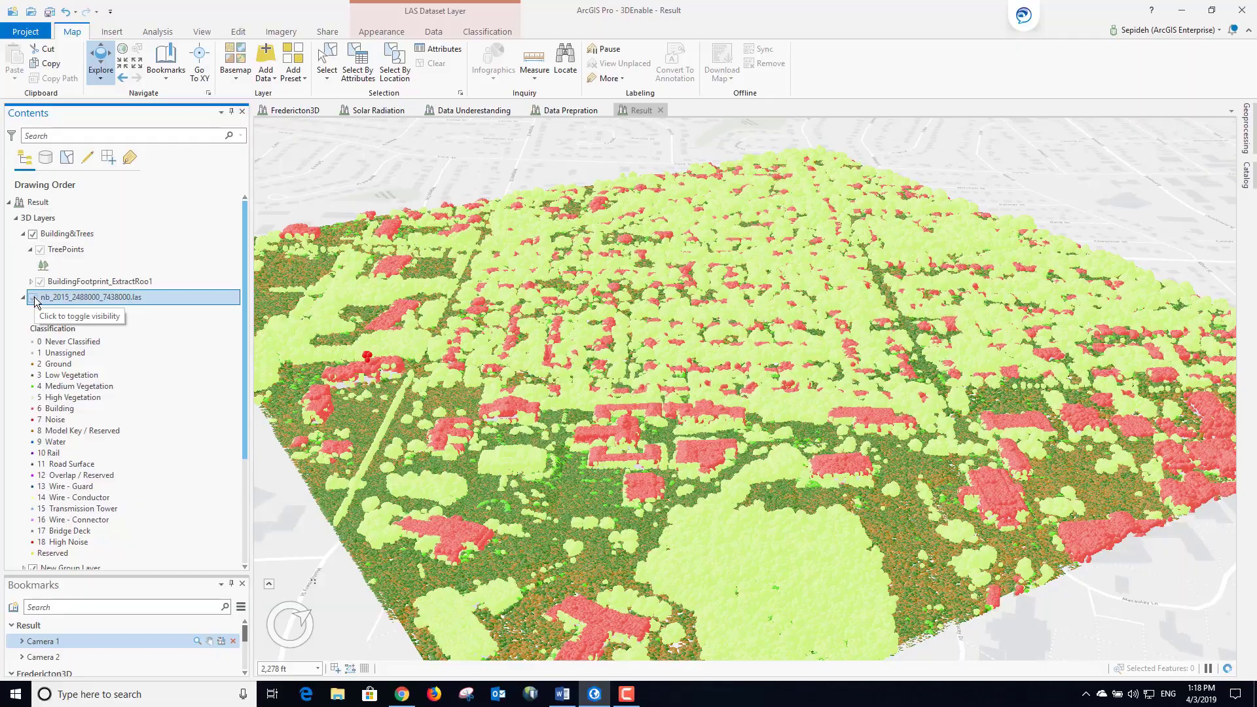
Hide the nb_2015_2488000_7438000.las layer and view the buildings and trees from the Camera 2 and Camera 1 bookmarks
{"action": "left_click", "coordinate": [34, 298]}
{"action": "left_click", "coordinate": [195, 657]}
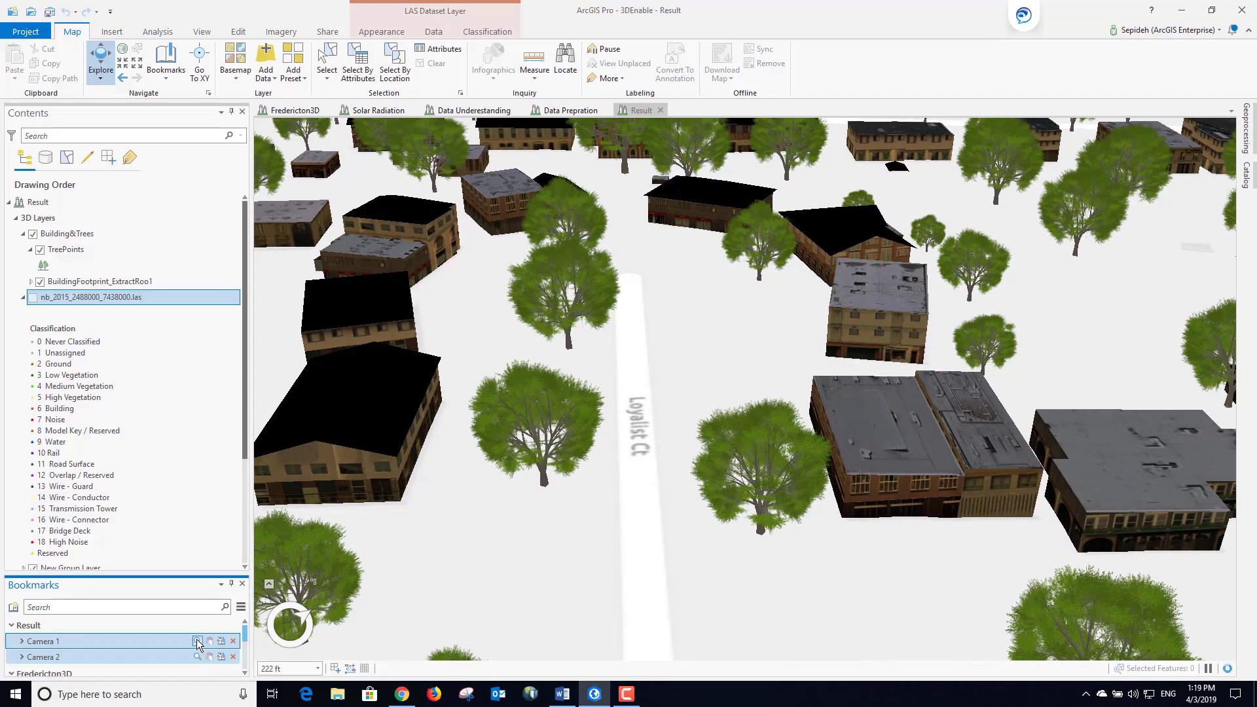
{"action": "left_click", "coordinate": [198, 642]}
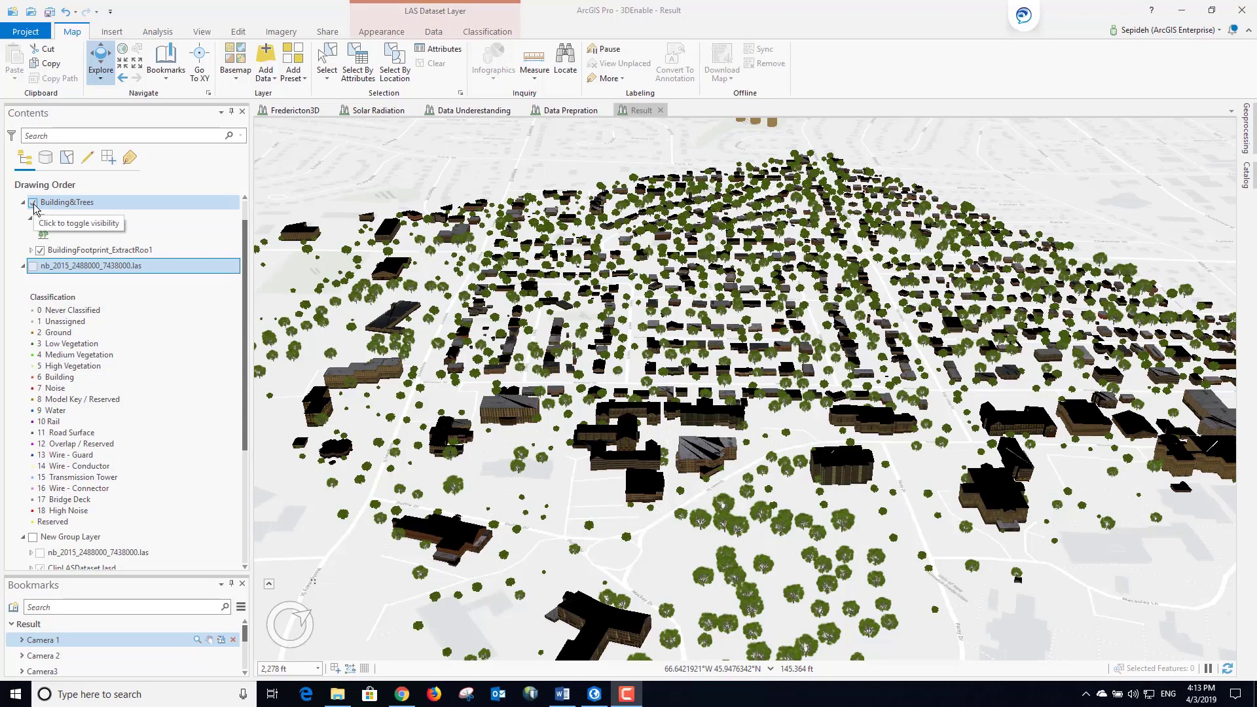
Display the nb_2015_2488000_7438000.las layer instead of Building&Trees and inspect its spatial reference in the layer properties
{"action": "left_click", "coordinate": [33, 202]}
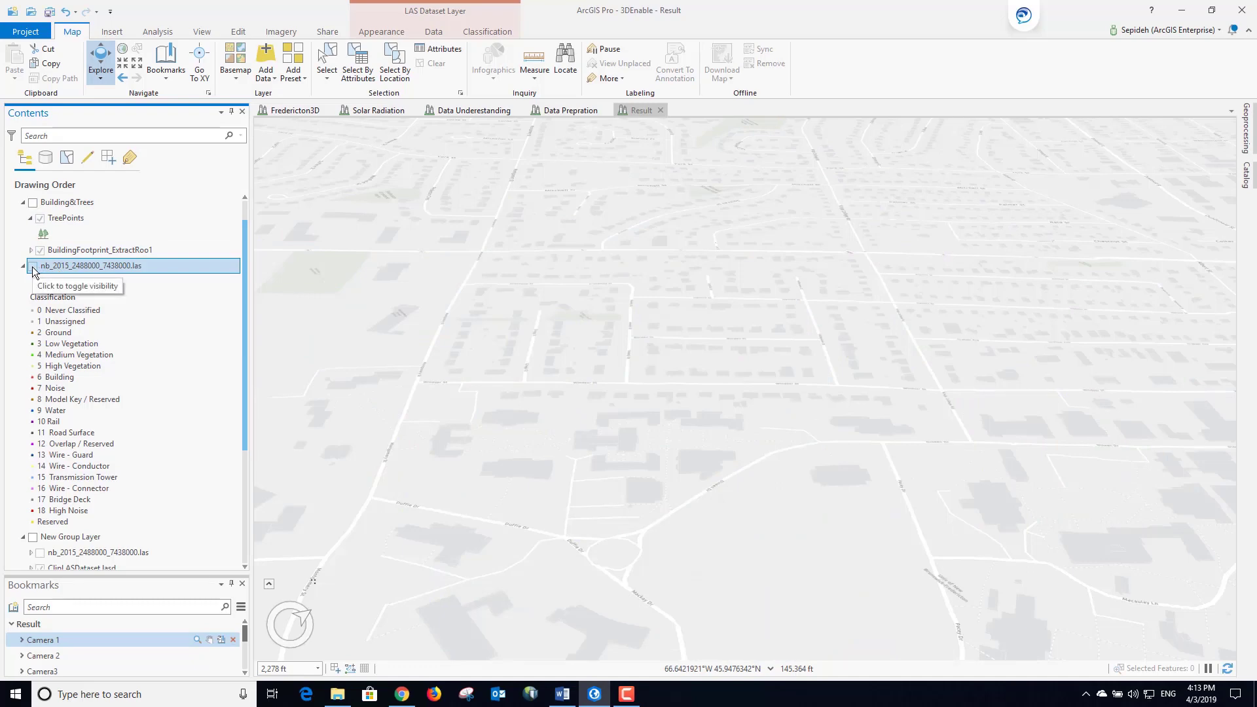
{"action": "left_click", "coordinate": [33, 266]}
{"action": "right_click", "coordinate": [65, 267]}
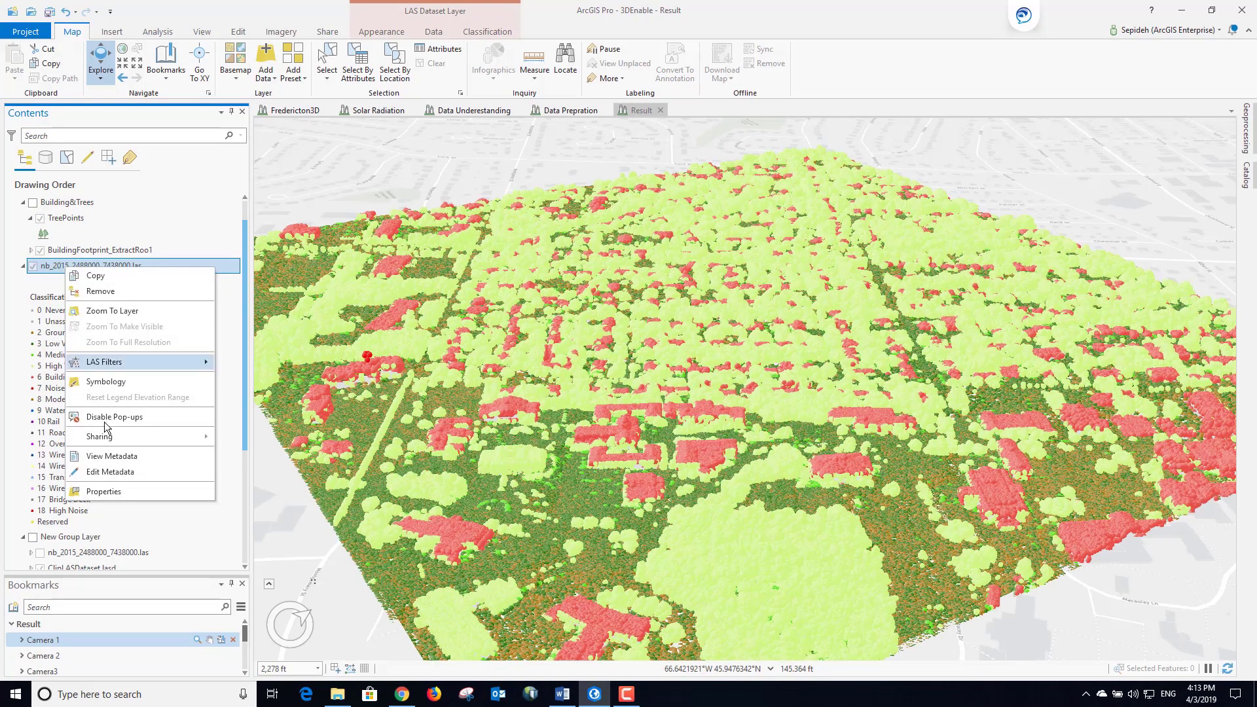
{"action": "left_click", "coordinate": [113, 493]}
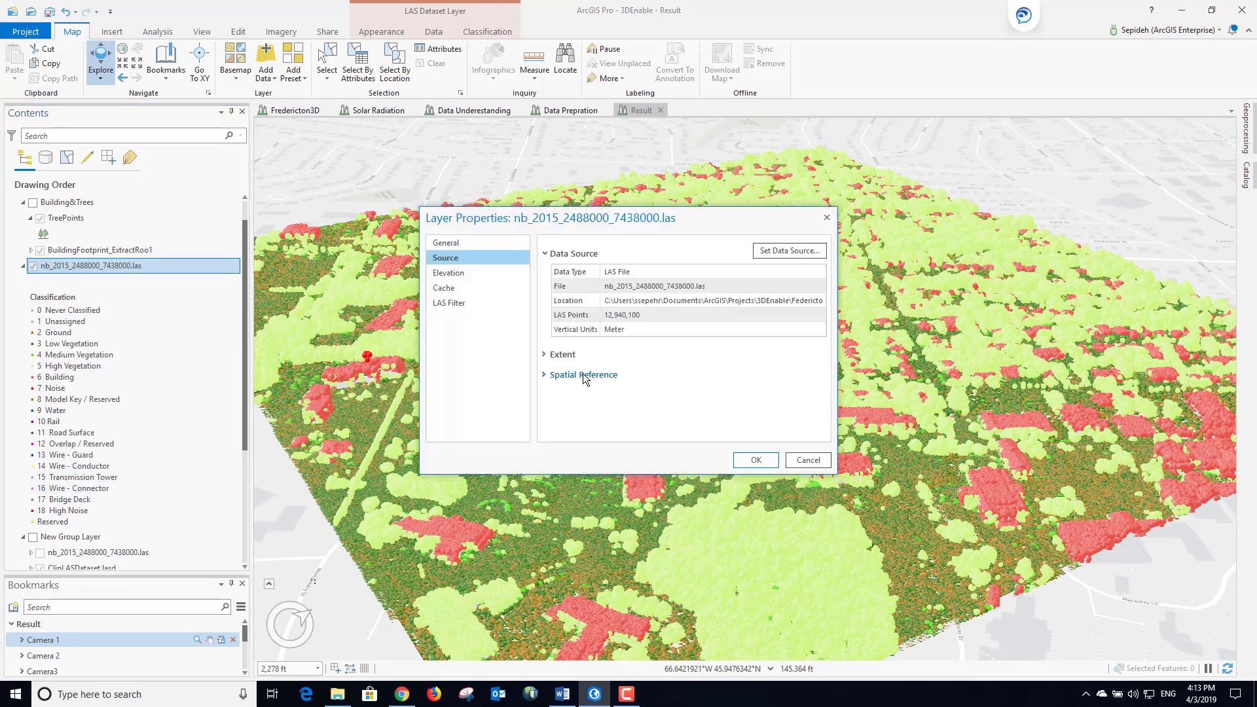
{"action": "left_click", "coordinate": [583, 375]}
{"action": "scroll", "coordinate": [584, 377], "scroll_direction": "down", "scroll_amount": 5}
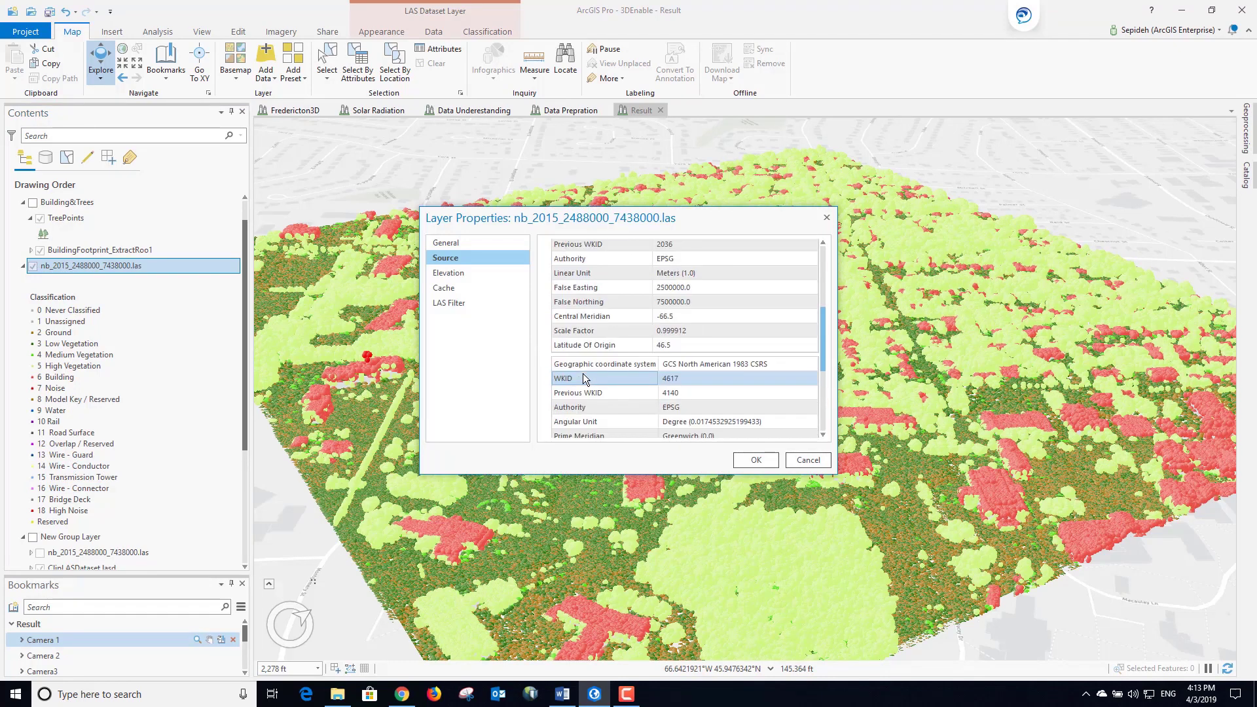
{"action": "left_click", "coordinate": [753, 461]}
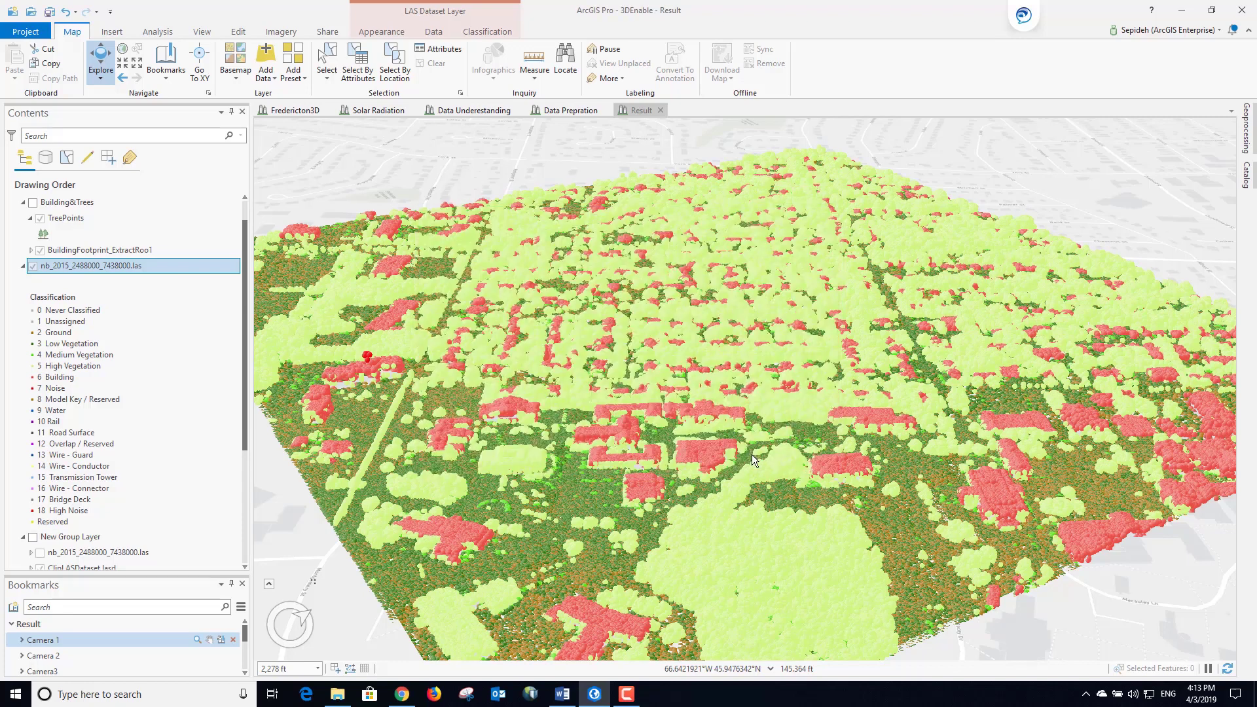
Display New Group Layer instead of the nb_2015_2488000_7438000.las layer and view it from the Camera3 bookmark
{"action": "left_click", "coordinate": [33, 537]}
{"action": "left_click", "coordinate": [31, 266]}
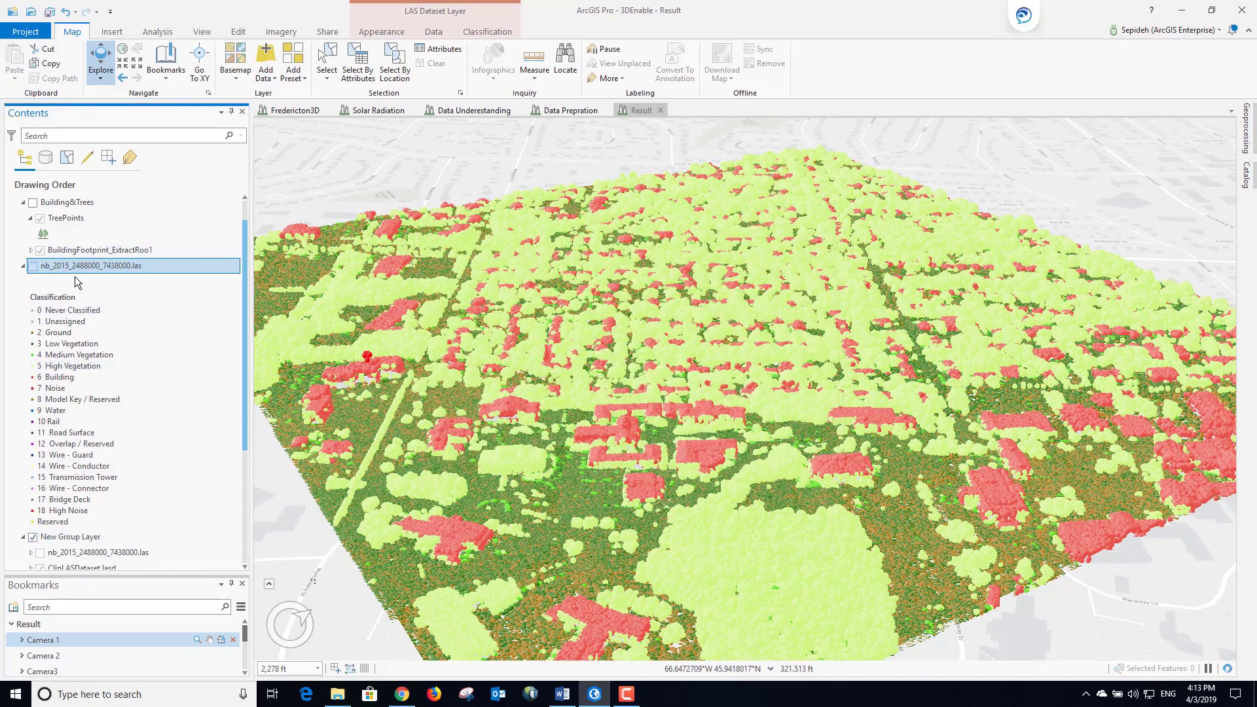
{"action": "left_click", "coordinate": [218, 664]}
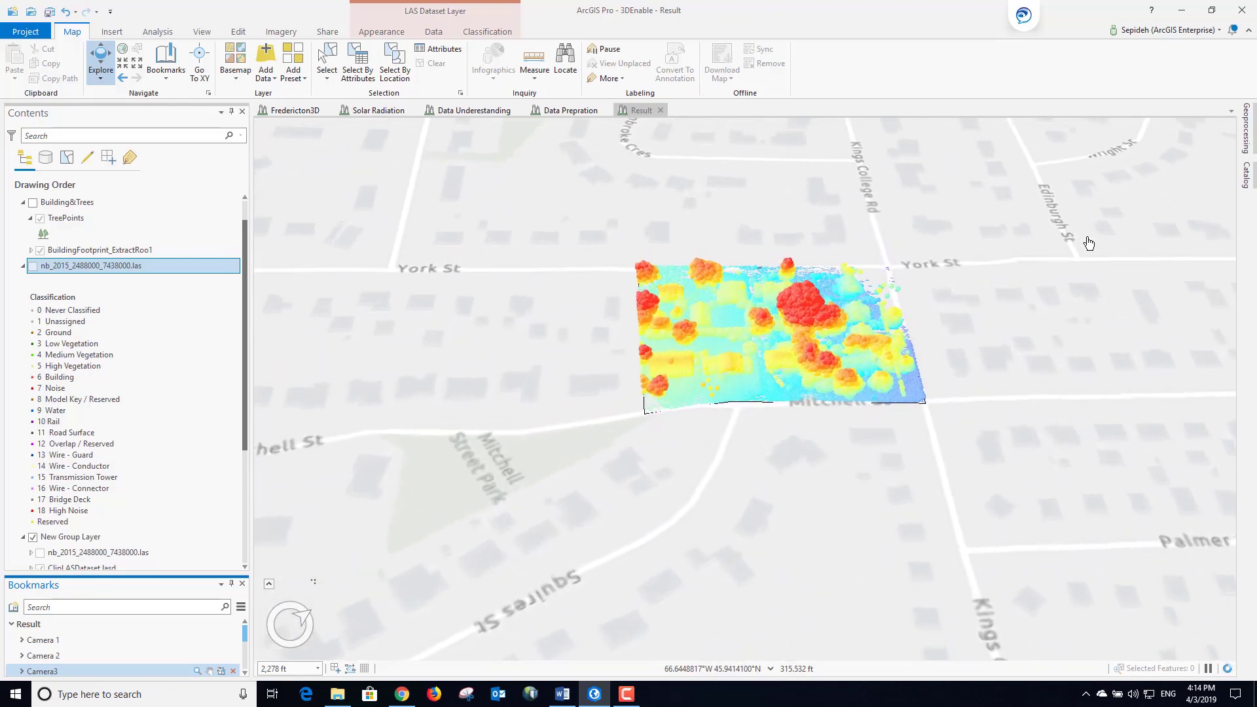
Review the parameters and environment settings of the Extract LAS geoprocessing tool
{"action": "left_click", "coordinate": [1247, 136]}
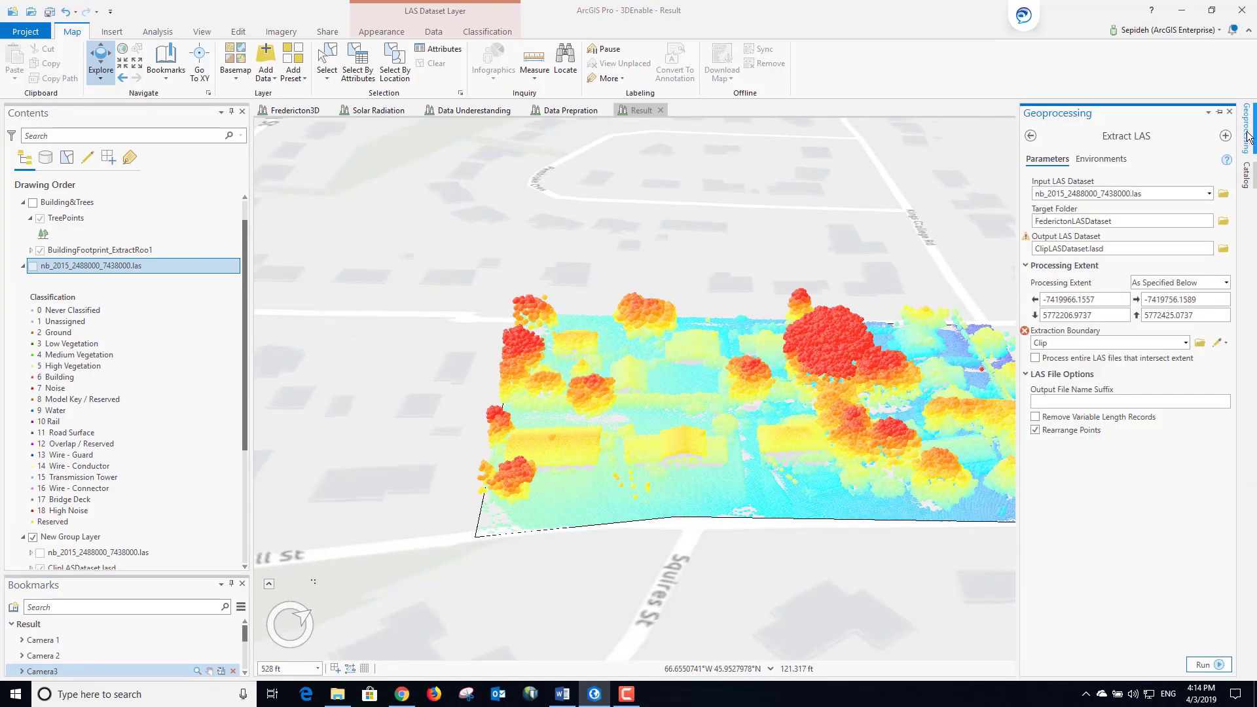
{"action": "left_click", "coordinate": [1109, 161]}
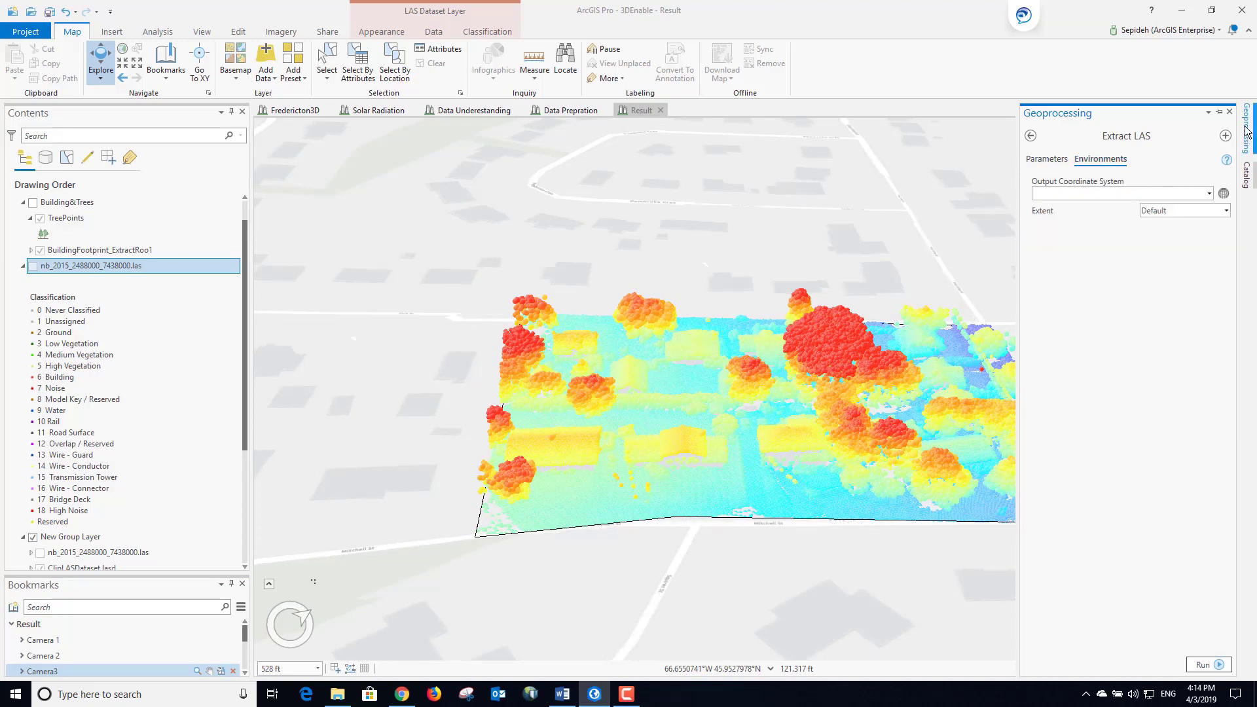
{"action": "left_click", "coordinate": [1247, 135]}
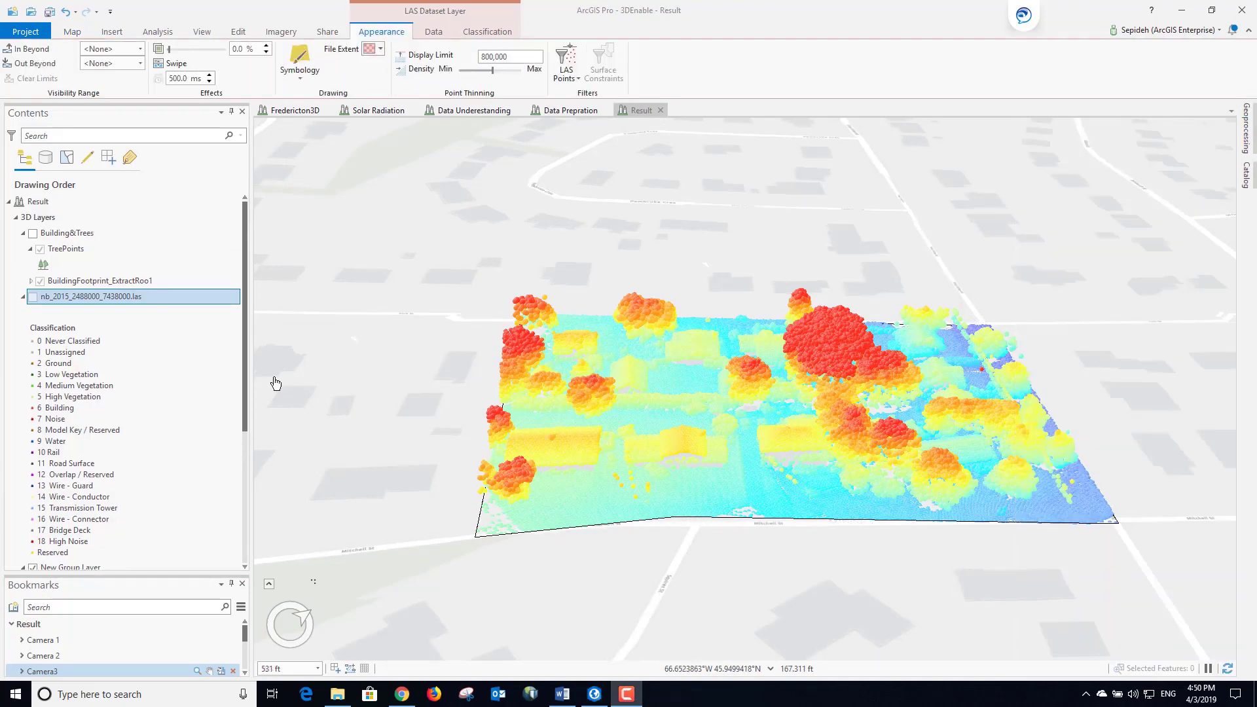
Hide New Group Layer and add nb_2015_2488000_7438000.las from the FederictonLASDataset project folder to the scene
{"action": "scroll", "coordinate": [246, 389], "scroll_direction": "up", "scroll_amount": 1}
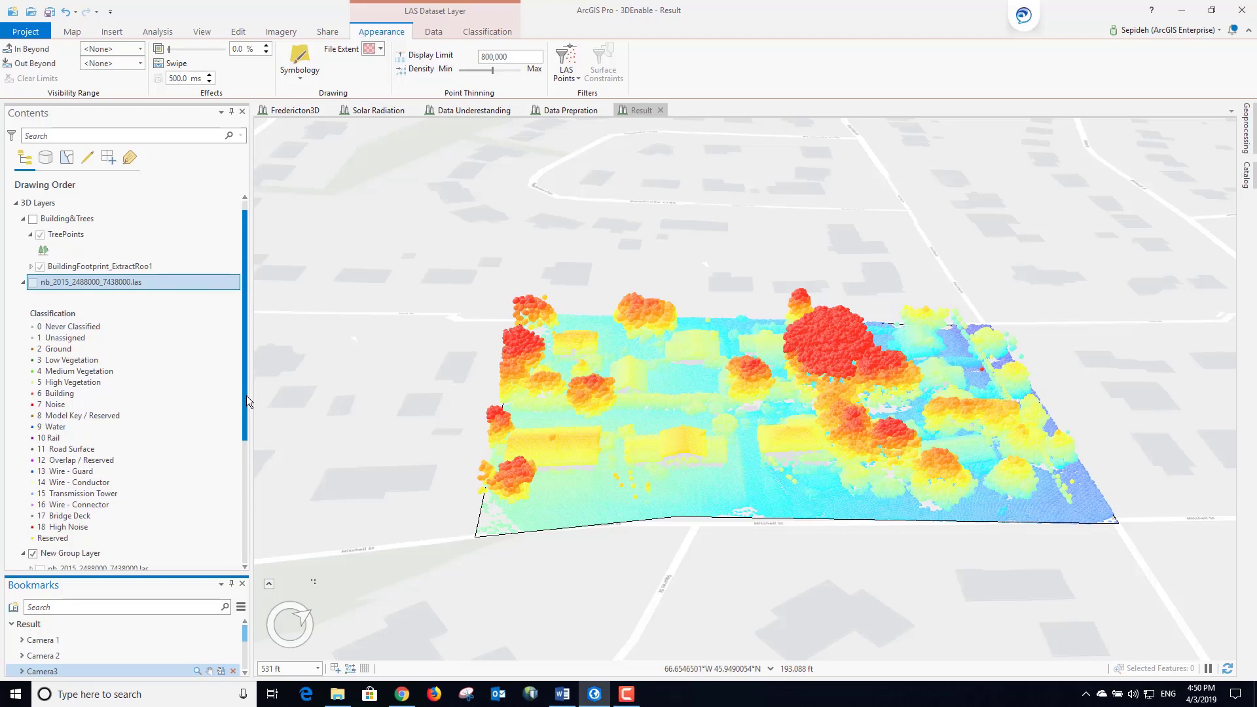
{"action": "left_click", "coordinate": [32, 553]}
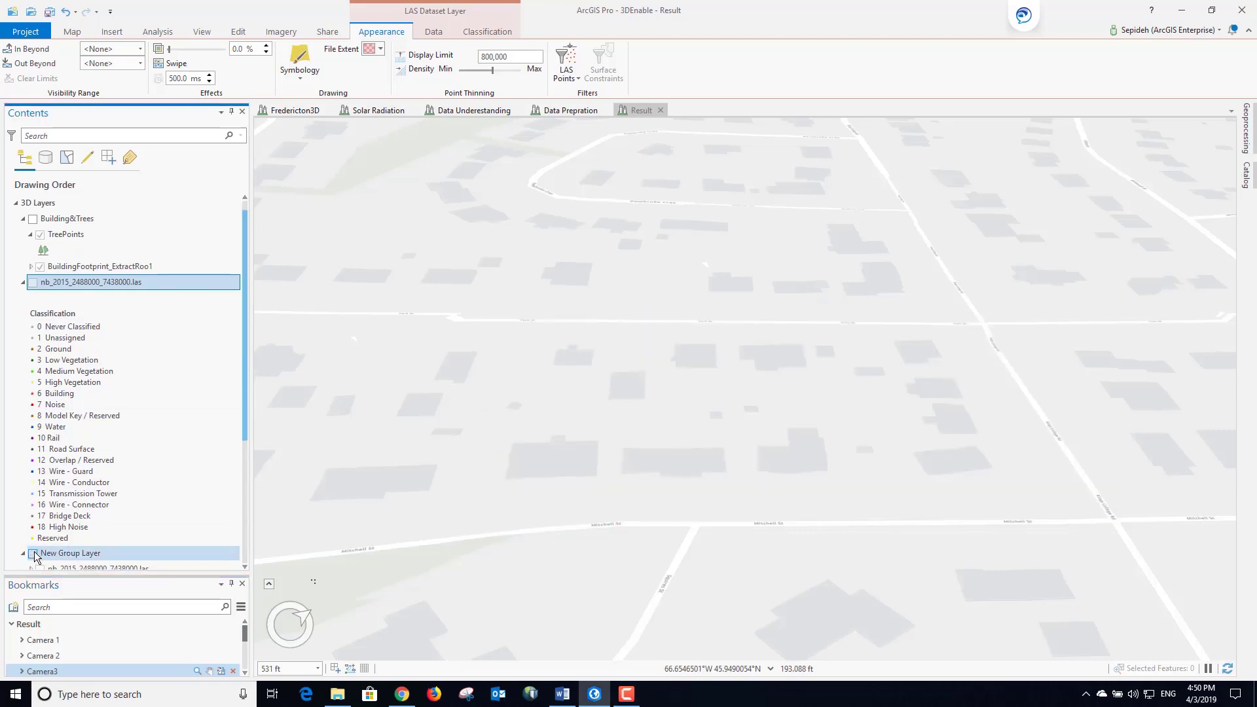
{"action": "left_click", "coordinate": [1248, 178]}
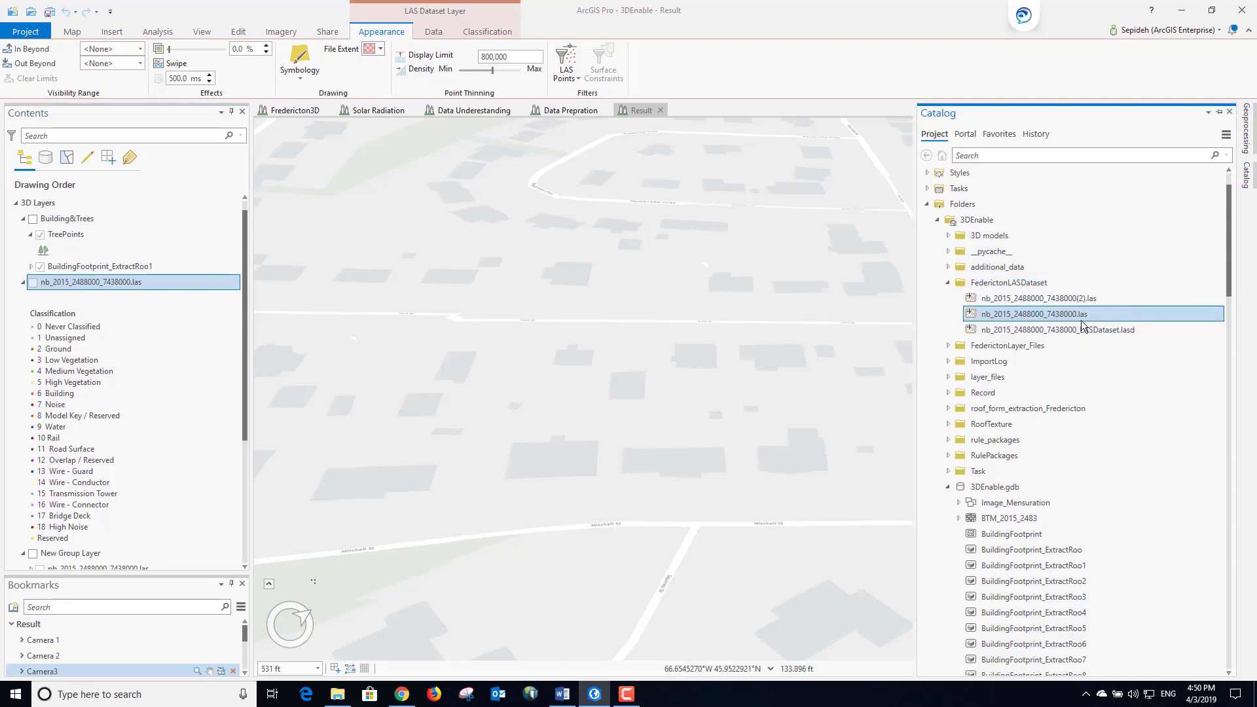
{"action": "left_click_drag", "start_coordinate": [1056, 318], "coordinate": [838, 331]}
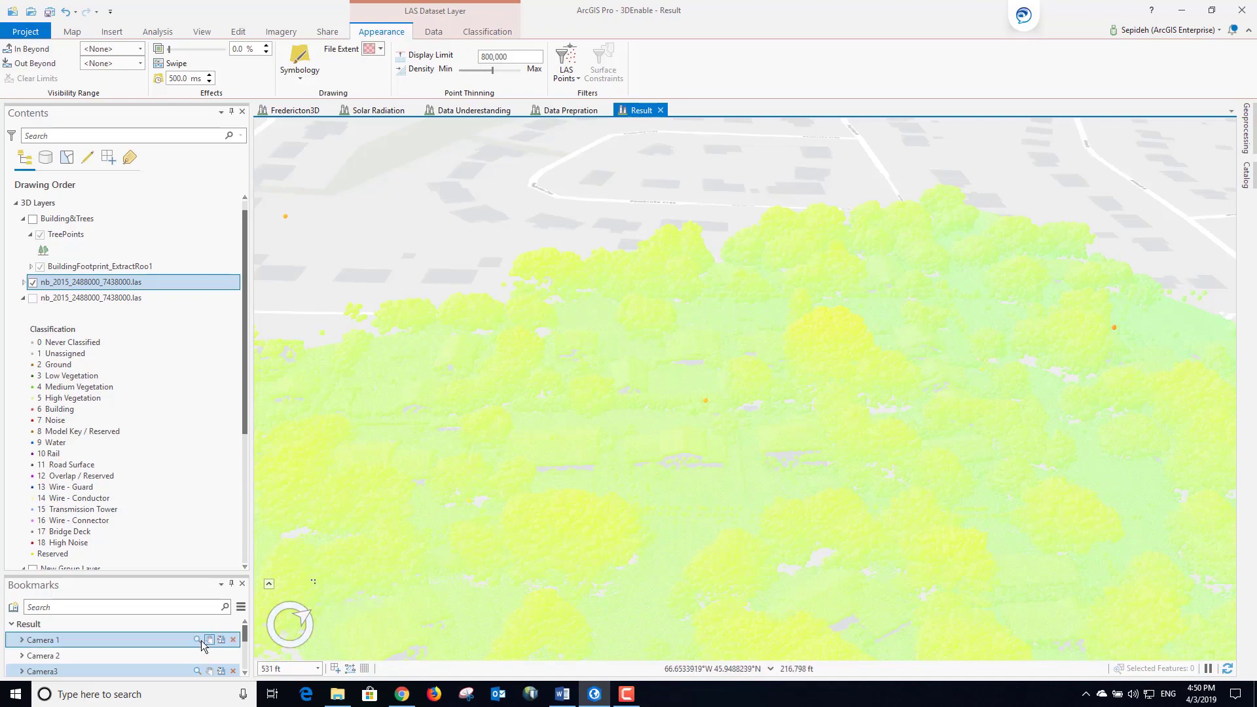
View the added LAS layer from the Camera 1 bookmark, symbolize its points by class, and inspect the classified buildings up close
{"action": "left_click", "coordinate": [198, 642]}
{"action": "left_click", "coordinate": [198, 640]}
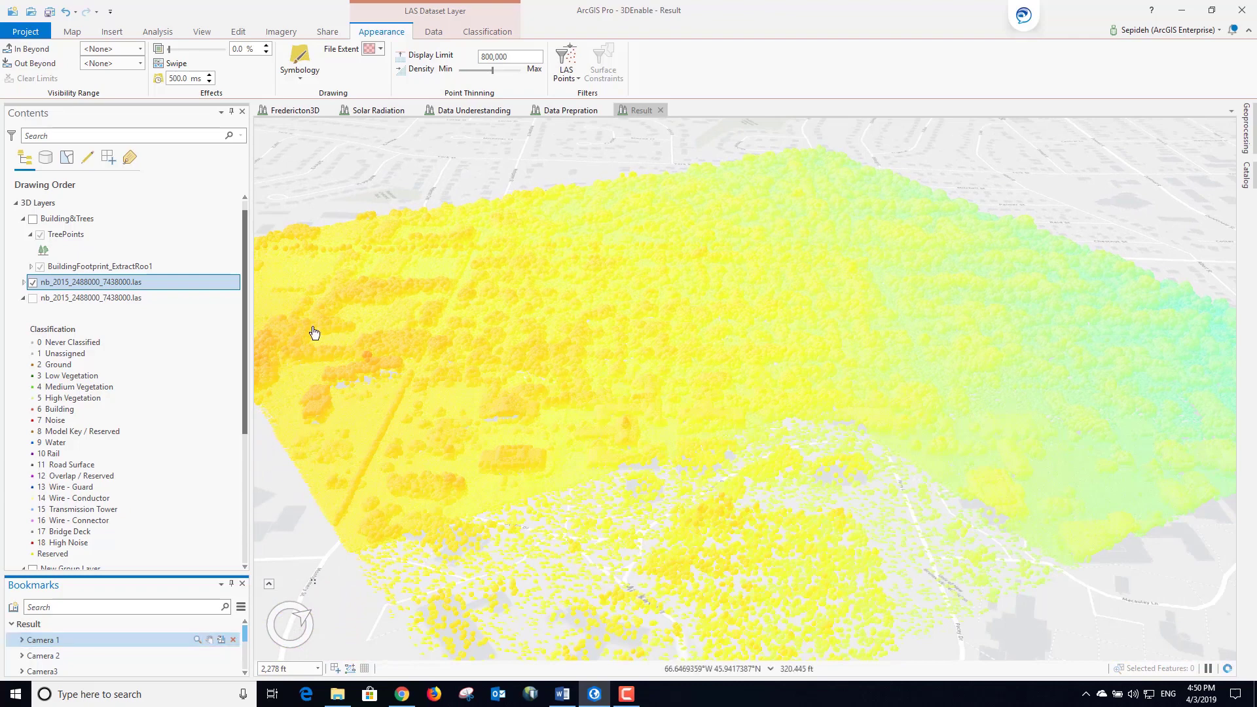
{"action": "left_click", "coordinate": [299, 60]}
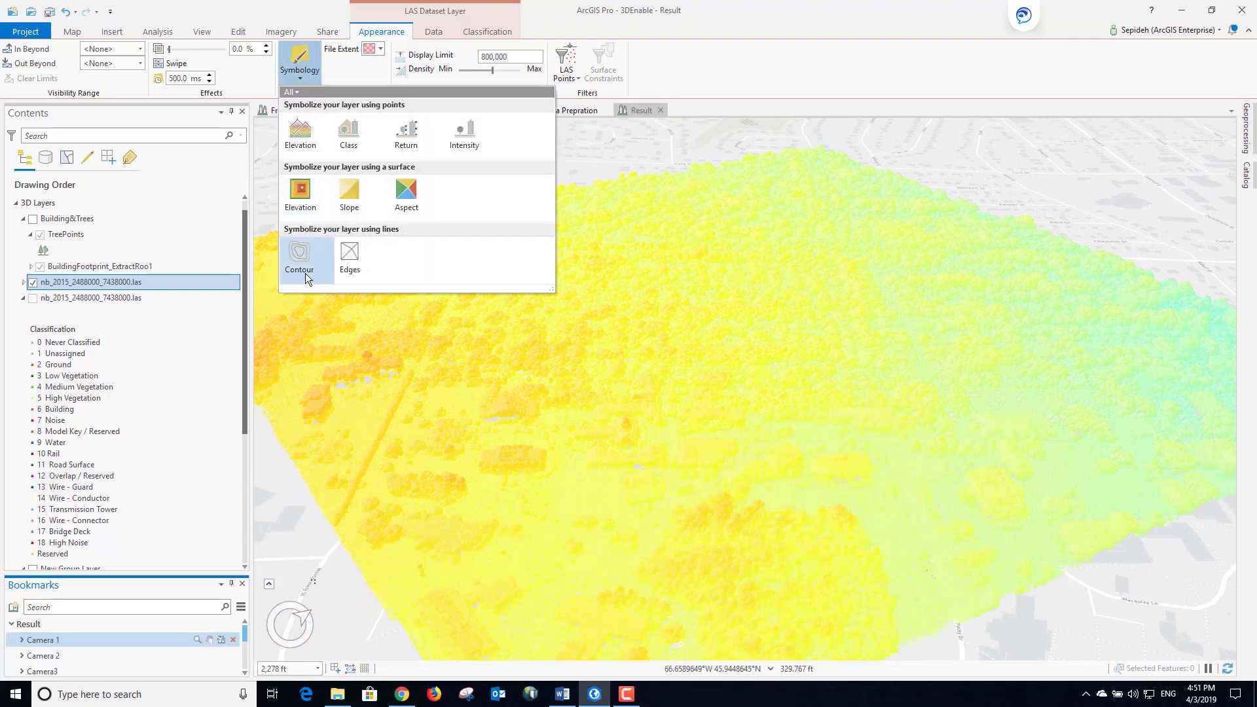
{"action": "left_click", "coordinate": [347, 134]}
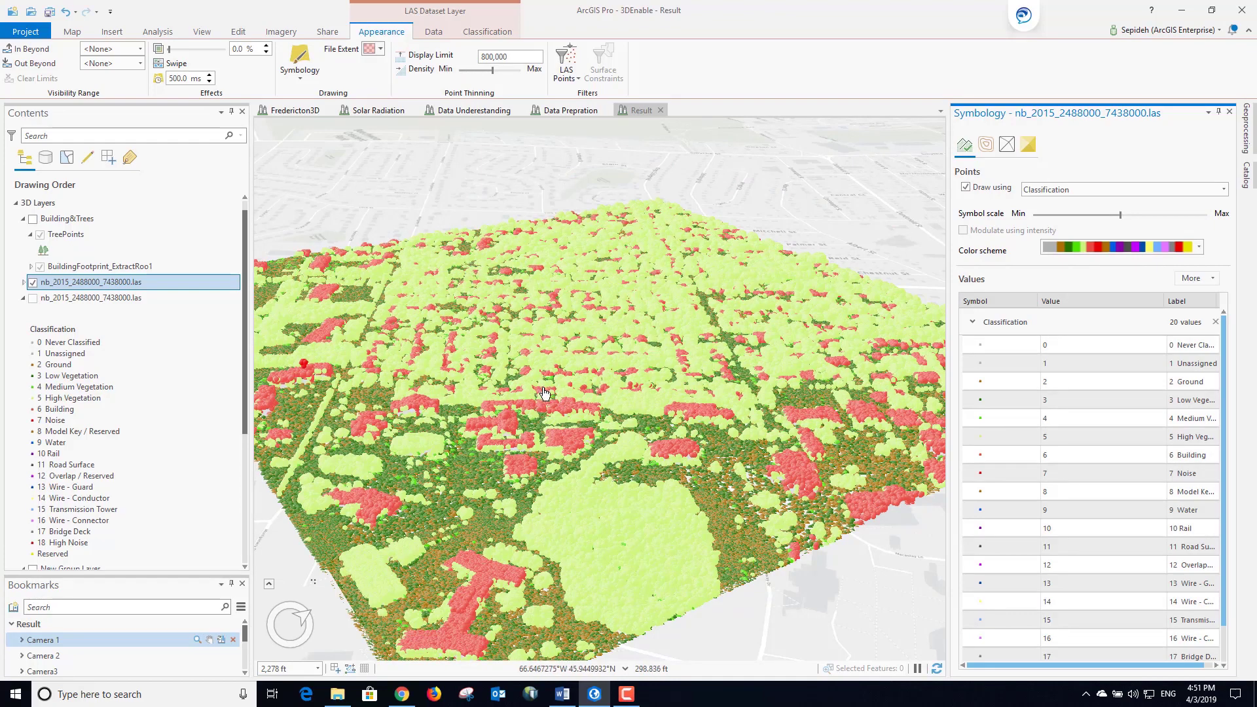
{"action": "scroll", "coordinate": [545, 394], "scroll_direction": "up", "scroll_amount": 5}
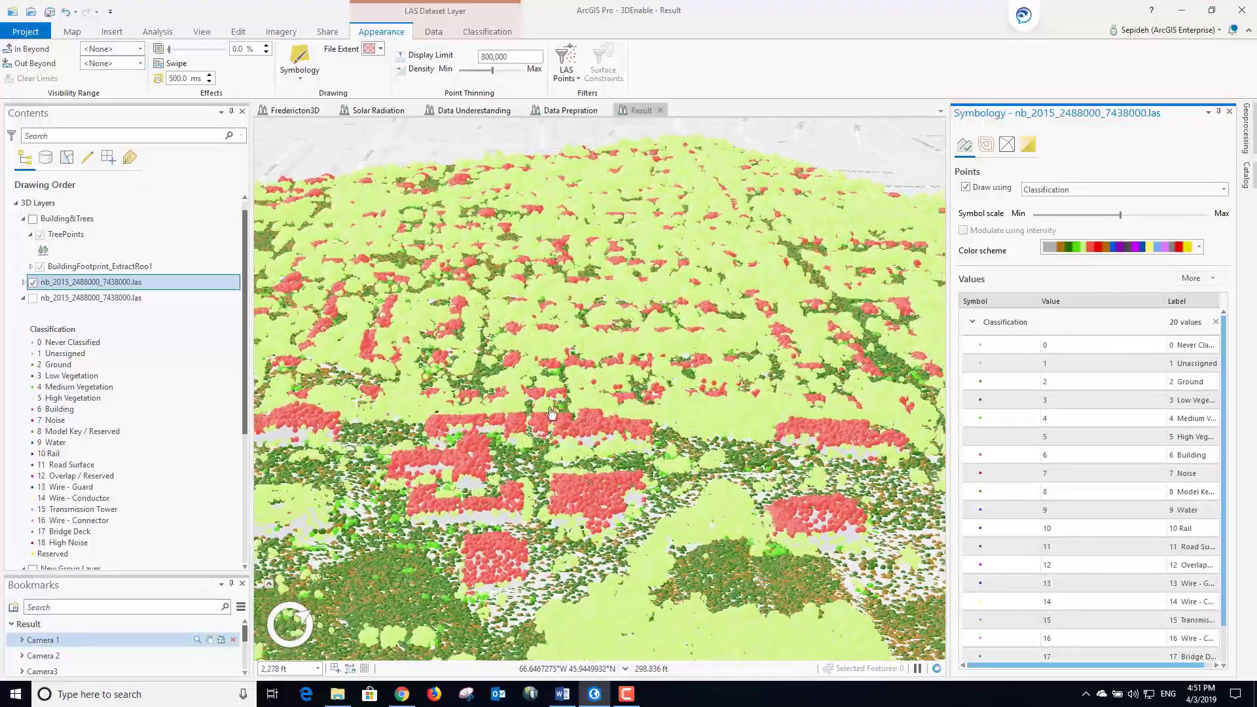
{"action": "scroll", "coordinate": [596, 431], "scroll_direction": "up", "scroll_amount": 3}
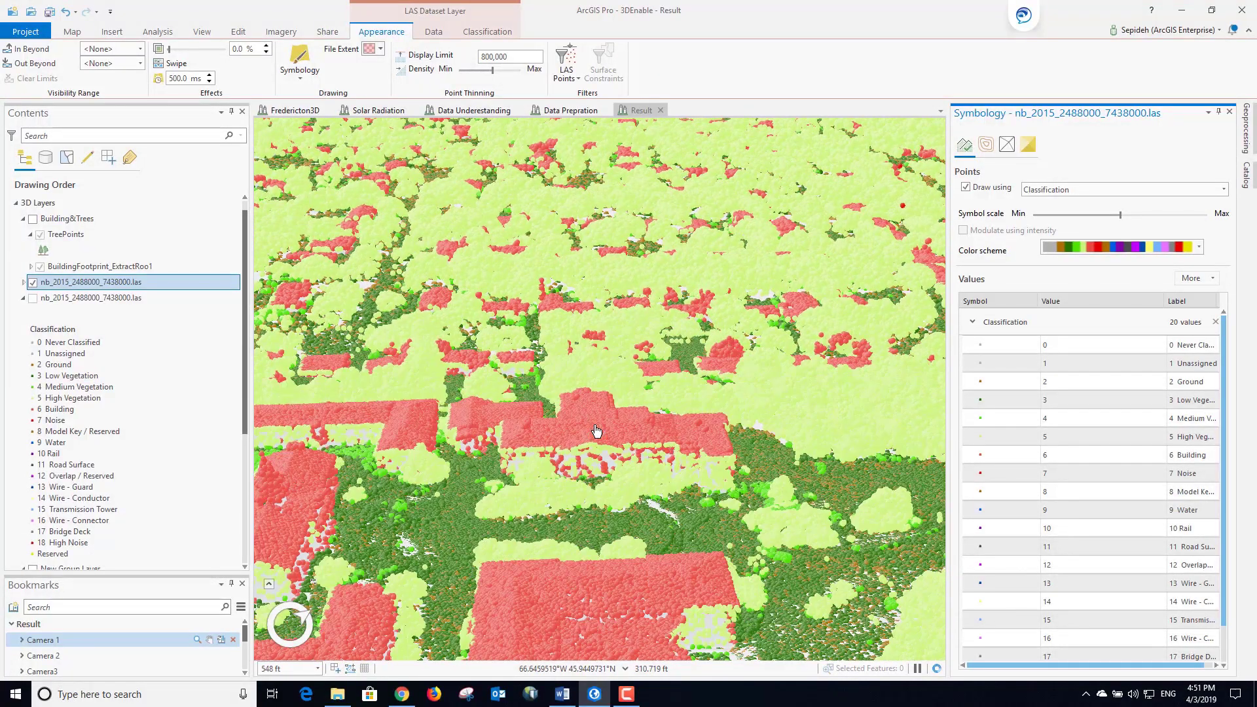
{"action": "scroll", "coordinate": [597, 430], "scroll_direction": "up", "scroll_amount": 2}
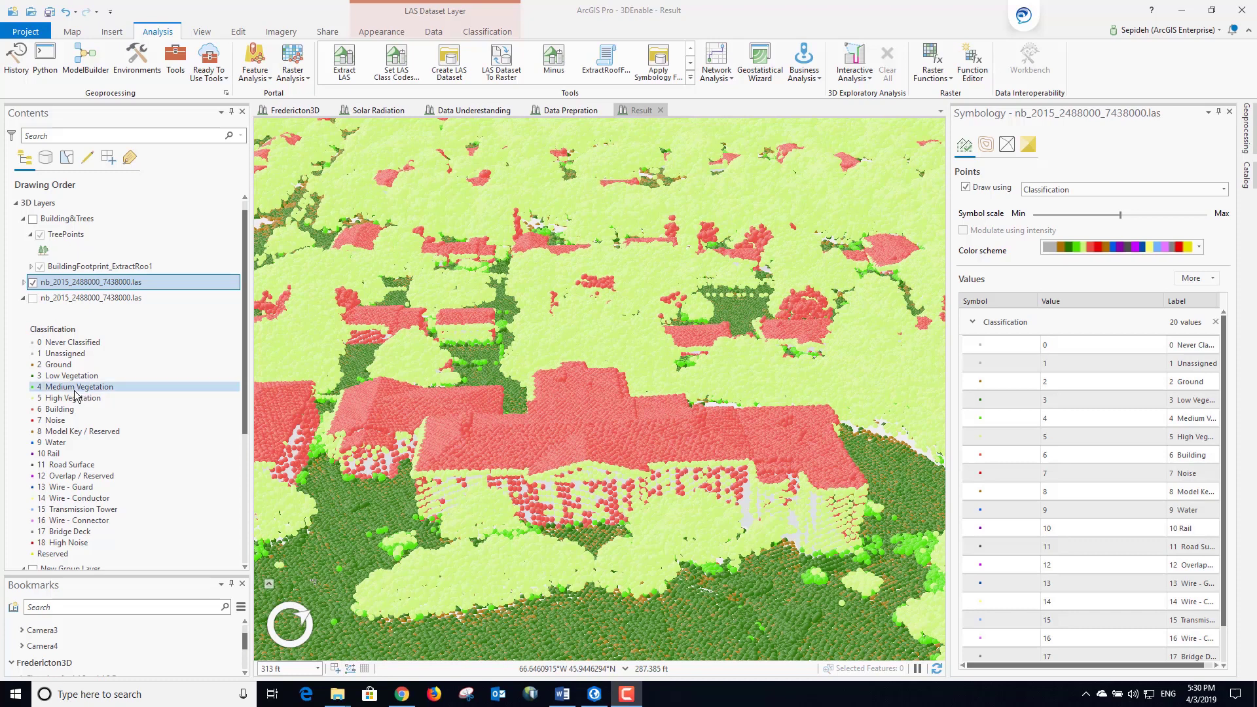
Review the LAS filter's classification codes and return values in the properties of the hidden nb_2015_2488000_7438000.las layer
{"action": "left_click", "coordinate": [76, 299]}
{"action": "right_click", "coordinate": [76, 300]}
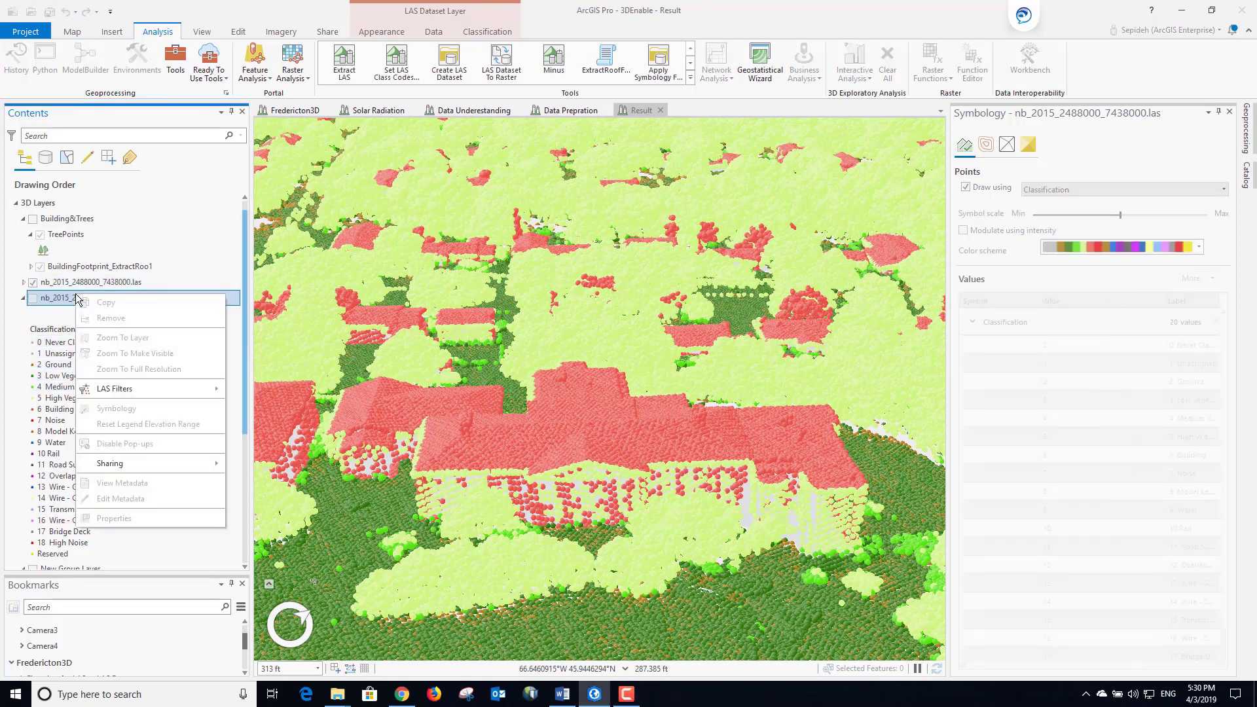
{"action": "left_click", "coordinate": [115, 518]}
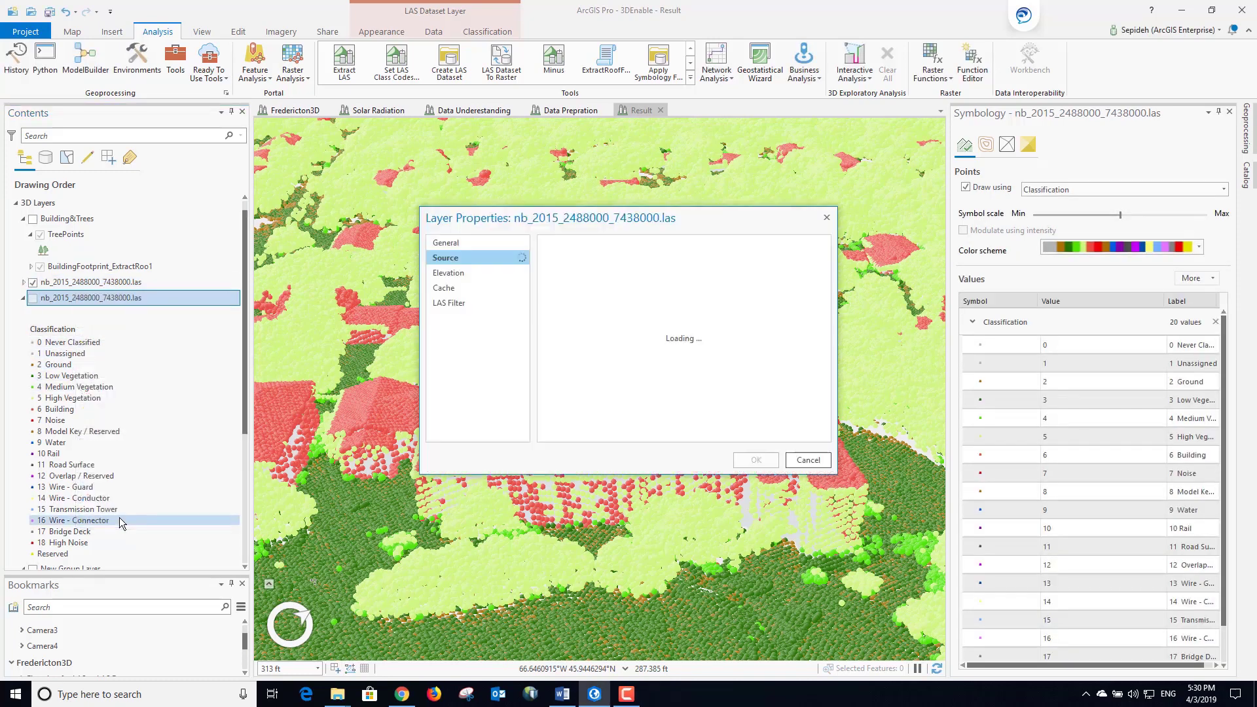
{"action": "left_click", "coordinate": [457, 301]}
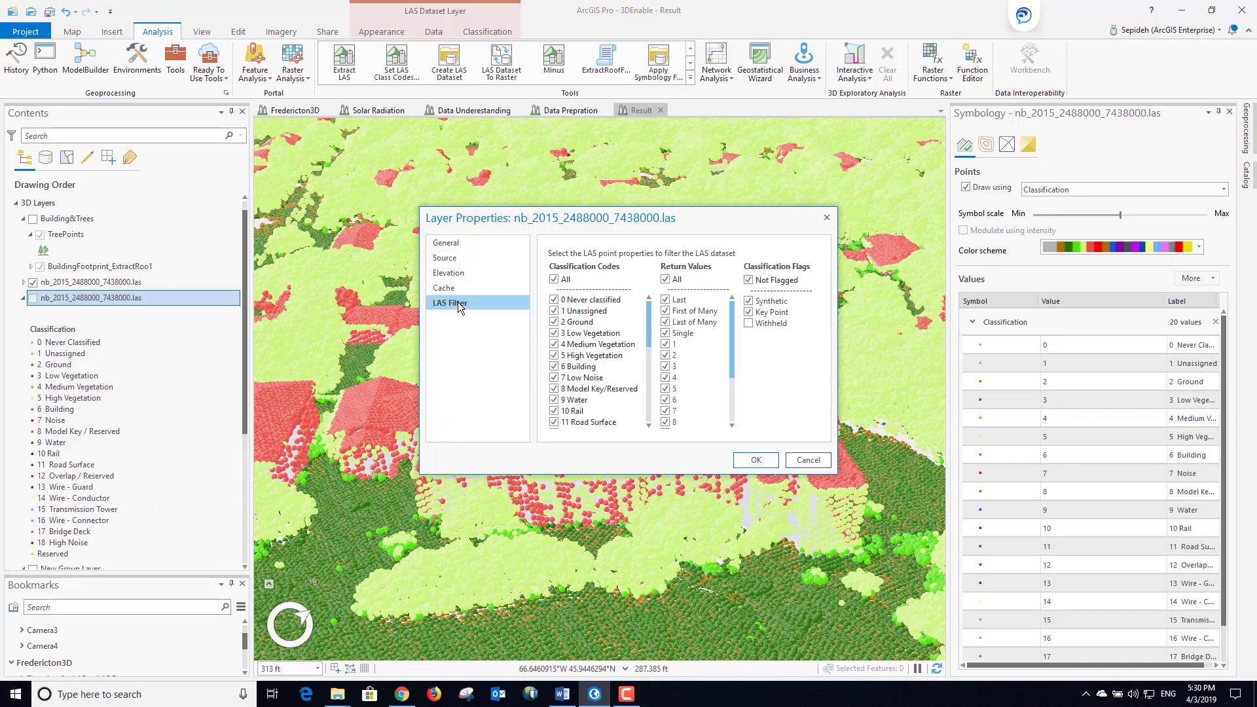
{"action": "left_click", "coordinate": [580, 426]}
{"action": "left_click", "coordinate": [766, 460]}
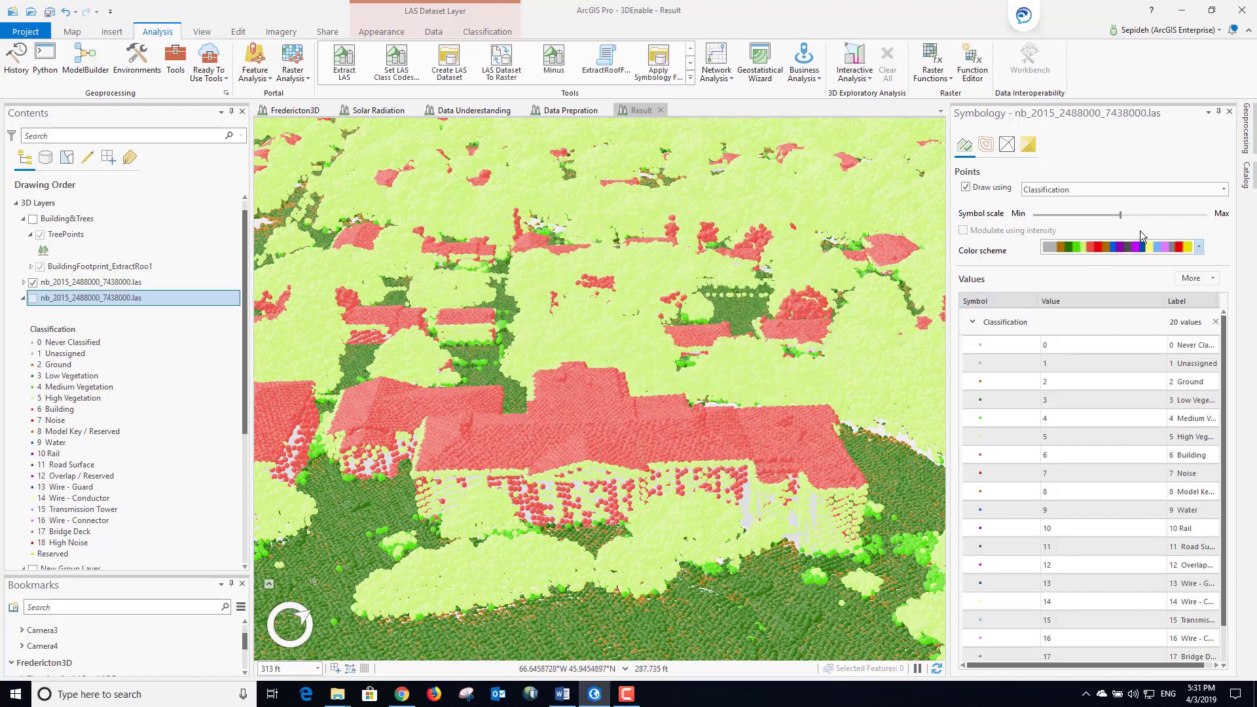
Review the Set LAS Class Codes Using Features parameters, and collapse the Geoprocessing and Symbology panes
{"action": "left_click", "coordinate": [1247, 136]}
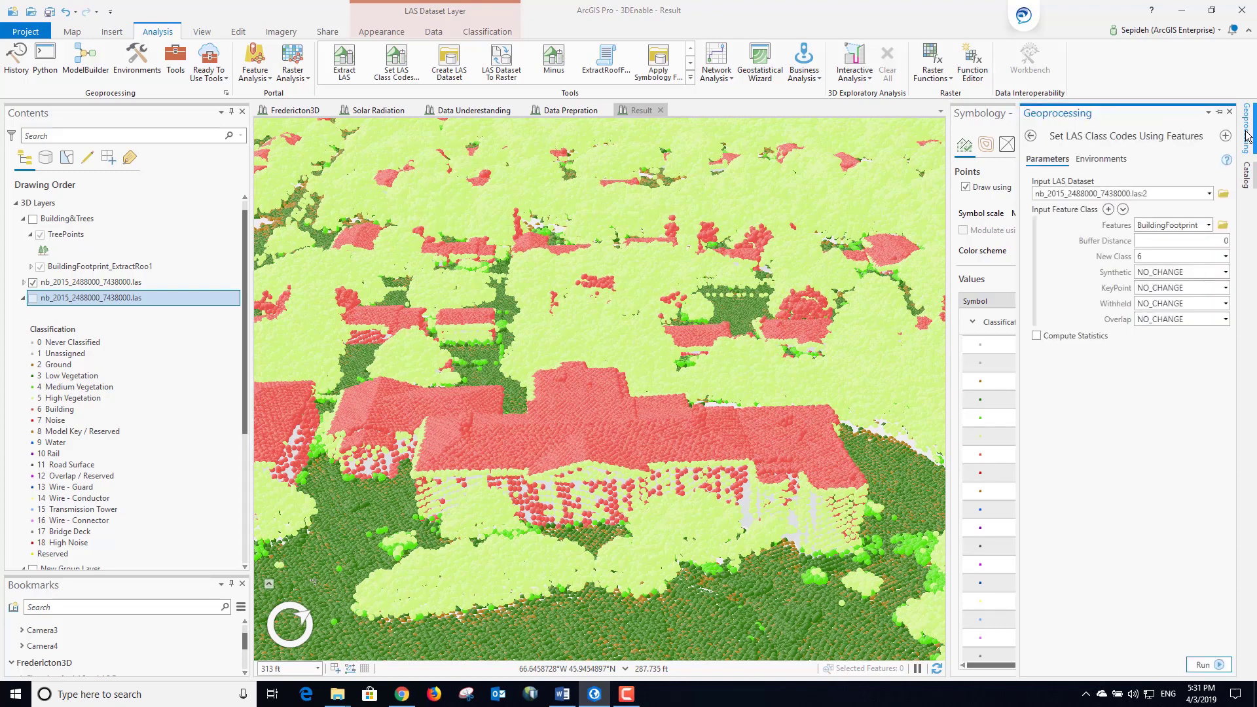
{"action": "left_click", "coordinate": [1219, 111]}
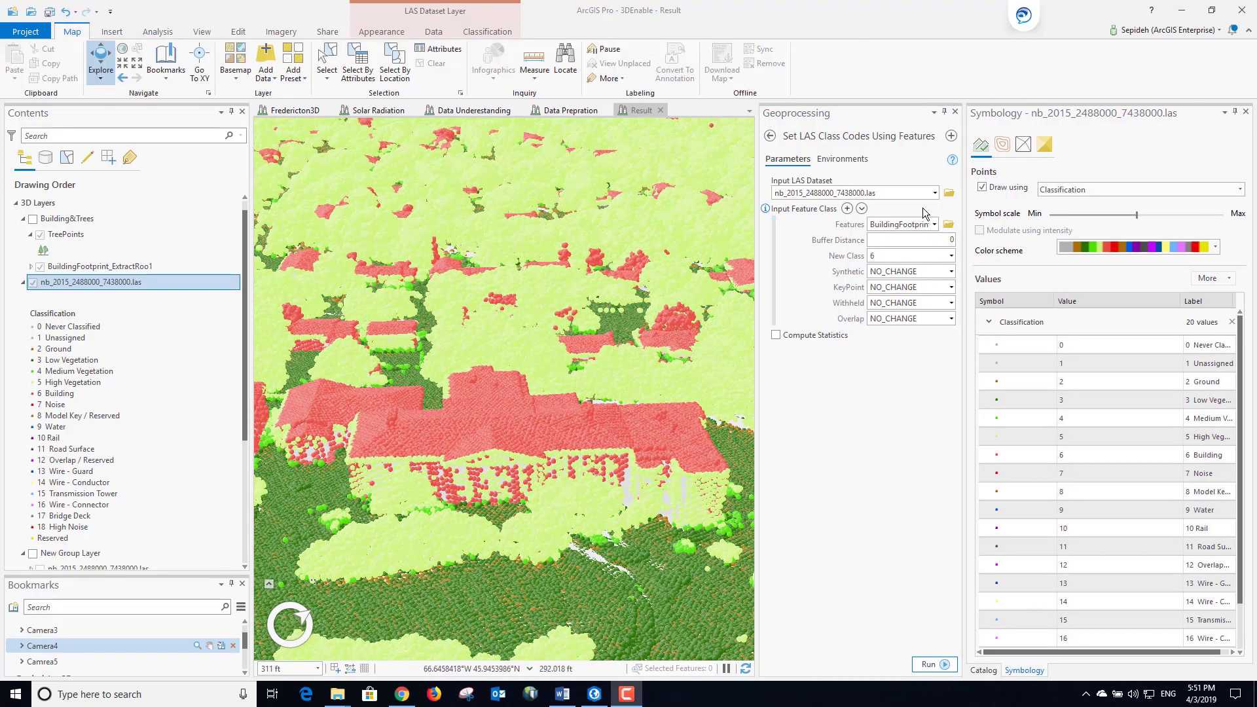
{"action": "left_click", "coordinate": [944, 111]}
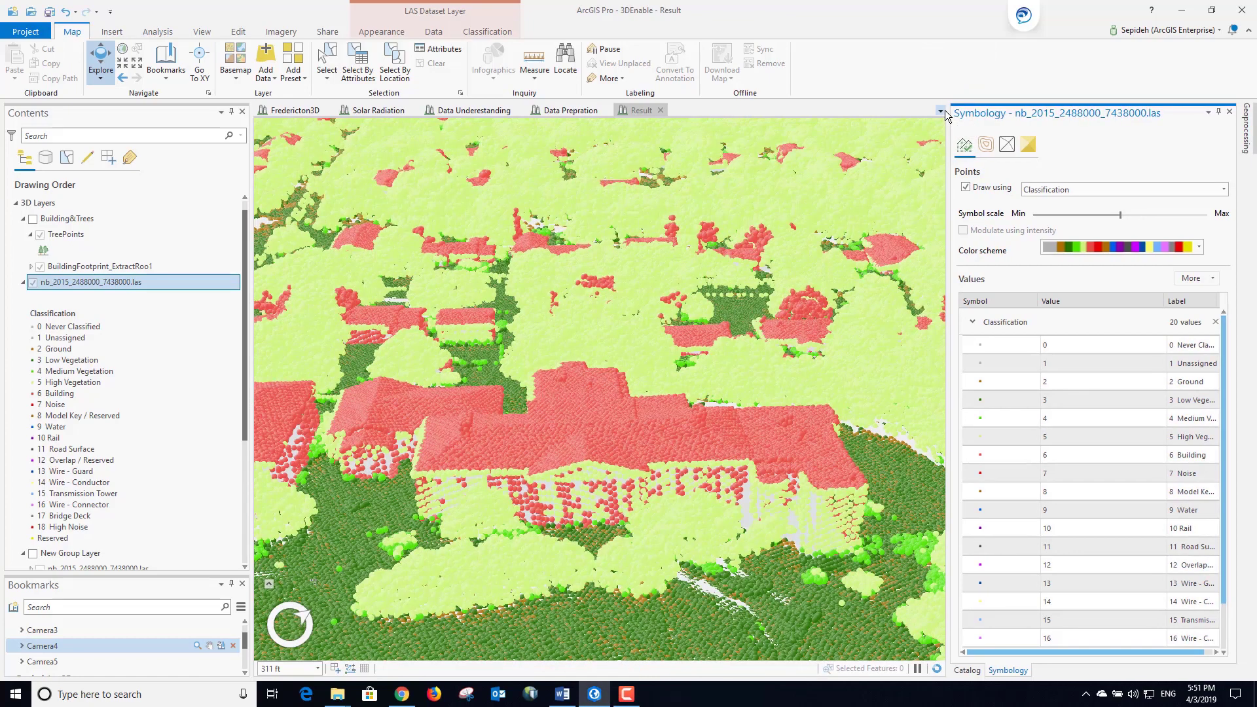
{"action": "left_click", "coordinate": [1220, 114]}
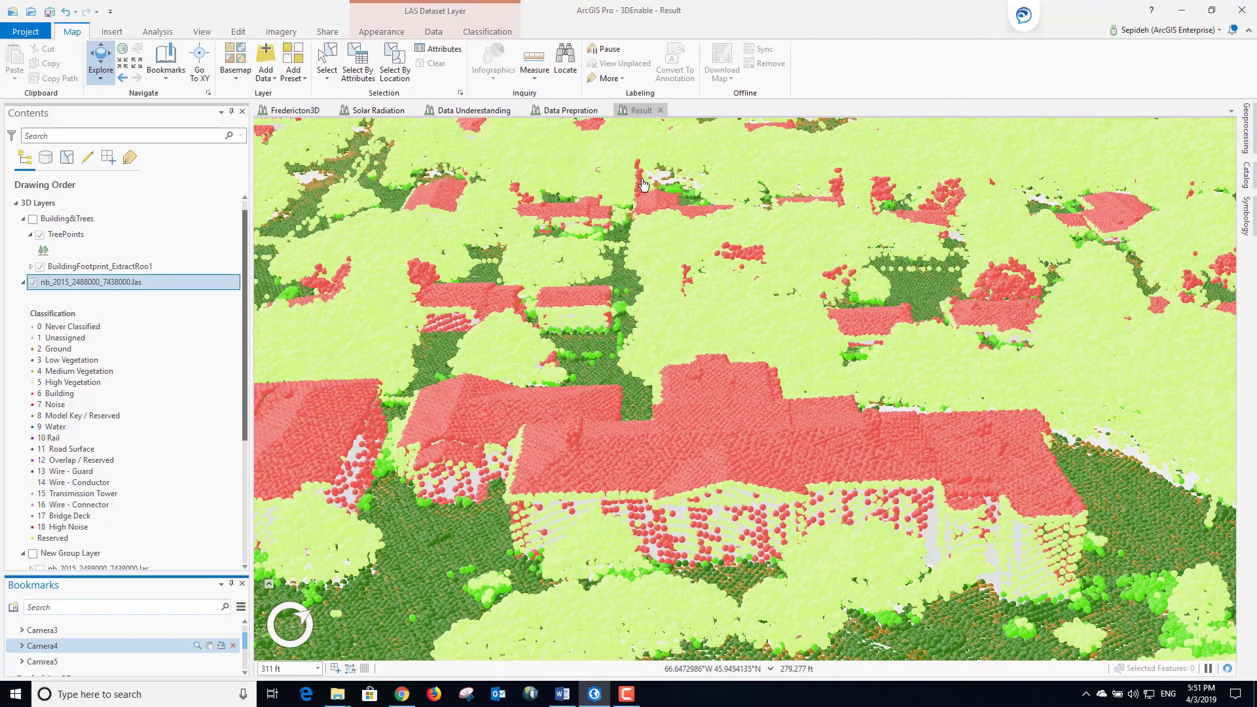
Select the upper part of the misclassified point column rising beside the building roof and reclassify it as 5 High Vegetation
{"action": "scroll", "coordinate": [644, 185], "scroll_direction": "up", "scroll_amount": 5}
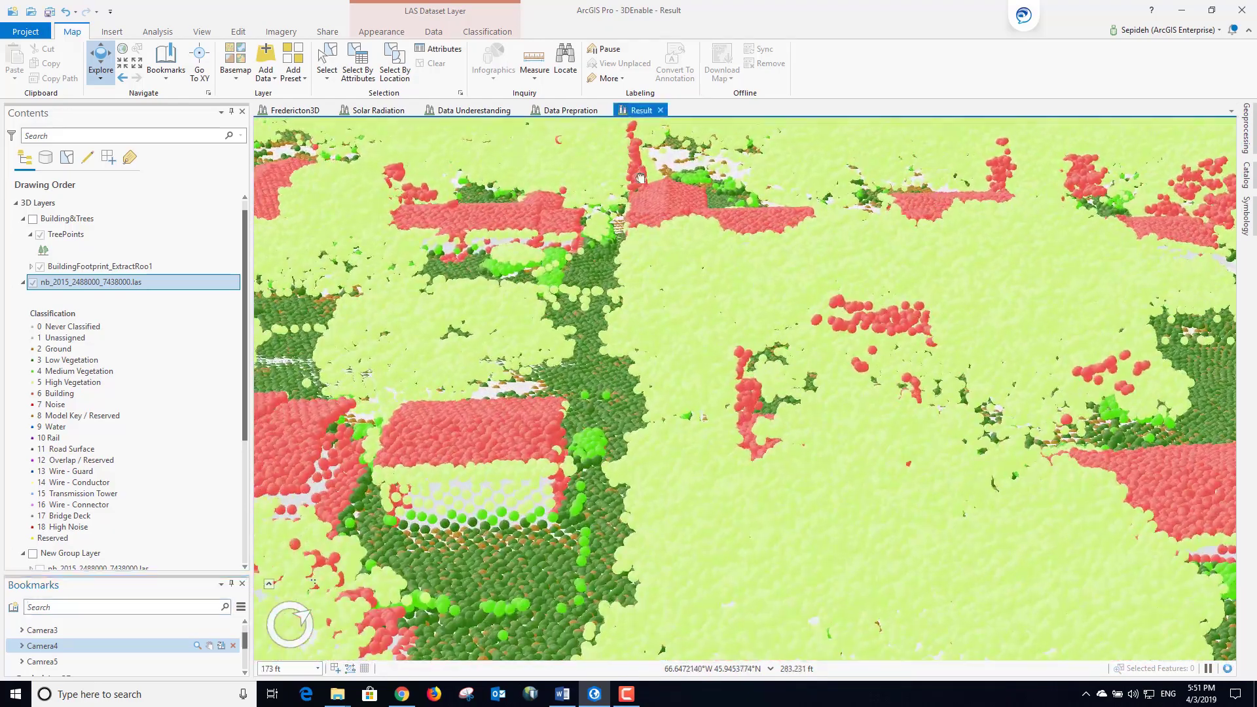
{"action": "left_click_drag", "start_coordinate": [641, 178], "coordinate": [663, 480]}
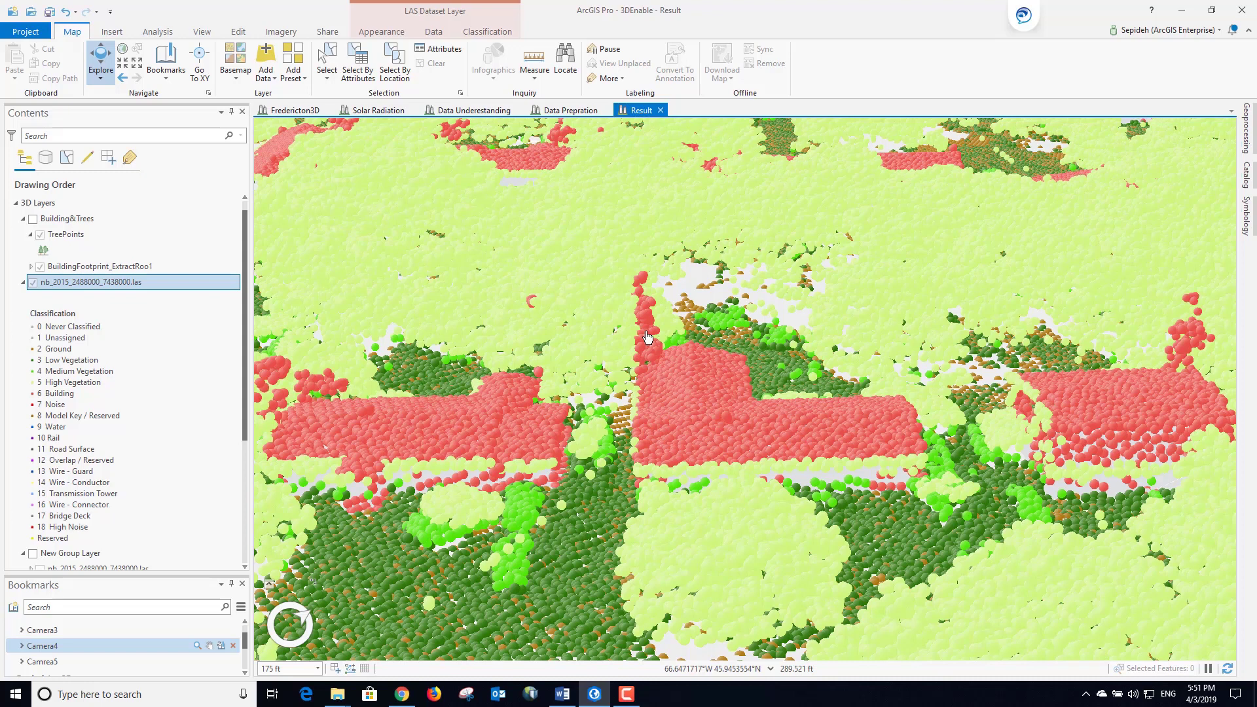
{"action": "left_click", "coordinate": [500, 32]}
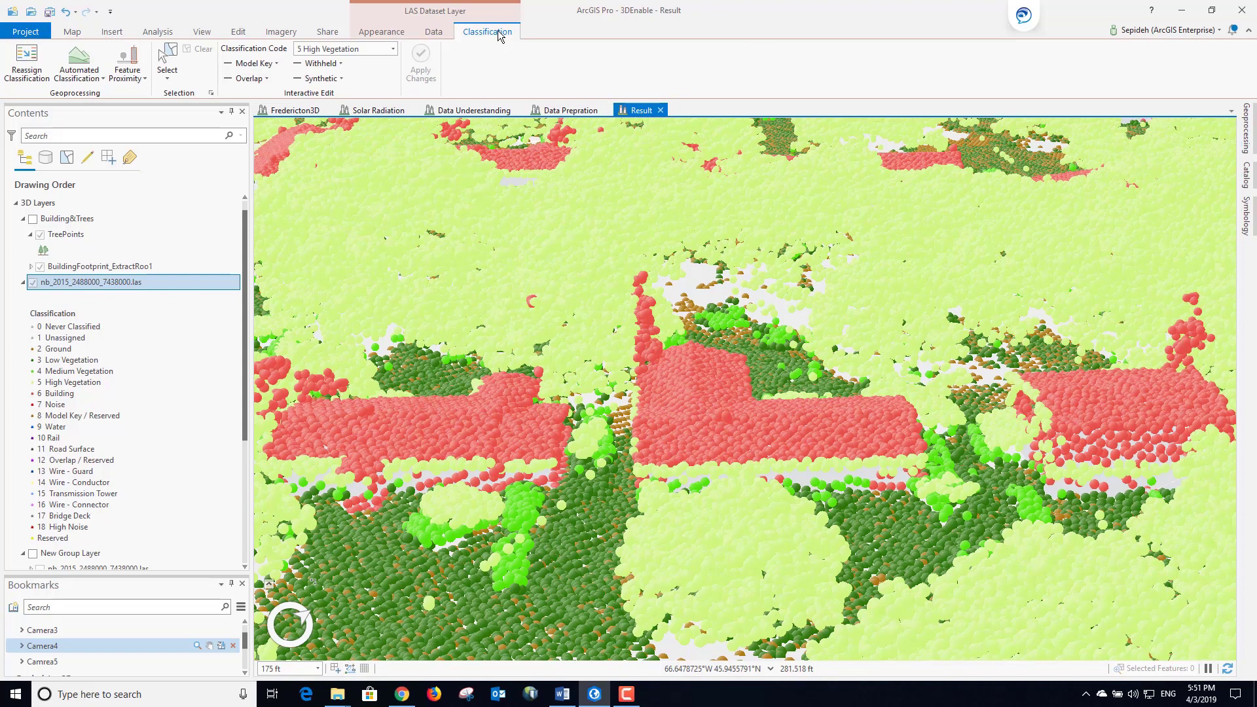
{"action": "left_click", "coordinate": [168, 78]}
{"action": "left_click", "coordinate": [197, 99]}
{"action": "left_click_drag", "start_coordinate": [609, 257], "coordinate": [662, 325]}
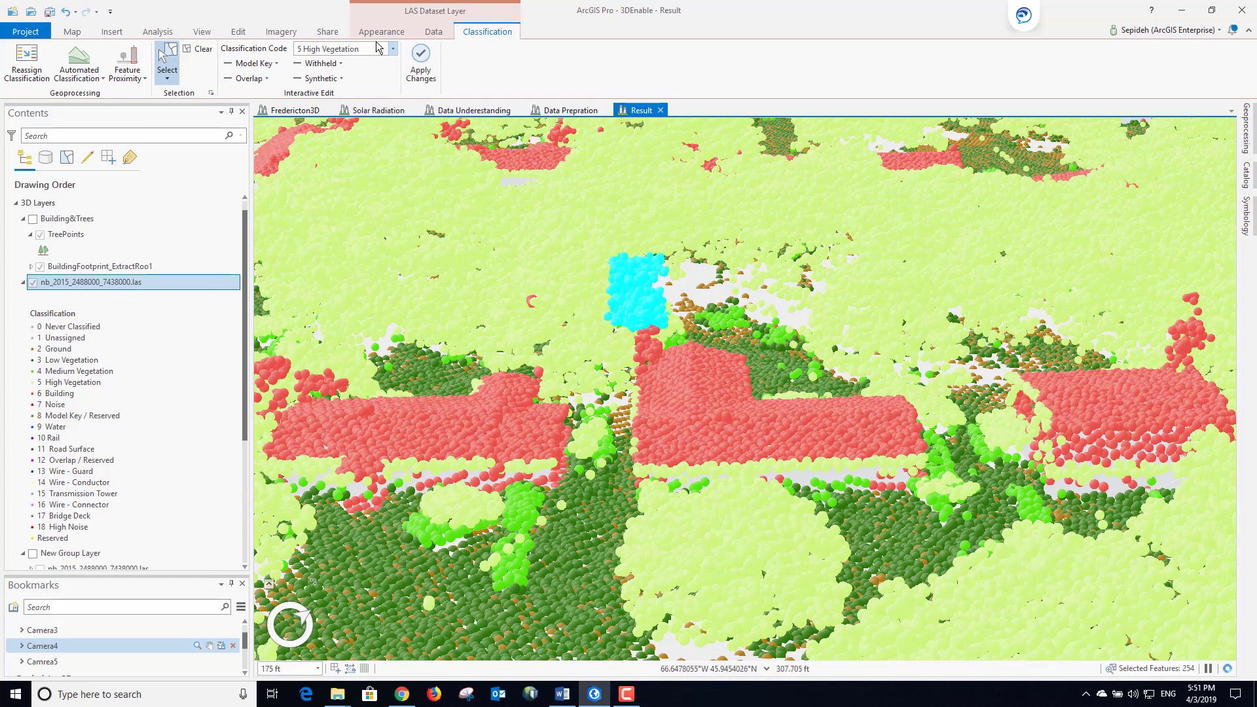
{"action": "left_click", "coordinate": [423, 61]}
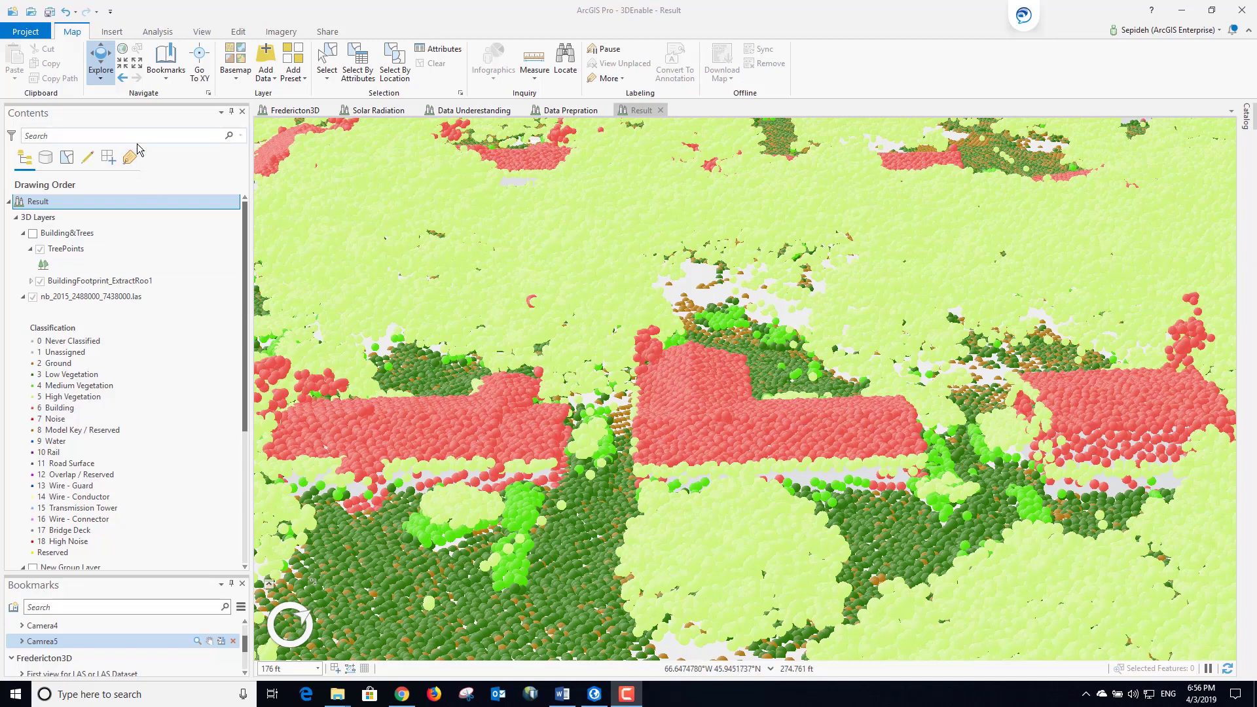
Create a LAS dataset from nb_2015_2488000_7438000.las in the FederictonLASDataset folder using the Create LAS Dataset tool
{"action": "left_click", "coordinate": [167, 32]}
{"action": "left_click", "coordinate": [446, 65]}
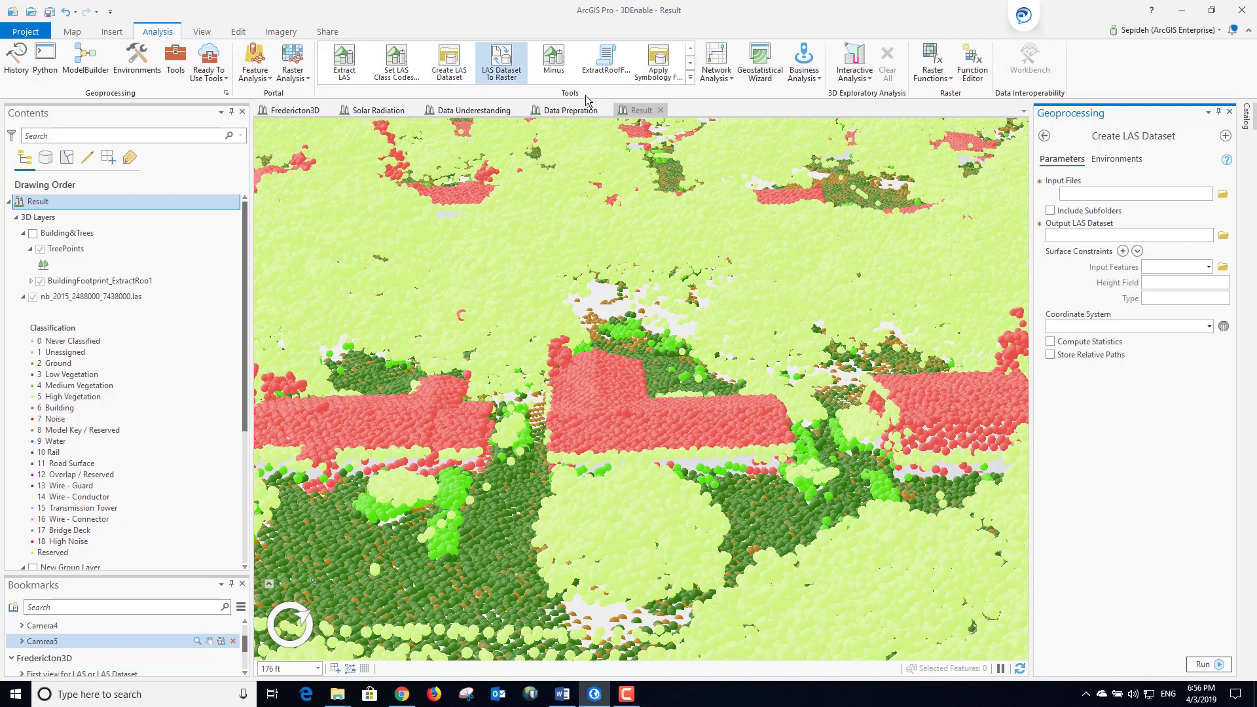
{"action": "left_click", "coordinate": [1245, 116]}
{"action": "left_click_drag", "start_coordinate": [1077, 366], "coordinate": [914, 196]}
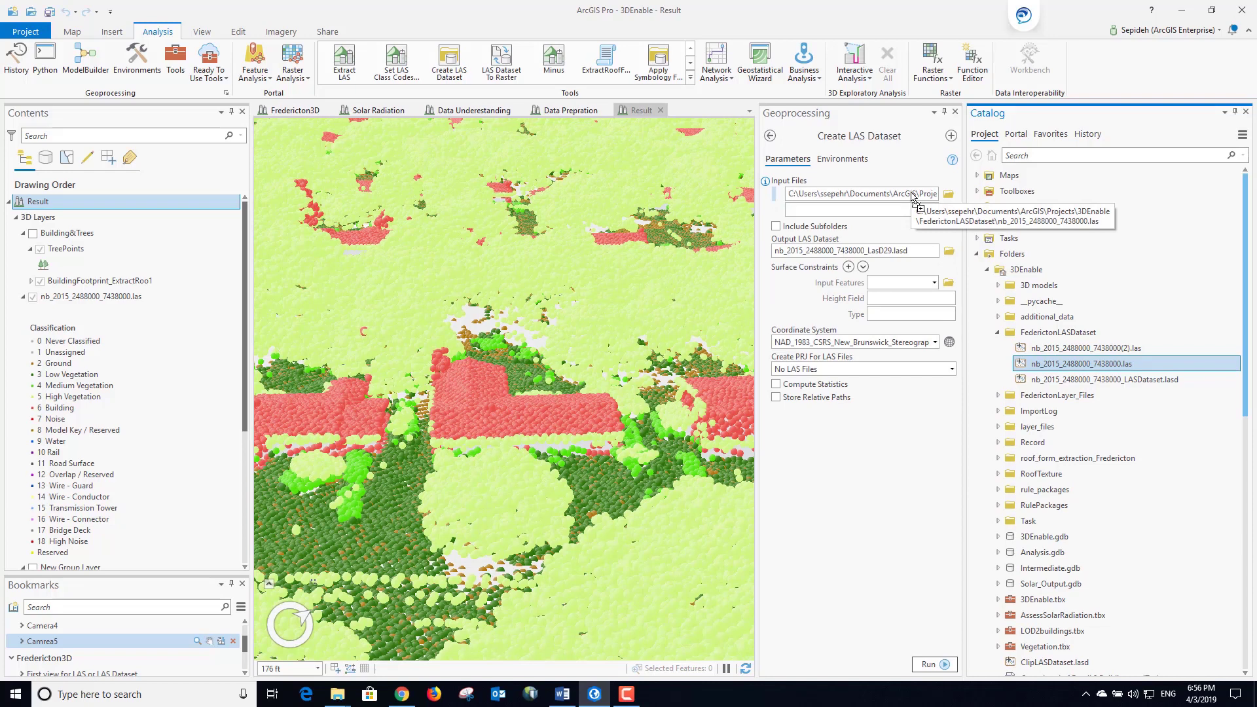
{"action": "left_click", "coordinate": [930, 664]}
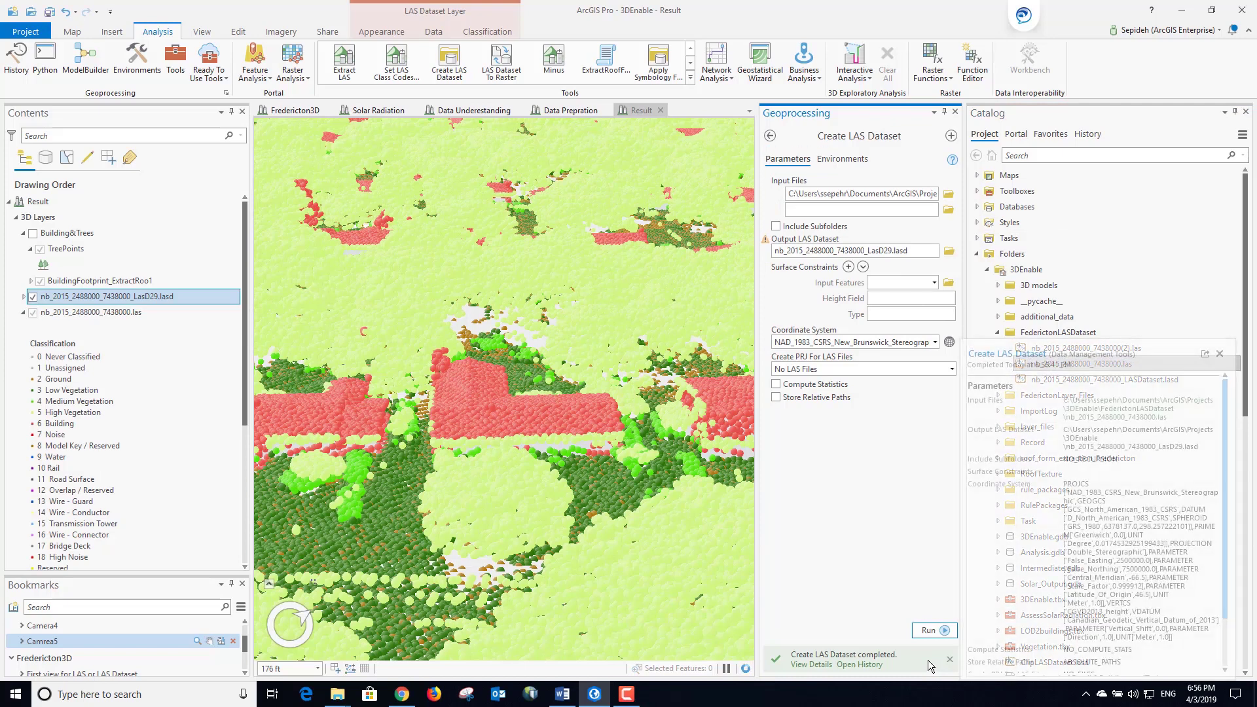
Hide the nb_2015_2488000_7438000.las layer, collapse its legend, and symbolize the new LAS dataset layer's points by class
{"action": "left_click", "coordinate": [33, 312]}
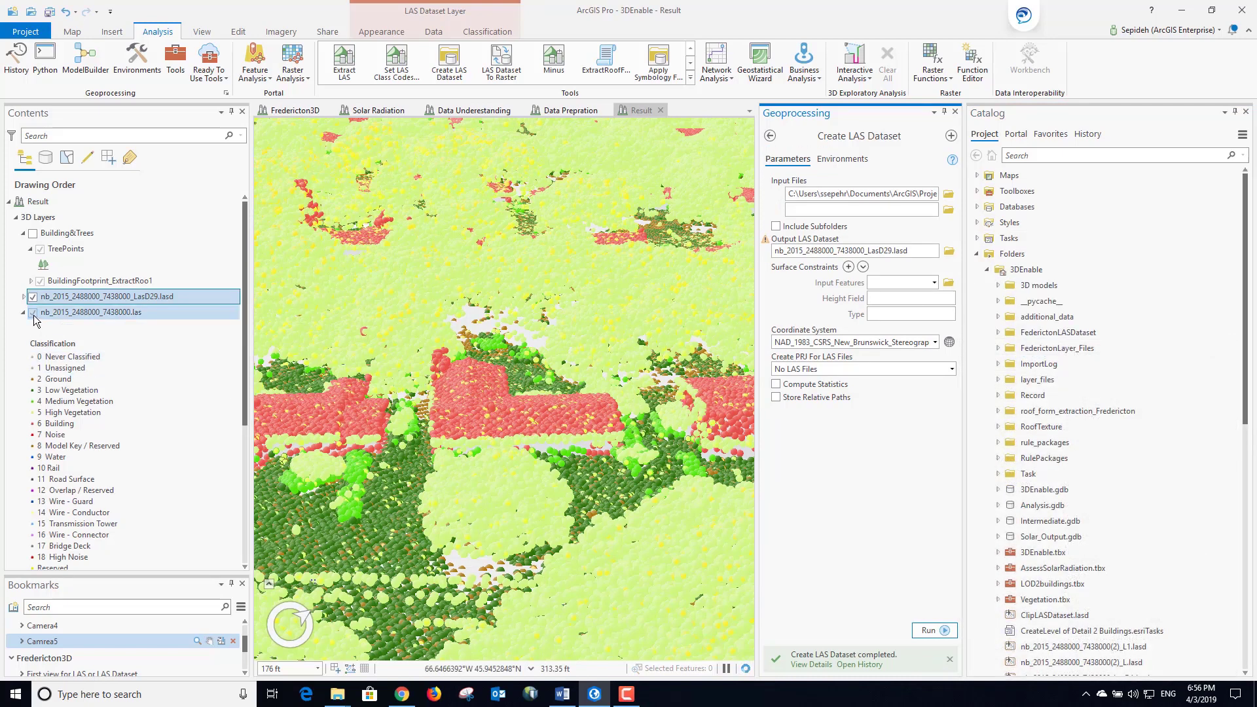
{"action": "left_click", "coordinate": [23, 312]}
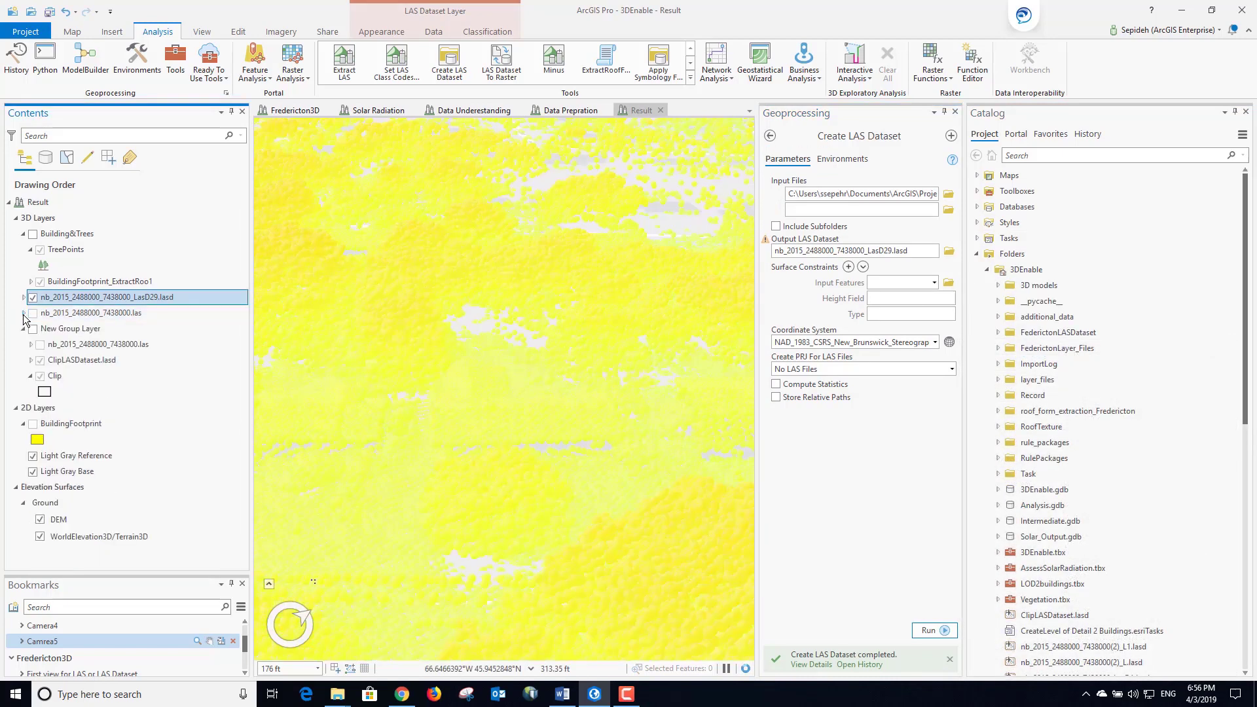
{"action": "left_click", "coordinate": [24, 297]}
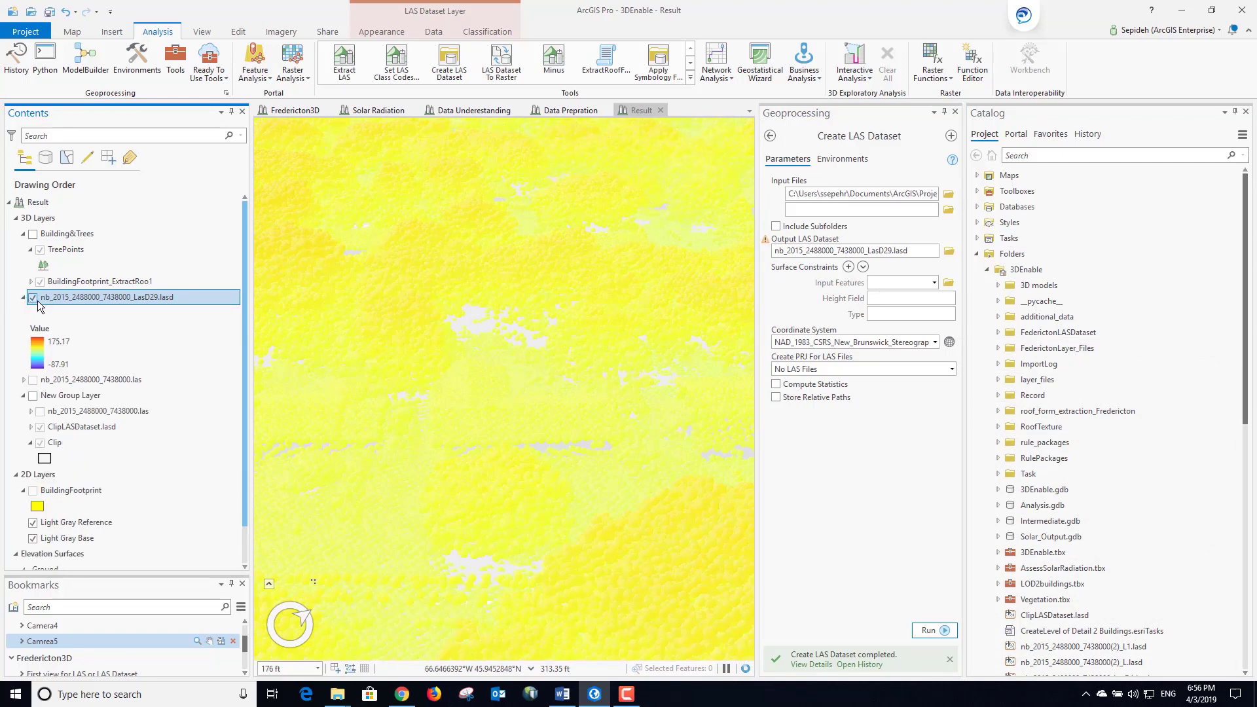
{"action": "left_click", "coordinate": [393, 31]}
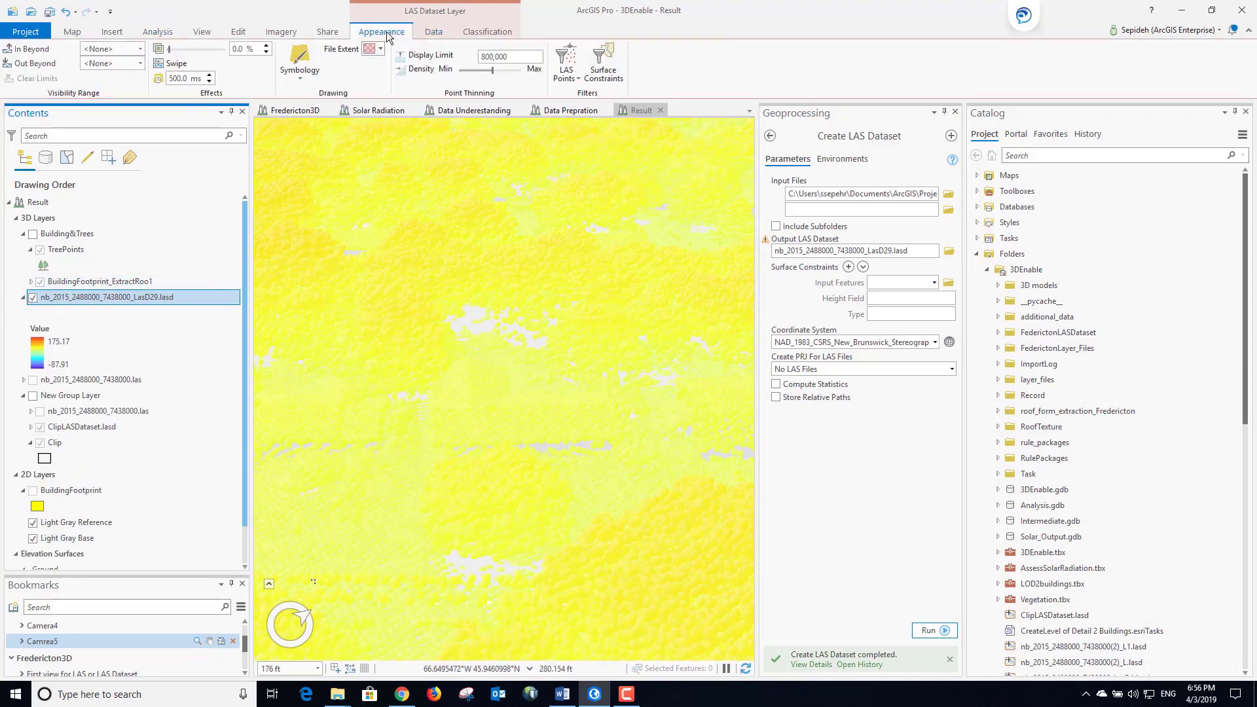
{"action": "left_click", "coordinate": [299, 63]}
{"action": "left_click", "coordinate": [347, 143]}
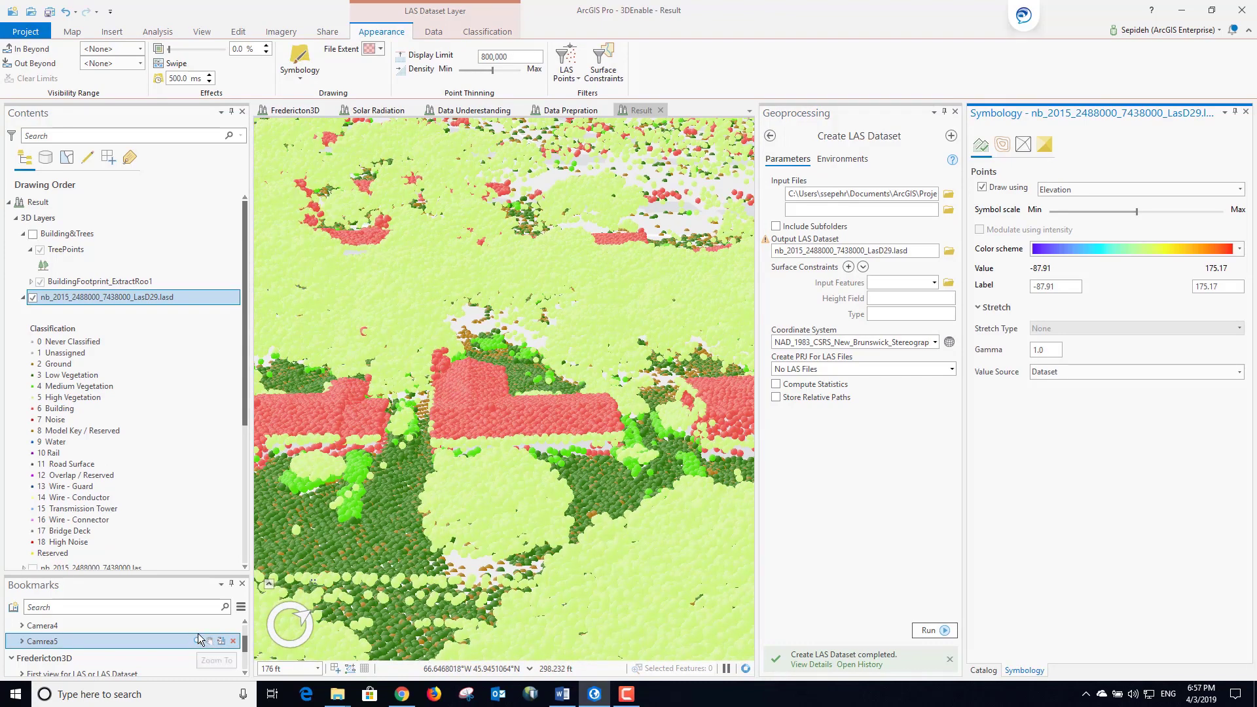
Zoom to the Camera 1 bookmark and close the Geoprocessing, Symbology and Catalog panes to enlarge the scene
{"action": "scroll", "coordinate": [197, 634], "scroll_direction": "up", "scroll_amount": 2}
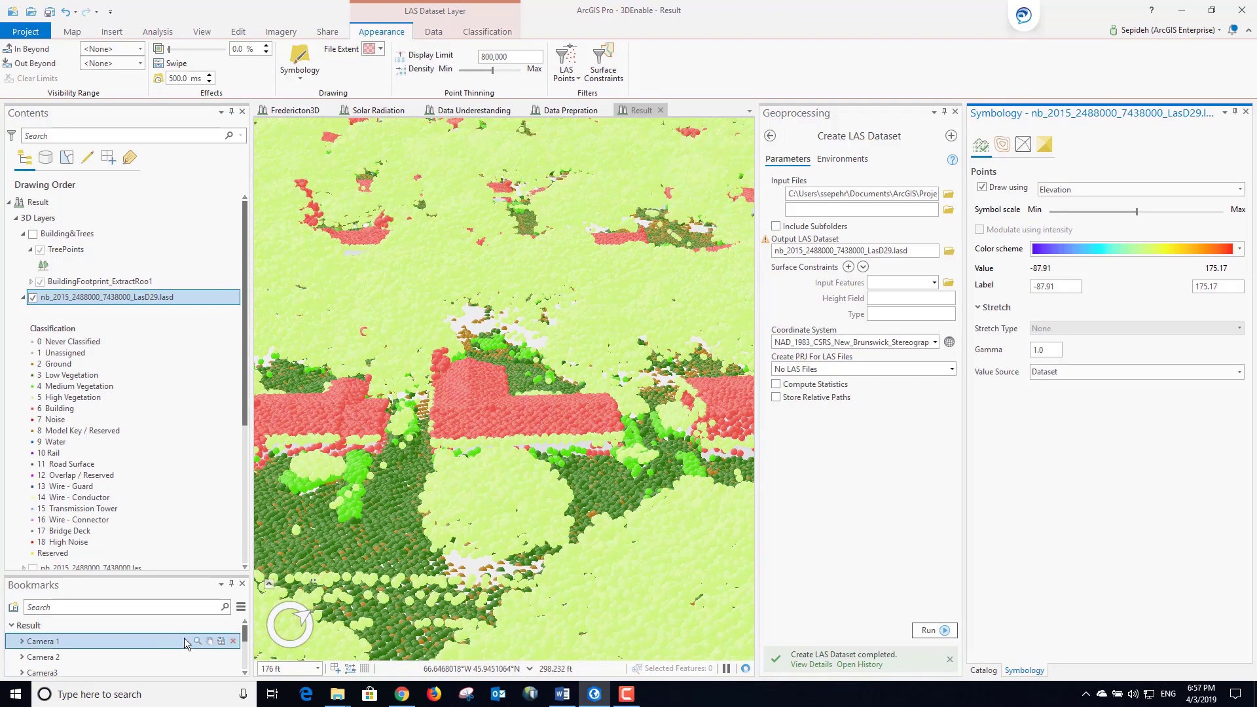
{"action": "left_click", "coordinate": [196, 641]}
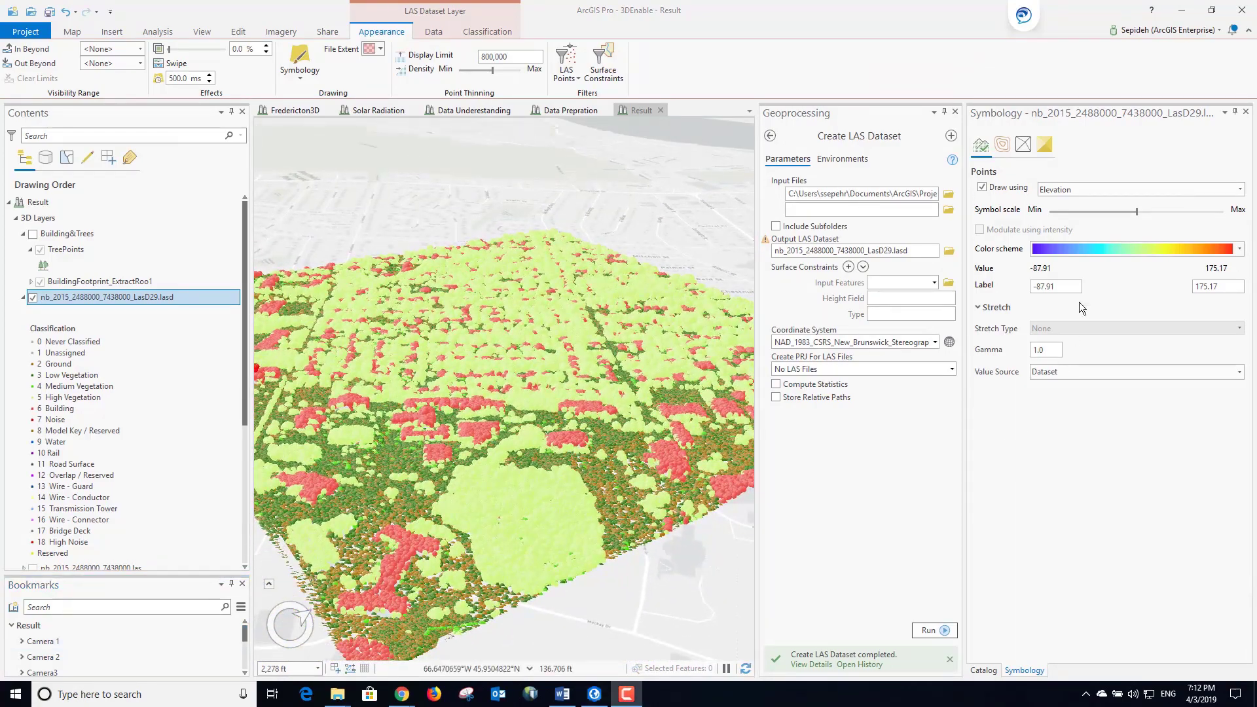
{"action": "left_click", "coordinate": [955, 112]}
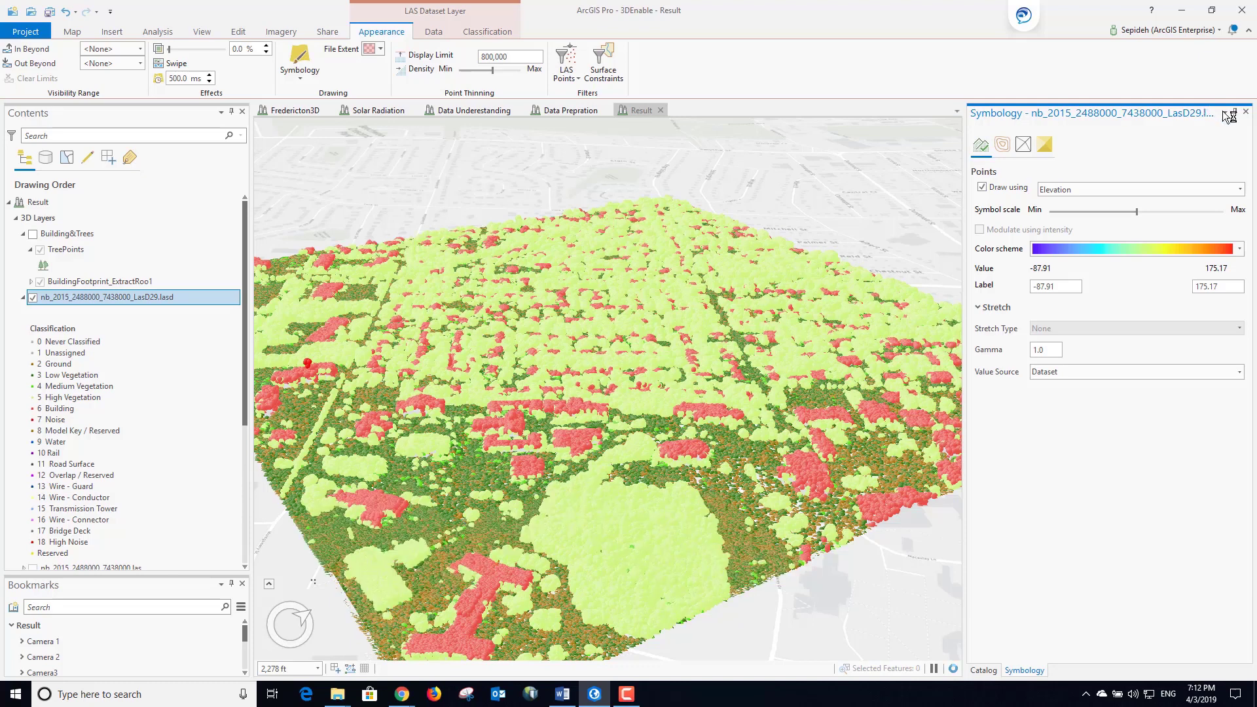
{"action": "left_click", "coordinate": [1248, 112]}
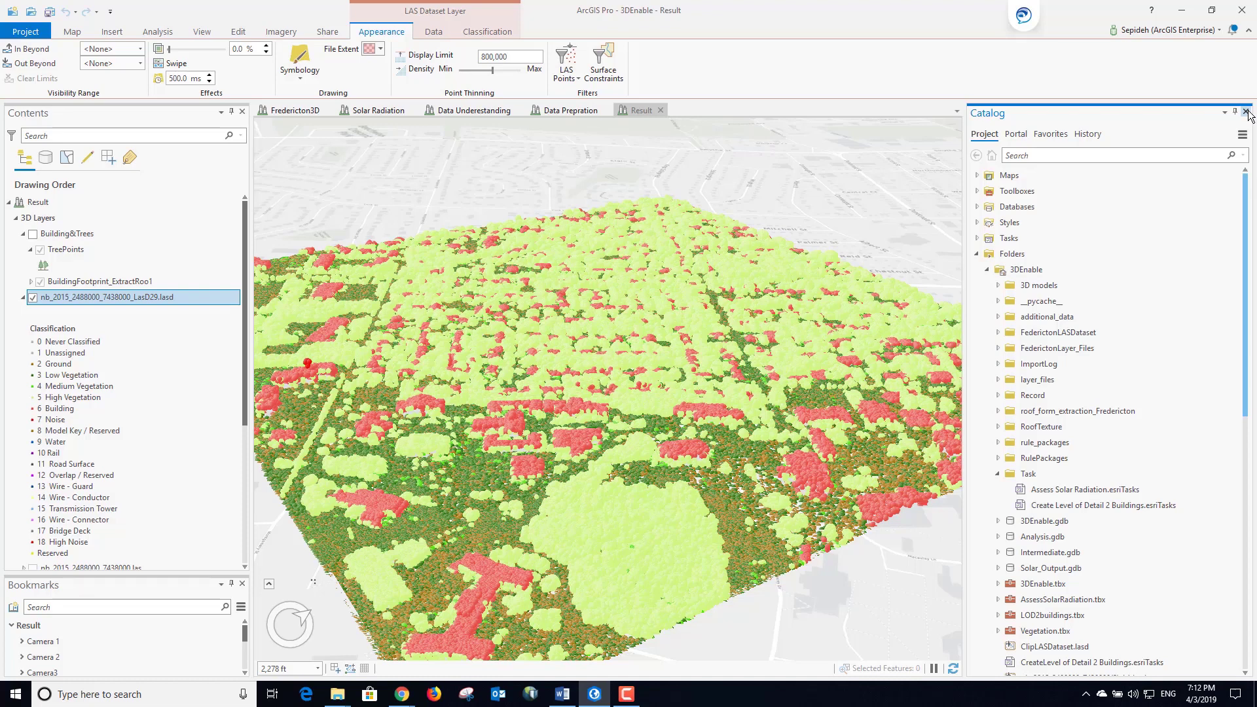
{"action": "left_click", "coordinate": [1247, 113]}
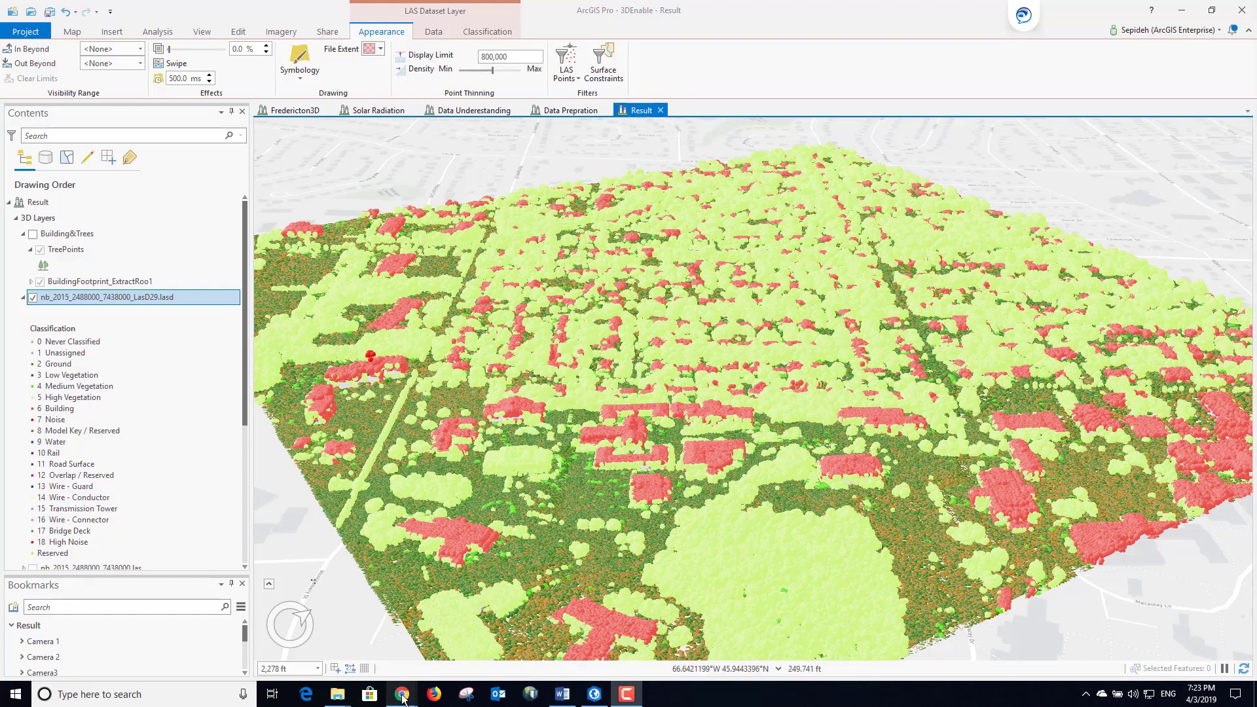
Switch to Chrome to view the Local Government 3D Basemaps page, and return to ArcGIS Pro
{"action": "mouse_move", "coordinate": [403, 697]}
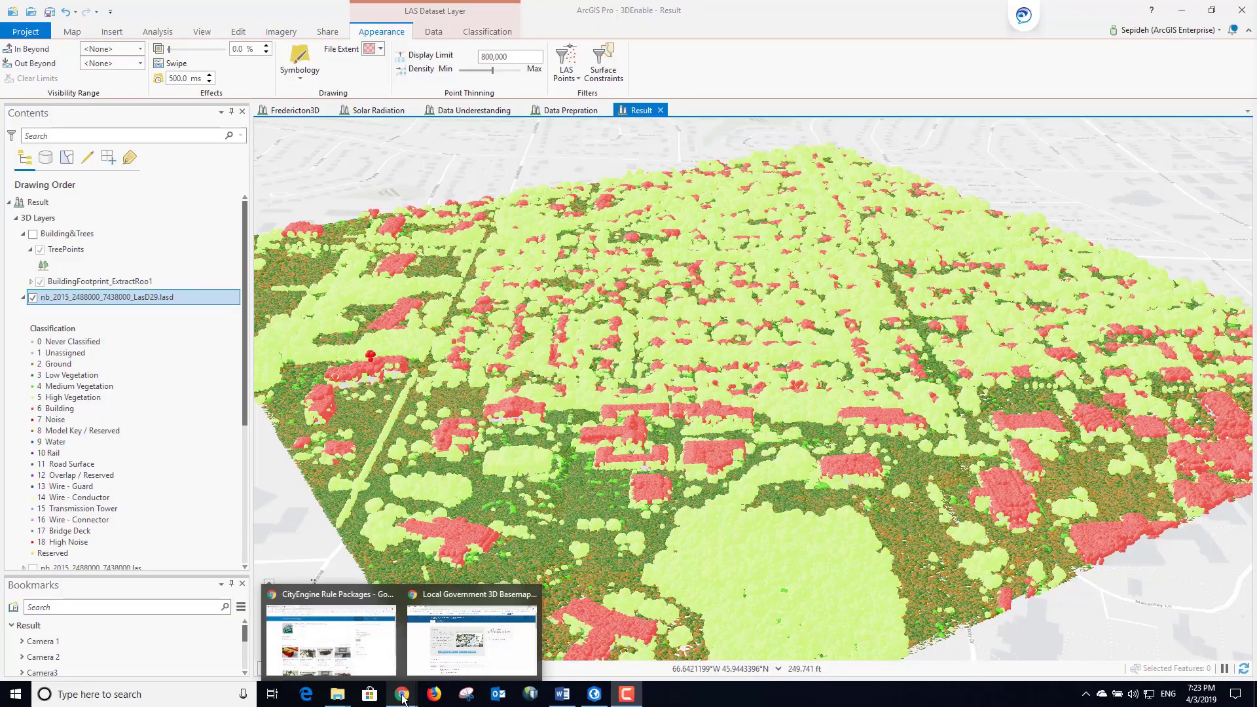
{"action": "left_click", "coordinate": [480, 658]}
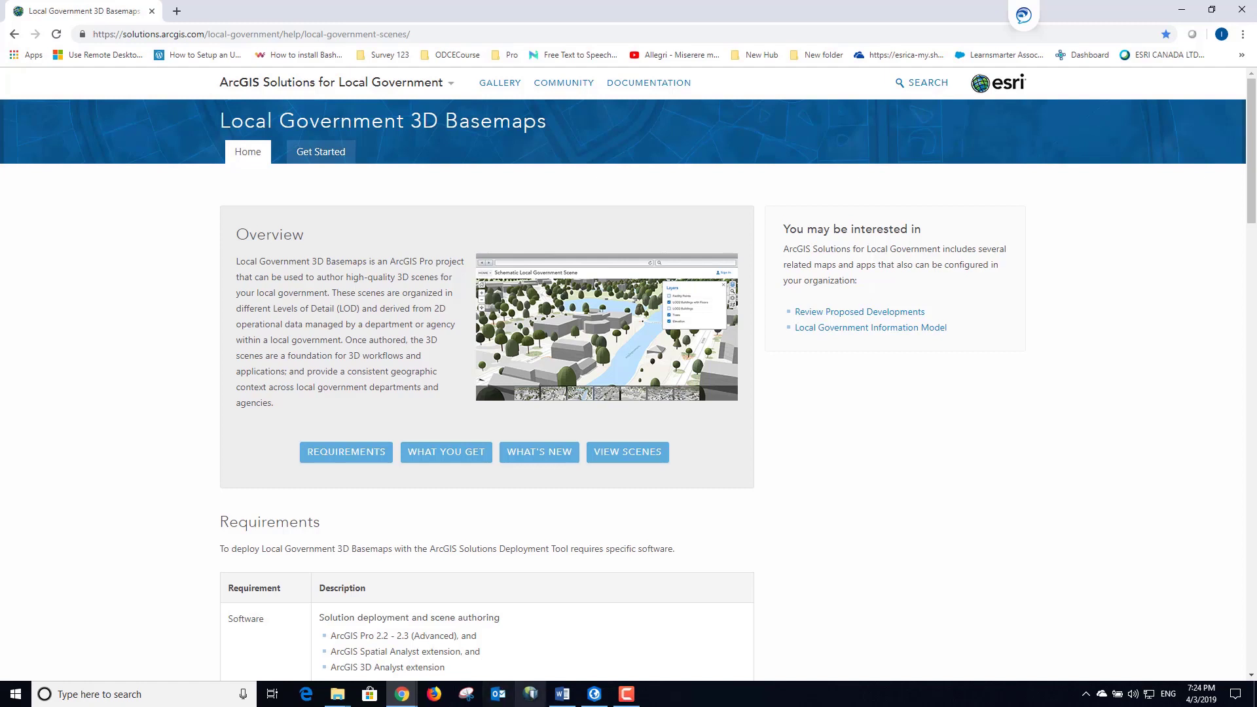
{"action": "left_click", "coordinate": [594, 694]}
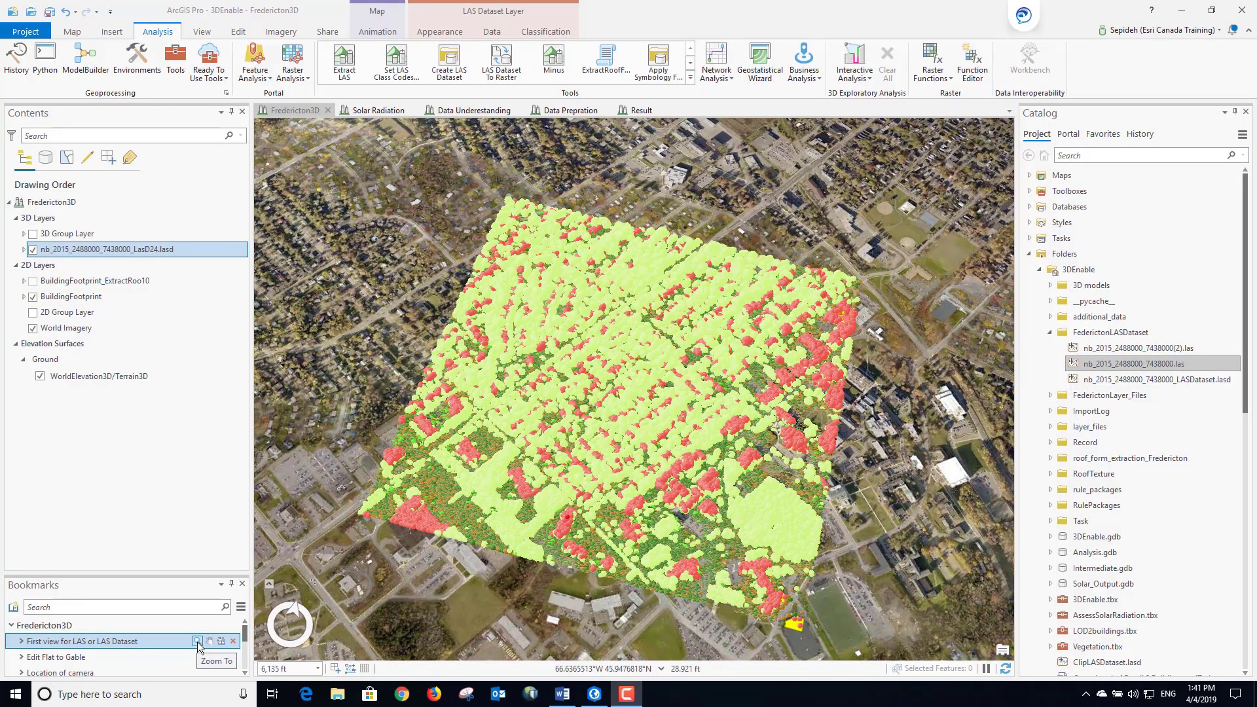
Zoom to the First view for LAS or LAS Dataset bookmark and filter the LasD24 layer to classification code 2 Ground only
{"action": "left_click", "coordinate": [197, 642]}
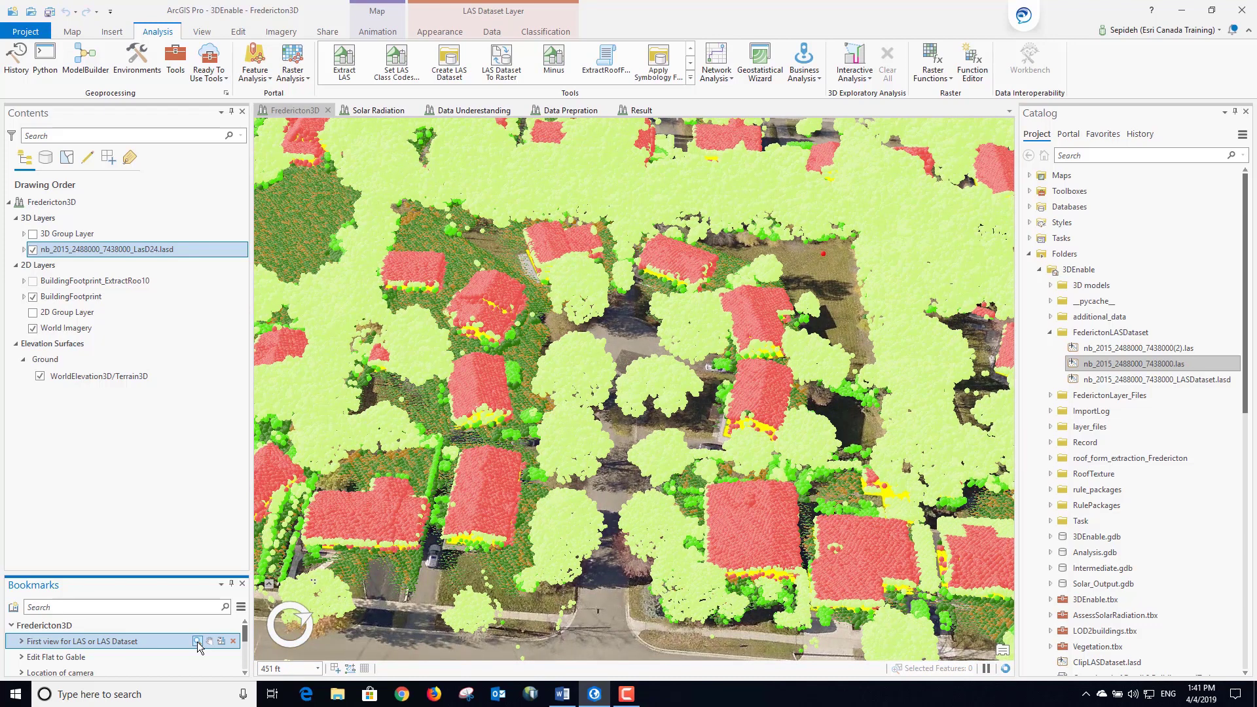
{"action": "right_click", "coordinate": [170, 250]}
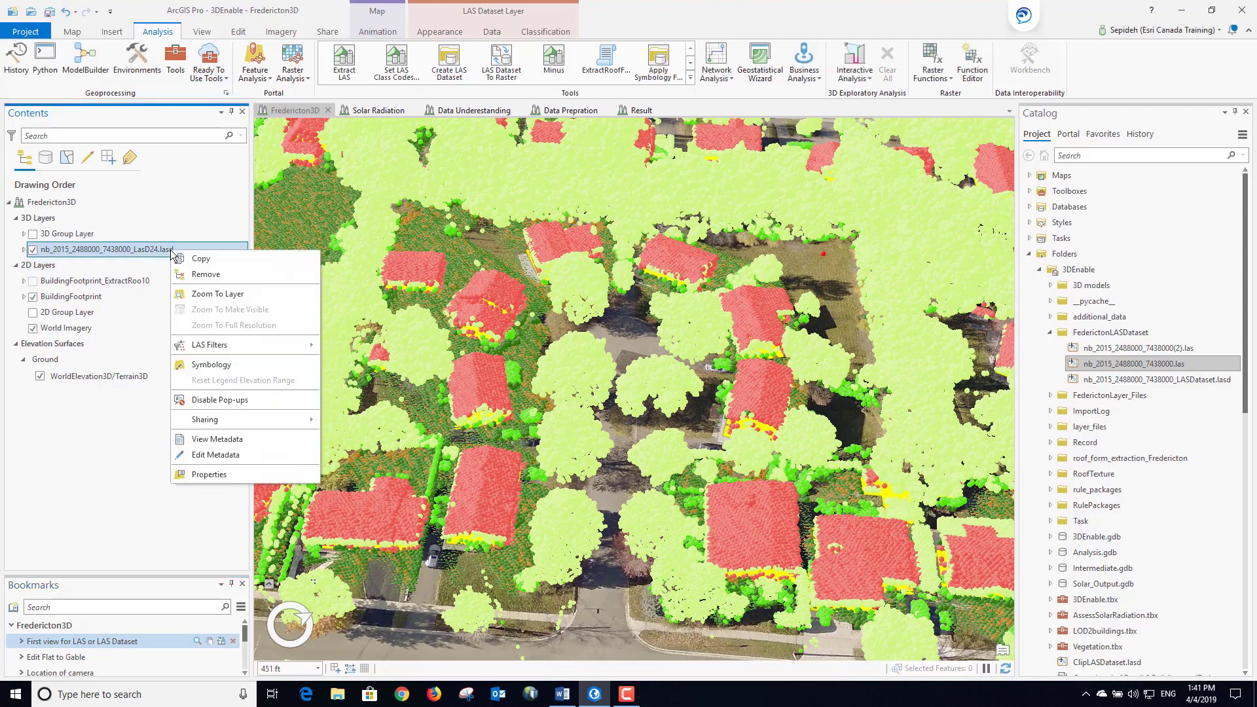
{"action": "left_click", "coordinate": [222, 476]}
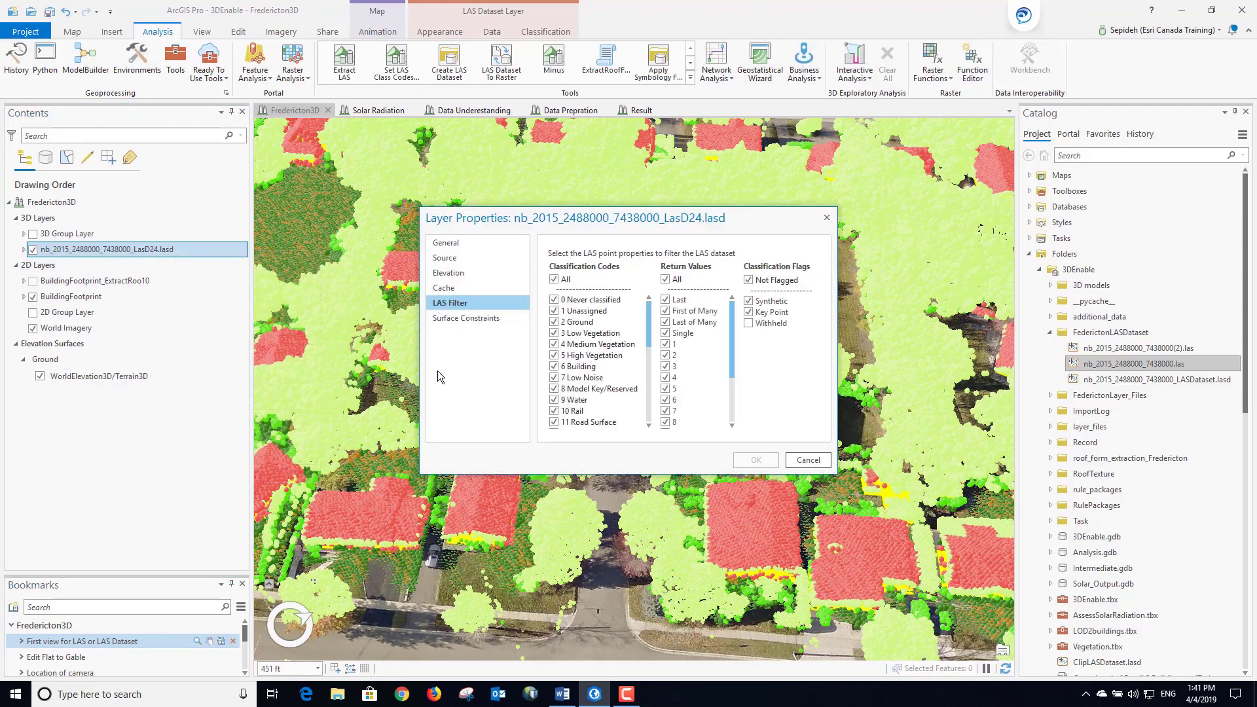
{"action": "left_click", "coordinate": [554, 280]}
{"action": "left_click", "coordinate": [554, 321]}
{"action": "left_click", "coordinate": [751, 464]}
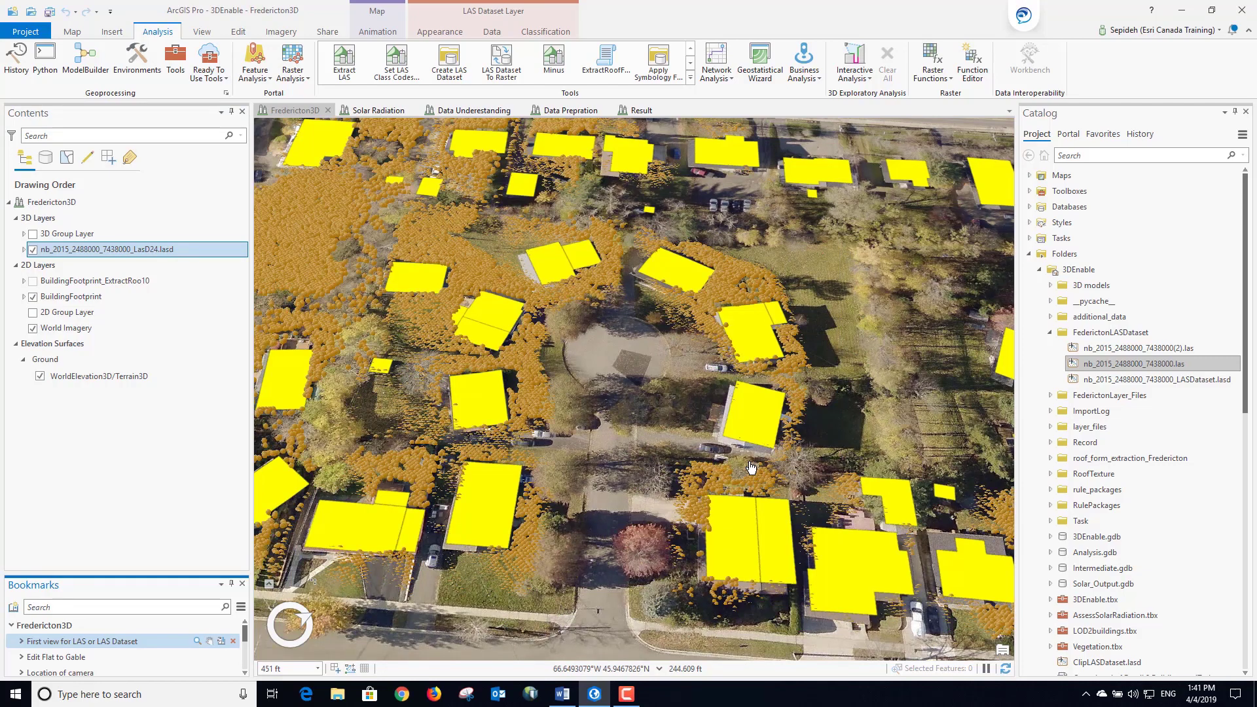
Set nb_2015_2488000_7438000_LasD24.lasd as the LAS Dataset To Raster input, and open the properties of the source nb_2015_2488000_7438000.las file
{"action": "left_click", "coordinate": [502, 62]}
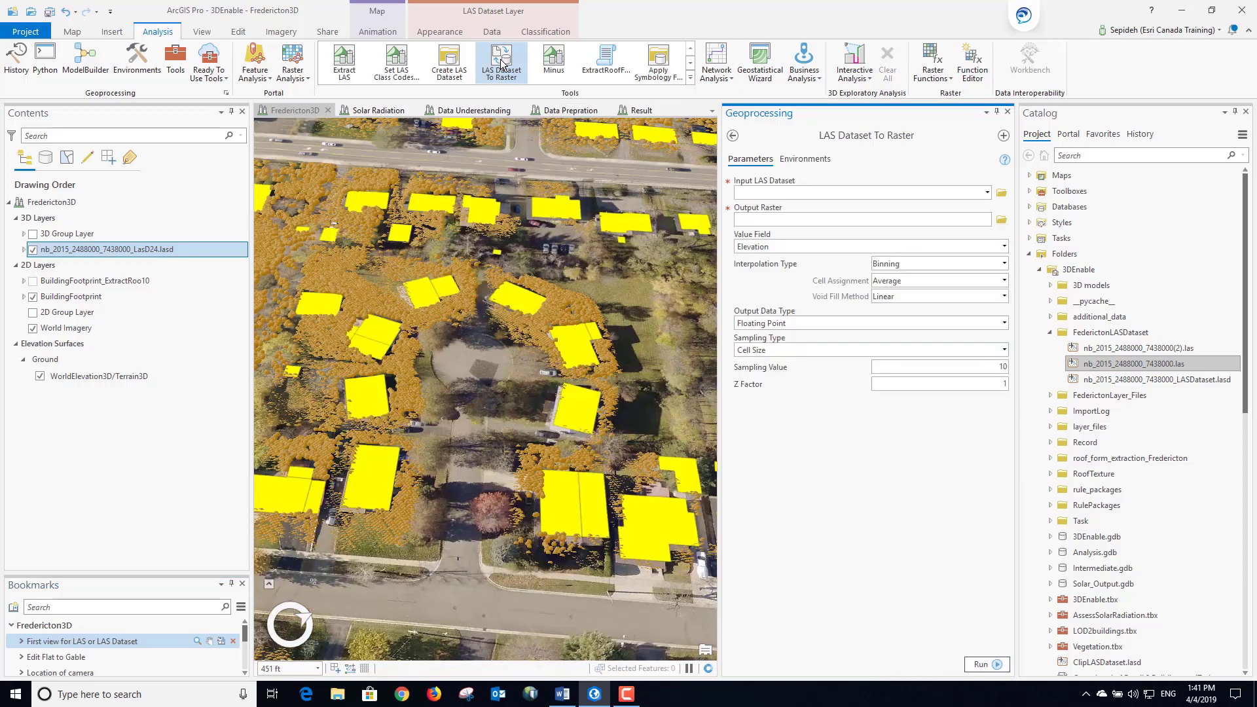
{"action": "left_click_drag", "start_coordinate": [158, 250], "coordinate": [756, 193]}
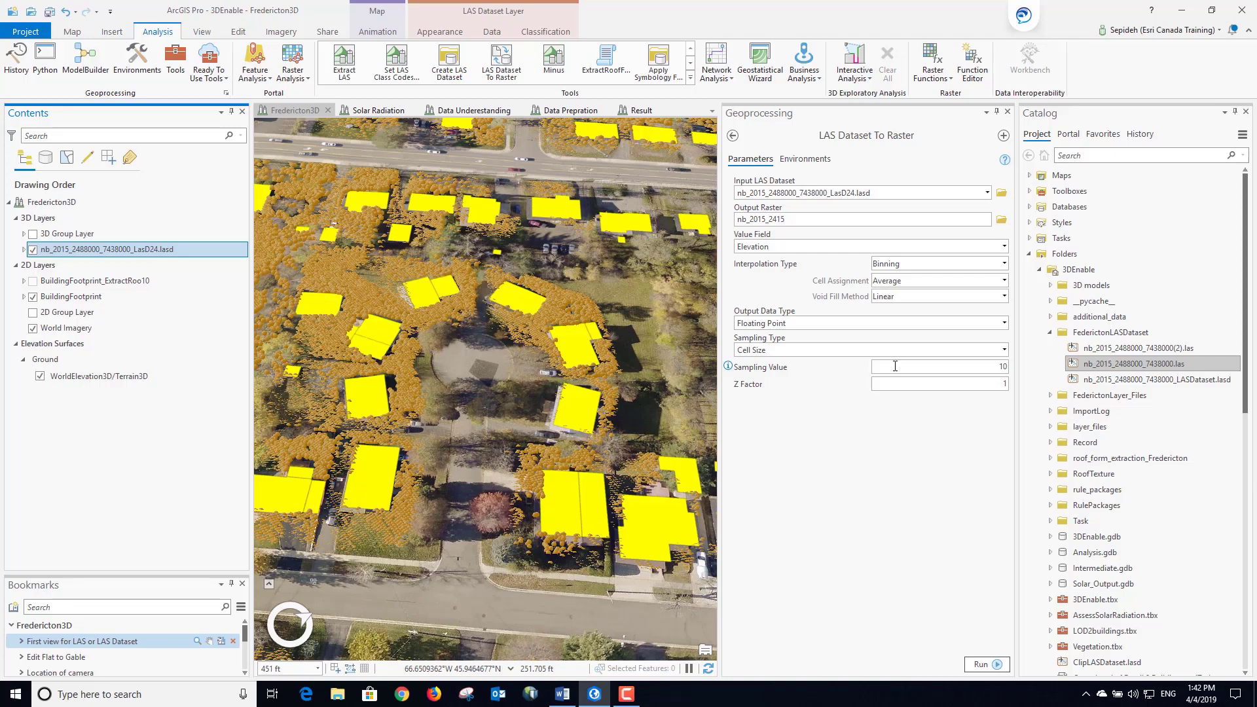
{"action": "right_click", "coordinate": [1102, 365]}
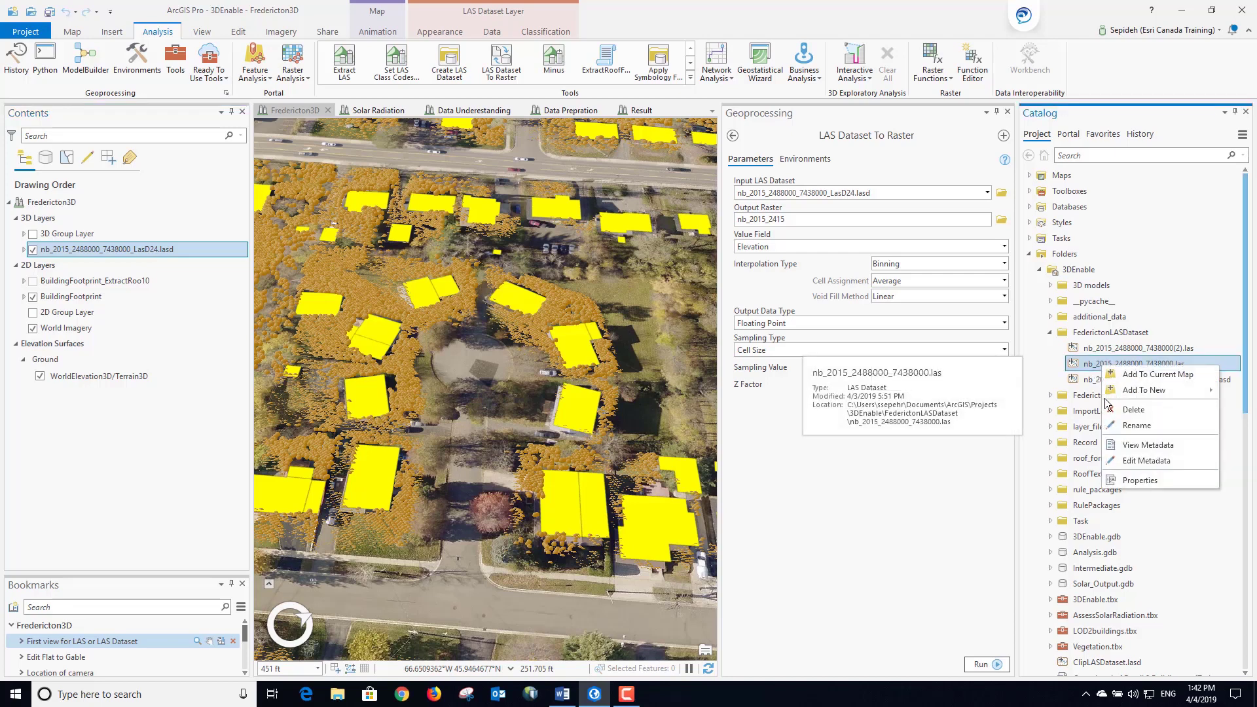
{"action": "left_click", "coordinate": [1138, 480]}
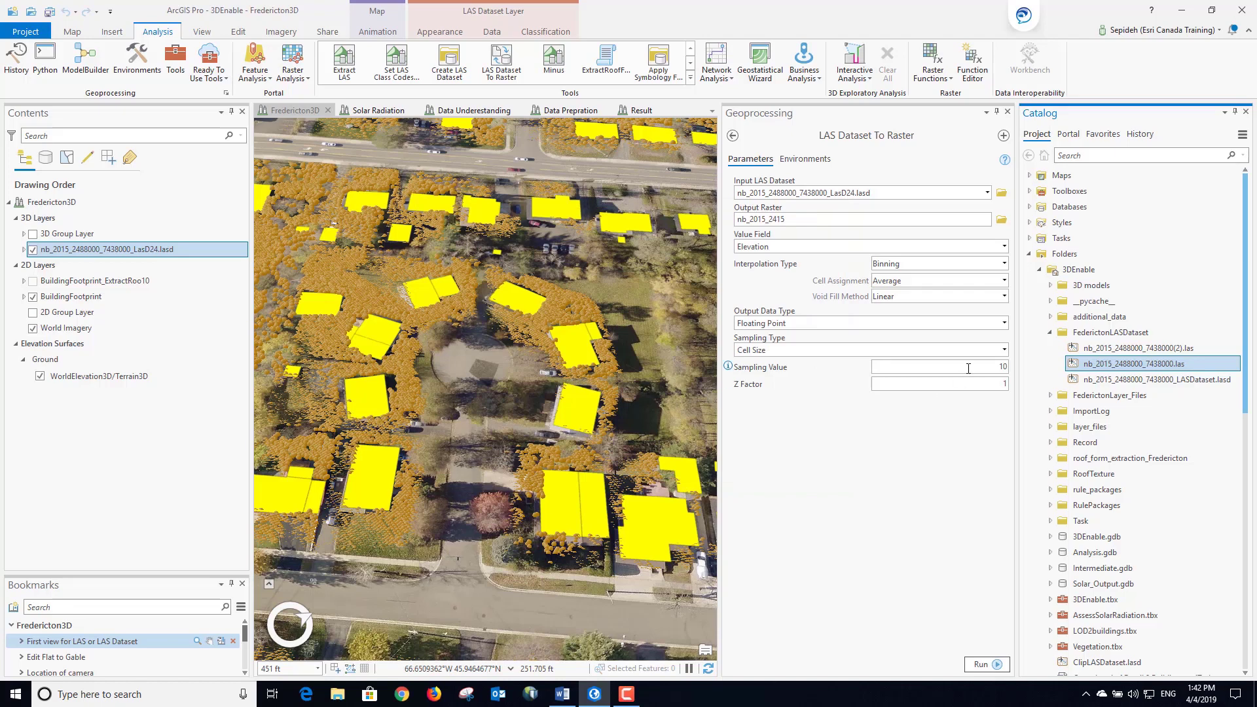
Set the sampling value to 0.3 and run the LAS dataset to raster conversion
{"action": "left_click_drag", "start_coordinate": [982, 366], "coordinate": [1009, 366]}
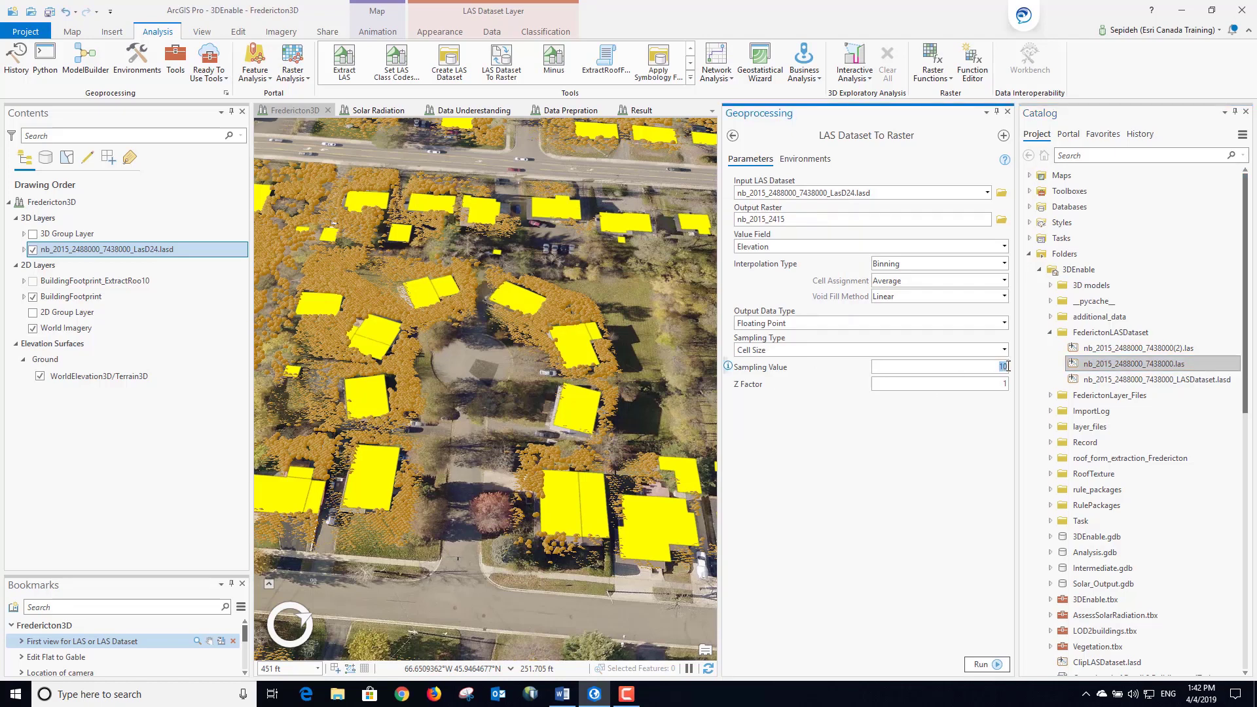
{"action": "type", "text": "0"}
{"action": "left_click", "coordinate": [993, 660]}
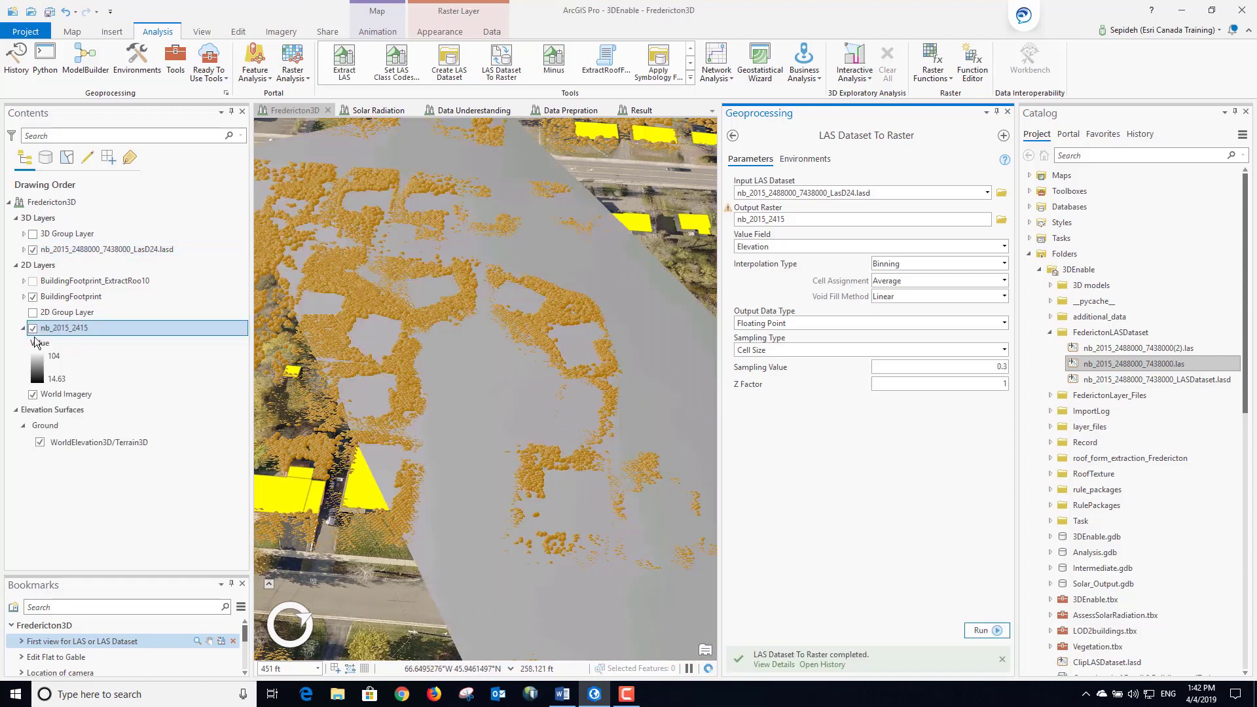
Zoom to the full extent of the nb_2015_2415 raster layer and hide the LasD24 point layer
{"action": "right_click", "coordinate": [76, 328]}
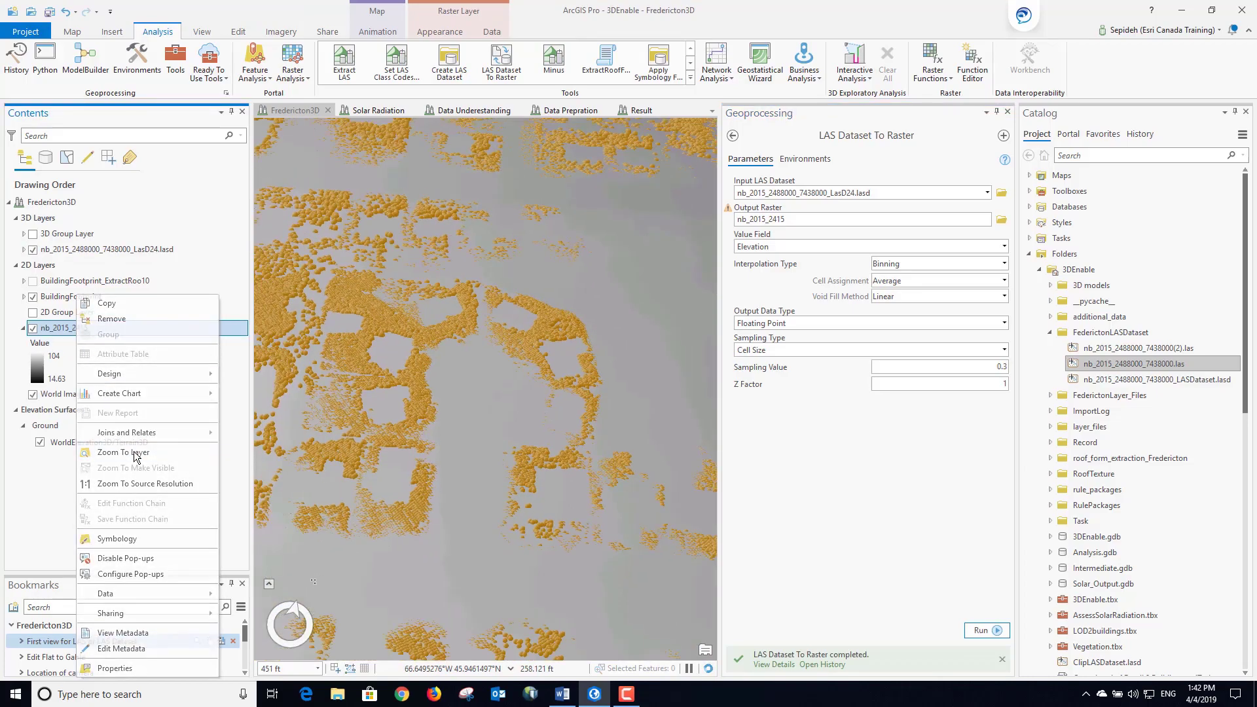
{"action": "left_click", "coordinate": [134, 451]}
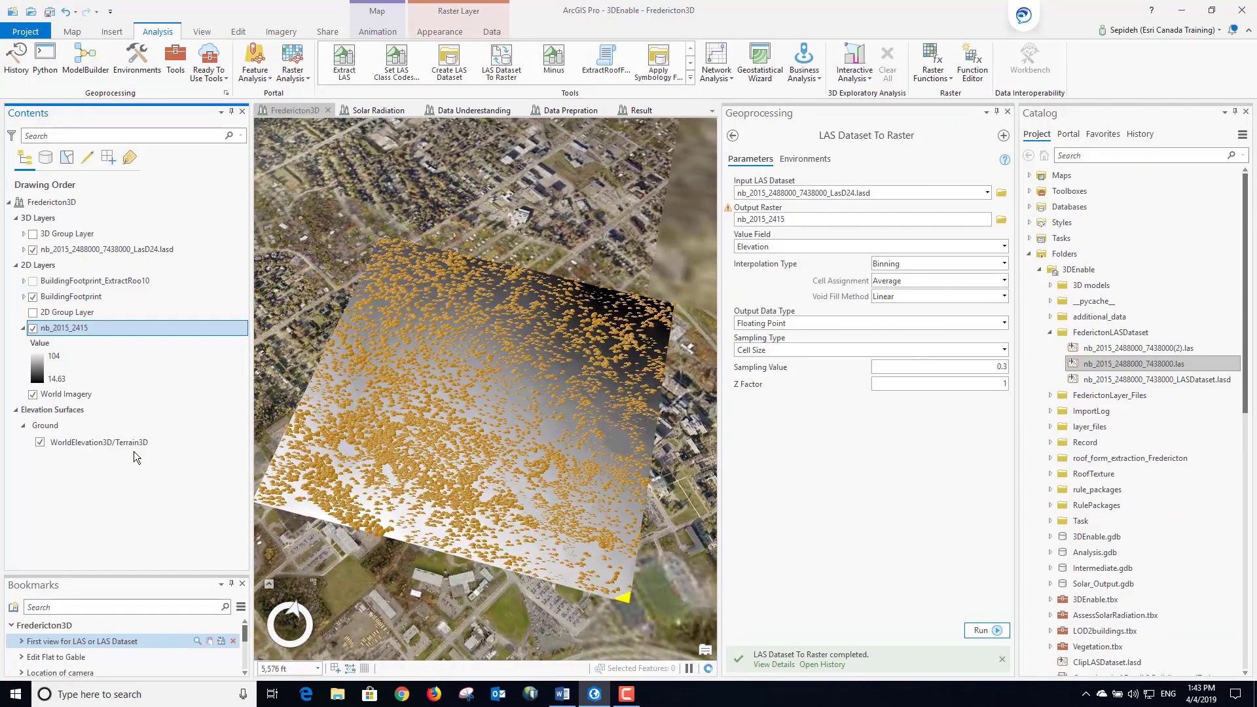
{"action": "left_click", "coordinate": [33, 250]}
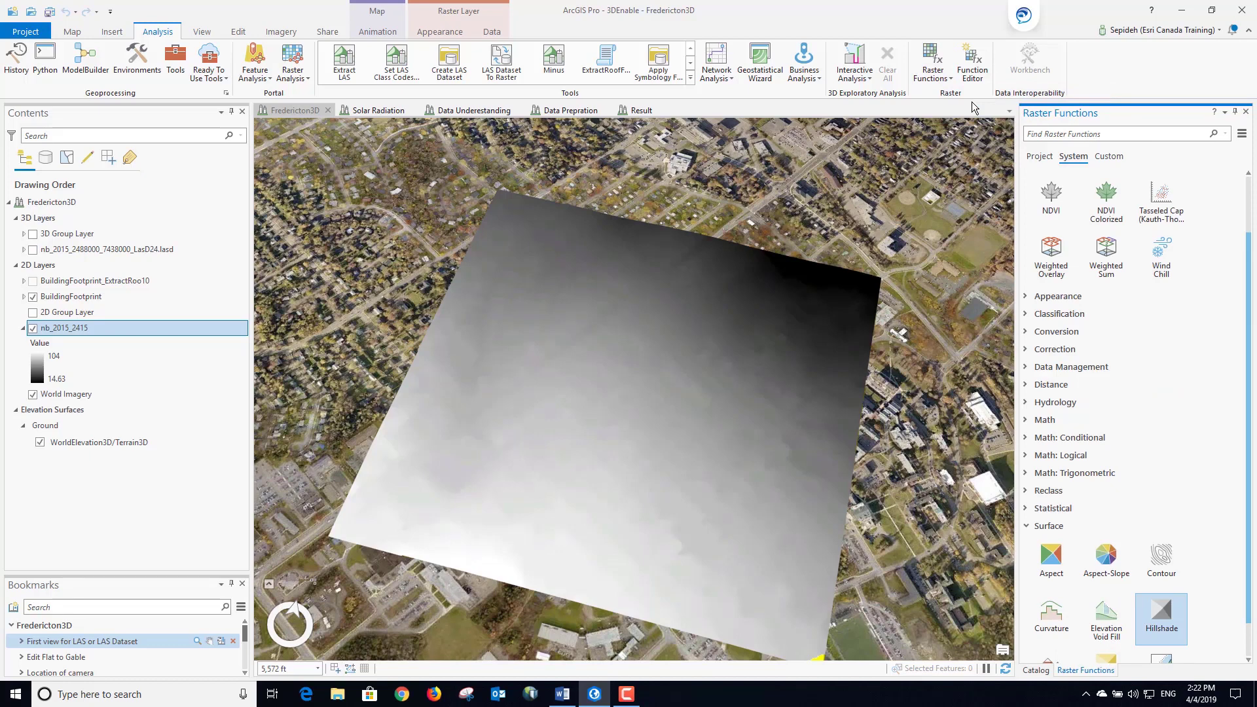
Create a Traditional hillshade layer from the nb_2015_2415 raster using the Hillshade raster function
{"action": "left_click", "coordinate": [1162, 619]}
{"action": "left_click", "coordinate": [1222, 202]}
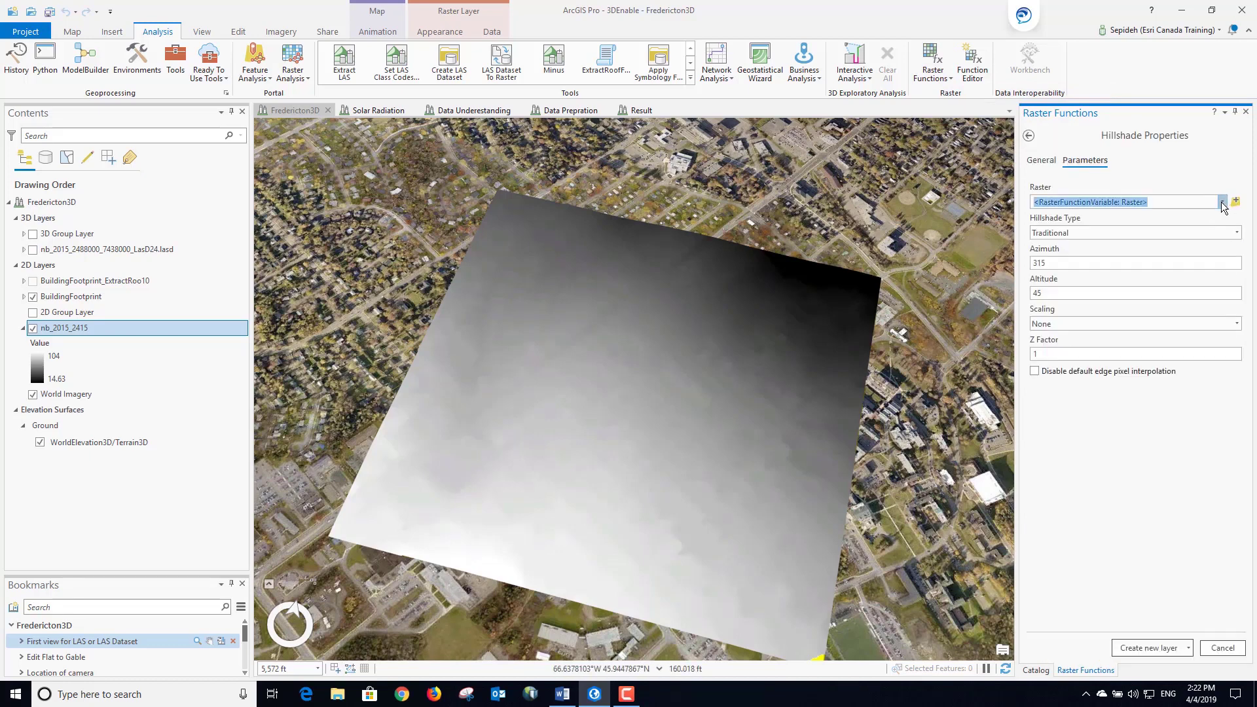
{"action": "left_click", "coordinate": [1136, 217]}
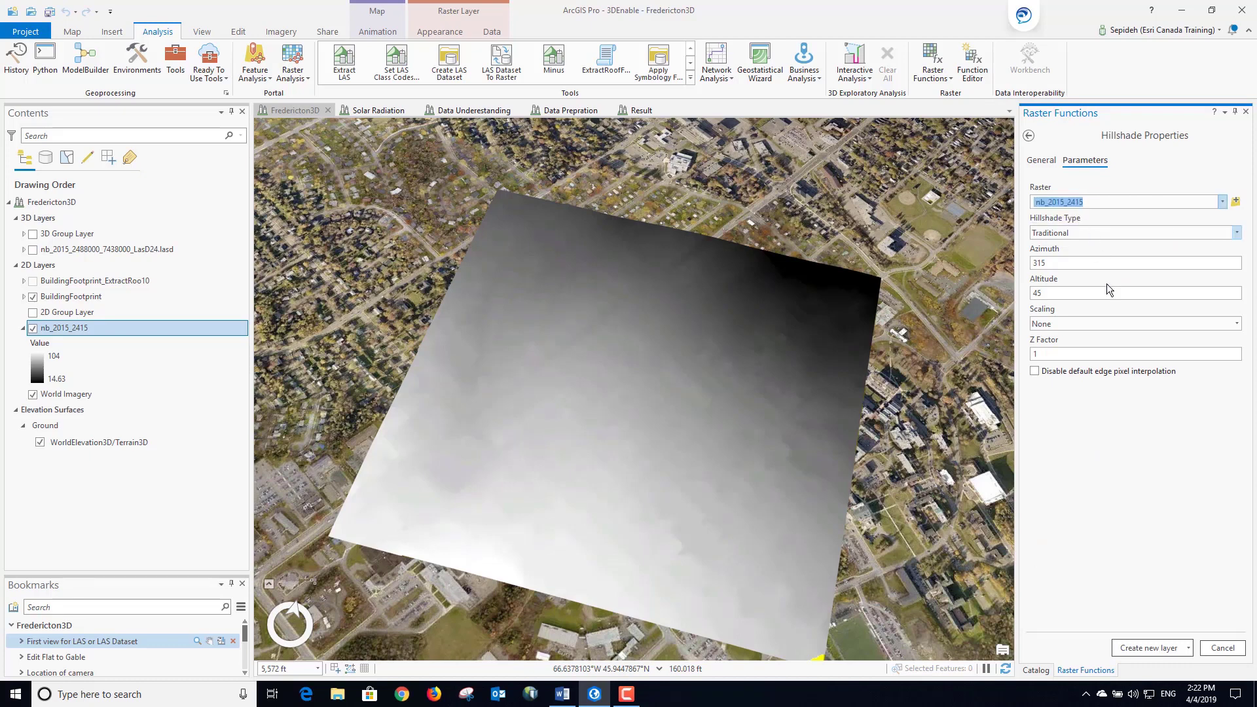
{"action": "left_click", "coordinate": [1146, 647]}
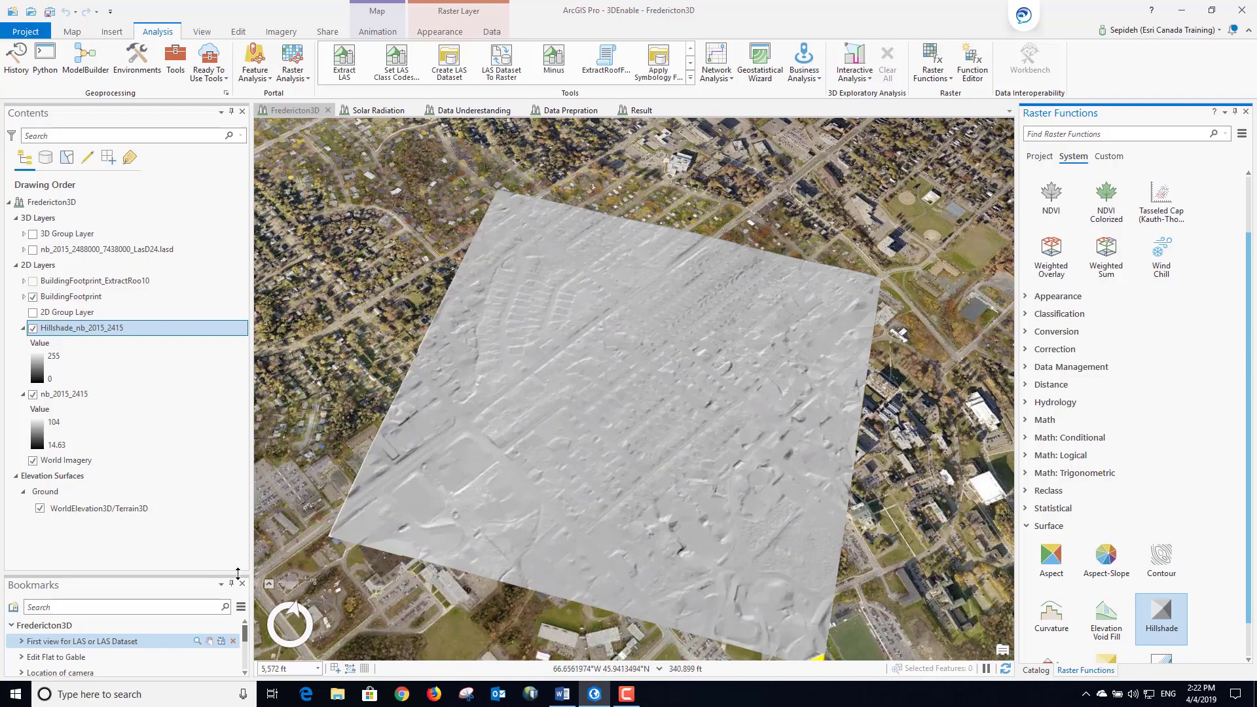
Display the nb_2015_2488000_7438000_LasD24.lasd layer and filter its classification codes to only Low, Medium and High Vegetation and Building
{"action": "left_click", "coordinate": [203, 641]}
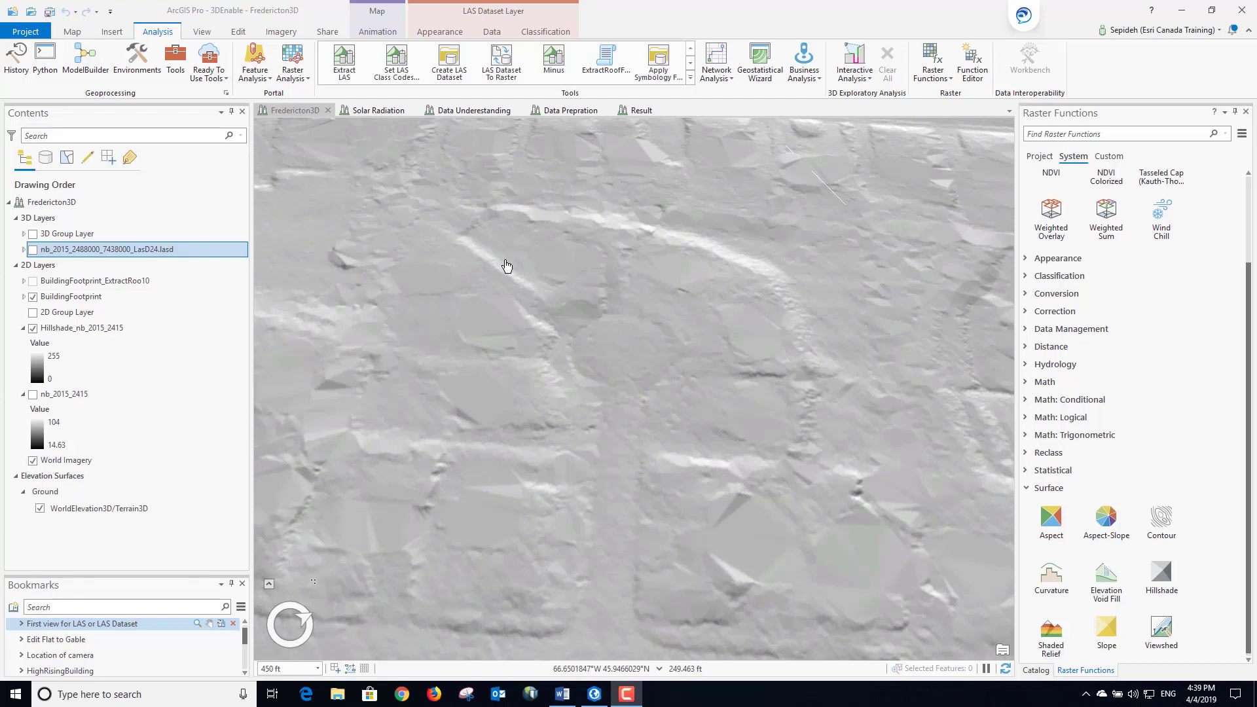
{"action": "left_click", "coordinate": [32, 250]}
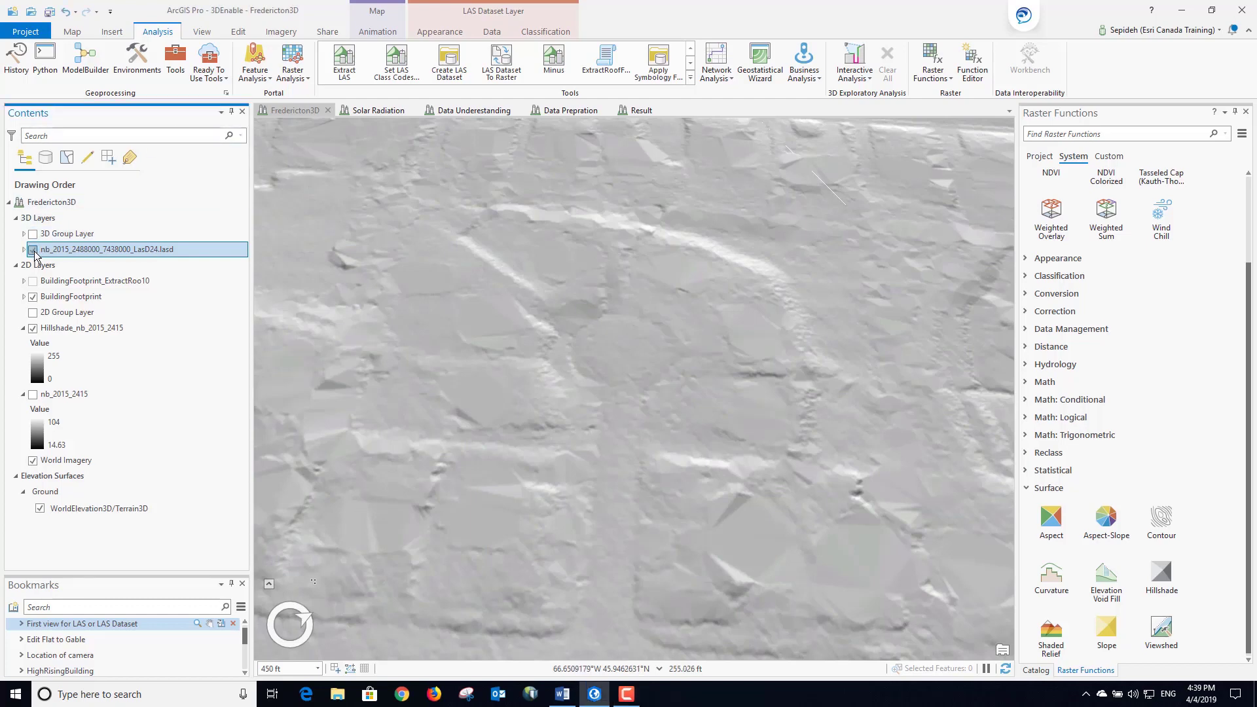
{"action": "right_click", "coordinate": [110, 250]}
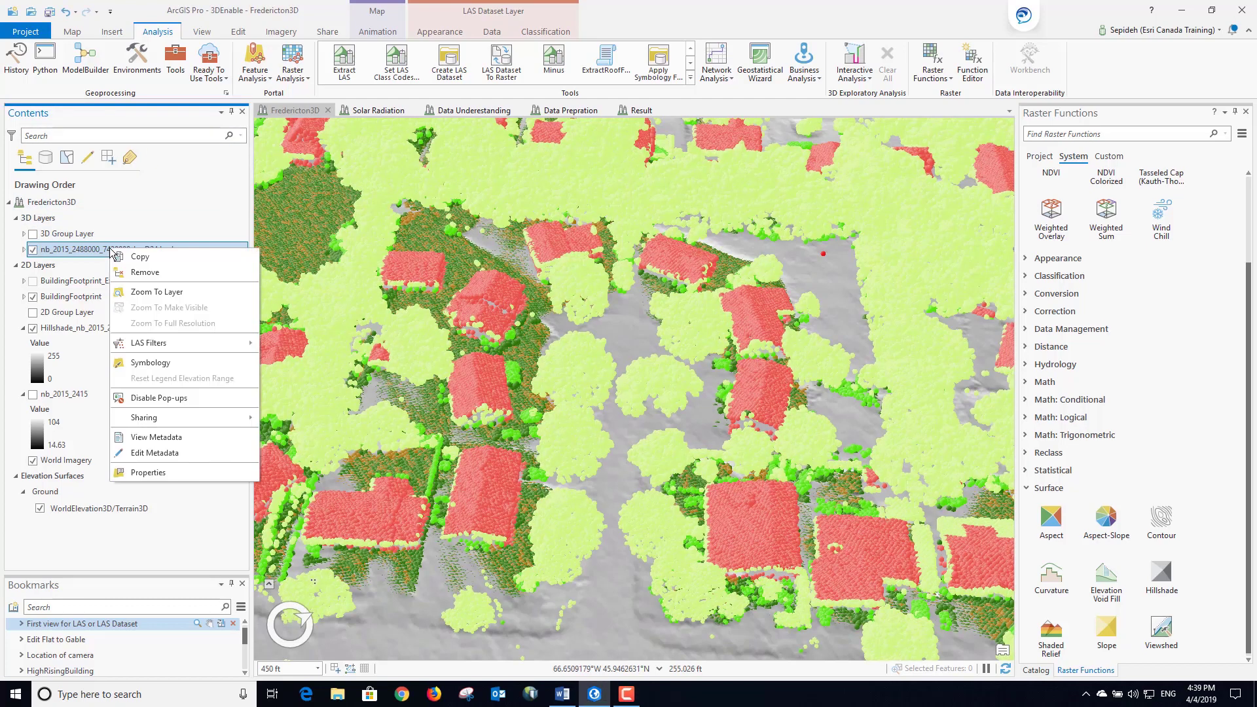
{"action": "left_click", "coordinate": [148, 472]}
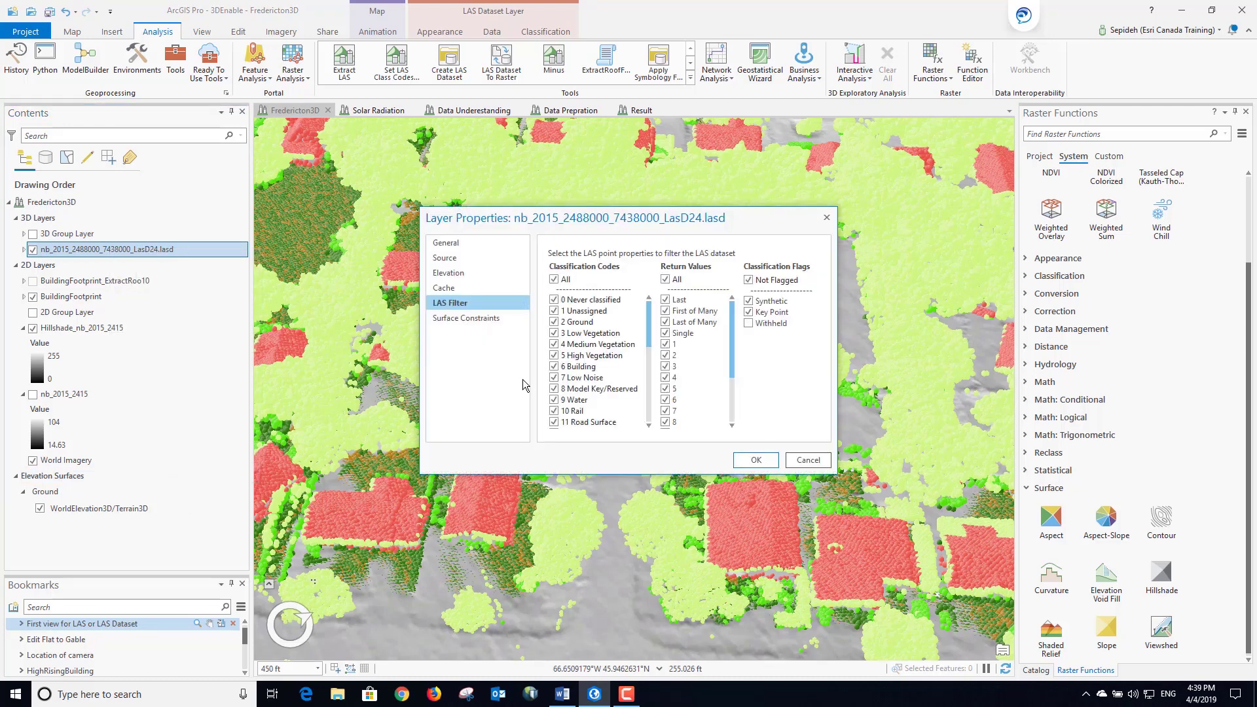
{"action": "left_click", "coordinate": [553, 280]}
{"action": "left_click", "coordinate": [554, 332]}
{"action": "left_click", "coordinate": [553, 345]}
{"action": "left_click", "coordinate": [554, 355]}
{"action": "left_click", "coordinate": [554, 367]}
{"action": "left_click", "coordinate": [756, 460]}
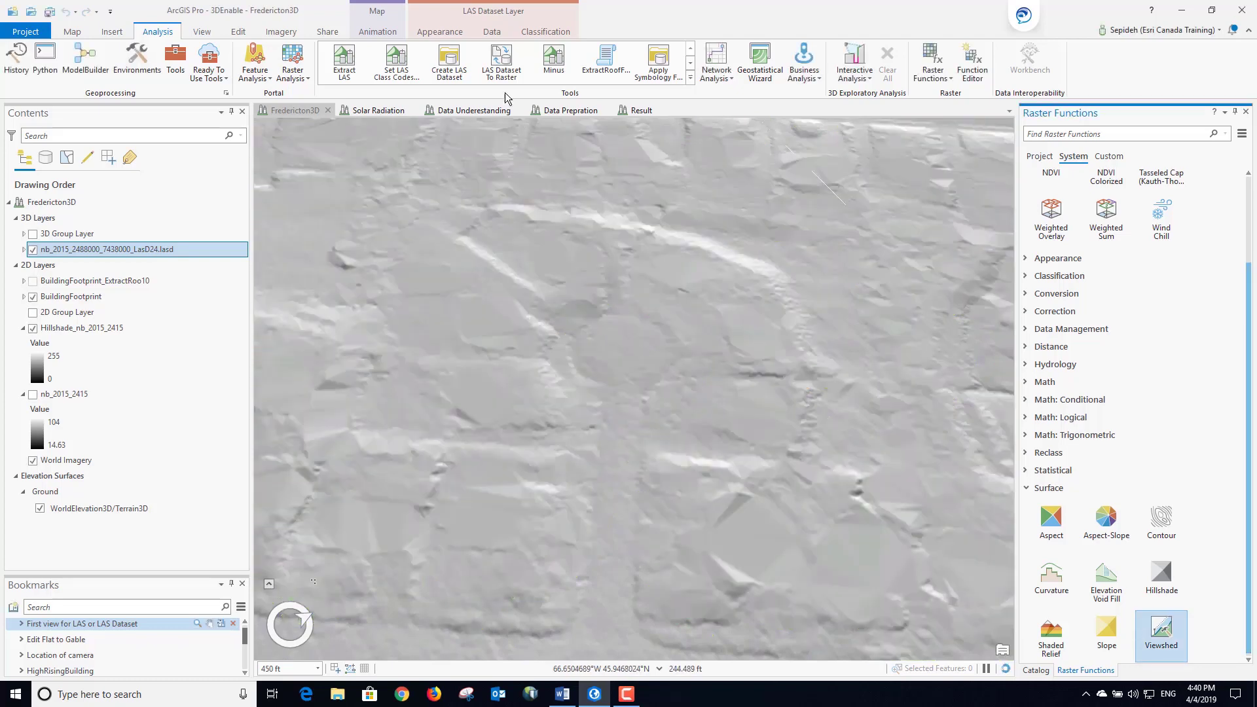
Convert the filtered nb_2015_2488000_7438000_LasD24.lasd layer to a raster with LAS Dataset To Raster, using a sampling value of 0.3
{"action": "left_click", "coordinate": [501, 63]}
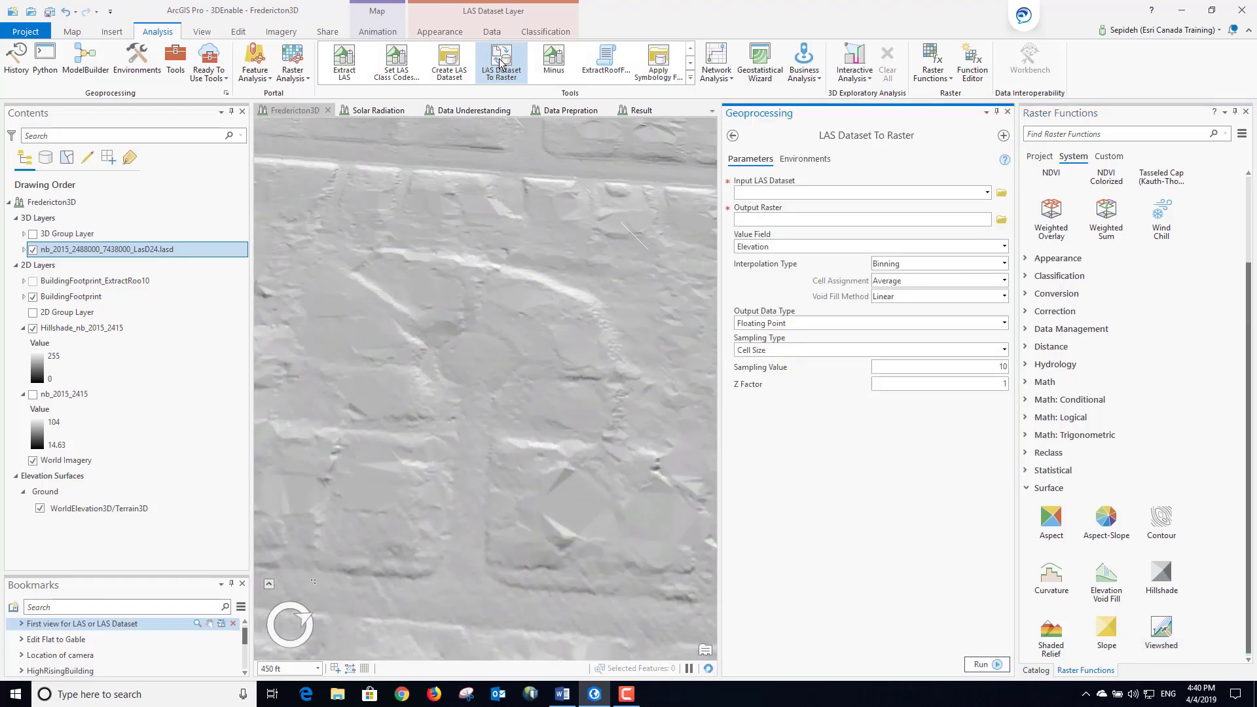
{"action": "left_click_drag", "start_coordinate": [150, 250], "coordinate": [777, 195]}
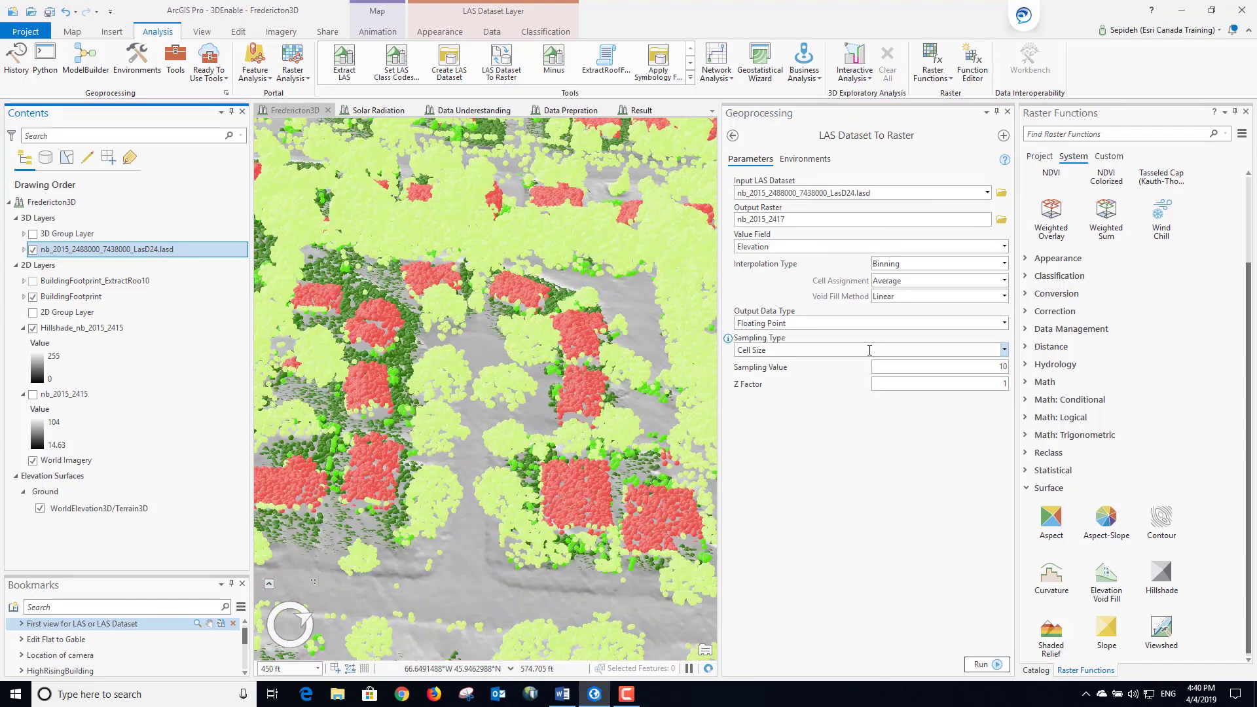
{"action": "double_click", "coordinate": [1006, 367]}
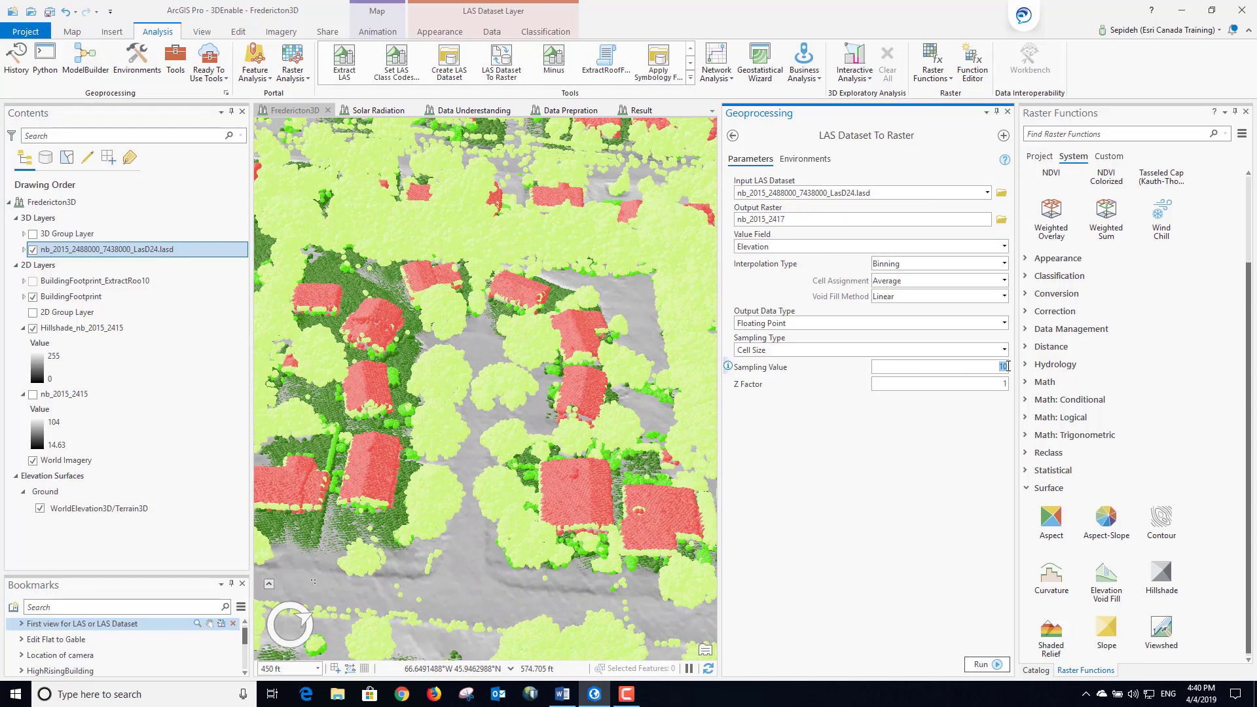
{"action": "type", "text": "0.3"}
{"action": "left_click", "coordinate": [982, 664]}
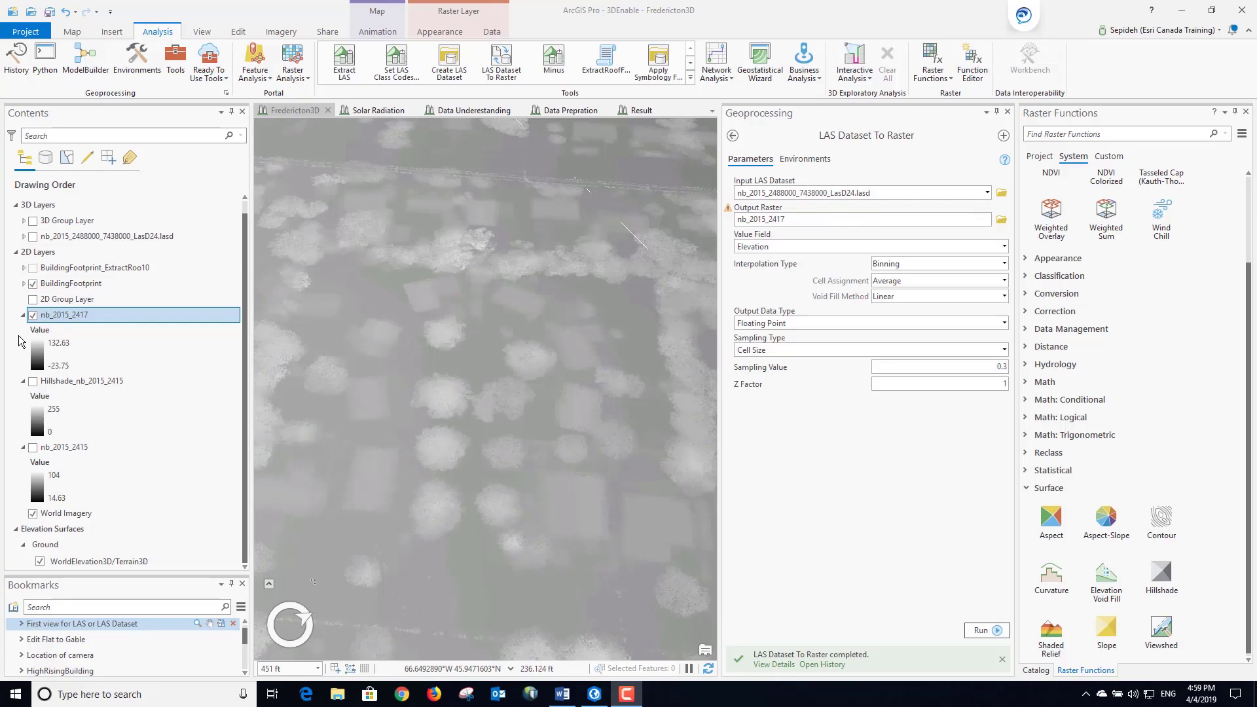
Zoom to the full extent of the nb_2015_2417 raster and close the Geoprocessing and Raster Functions panes
{"action": "right_click", "coordinate": [70, 318]}
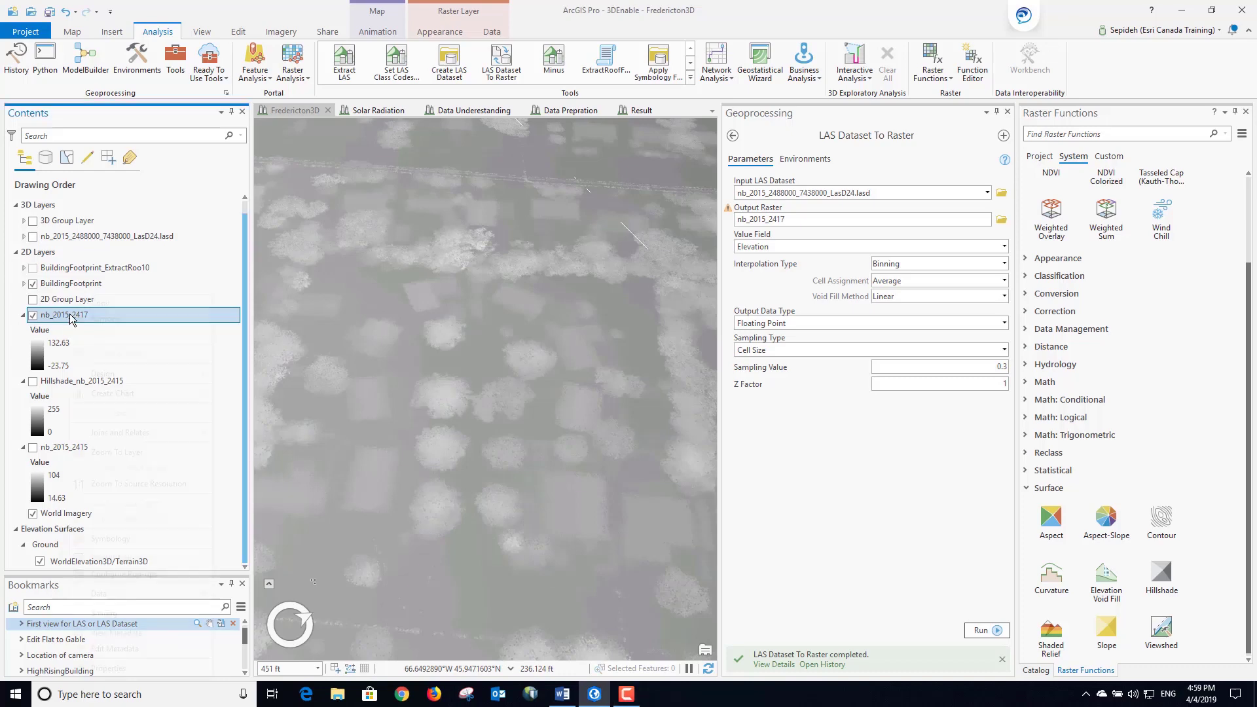
{"action": "left_click", "coordinate": [117, 451]}
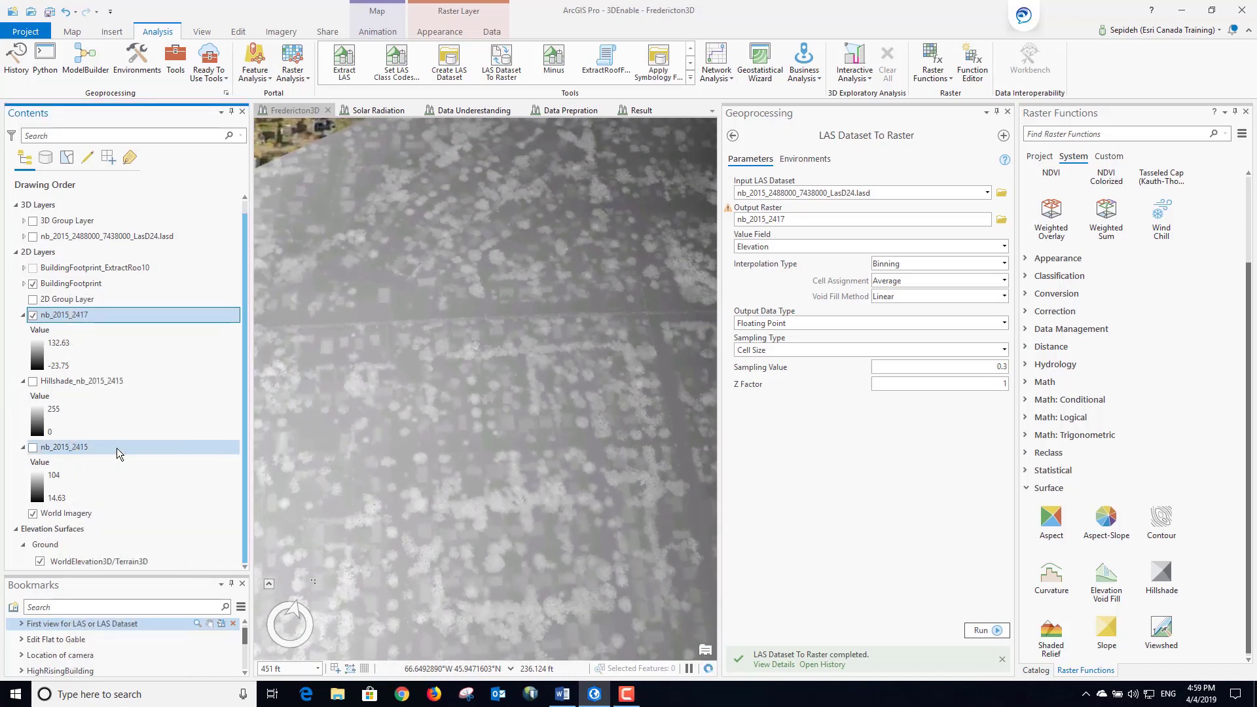
{"action": "left_click", "coordinate": [117, 447]}
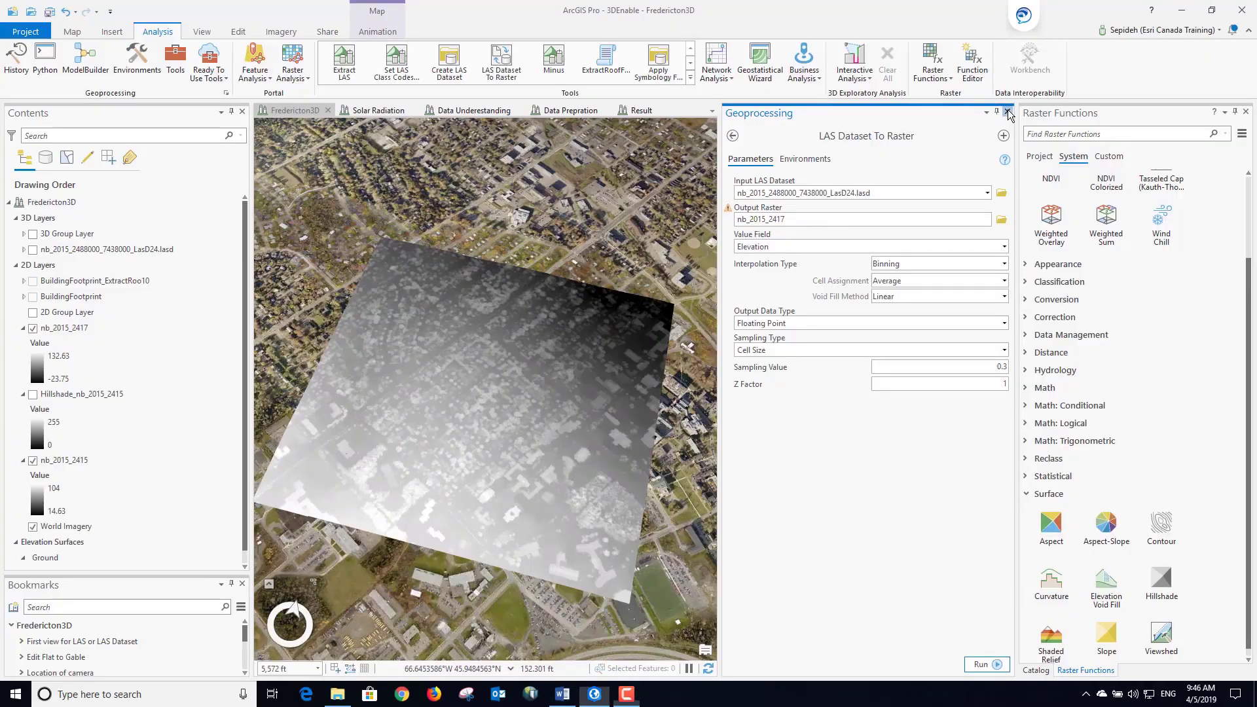
{"action": "left_click", "coordinate": [1008, 112]}
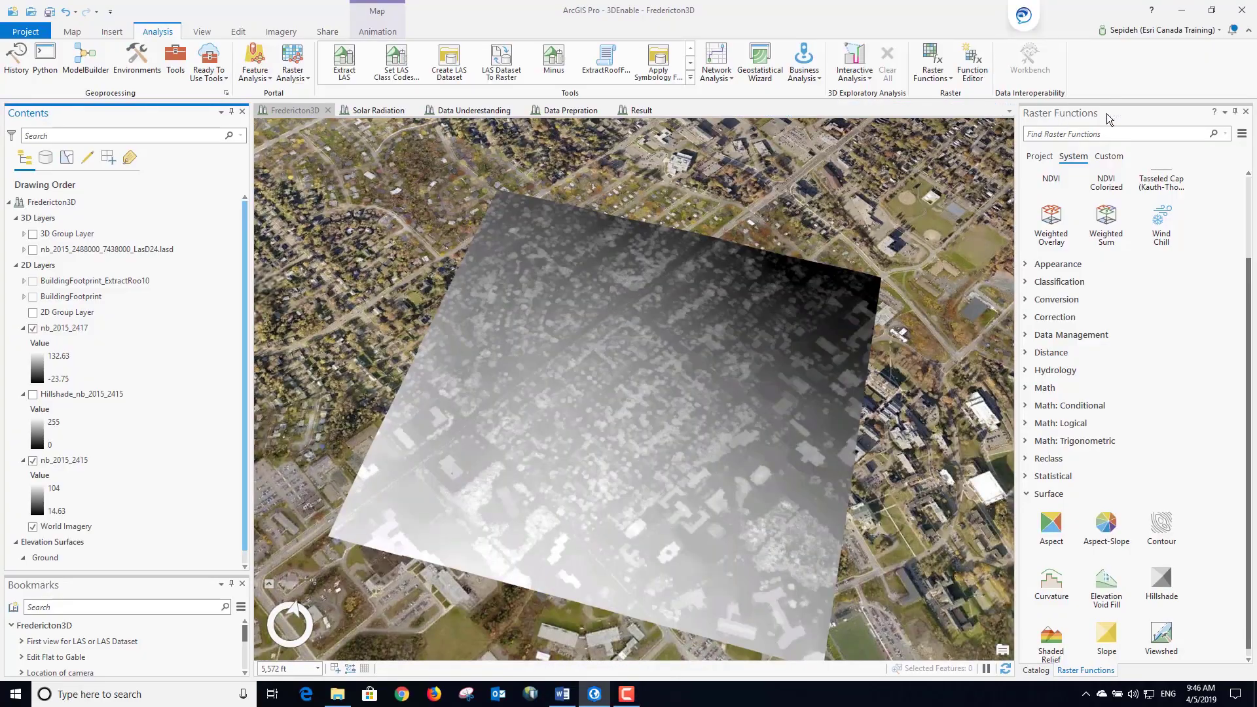
{"action": "left_click", "coordinate": [1246, 112]}
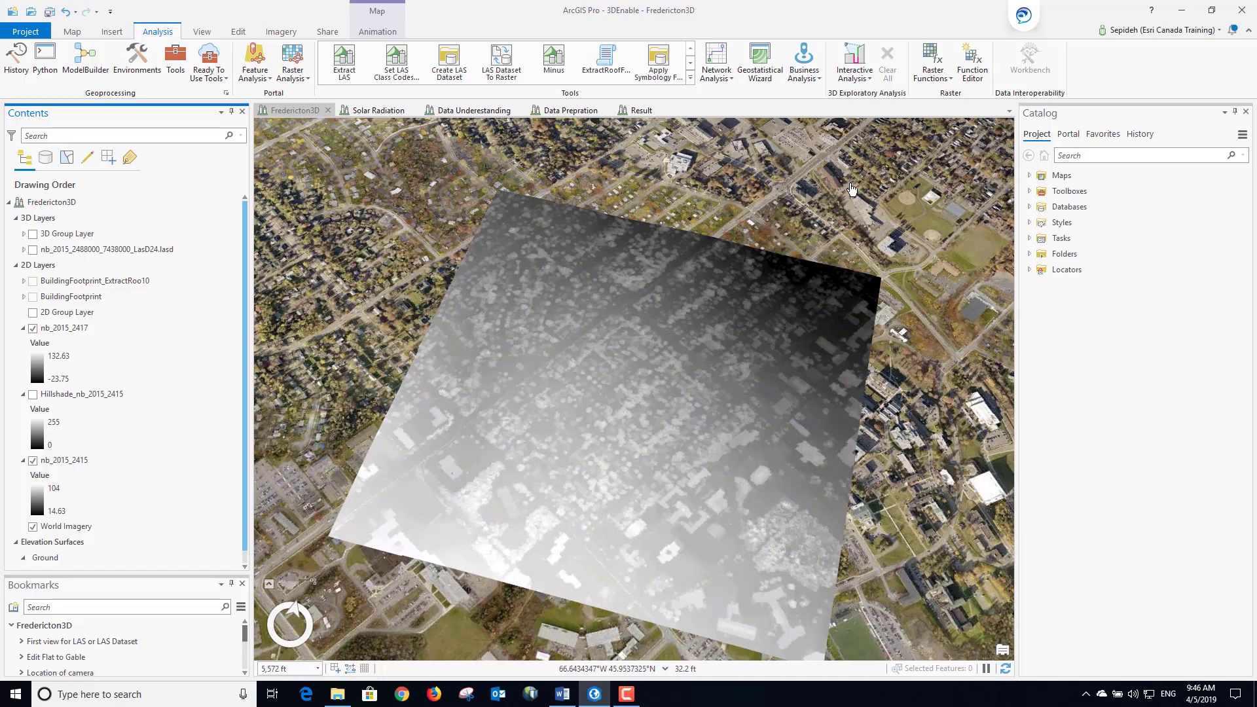
Subtract the nb_2015_2415 raster from the nb_2015_2417 raster with the Minus tool
{"action": "left_click", "coordinate": [554, 60]}
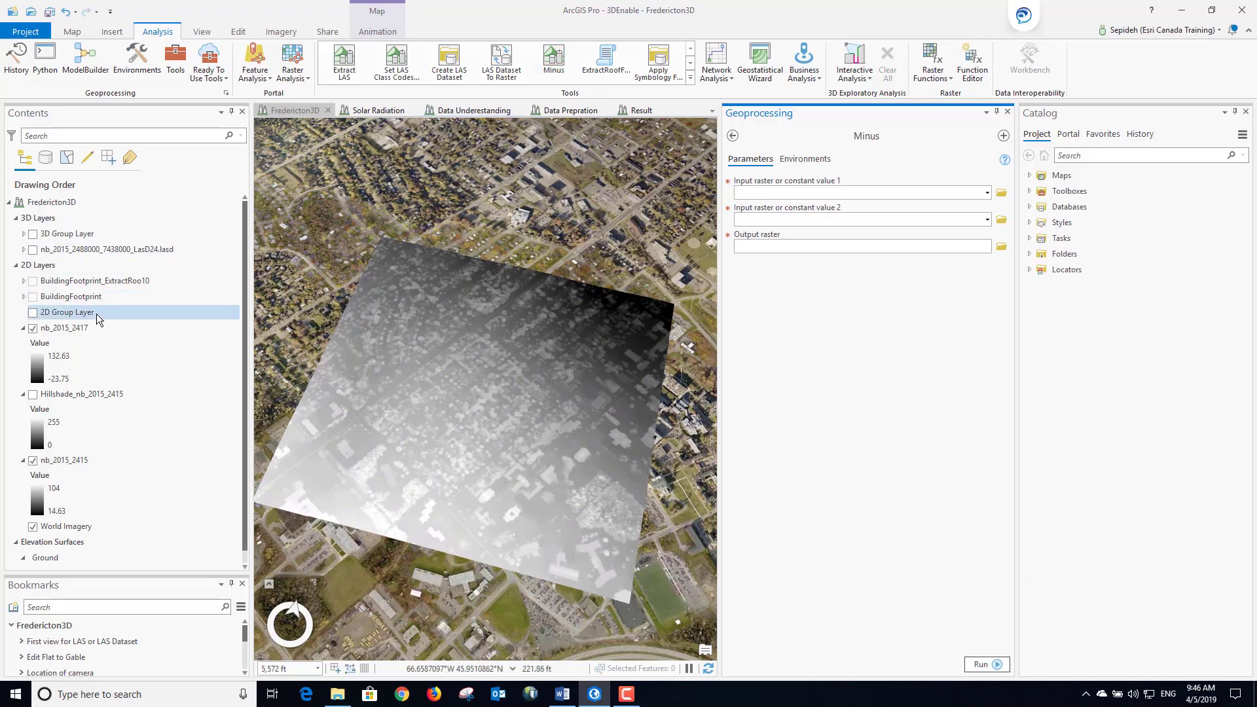
{"action": "left_click_drag", "start_coordinate": [83, 334], "coordinate": [766, 193]}
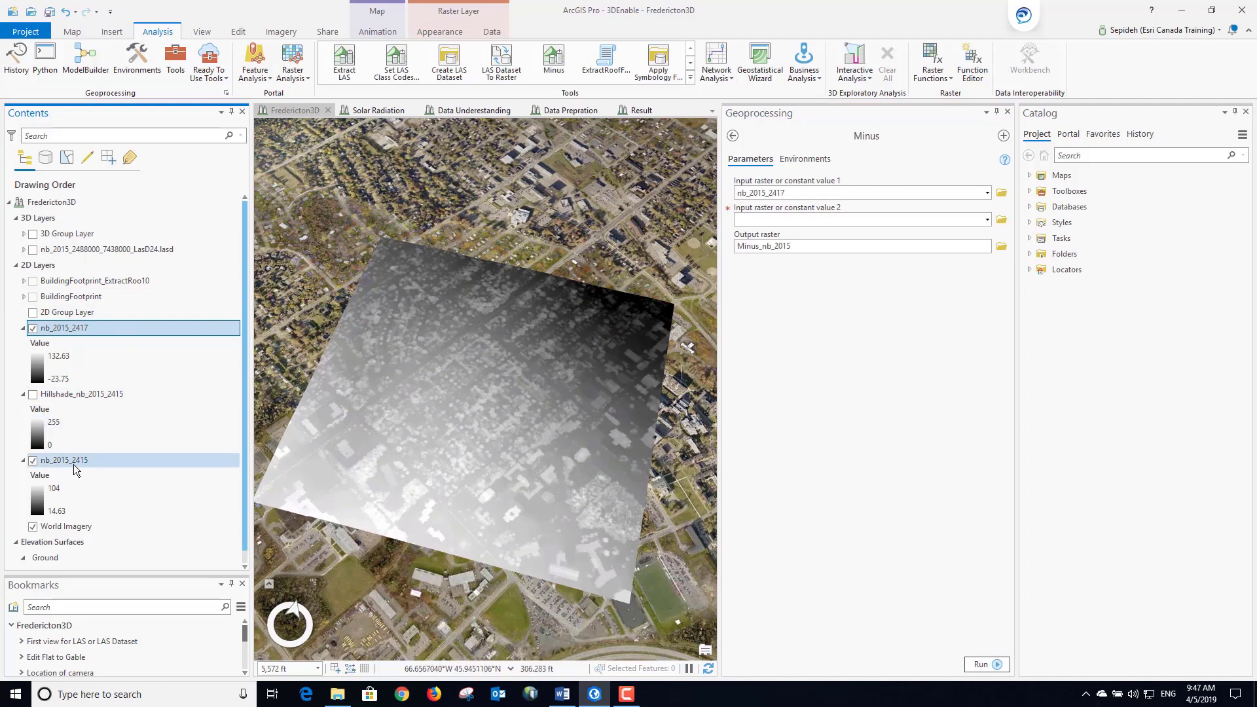
{"action": "left_click_drag", "start_coordinate": [74, 464], "coordinate": [750, 230]}
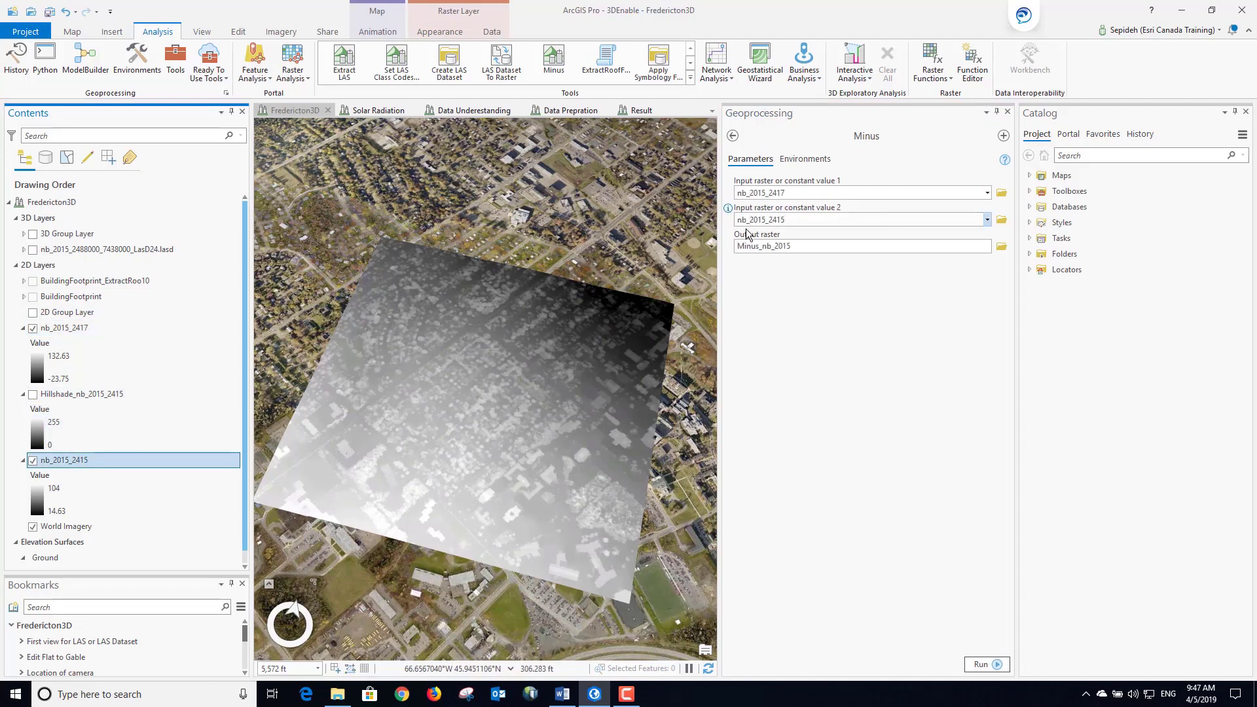
{"action": "left_click", "coordinate": [982, 662]}
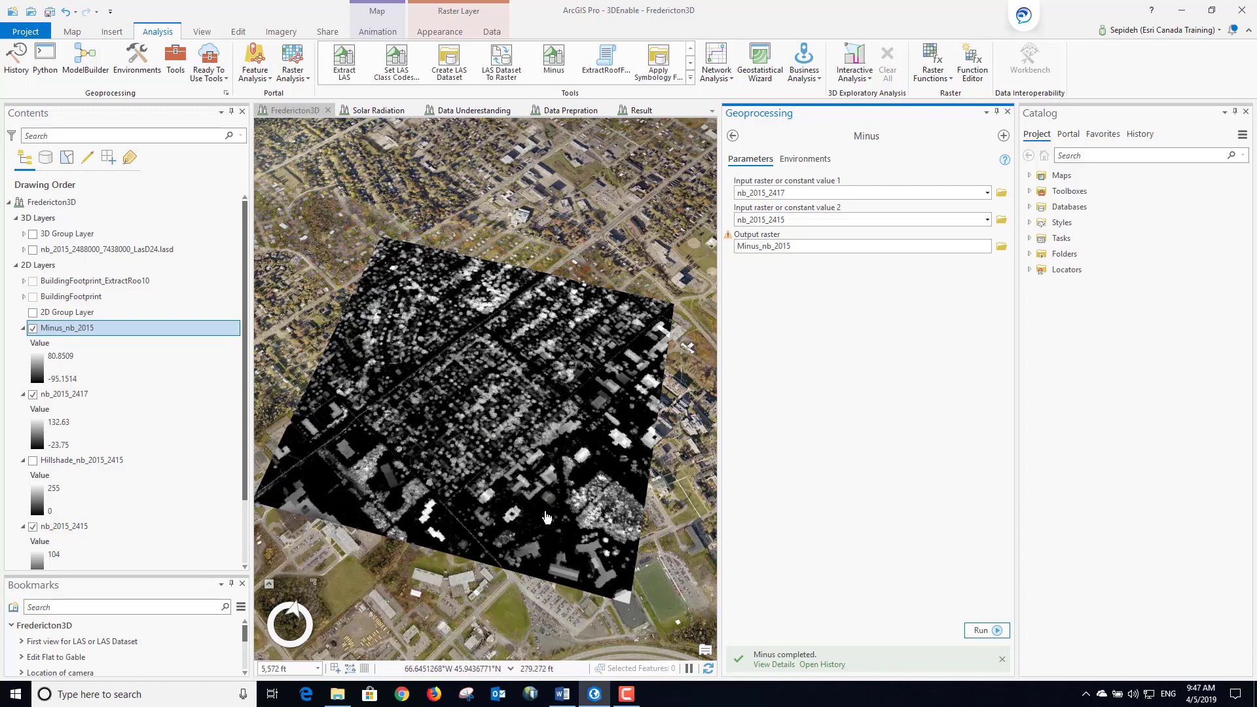
Examine the building roofs close up in the Minus_nb_2015 raster and close the Minus tool
{"action": "scroll", "coordinate": [548, 517], "scroll_direction": "up", "scroll_amount": 5}
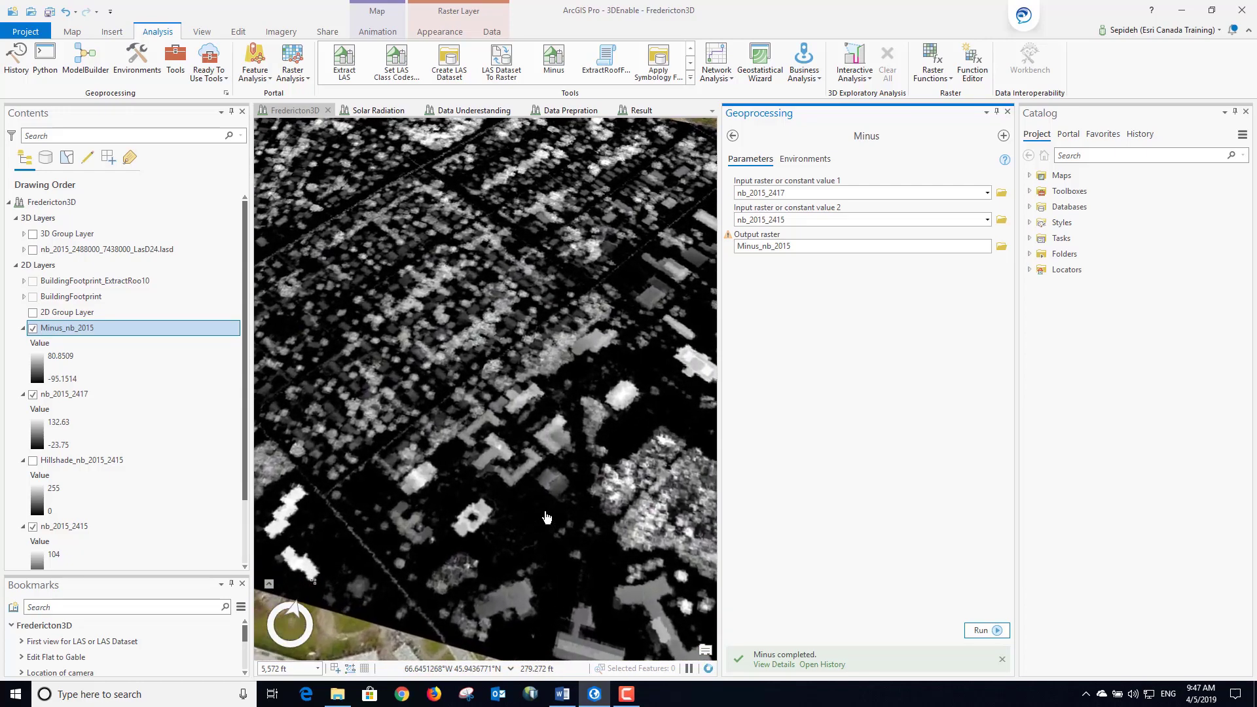
{"action": "scroll", "coordinate": [517, 452], "scroll_direction": "up", "scroll_amount": 4}
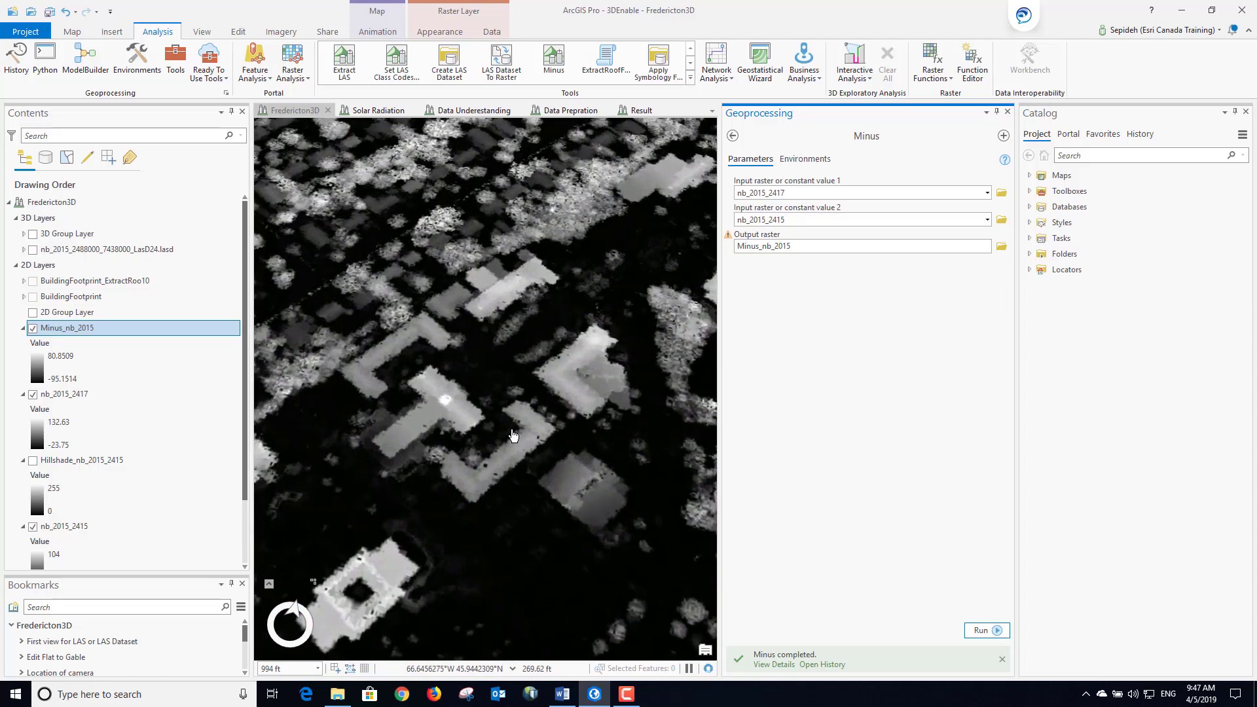
{"action": "scroll", "coordinate": [513, 435], "scroll_direction": "up", "scroll_amount": 2}
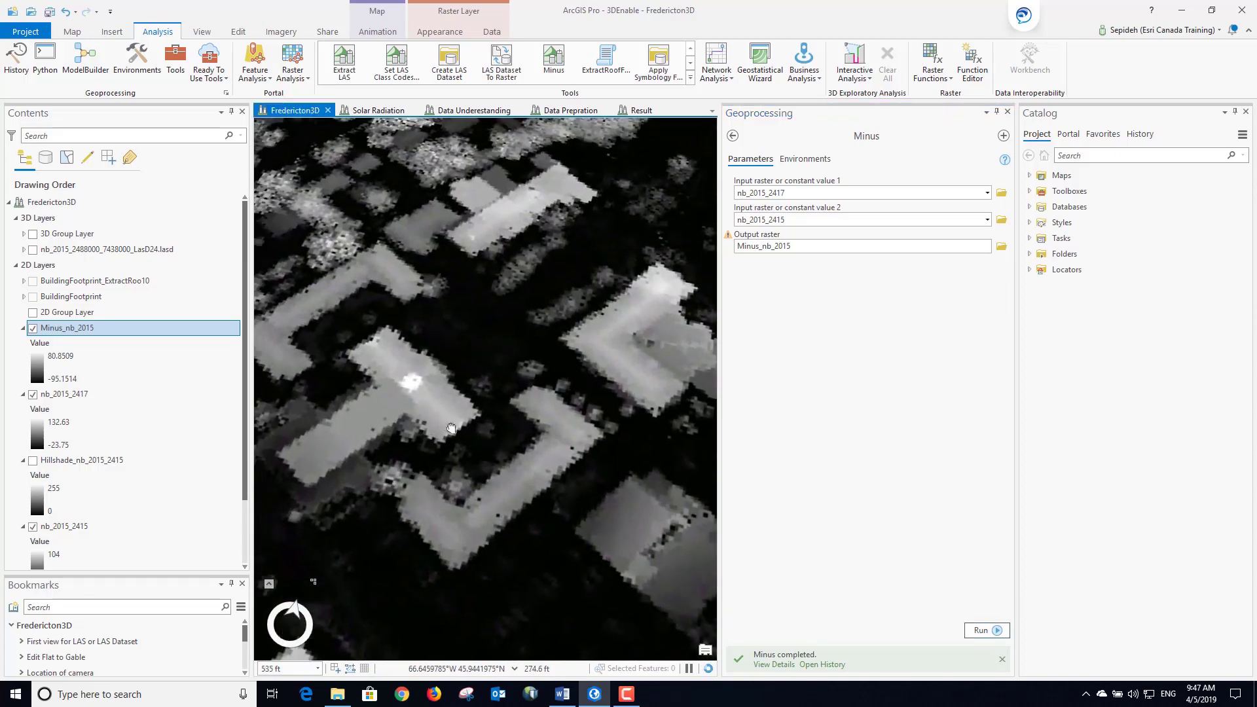
{"action": "scroll", "coordinate": [514, 453], "scroll_direction": "up", "scroll_amount": 3}
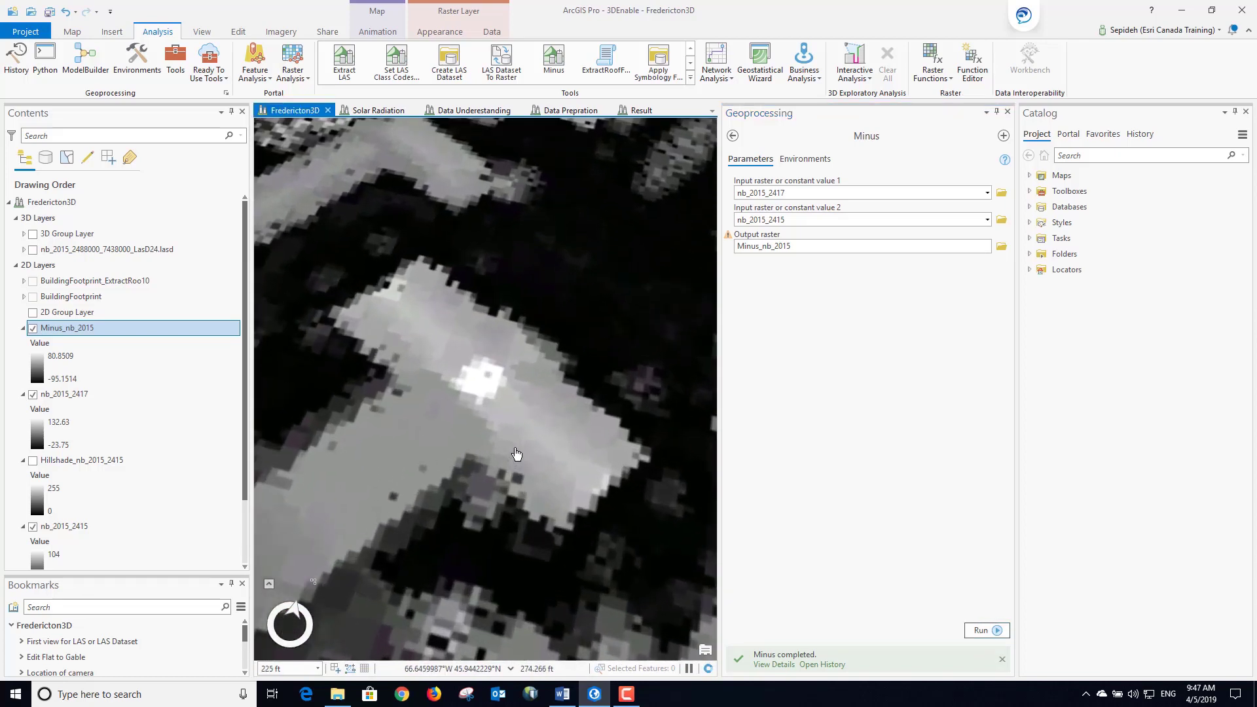
{"action": "scroll", "coordinate": [512, 451], "scroll_direction": "up", "scroll_amount": 1}
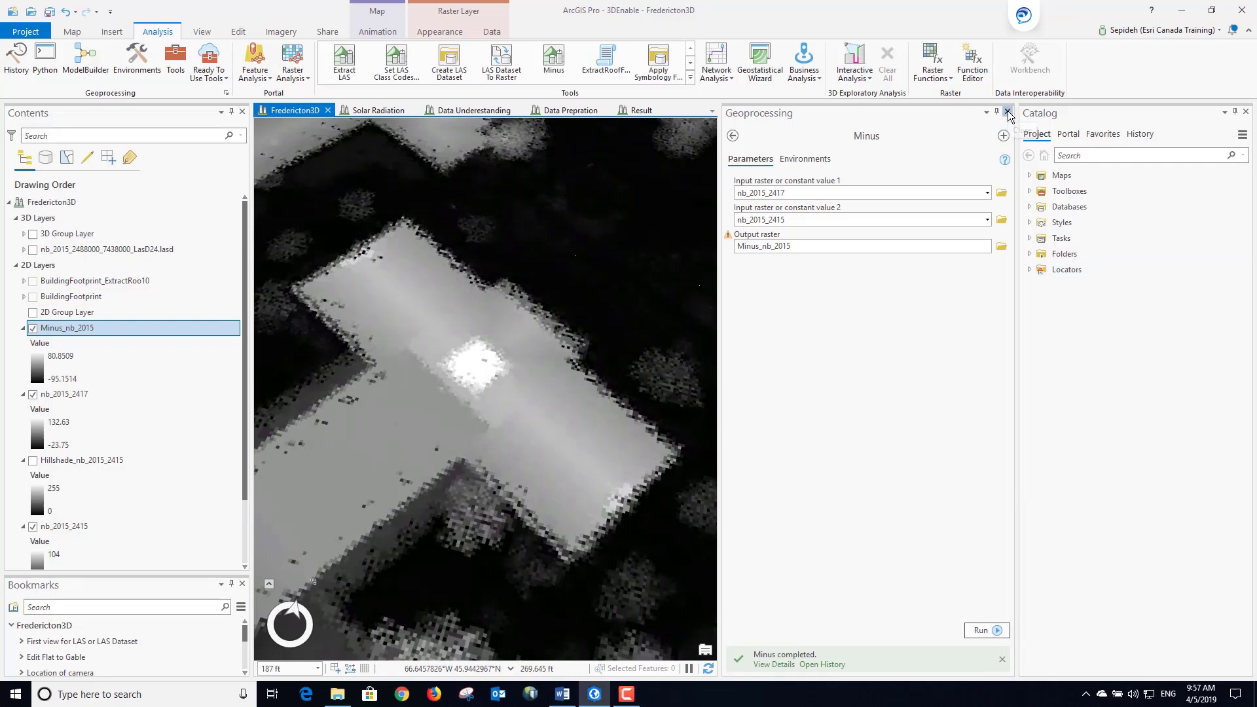
{"action": "left_click", "coordinate": [1008, 112]}
{"action": "key", "text": "super+s"}
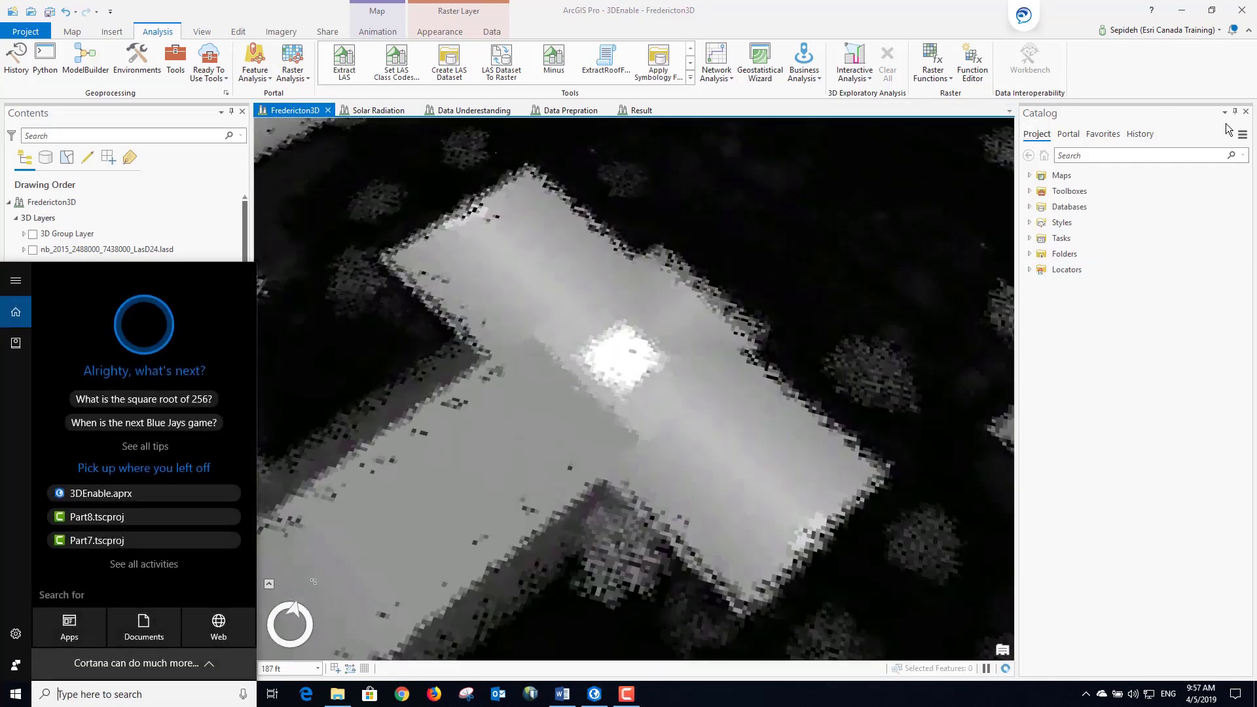
{"action": "left_click", "coordinate": [1229, 129]}
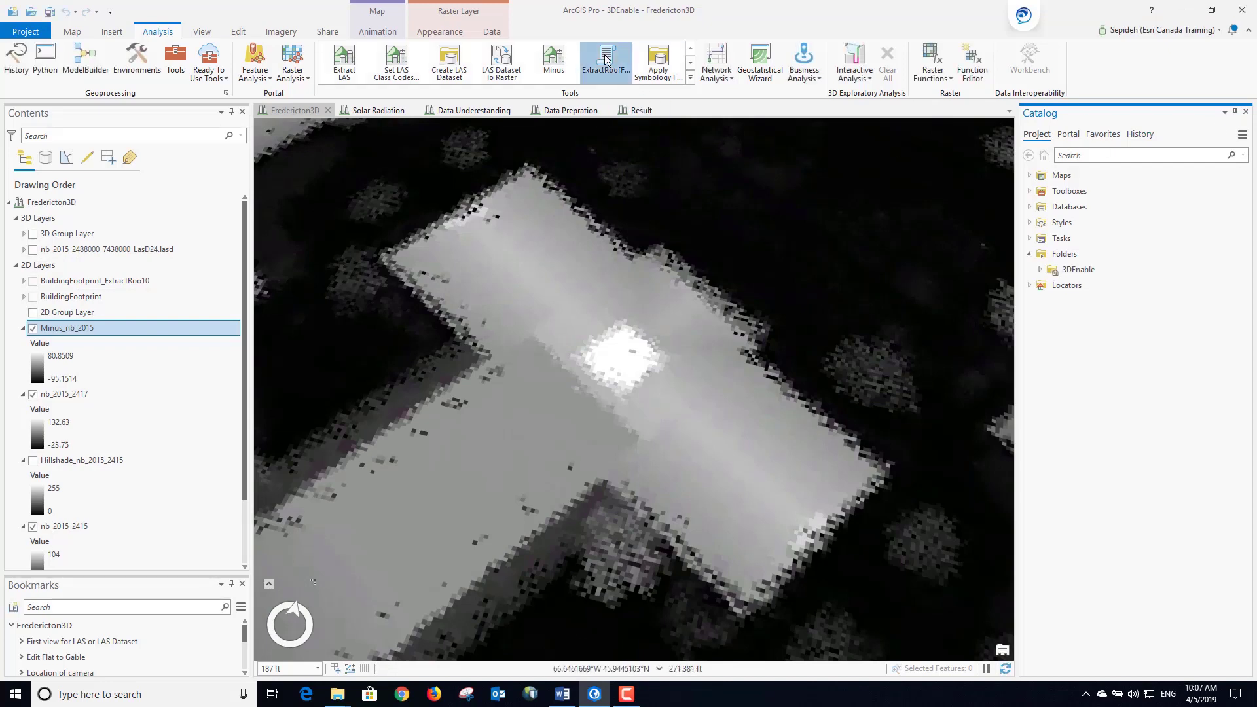
Set up the ExtractRoofForm tool with BuildingFootprint as buildings, nb_2015_2417 as DSM, nb_2015_2415 as DTM and Minus_nb_2015 as nDSM
{"action": "left_click", "coordinate": [607, 60]}
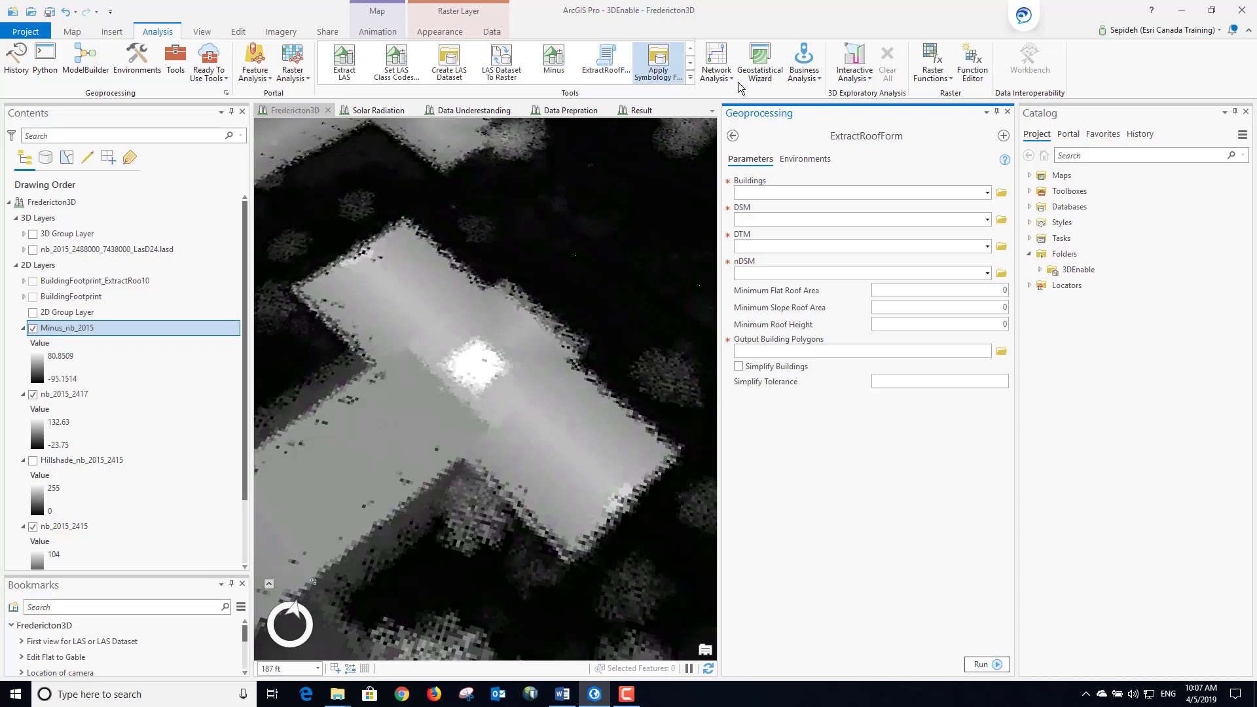
{"action": "left_click", "coordinate": [987, 194]}
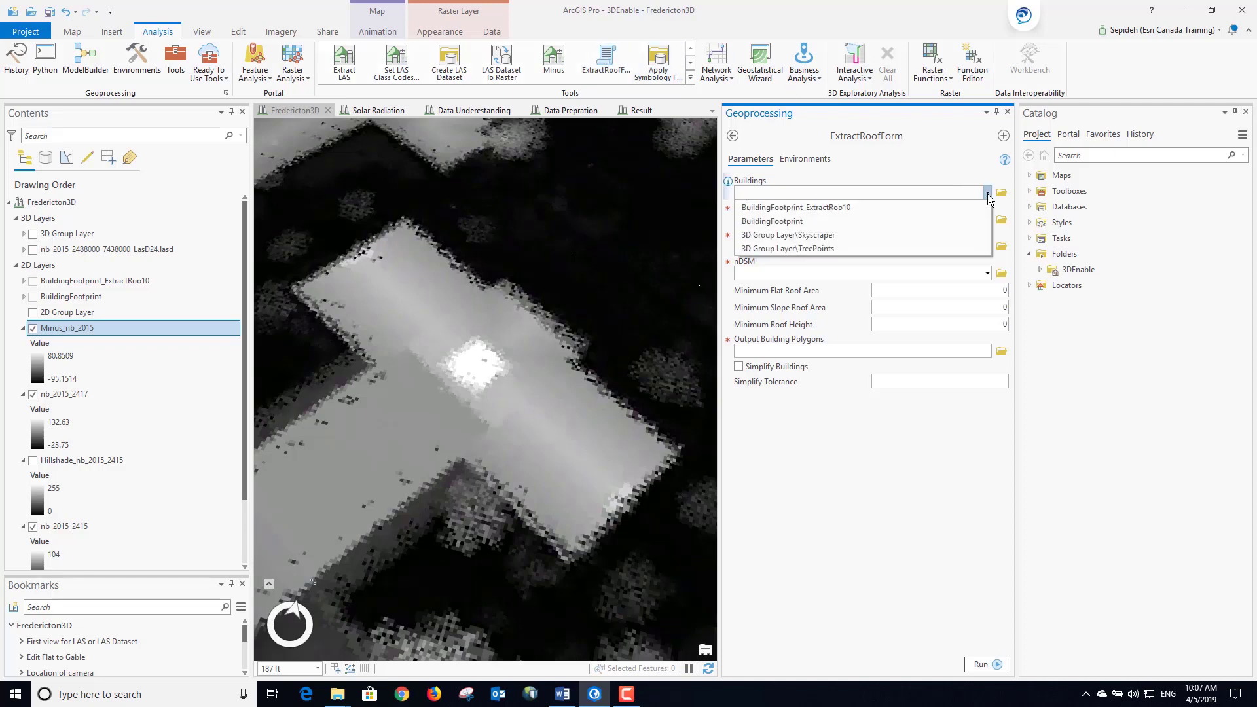
{"action": "left_click", "coordinate": [842, 220]}
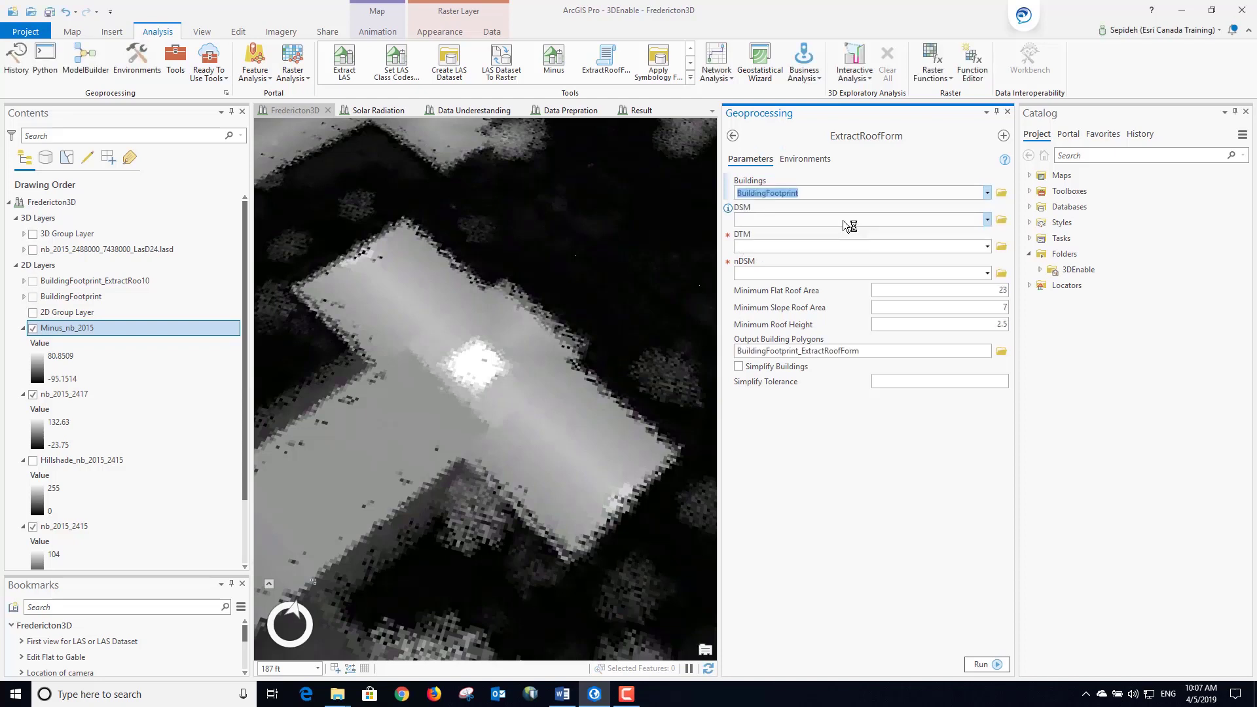
{"action": "left_click_drag", "start_coordinate": [73, 401], "coordinate": [782, 222]}
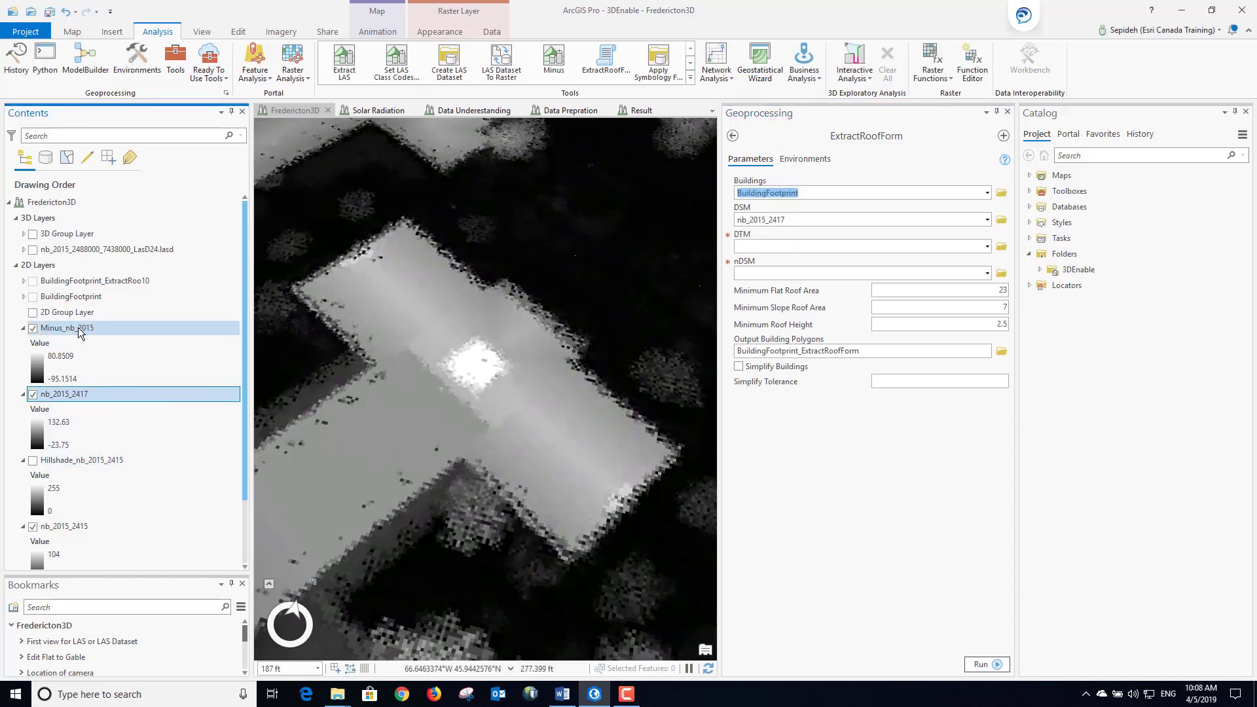
{"action": "left_click_drag", "start_coordinate": [82, 329], "coordinate": [770, 273]}
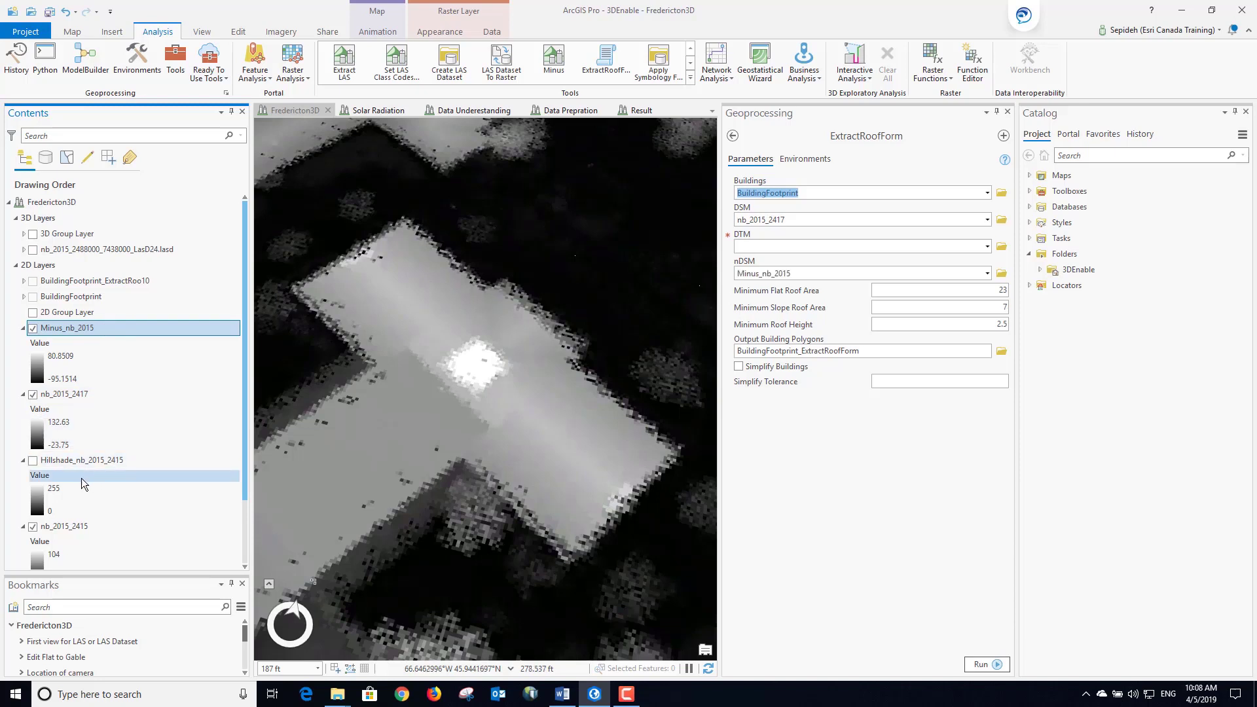
{"action": "left_click_drag", "start_coordinate": [66, 533], "coordinate": [757, 251]}
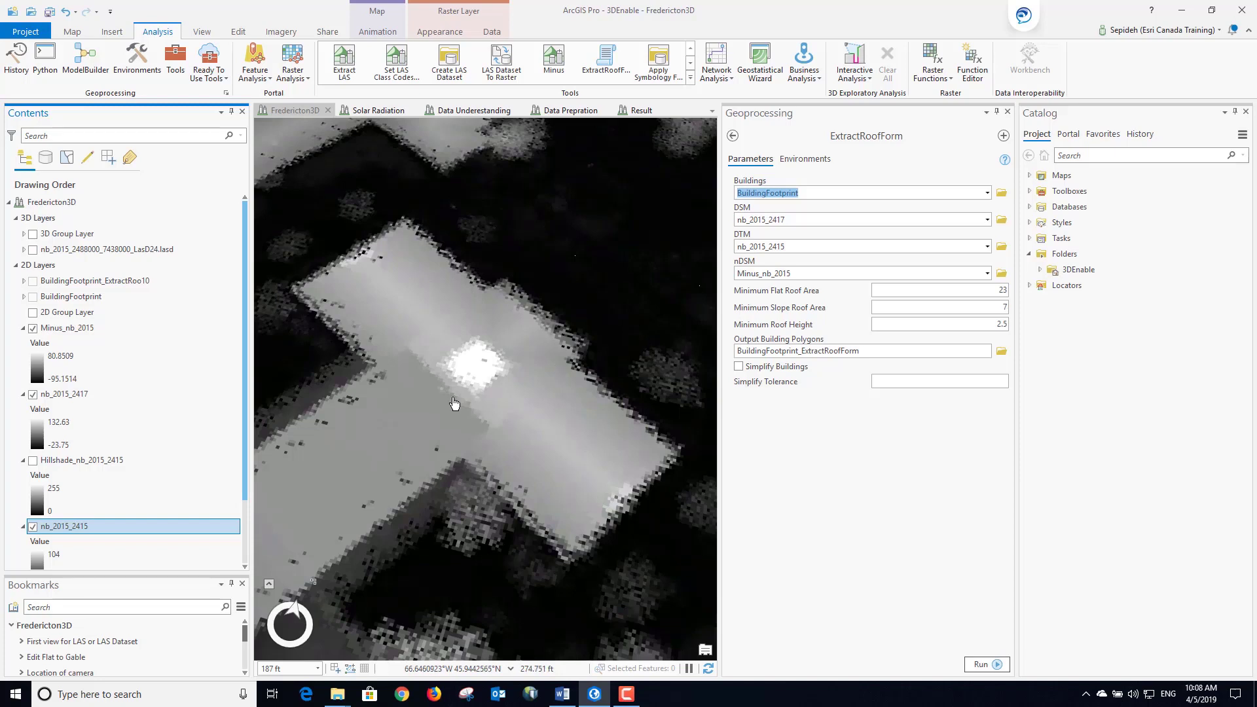
Review the roof form, height and direction fields in the attribute table of BuildingFootprint_ExtractRoo10, then close the table
{"action": "right_click", "coordinate": [141, 280]}
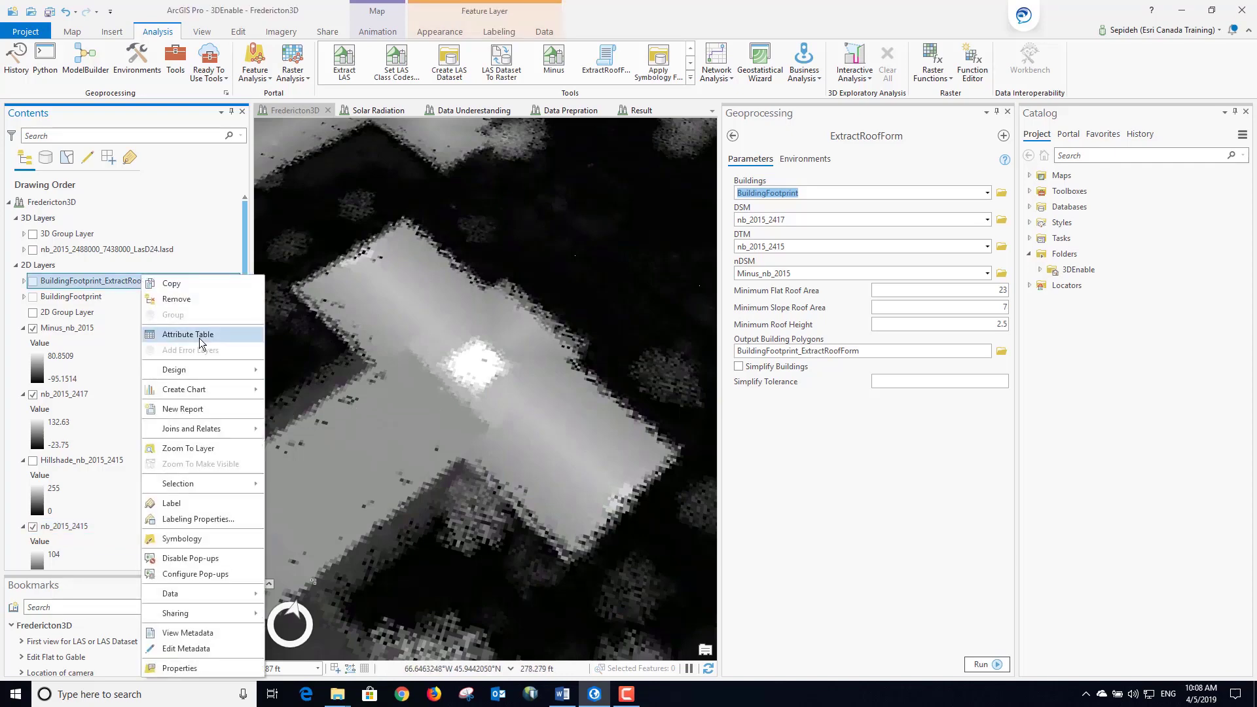
{"action": "left_click", "coordinate": [200, 339]}
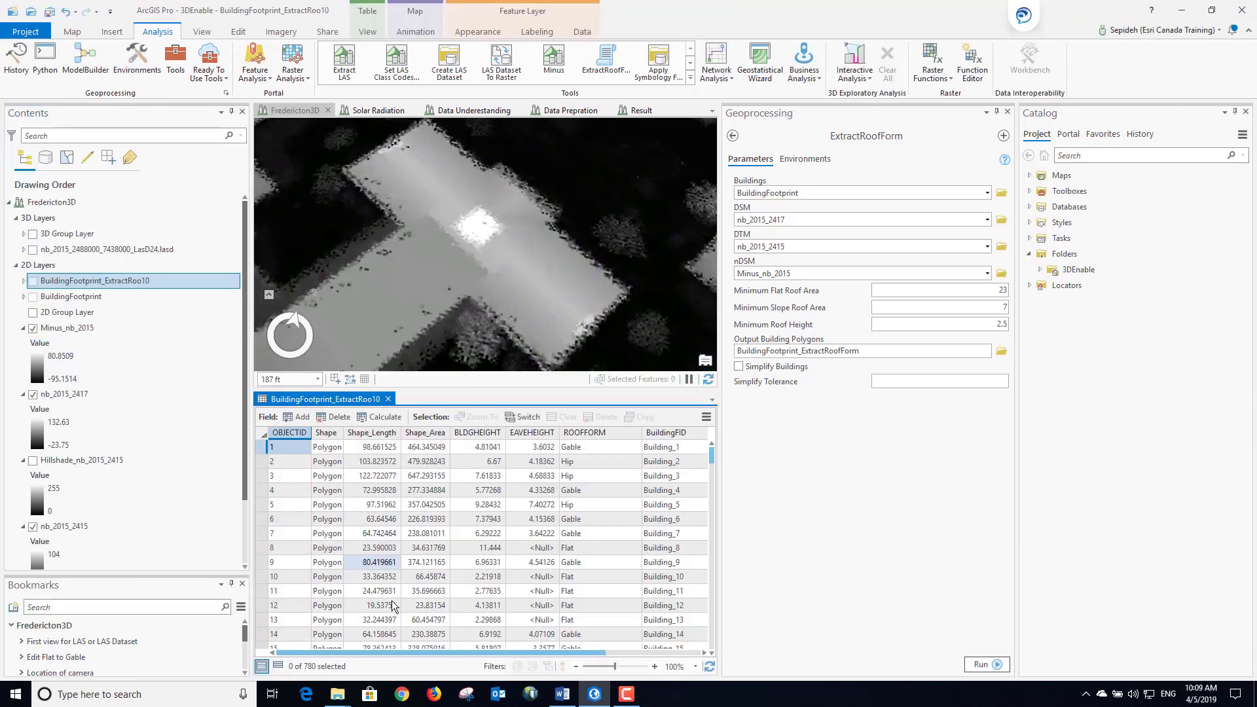
{"action": "left_click_drag", "start_coordinate": [418, 653], "coordinate": [551, 666]}
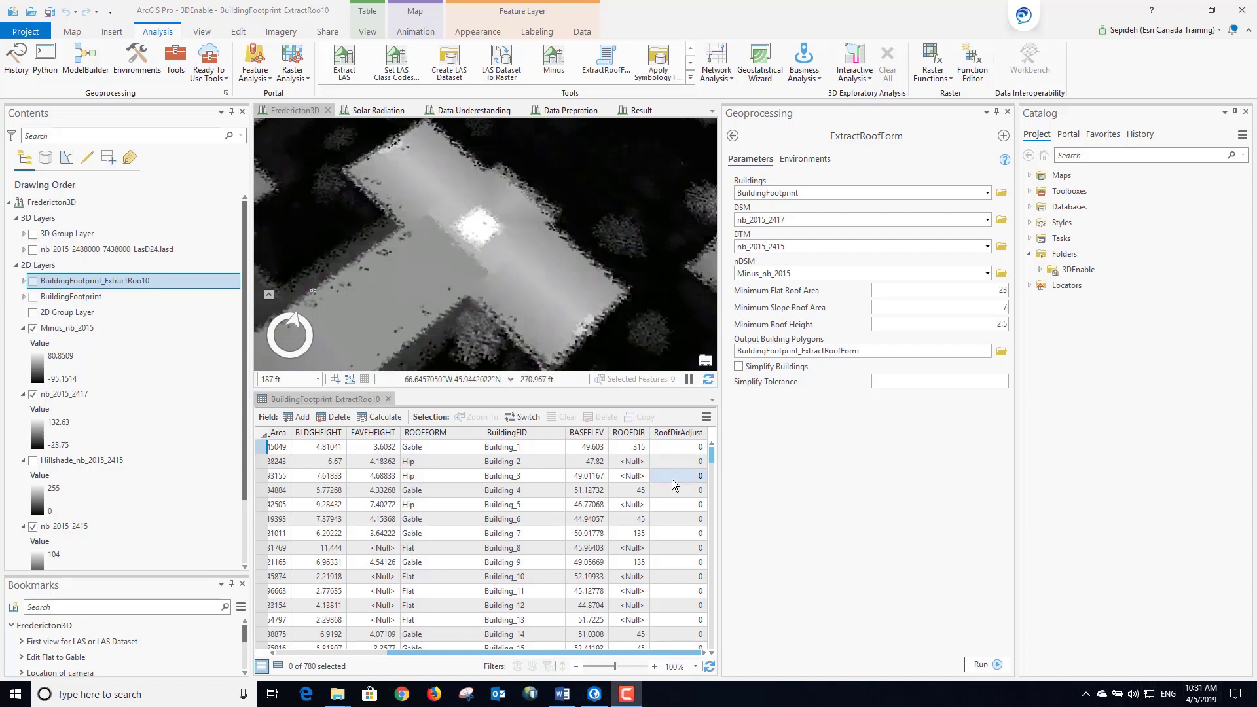
{"action": "left_click", "coordinate": [388, 399]}
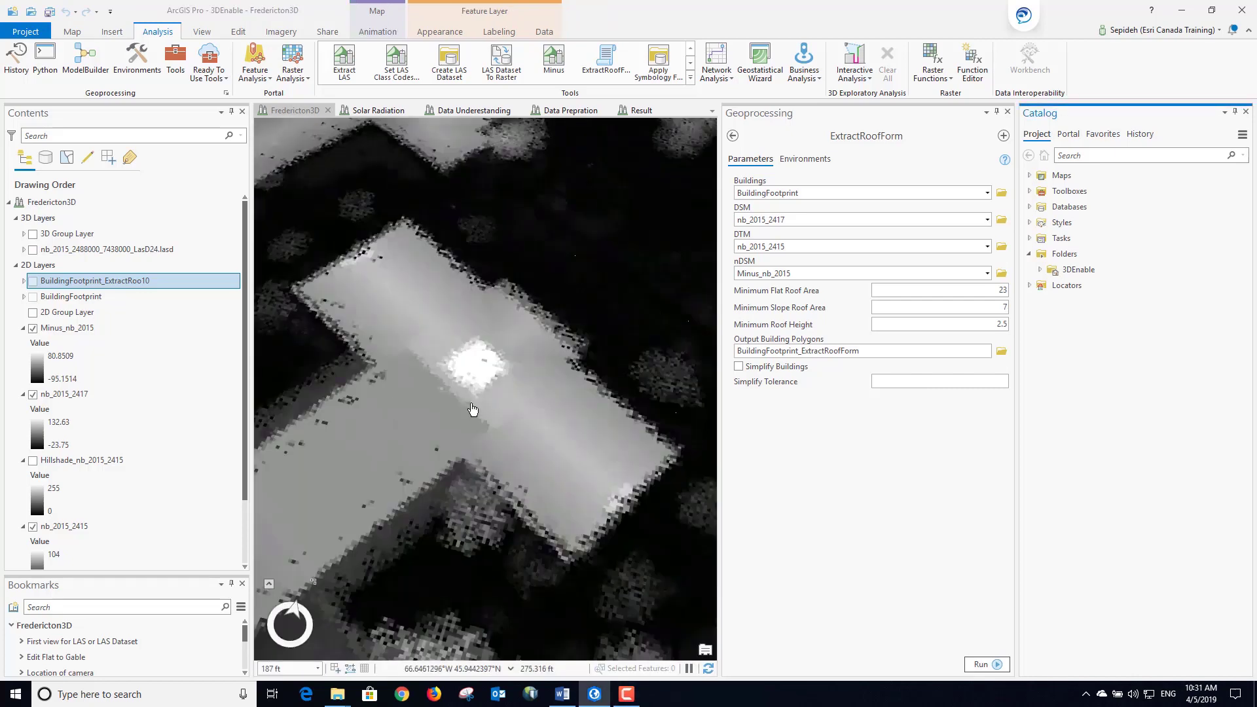
Apply the symbology of LOD2_Buildings_(Meters).lyrx to the BuildingFootprint_ExtractRoo10 layer with Apply Symbology From Layer
{"action": "left_click", "coordinate": [1007, 112]}
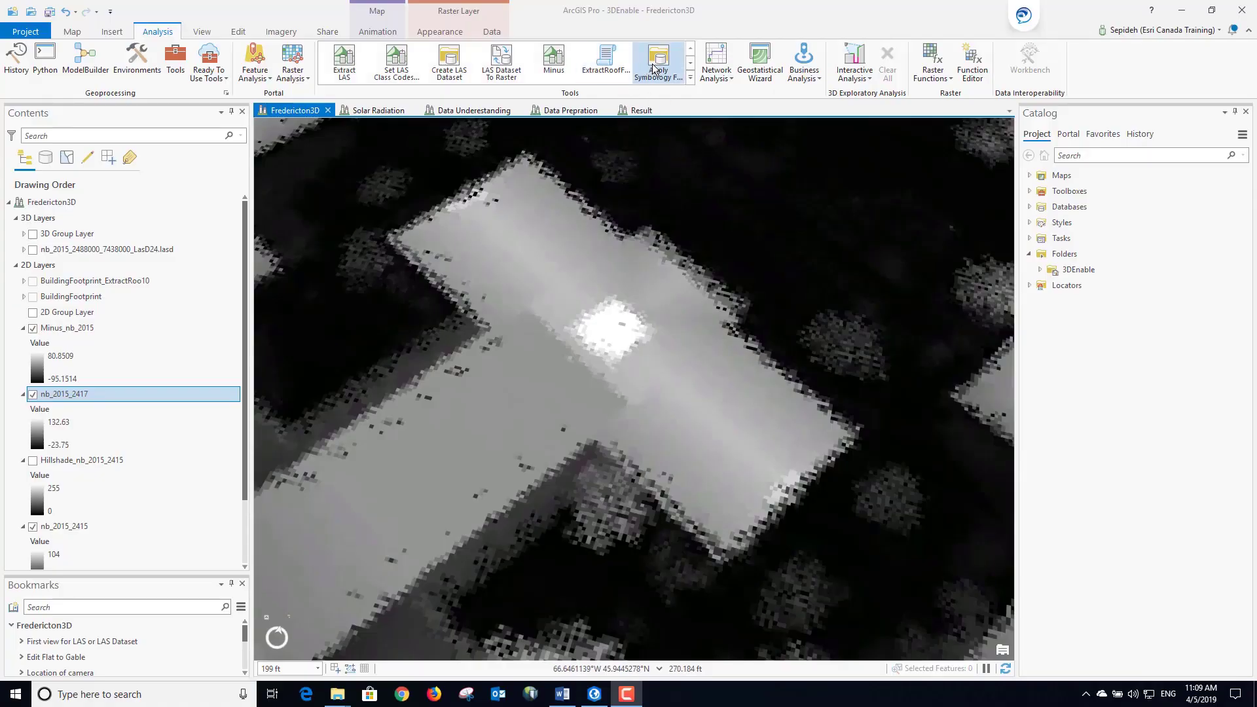
{"action": "left_click", "coordinate": [652, 69]}
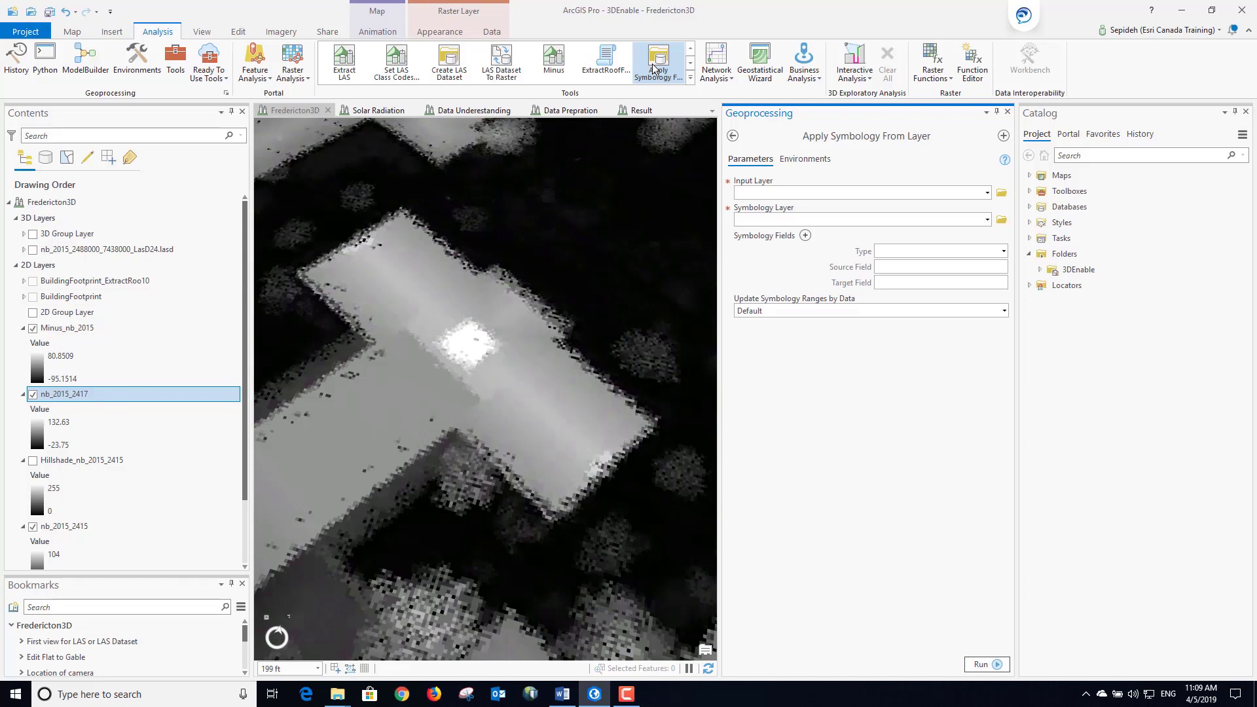
{"action": "left_click", "coordinate": [1040, 269]}
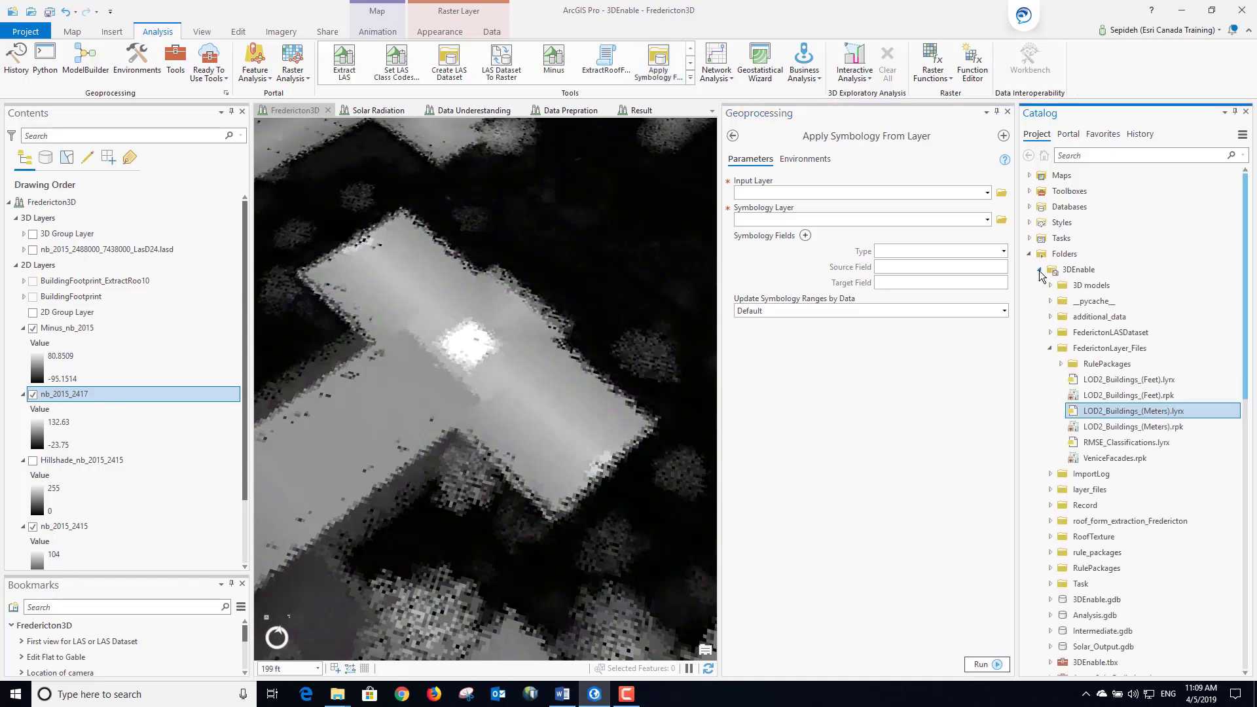
{"action": "left_click_drag", "start_coordinate": [1100, 415], "coordinate": [912, 226]}
{"action": "left_click", "coordinate": [986, 194]}
{"action": "left_click", "coordinate": [804, 207]}
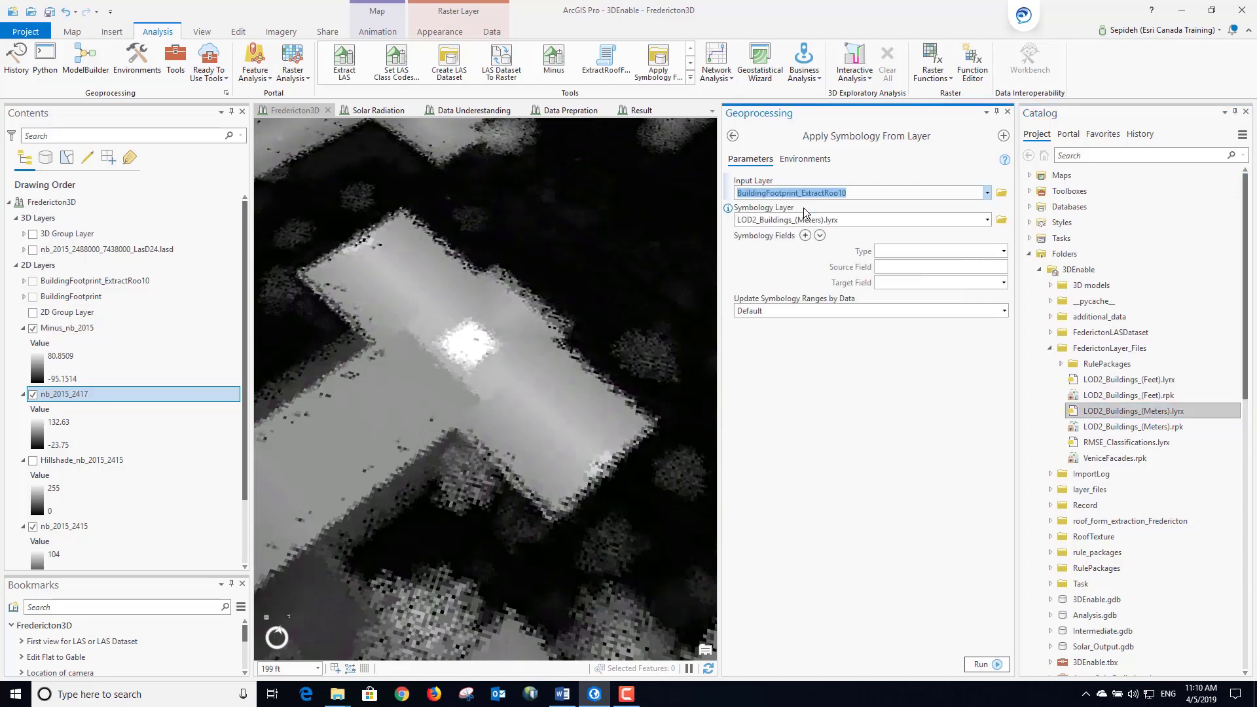
{"action": "left_click", "coordinate": [978, 665]}
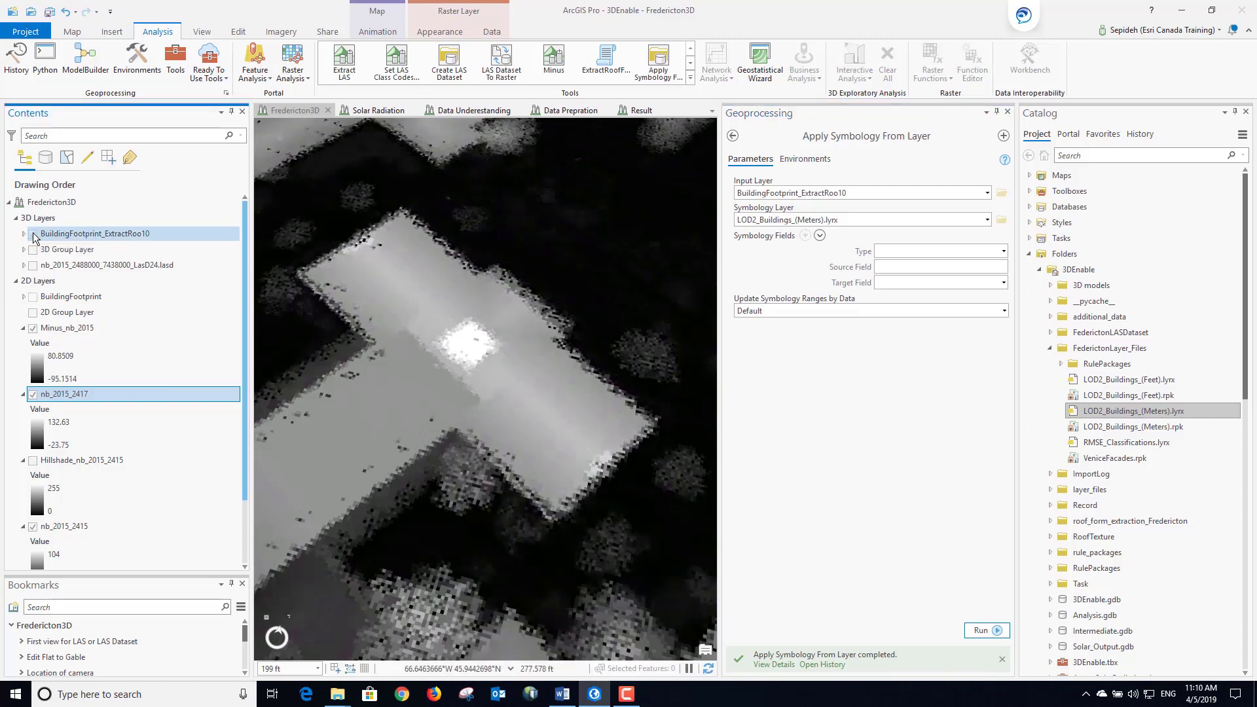
Show the BuildingFootprint_ExtractRoo10 layer, fit its full extent in the scene, and close the geoprocessing tool
{"action": "left_click", "coordinate": [33, 234]}
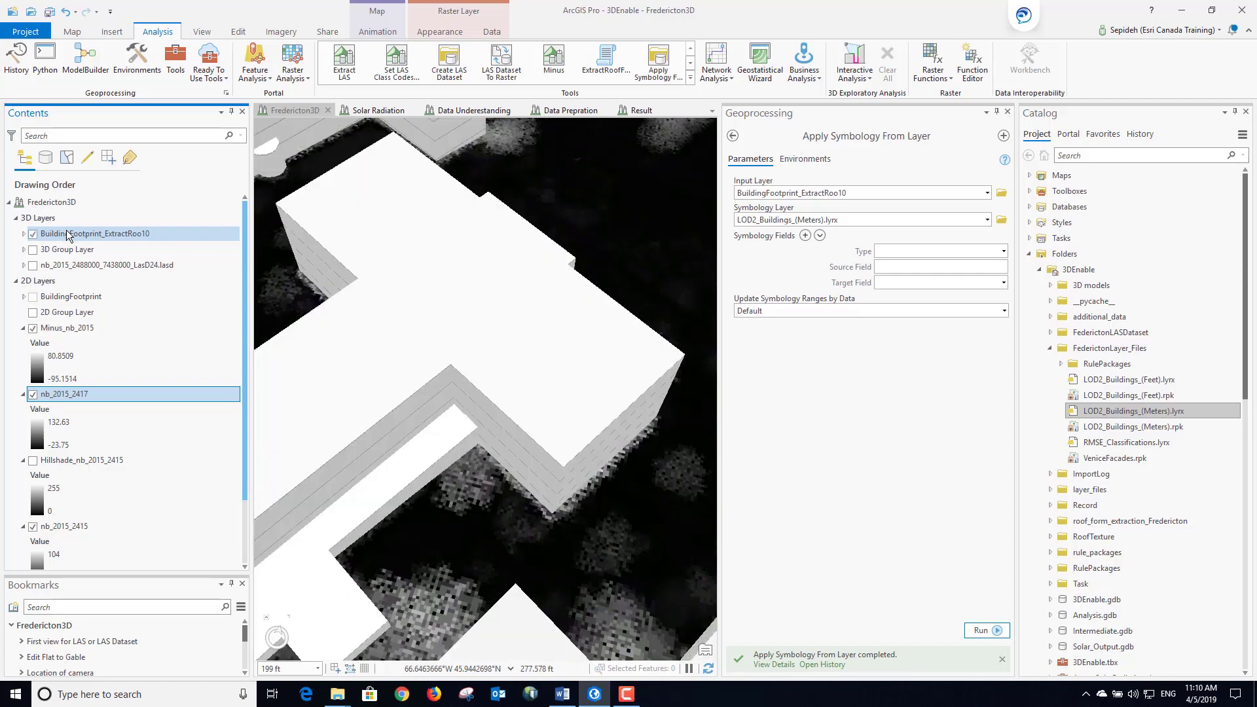
{"action": "right_click", "coordinate": [68, 236]}
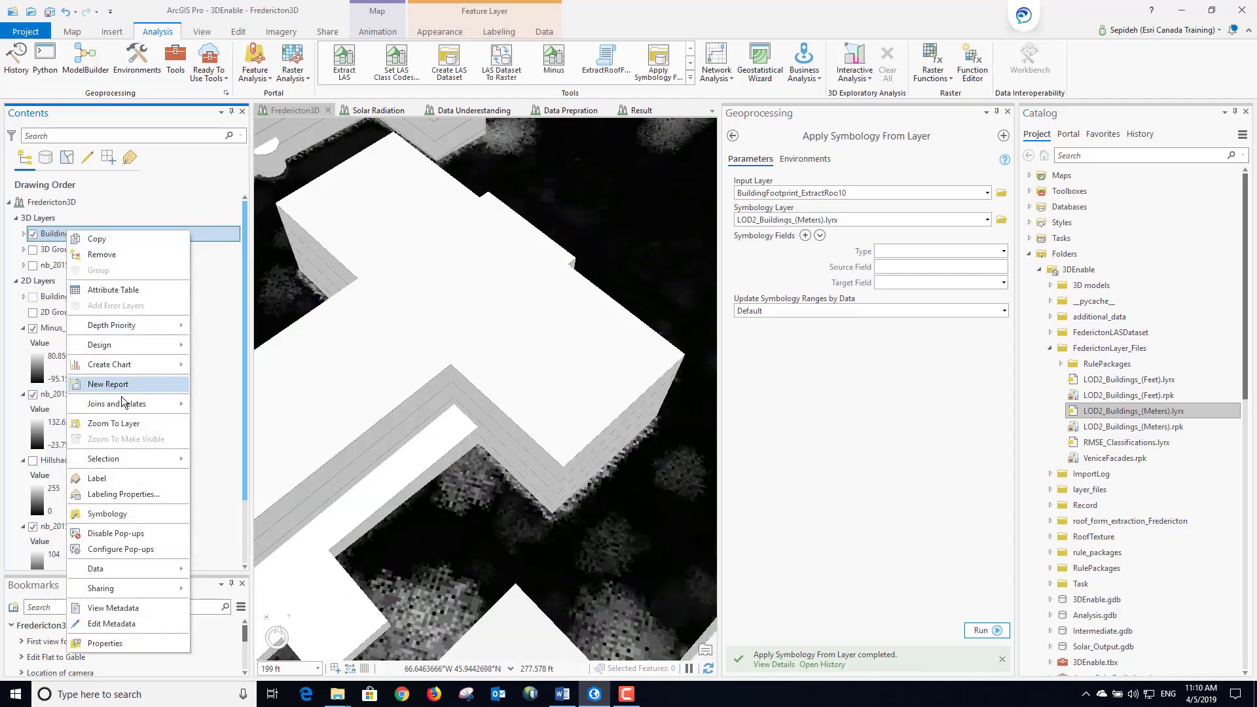
{"action": "left_click", "coordinate": [115, 425]}
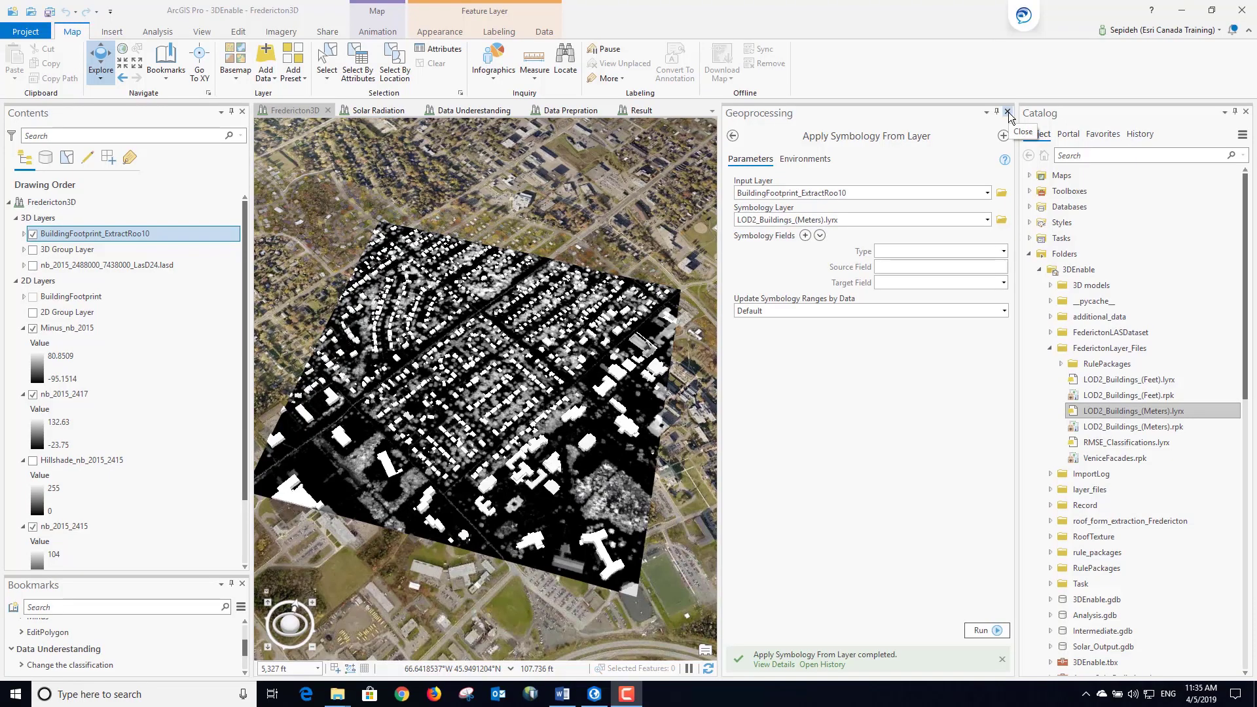
{"action": "left_click", "coordinate": [1007, 112]}
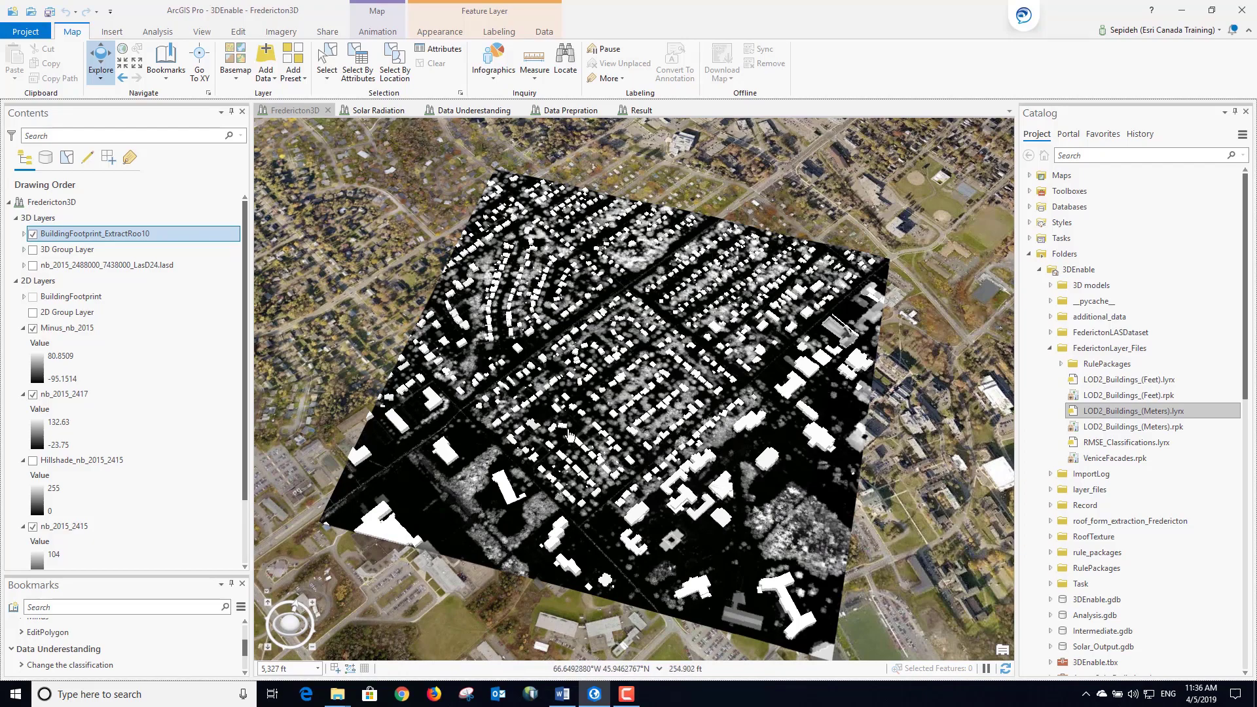
Go to the EditPolygon bookmark and open the attribute table of BuildingFootprint_ExtractRoo10
{"action": "left_click", "coordinate": [196, 631]}
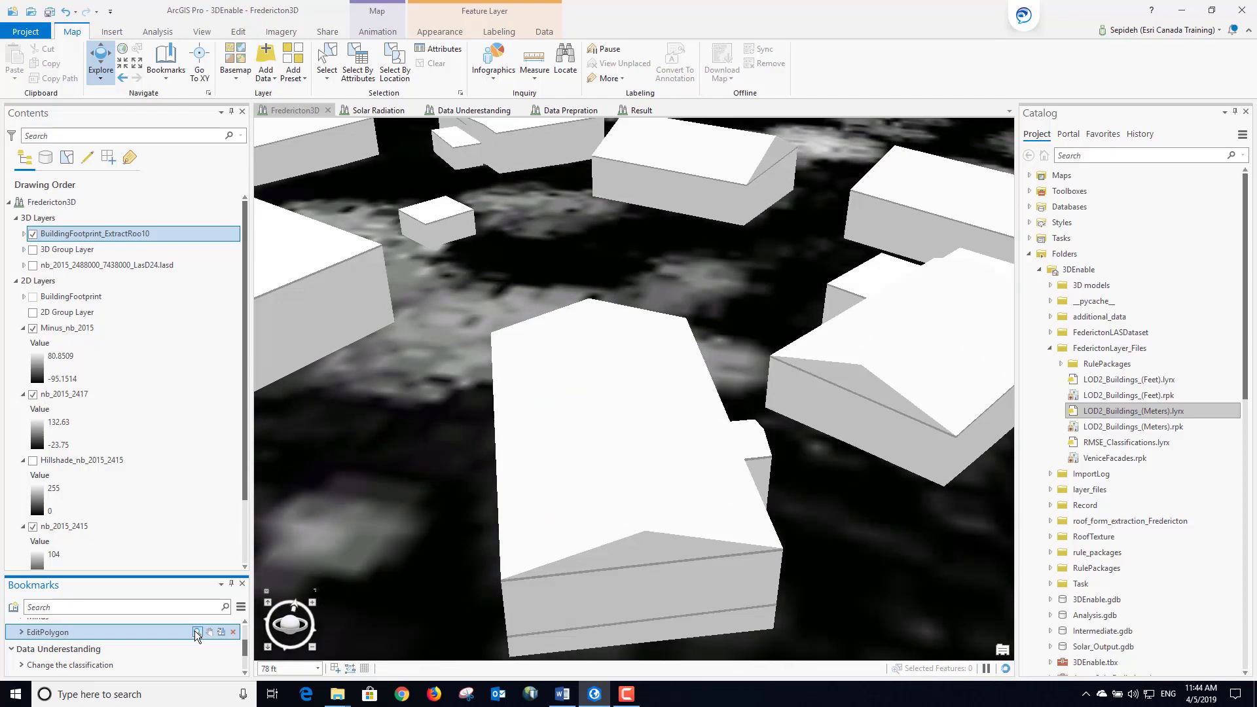
{"action": "left_click_drag", "start_coordinate": [644, 543], "coordinate": [624, 387]}
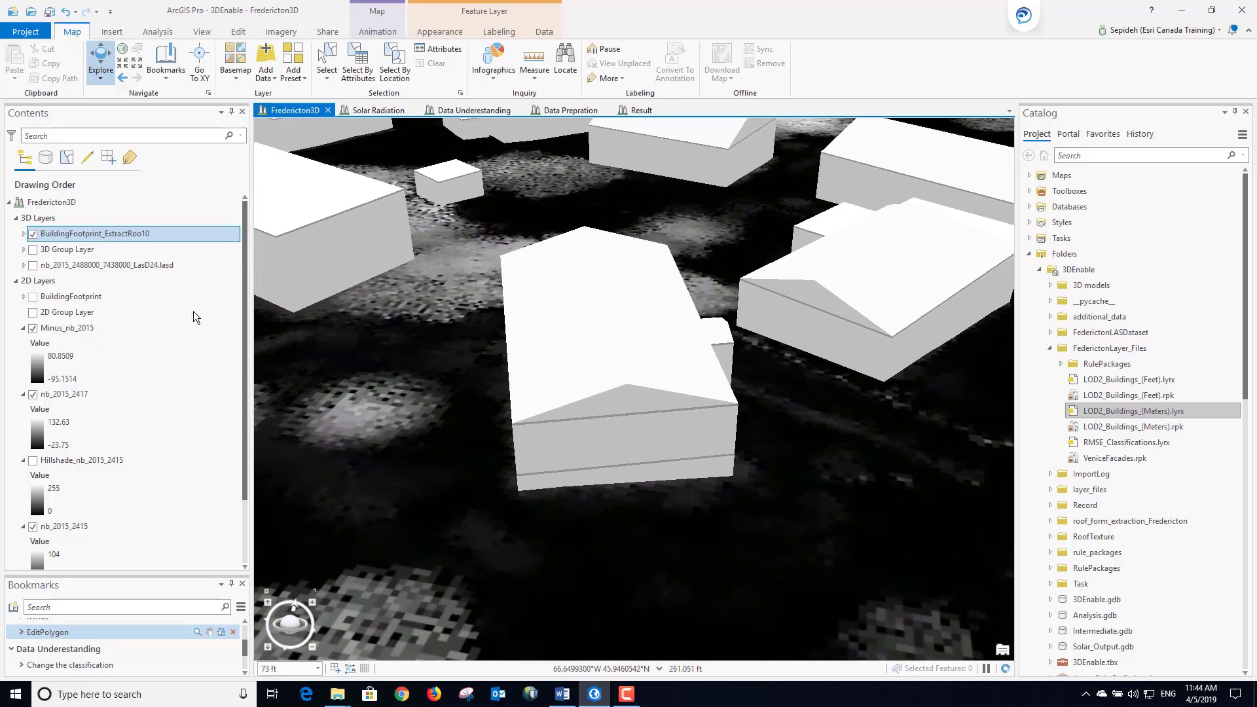
{"action": "right_click", "coordinate": [119, 233]}
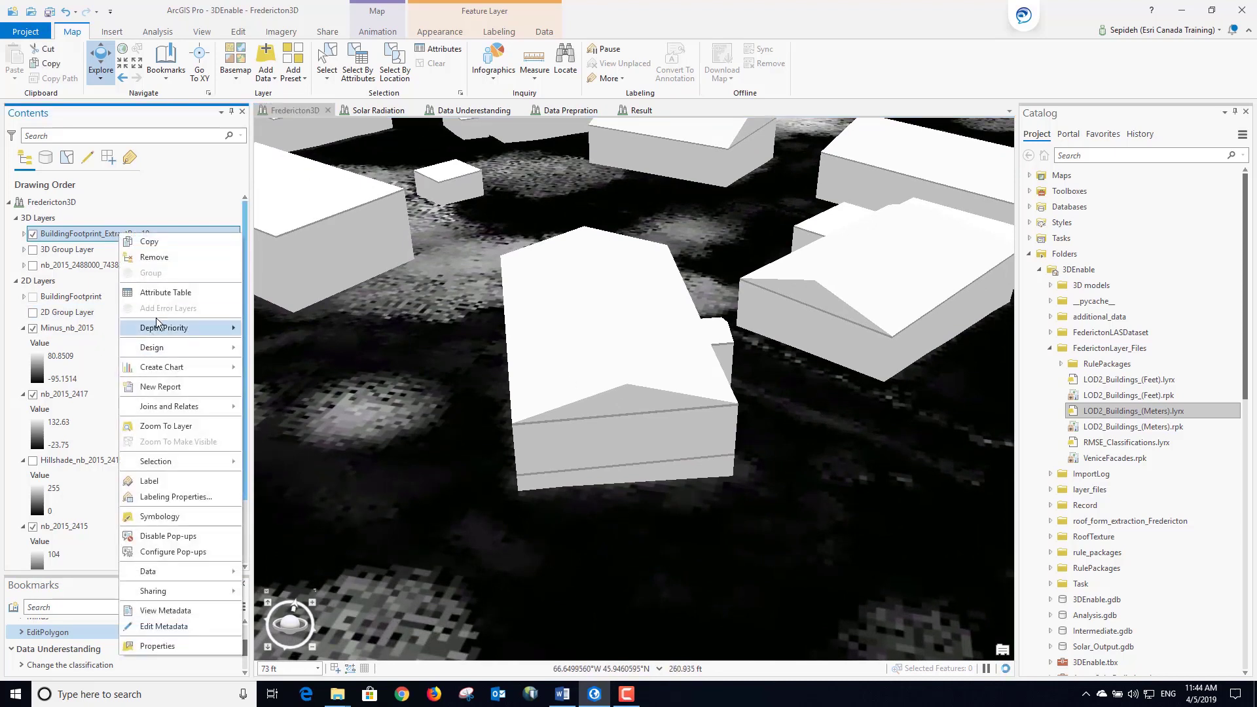
{"action": "left_click", "coordinate": [162, 292]}
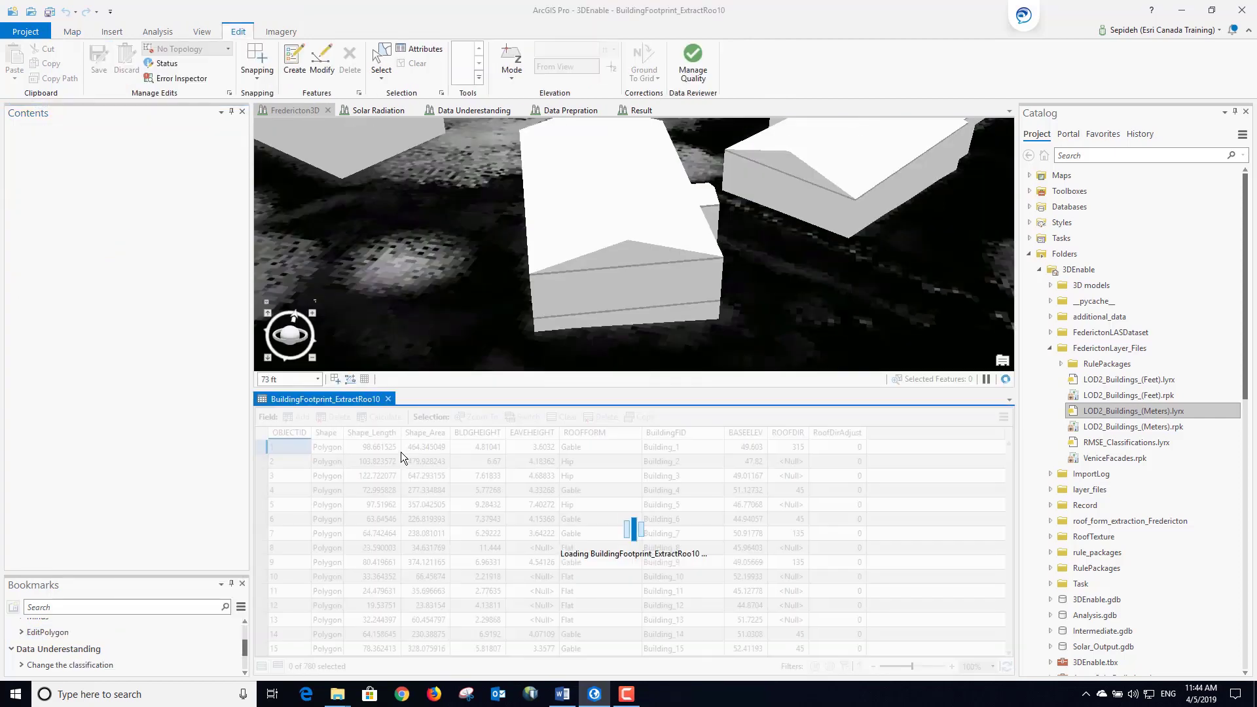
Select the gabled building in the foreground of the scene and limit the attribute table to the selected record
{"action": "left_click", "coordinate": [384, 81]}
{"action": "left_click", "coordinate": [403, 108]}
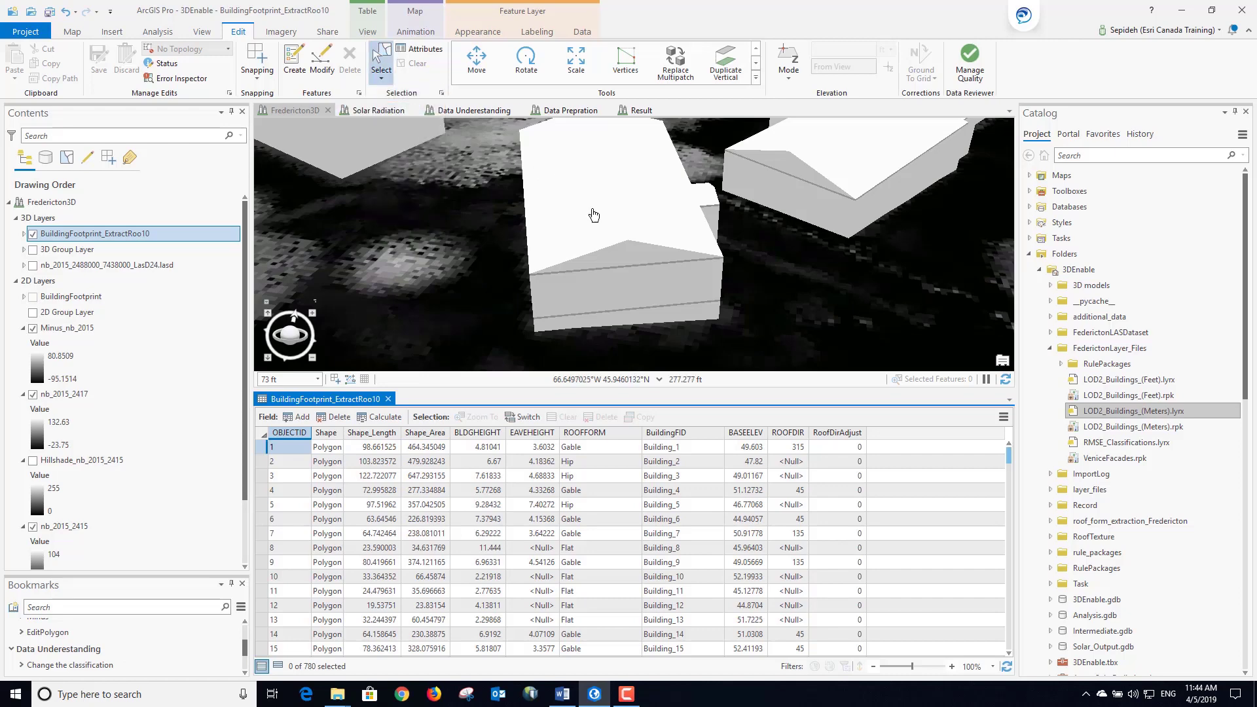
{"action": "left_click", "coordinate": [594, 214]}
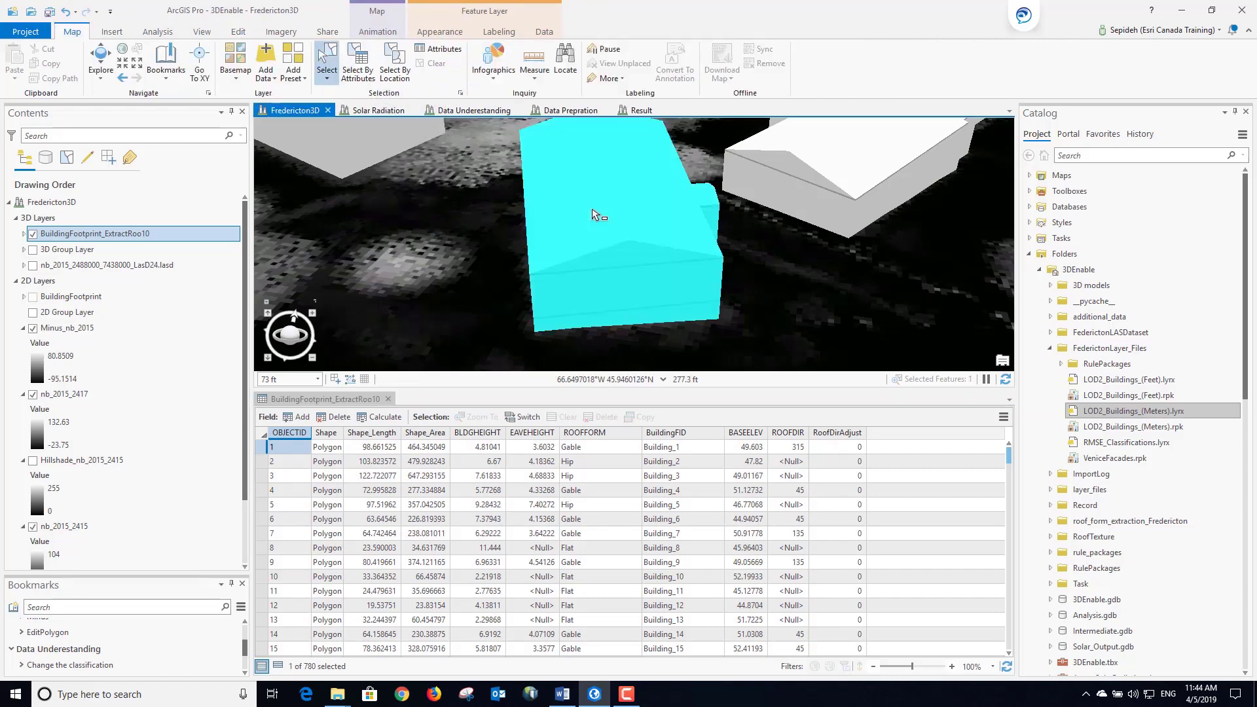
{"action": "left_click", "coordinate": [278, 667]}
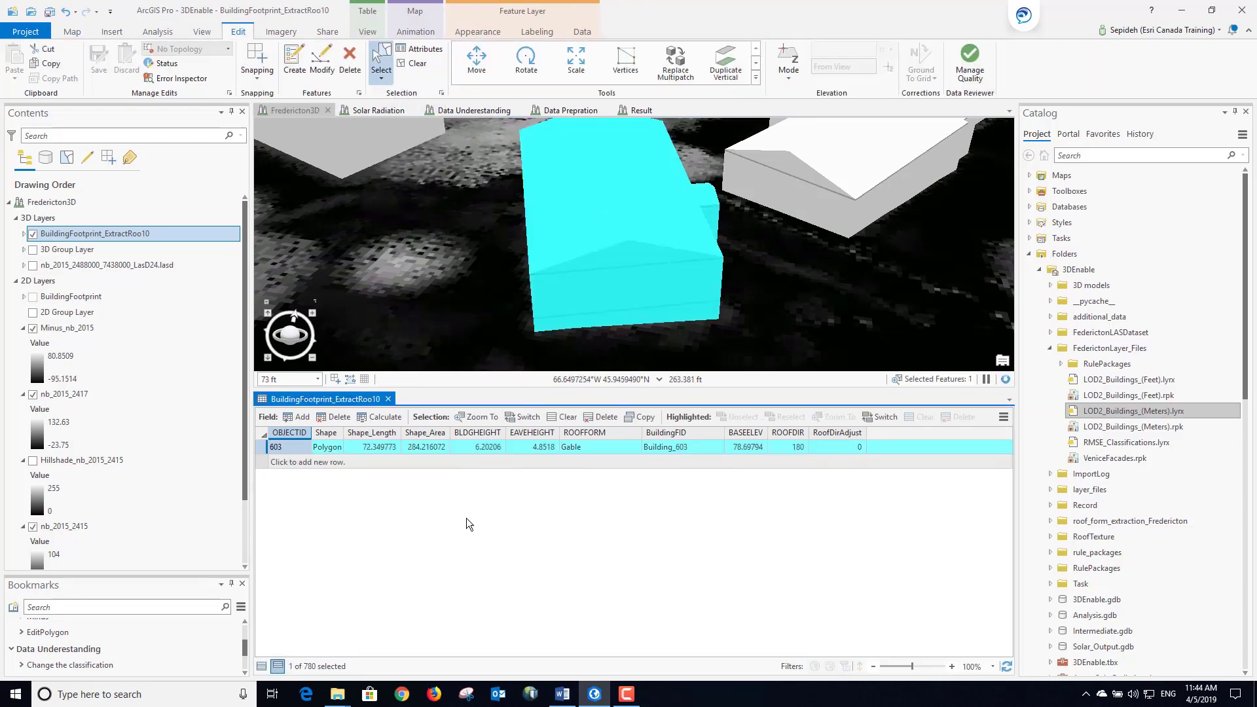
Change the selected building's ROOFFORM to Flat, save the edits, and close the attribute table
{"action": "left_click", "coordinate": [622, 449]}
{"action": "left_click", "coordinate": [631, 448]}
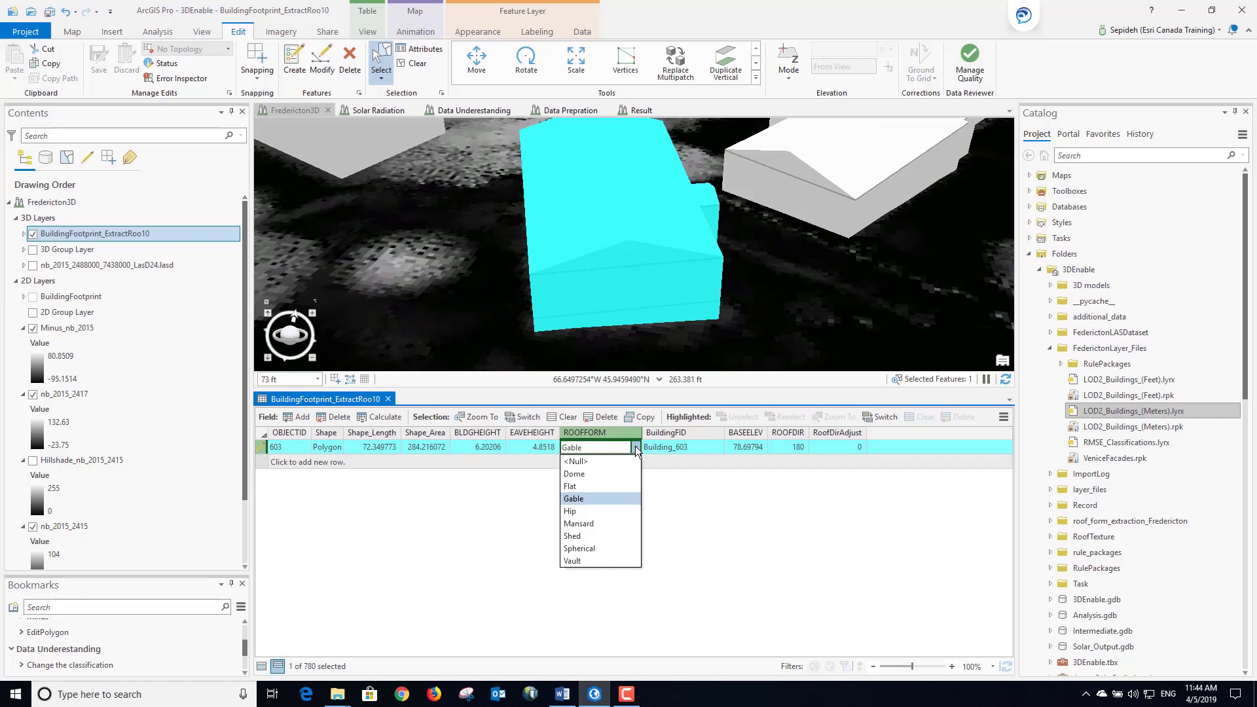
{"action": "left_click", "coordinate": [570, 486]}
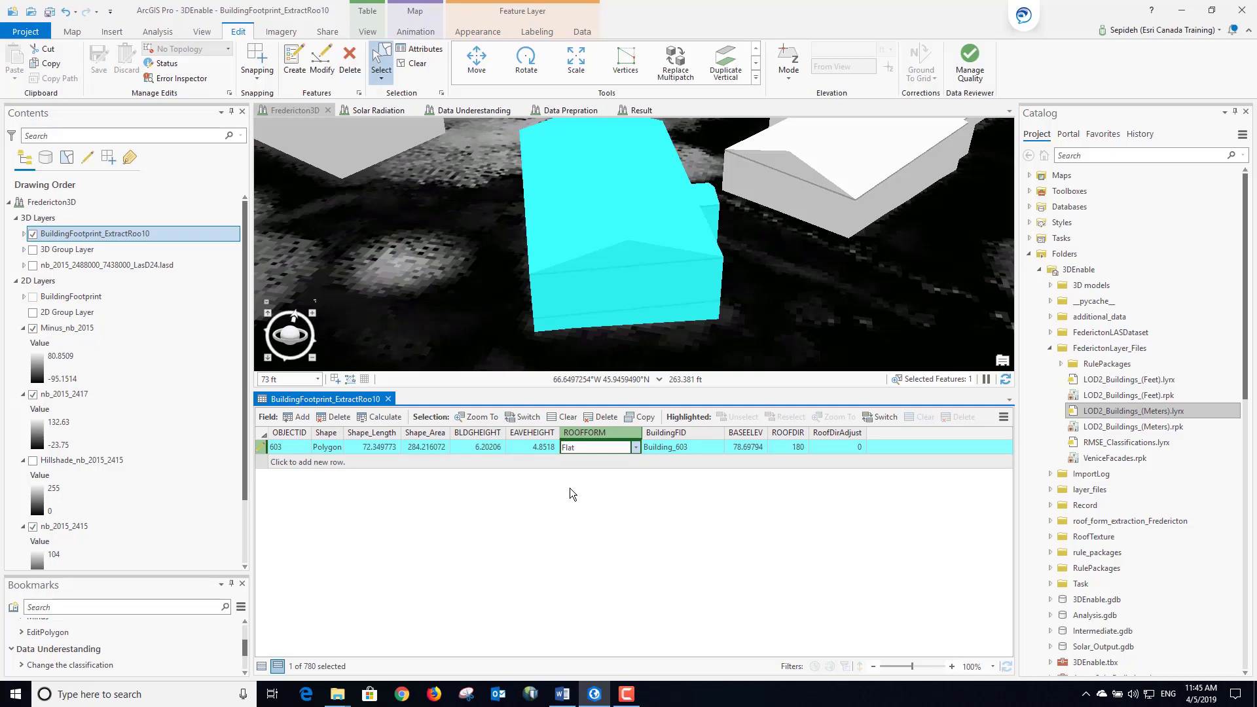
{"action": "key", "text": "Return"}
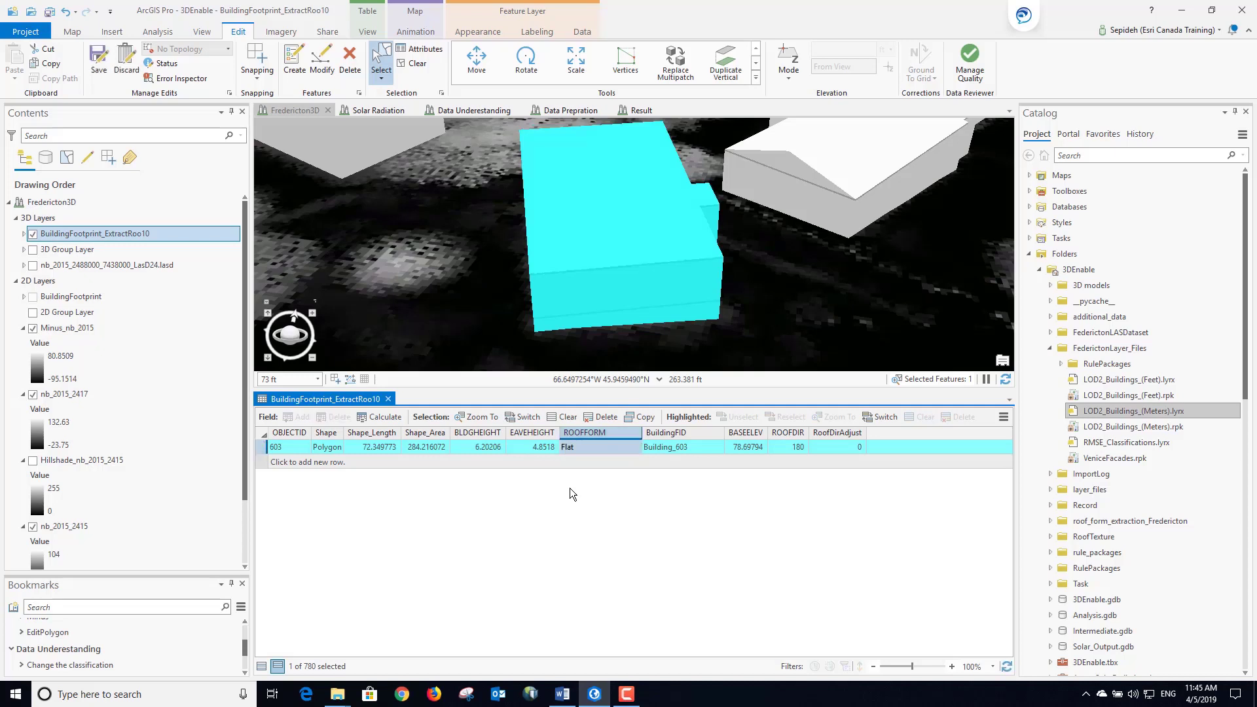
{"action": "left_click", "coordinate": [100, 57]}
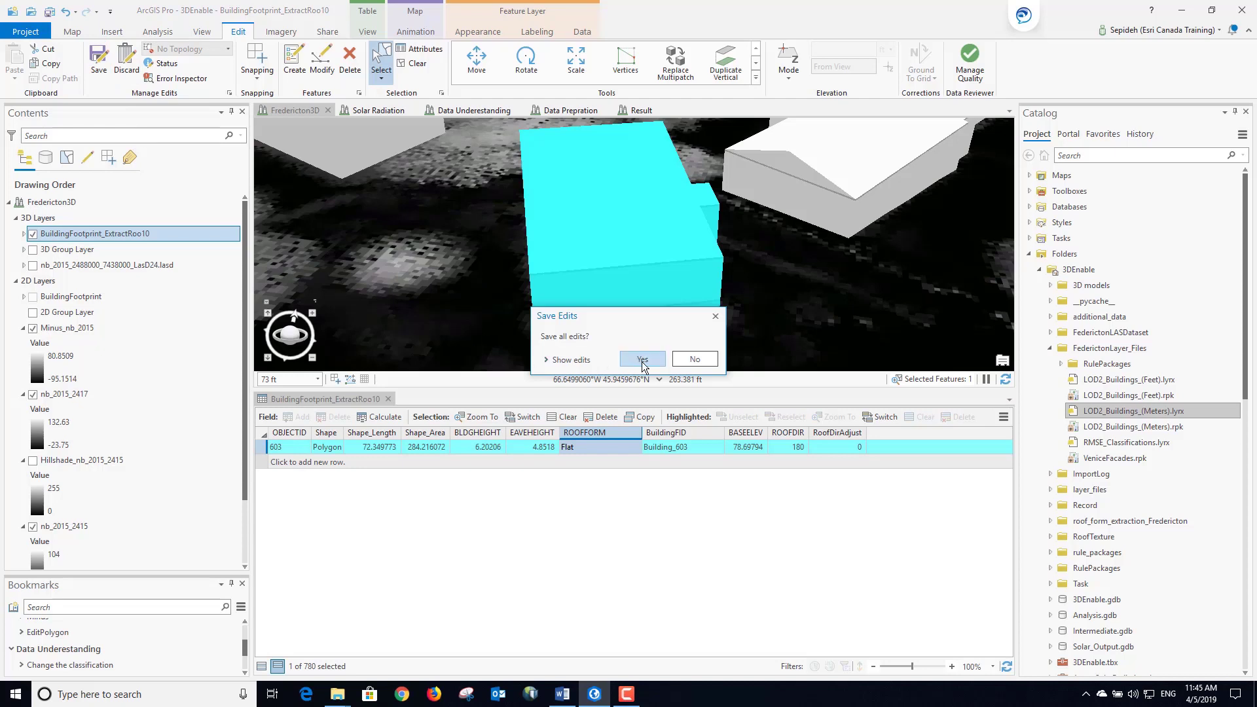
{"action": "left_click", "coordinate": [642, 360]}
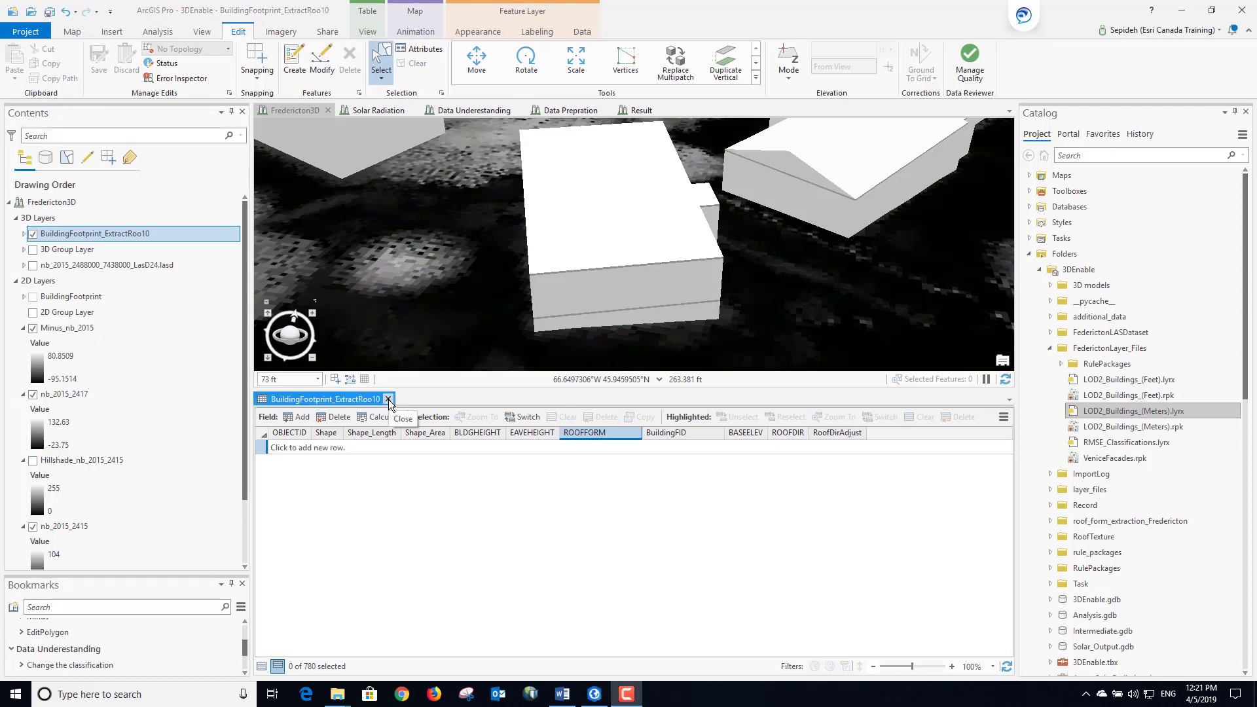
{"action": "left_click", "coordinate": [388, 399]}
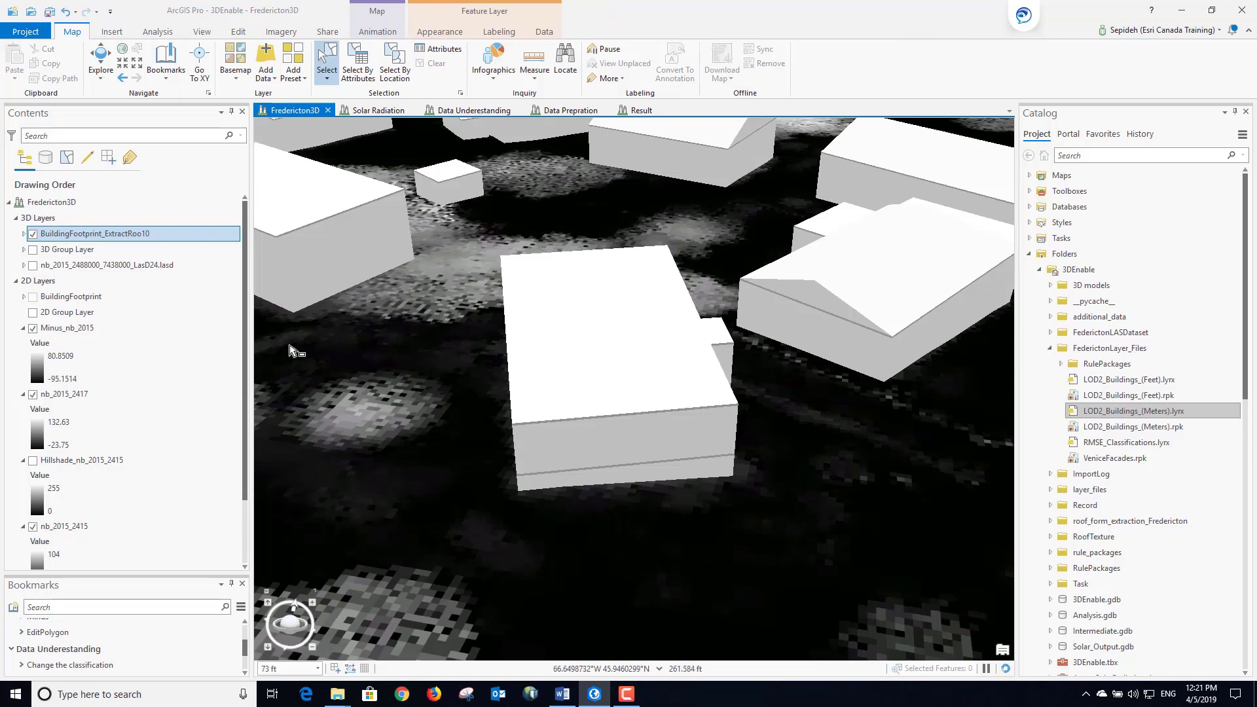
Run Layer 3D To Feature Class on BuildingFootprint_ExtractRoo10 with output BuildingFootprint_ExtractRoo26 and OBJECTID as the grouping field
{"action": "left_click", "coordinate": [158, 32]}
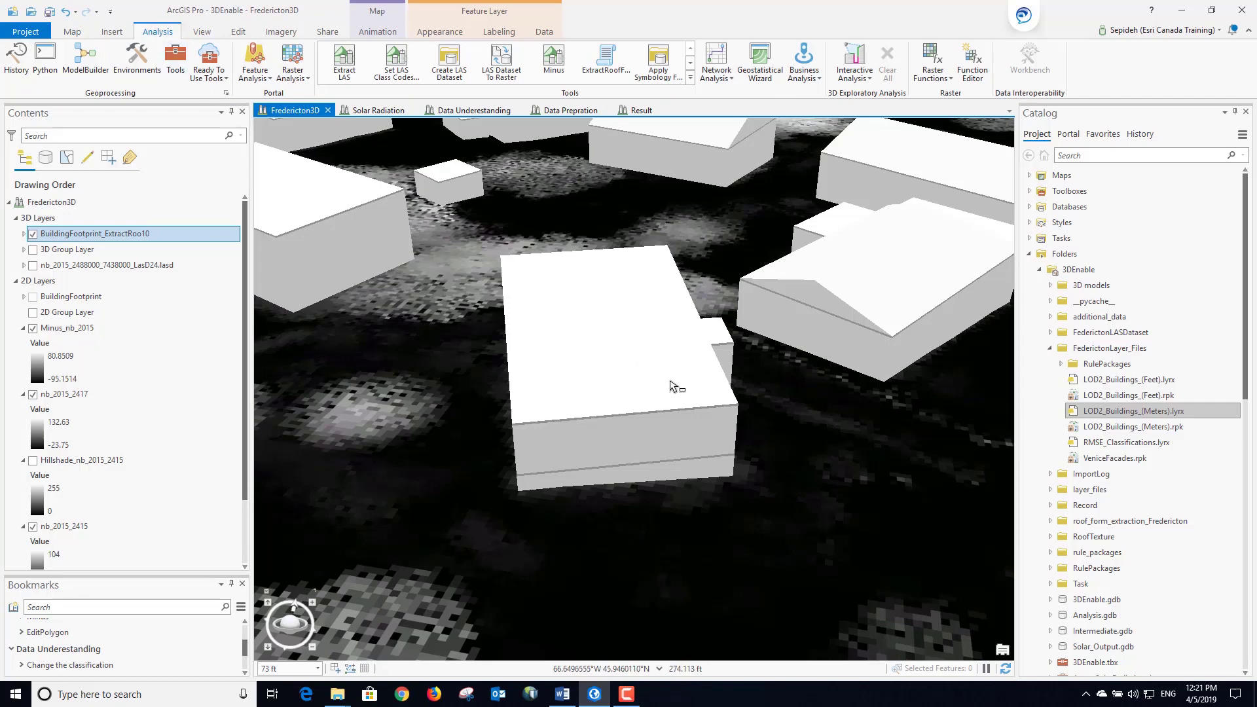
{"action": "scroll", "coordinate": [671, 386], "scroll_direction": "down", "scroll_amount": 4}
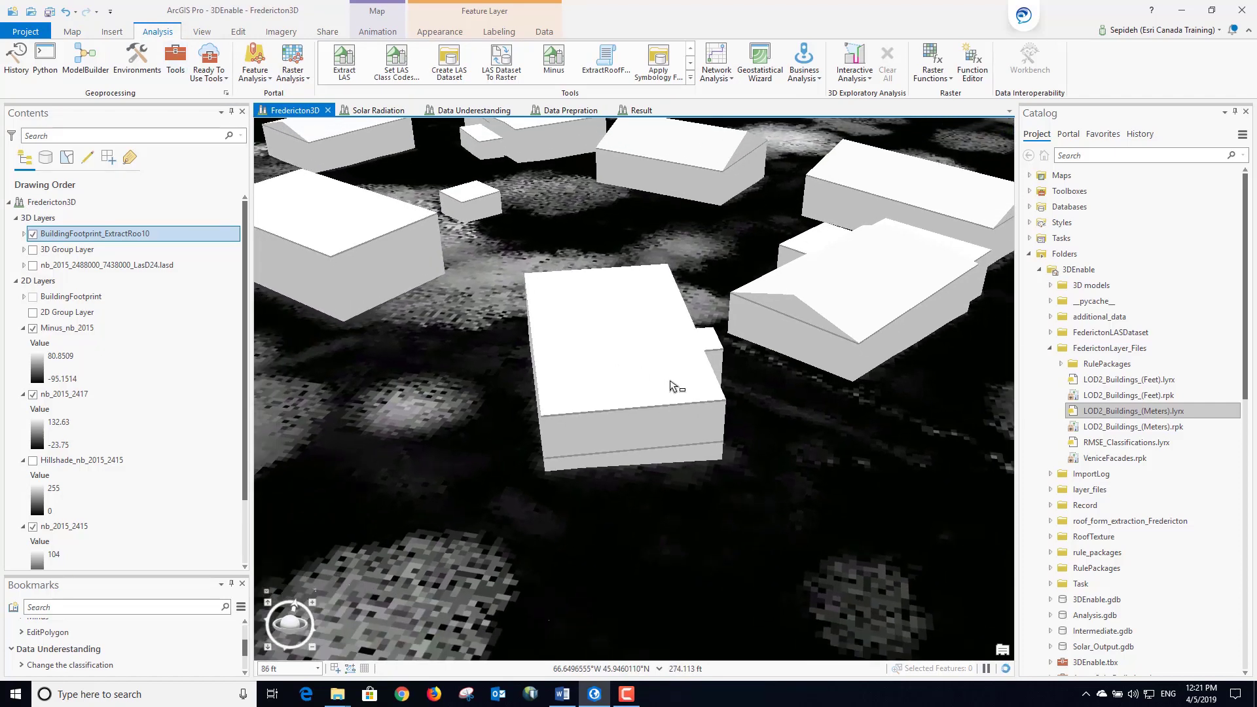
{"action": "scroll", "coordinate": [671, 386], "scroll_direction": "down", "scroll_amount": 2}
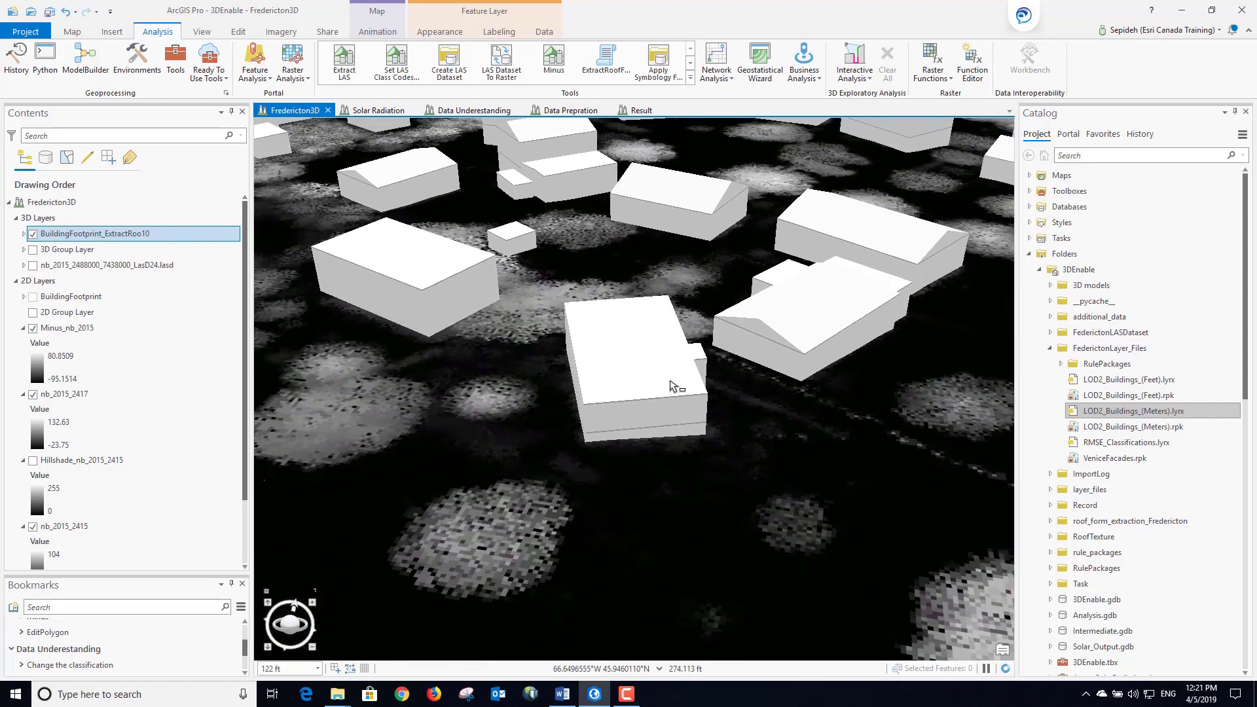
{"action": "scroll", "coordinate": [671, 385], "scroll_direction": "down", "scroll_amount": 2}
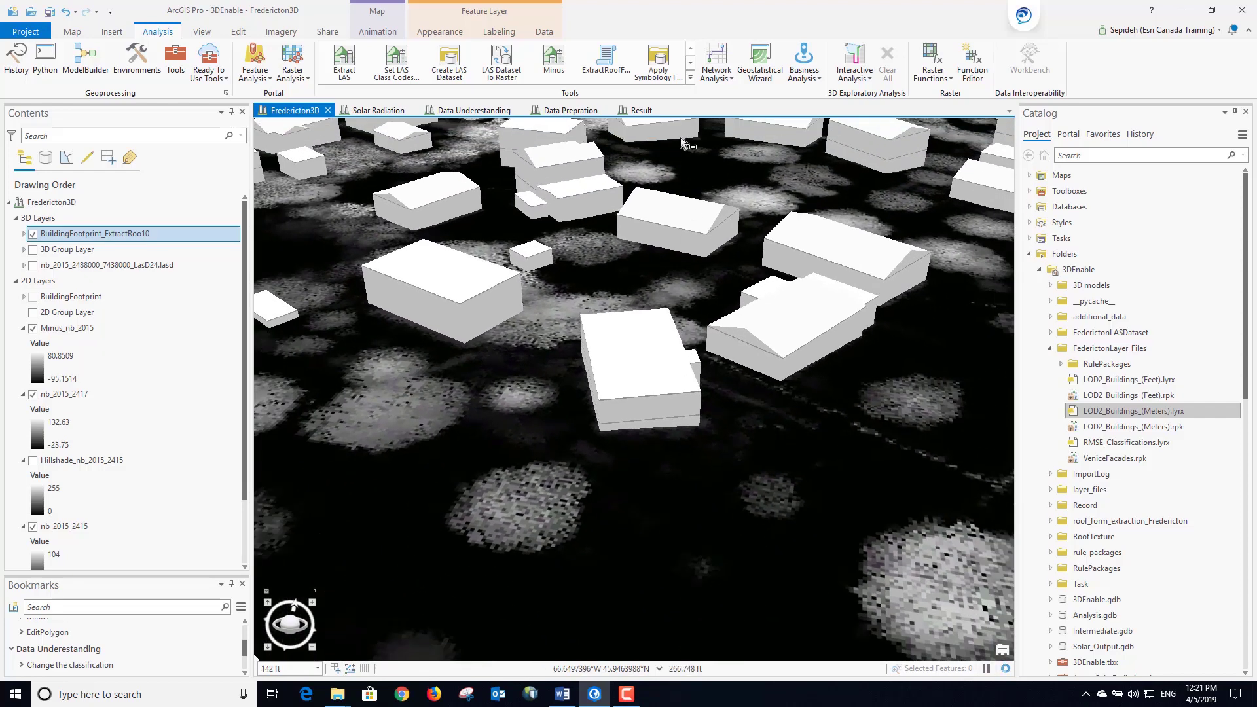
{"action": "left_click", "coordinate": [690, 77]}
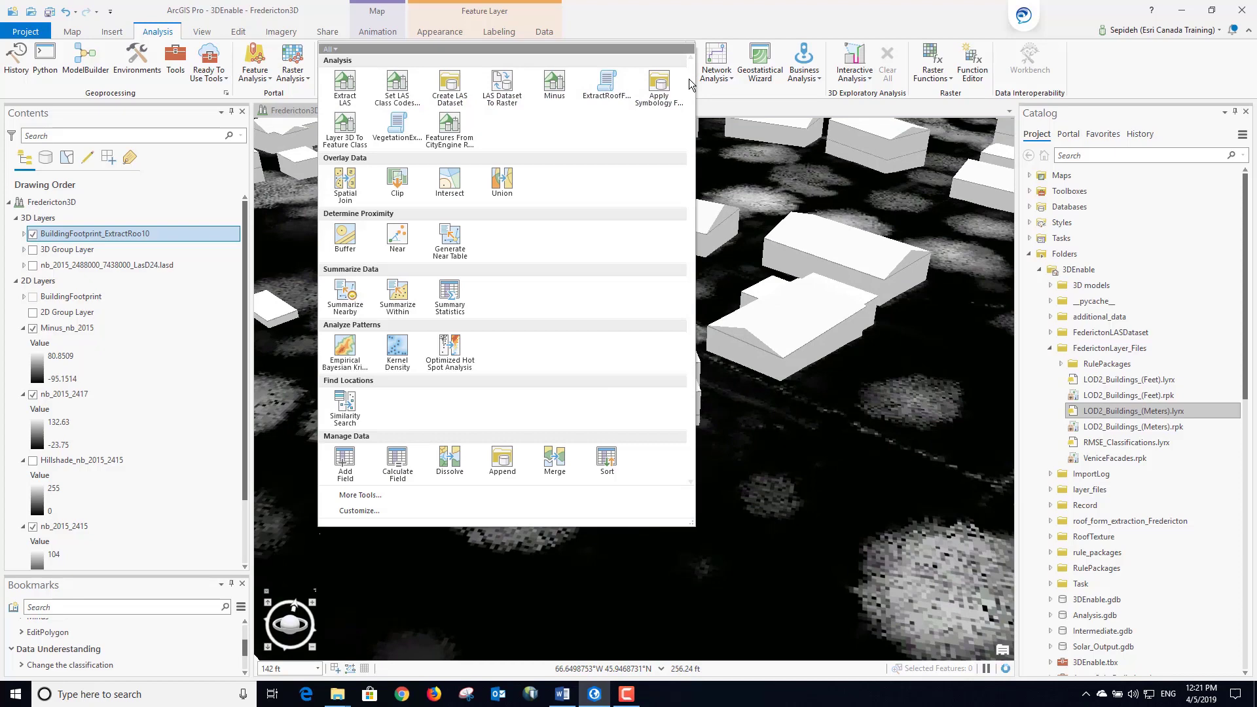
{"action": "left_click", "coordinate": [345, 126]}
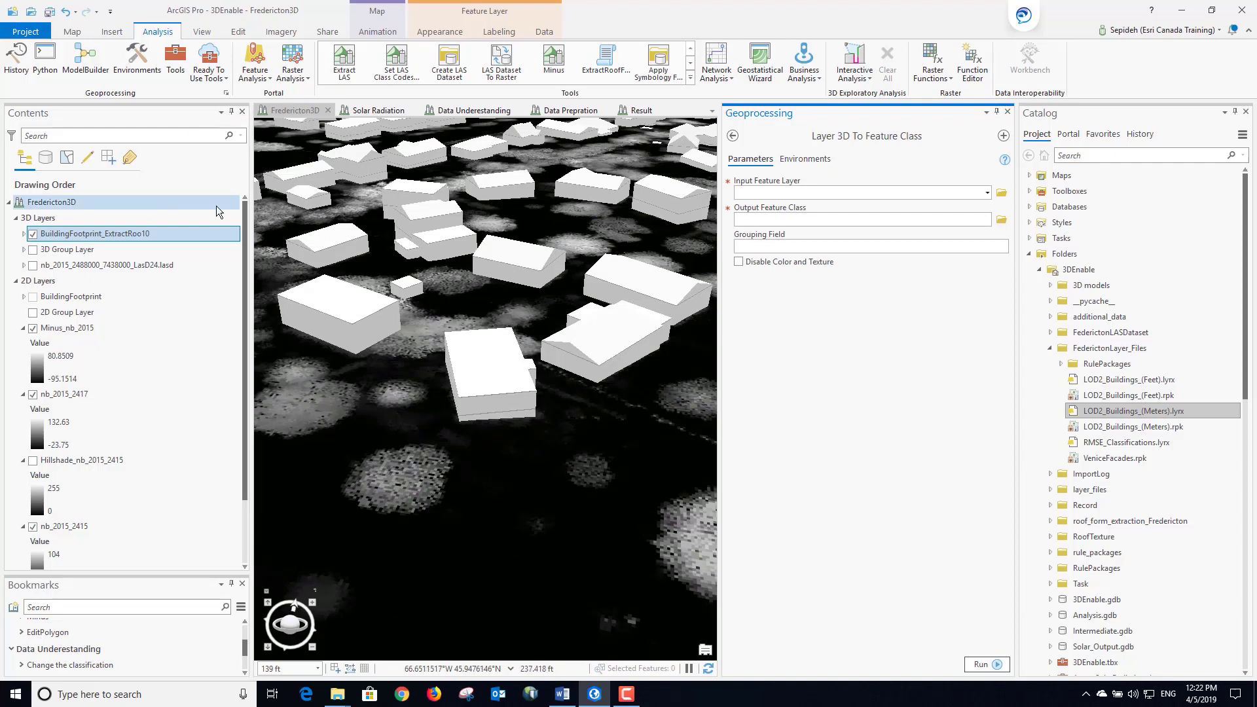
{"action": "left_click_drag", "start_coordinate": [140, 234], "coordinate": [752, 194]}
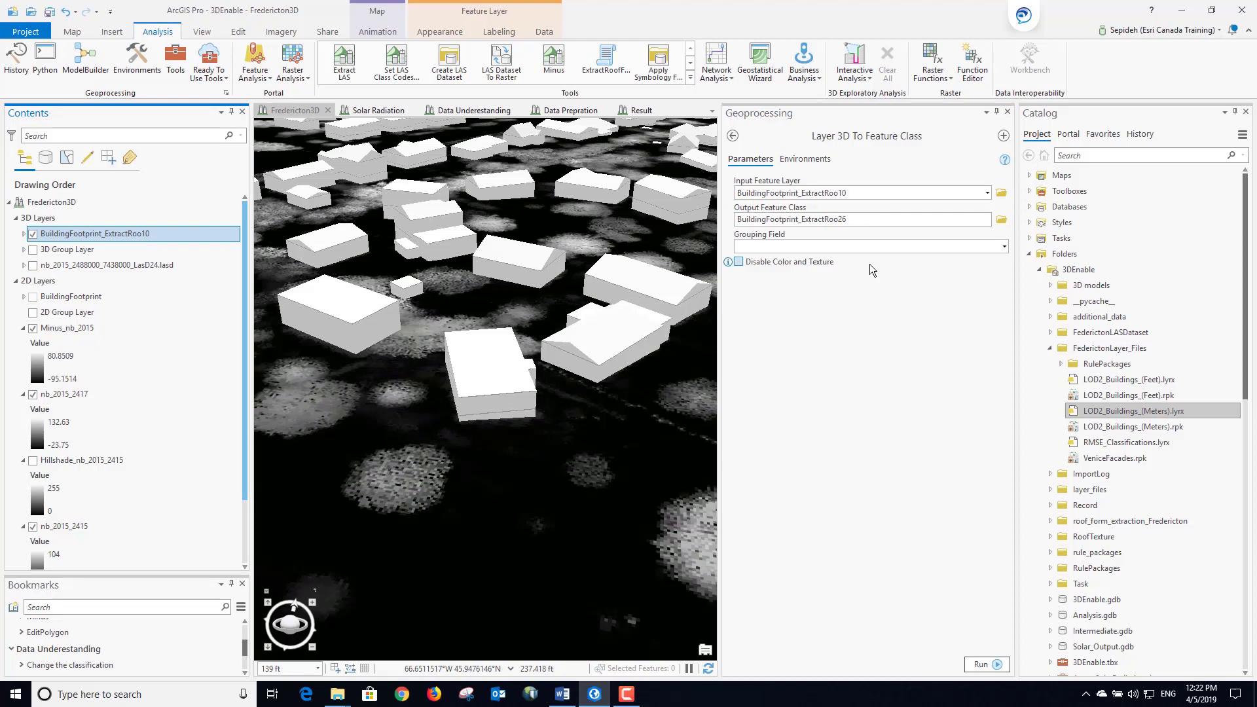
{"action": "left_click", "coordinate": [1004, 247]}
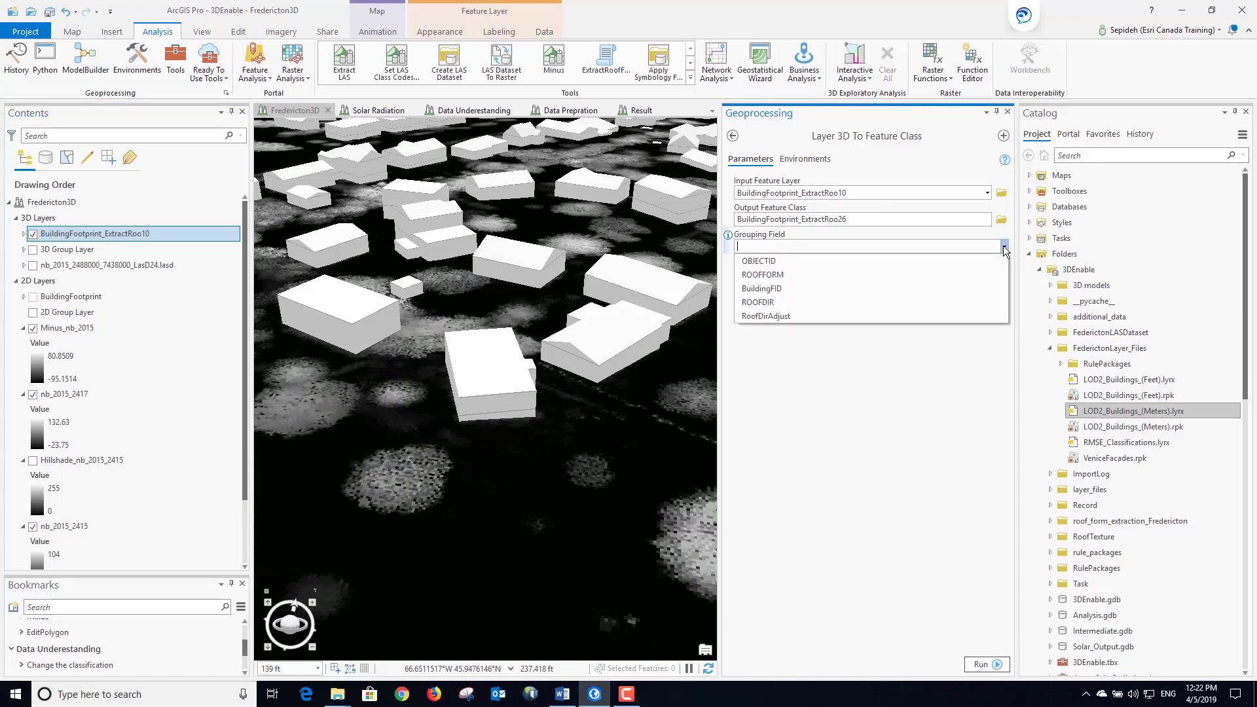
{"action": "left_click", "coordinate": [774, 262]}
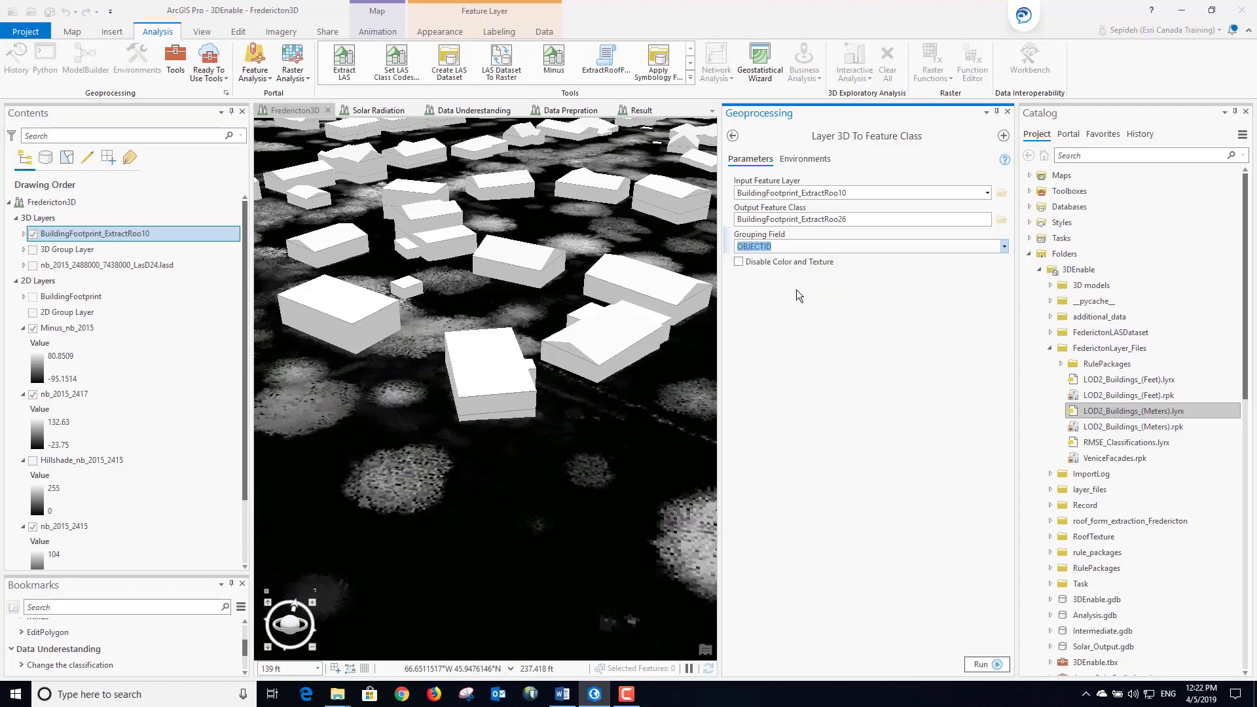
{"action": "left_click", "coordinate": [981, 664]}
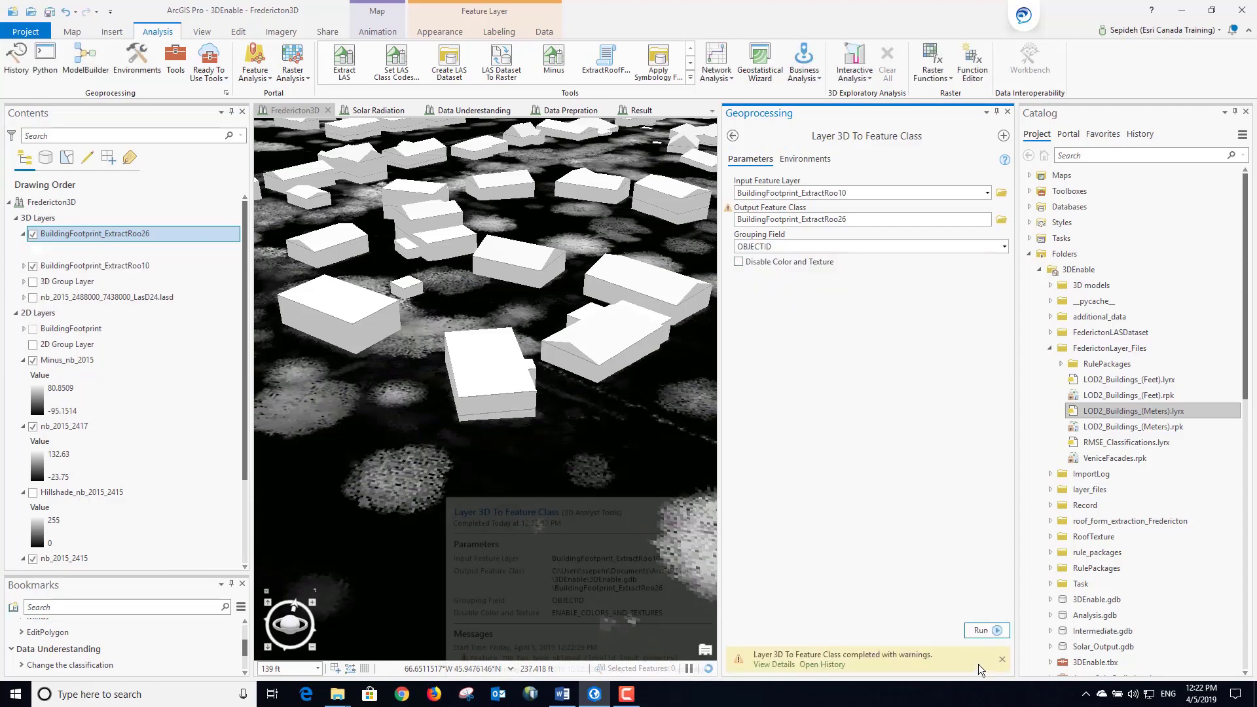
Hide the BuildingFootprint_ExtractRoo10 layer and view the converted BuildingFootprint_ExtractRoo26 buildings across the whole area
{"action": "left_click", "coordinate": [33, 266]}
{"action": "scroll", "coordinate": [547, 376], "scroll_direction": "down", "scroll_amount": 5}
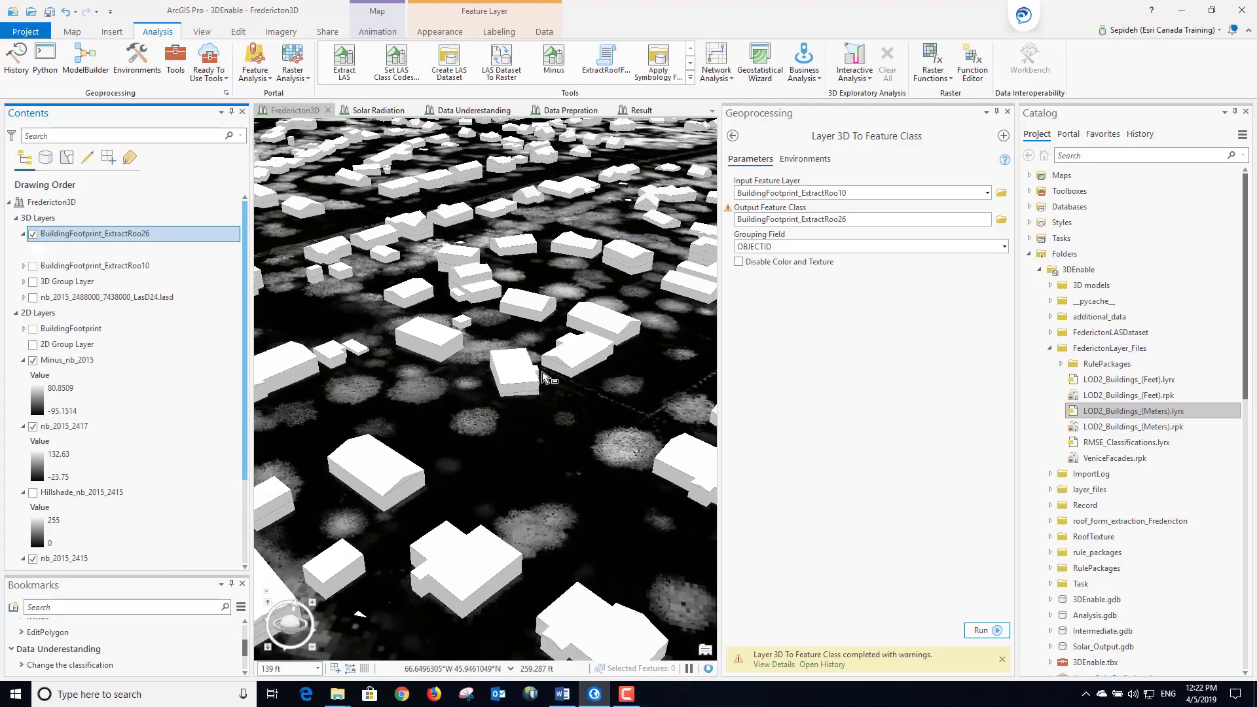
{"action": "scroll", "coordinate": [547, 377], "scroll_direction": "down", "scroll_amount": 5}
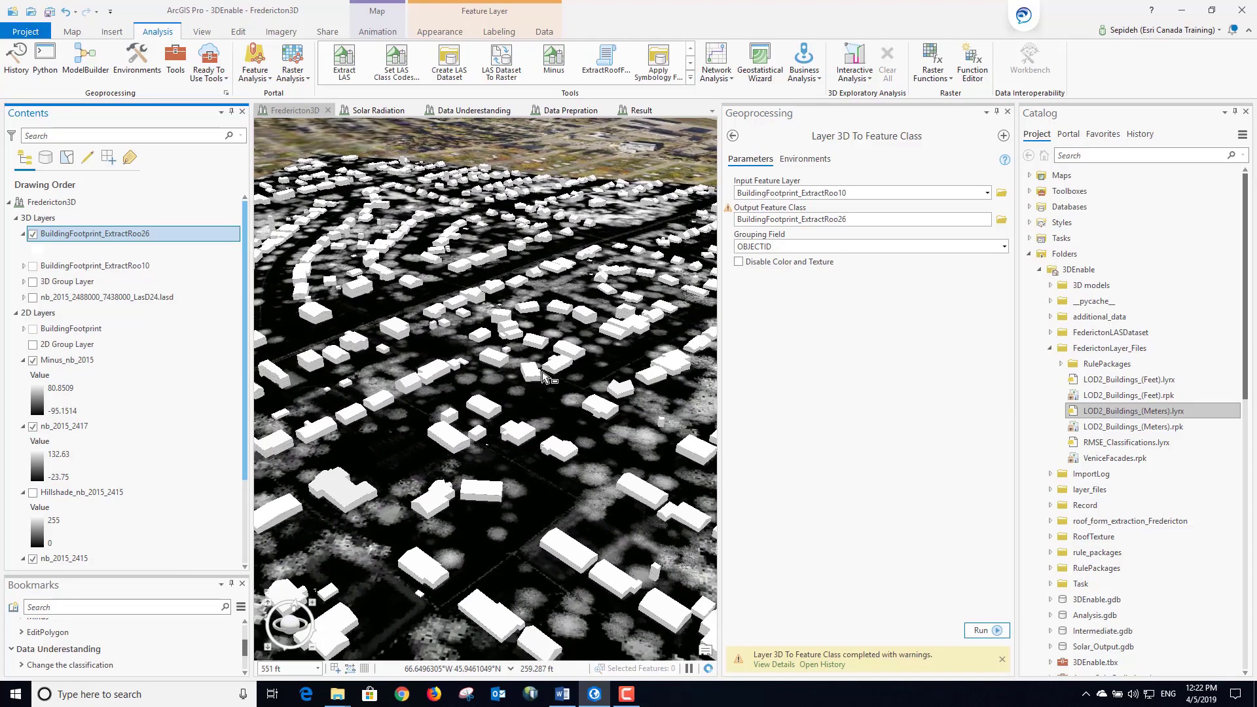
{"action": "scroll", "coordinate": [547, 377], "scroll_direction": "down", "scroll_amount": 3}
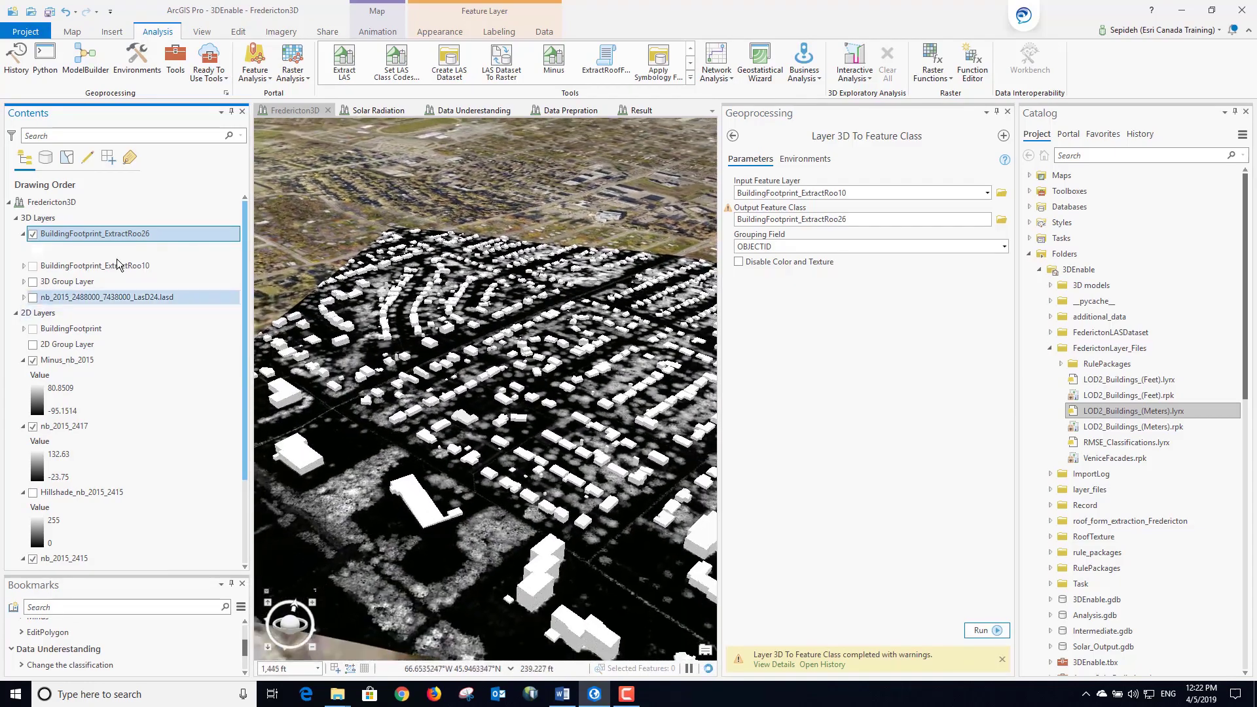
At the Edit Flat to Gable bookmark, edit the central building's vertices: add a ridge line across its flat roof and raise it into a gable
{"action": "right_click", "coordinate": [103, 234]}
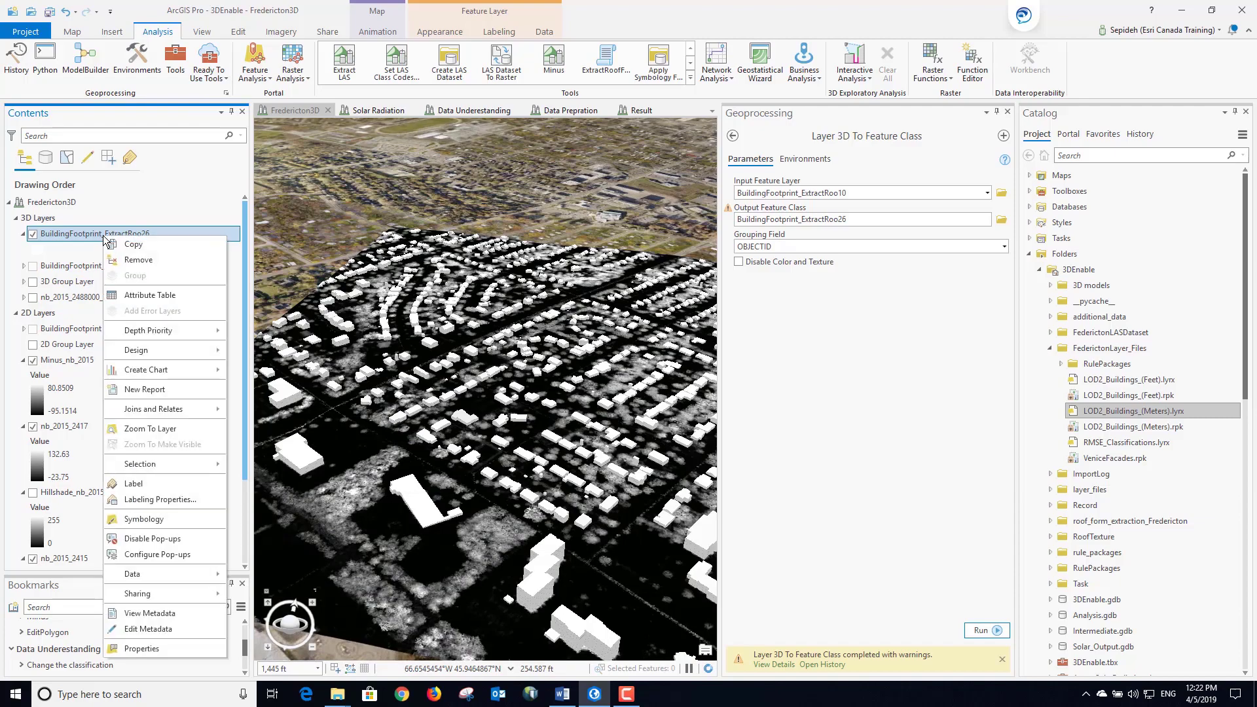
{"action": "left_click", "coordinate": [148, 429]}
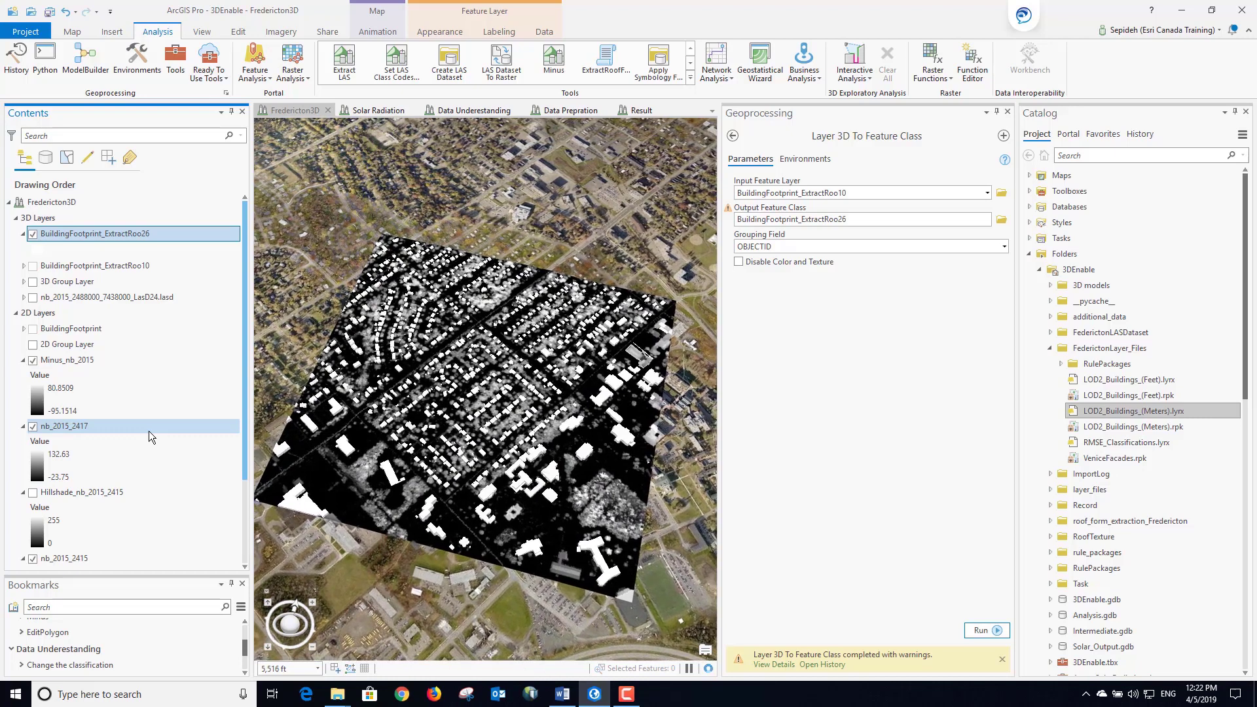
{"action": "left_click", "coordinate": [239, 33]}
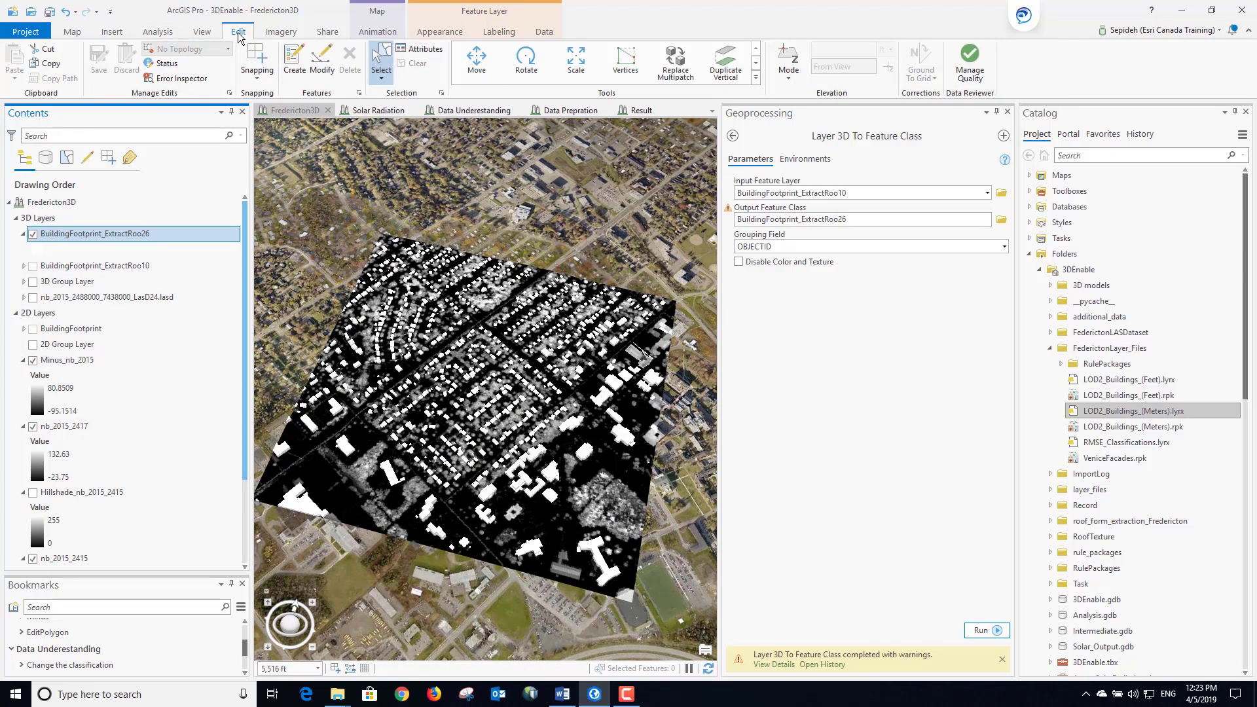
{"action": "left_click", "coordinate": [322, 62]}
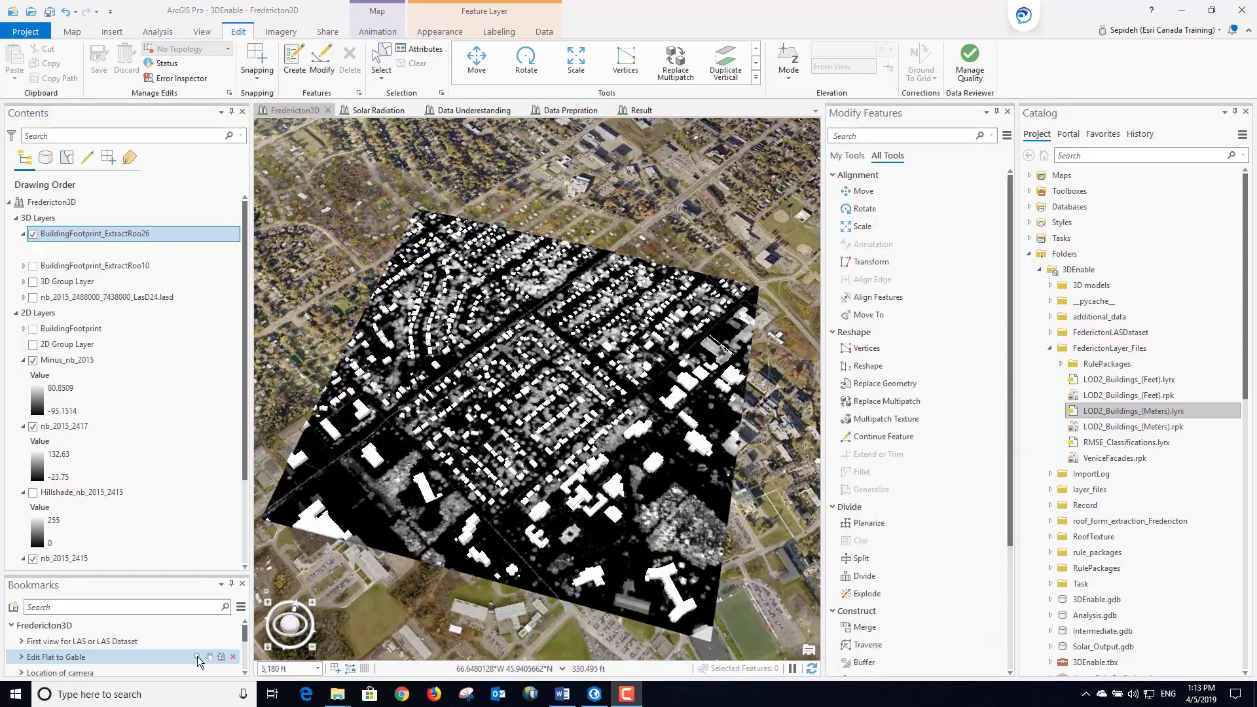
{"action": "left_click", "coordinate": [198, 657]}
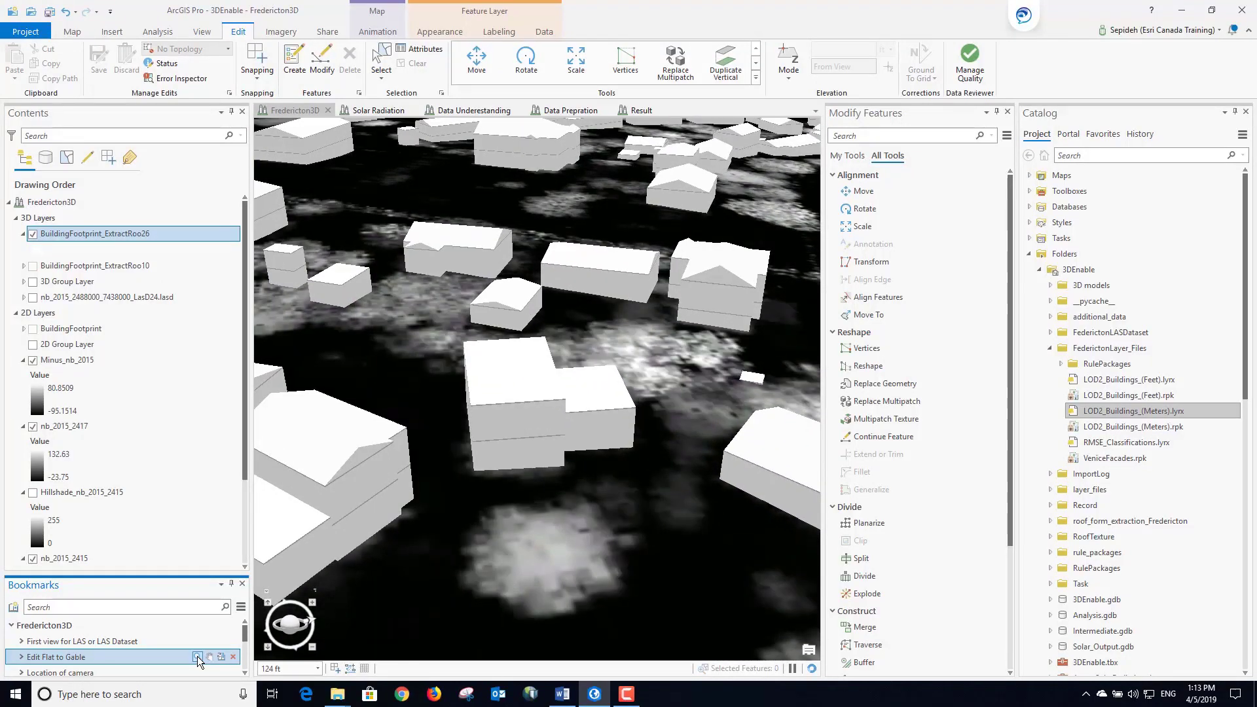
{"action": "left_click", "coordinate": [866, 348]}
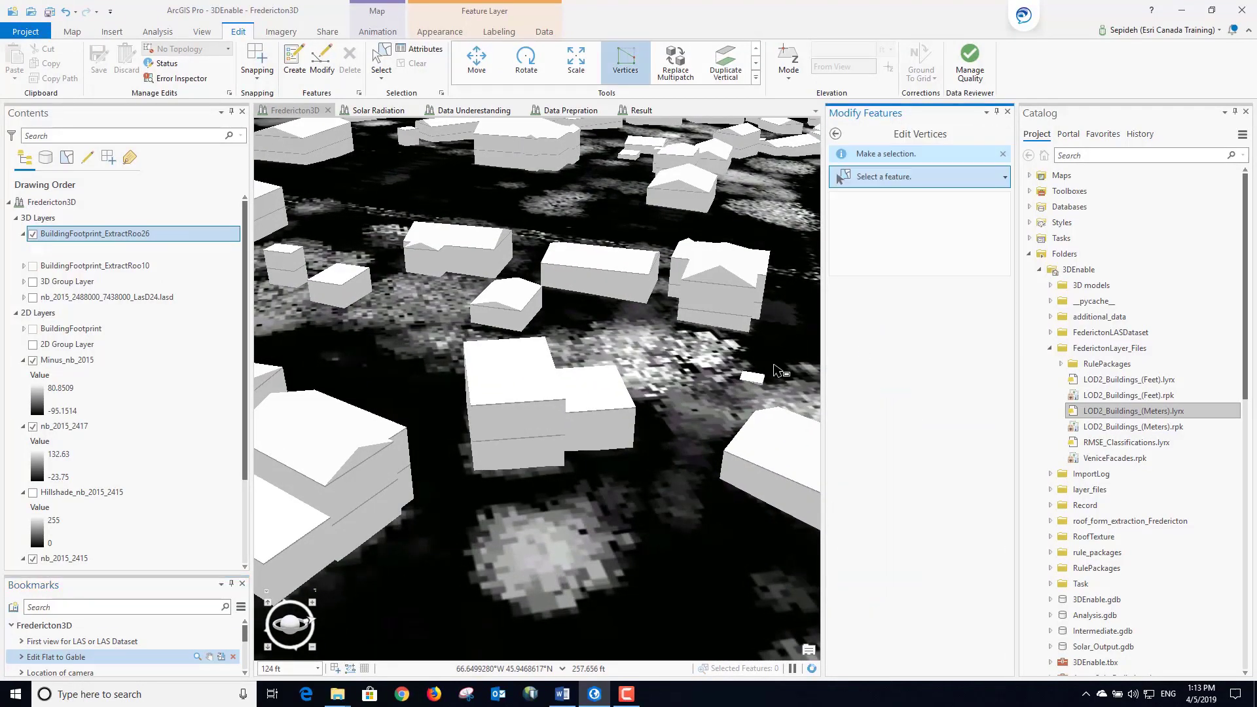
{"action": "left_click", "coordinate": [531, 374]}
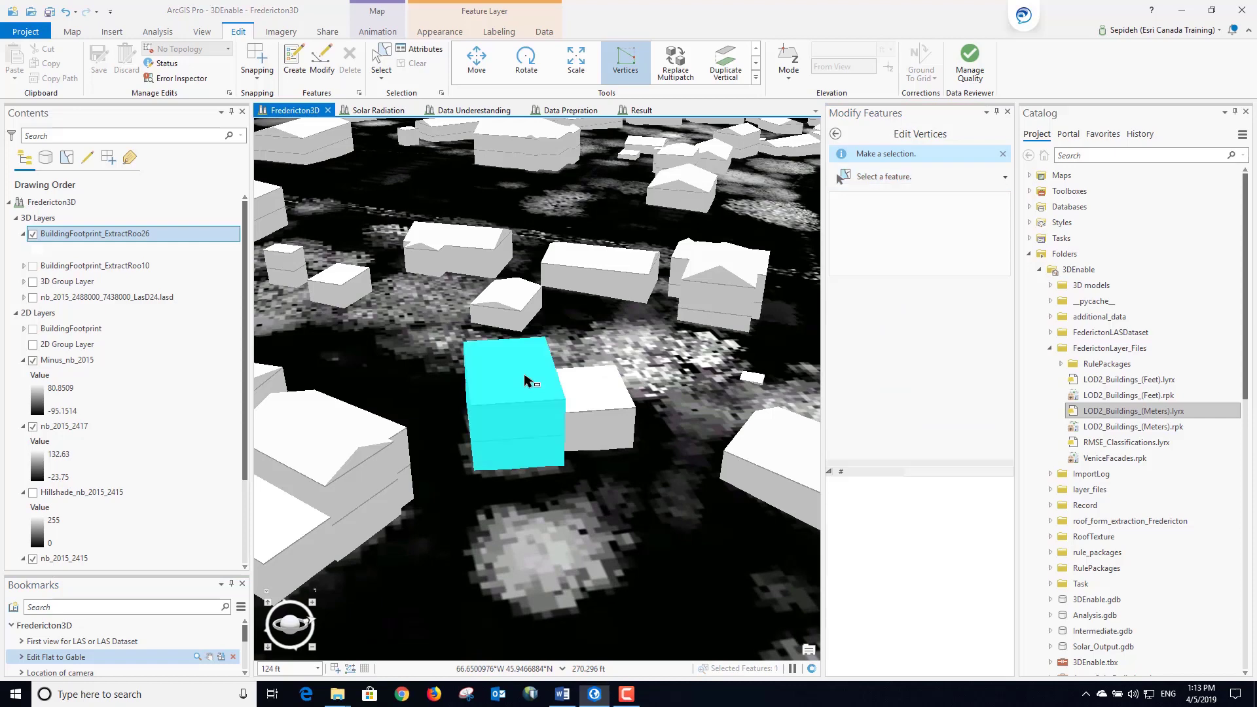
{"action": "left_click", "coordinate": [504, 339]}
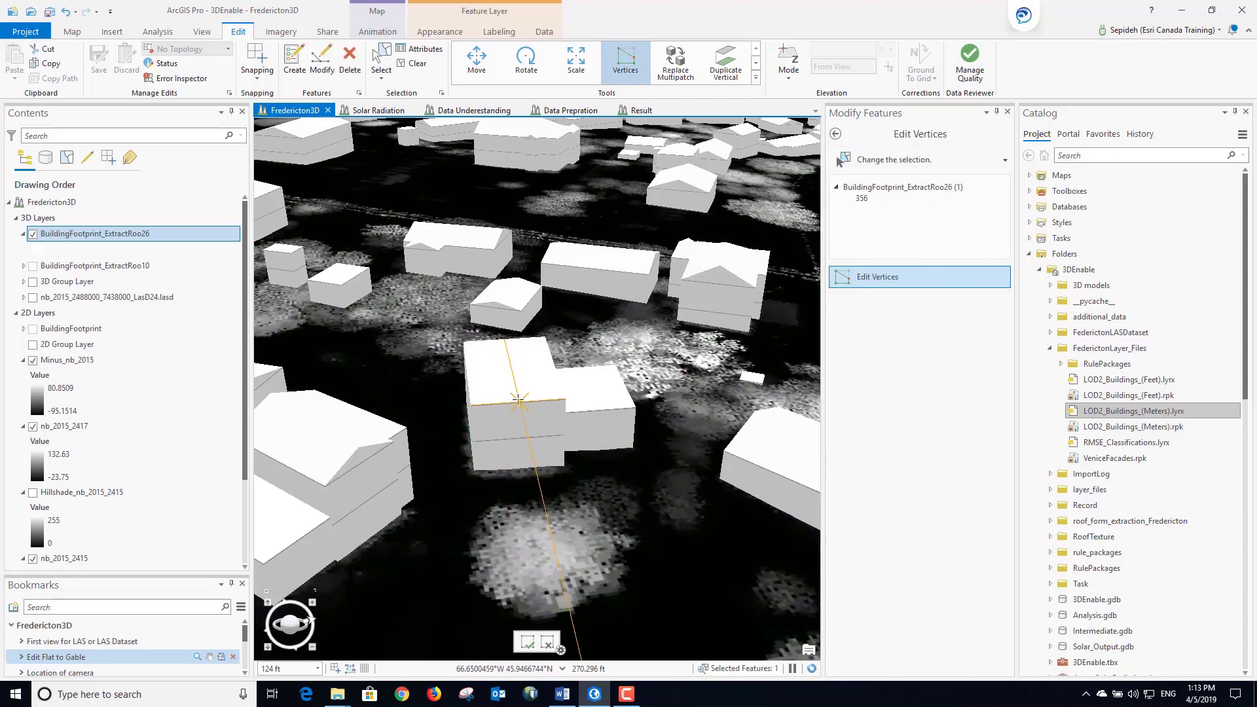
{"action": "left_click", "coordinate": [518, 400]}
{"action": "left_click_drag", "start_coordinate": [509, 356], "coordinate": [510, 339]}
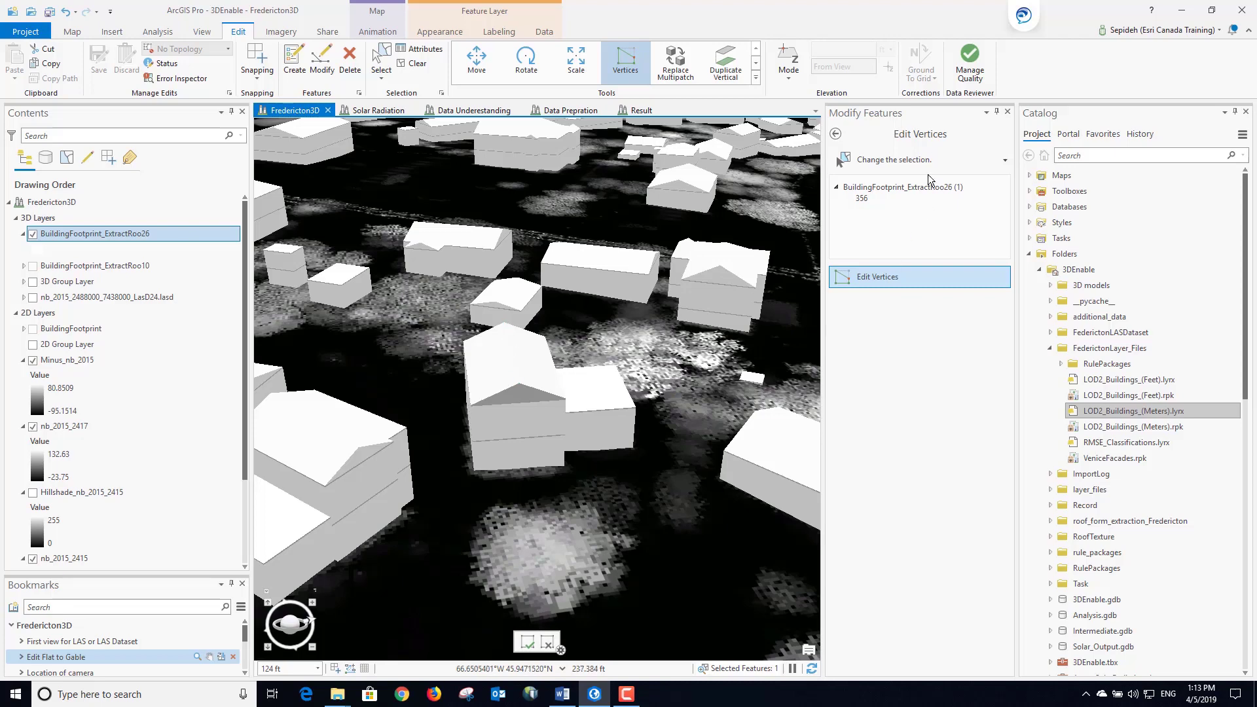
{"action": "left_click", "coordinate": [835, 133]}
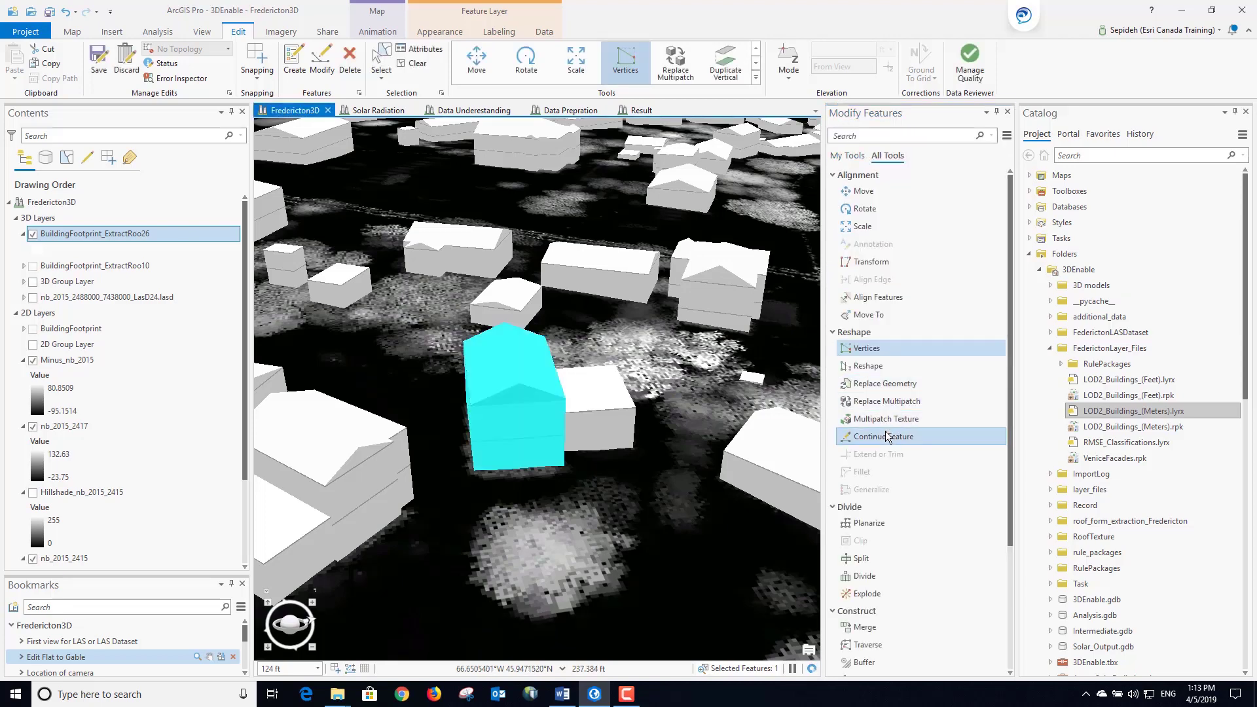
Load the dark shingle image from the RoofTexture folder as a multipatch texture and apply it to both slopes of the gabled roof
{"action": "left_click", "coordinate": [878, 419]}
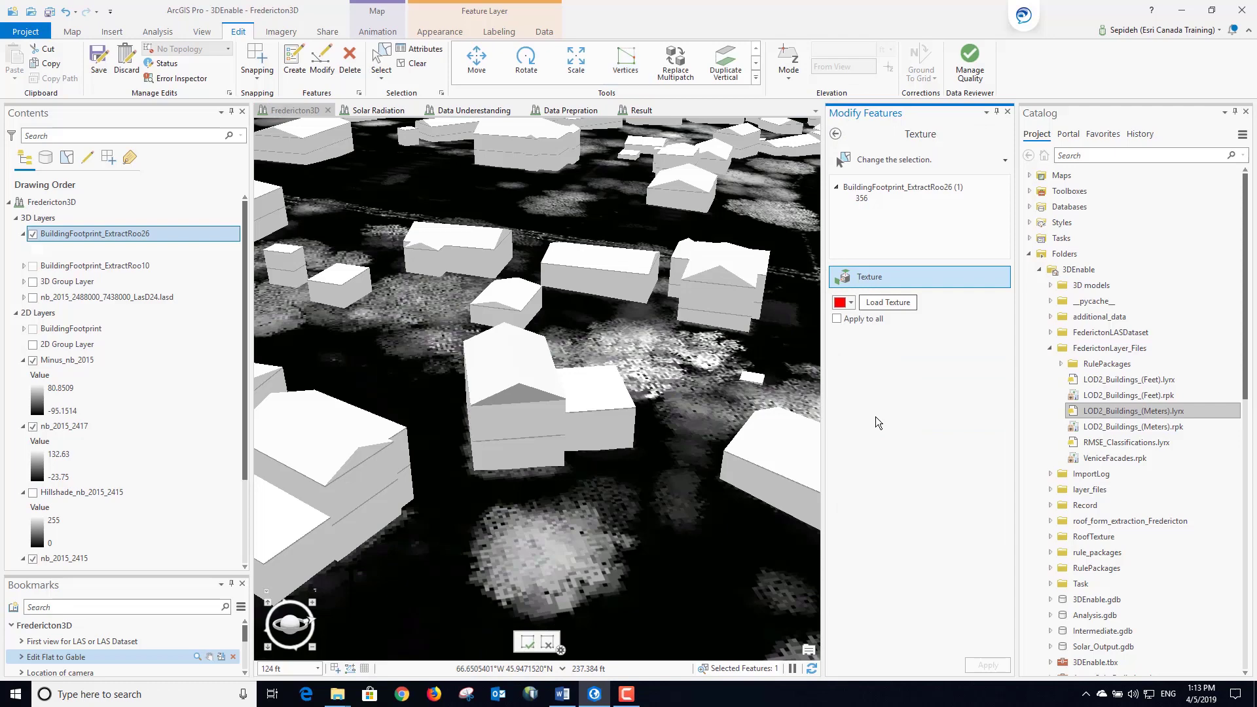
{"action": "left_click", "coordinate": [896, 301]}
{"action": "scroll", "coordinate": [524, 196], "scroll_direction": "down", "scroll_amount": 1}
{"action": "left_click", "coordinate": [435, 273]}
{"action": "left_click", "coordinate": [513, 332]}
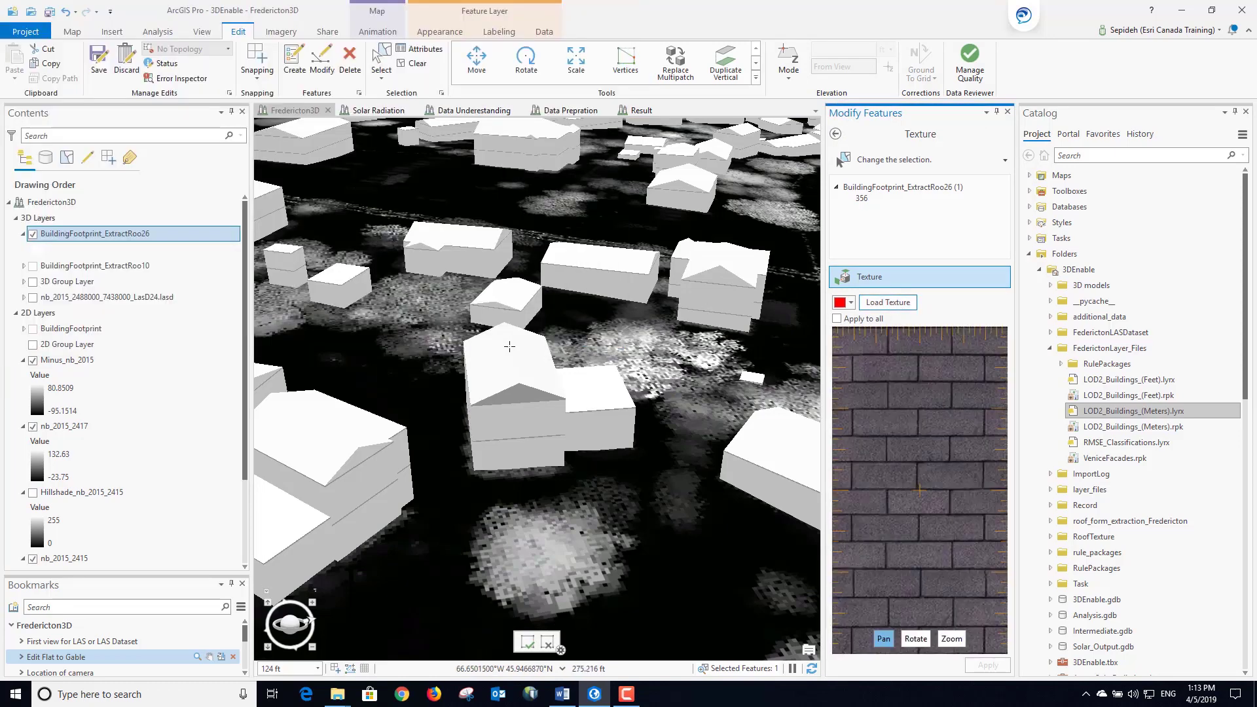
{"action": "left_click", "coordinate": [497, 361]}
{"action": "left_click", "coordinate": [523, 359]}
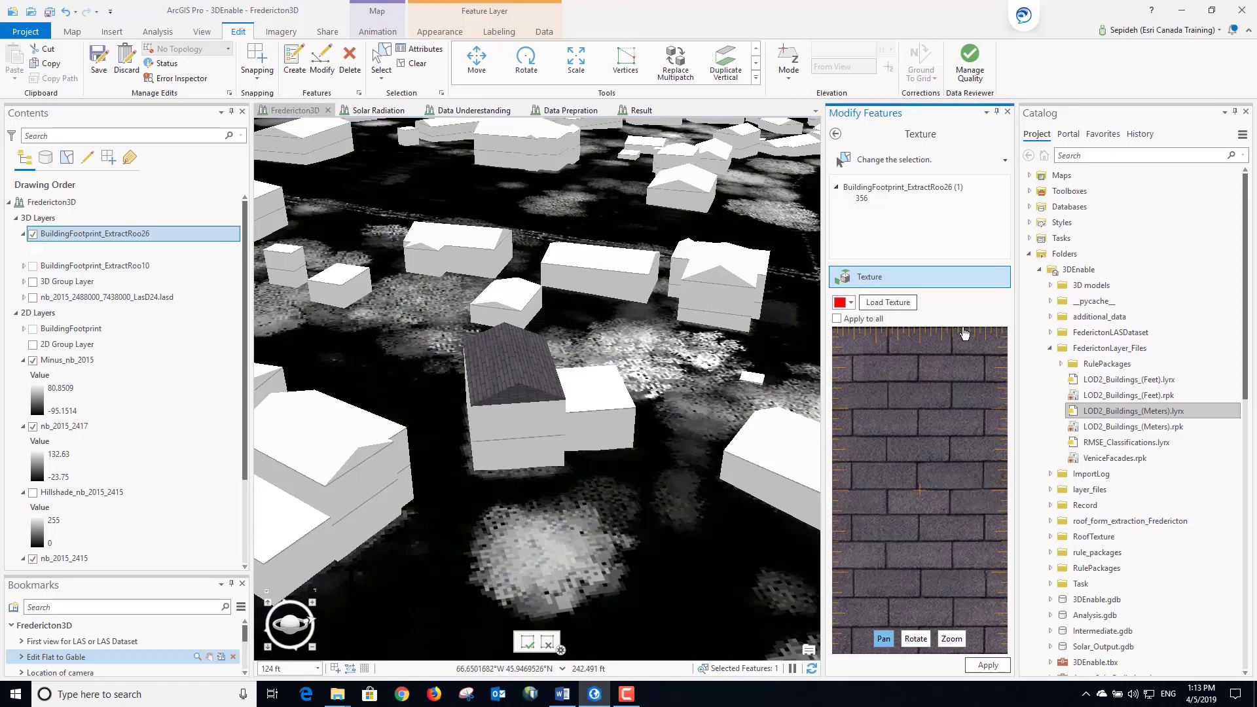
Load Door.jpg as a texture, enlarge it on the building's lower front wall, and apply it to the upper front wall
{"action": "left_click", "coordinate": [899, 304]}
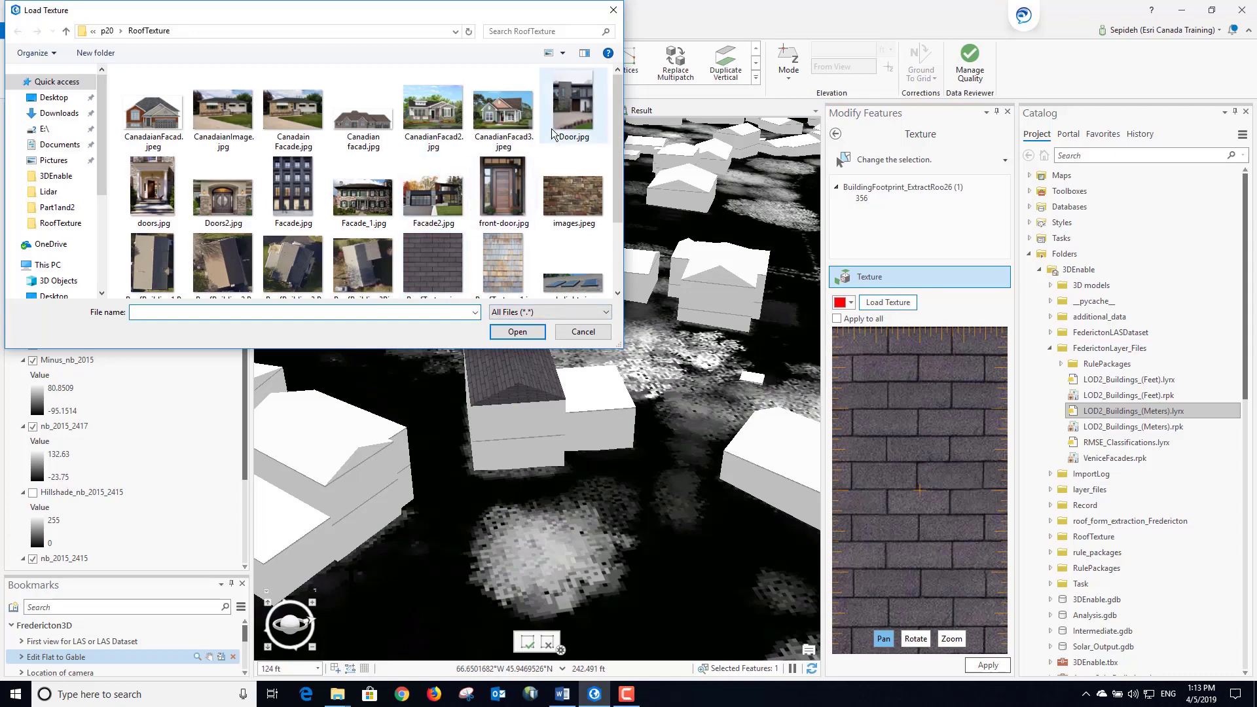
{"action": "left_click", "coordinate": [576, 98]}
{"action": "left_click", "coordinate": [517, 332]}
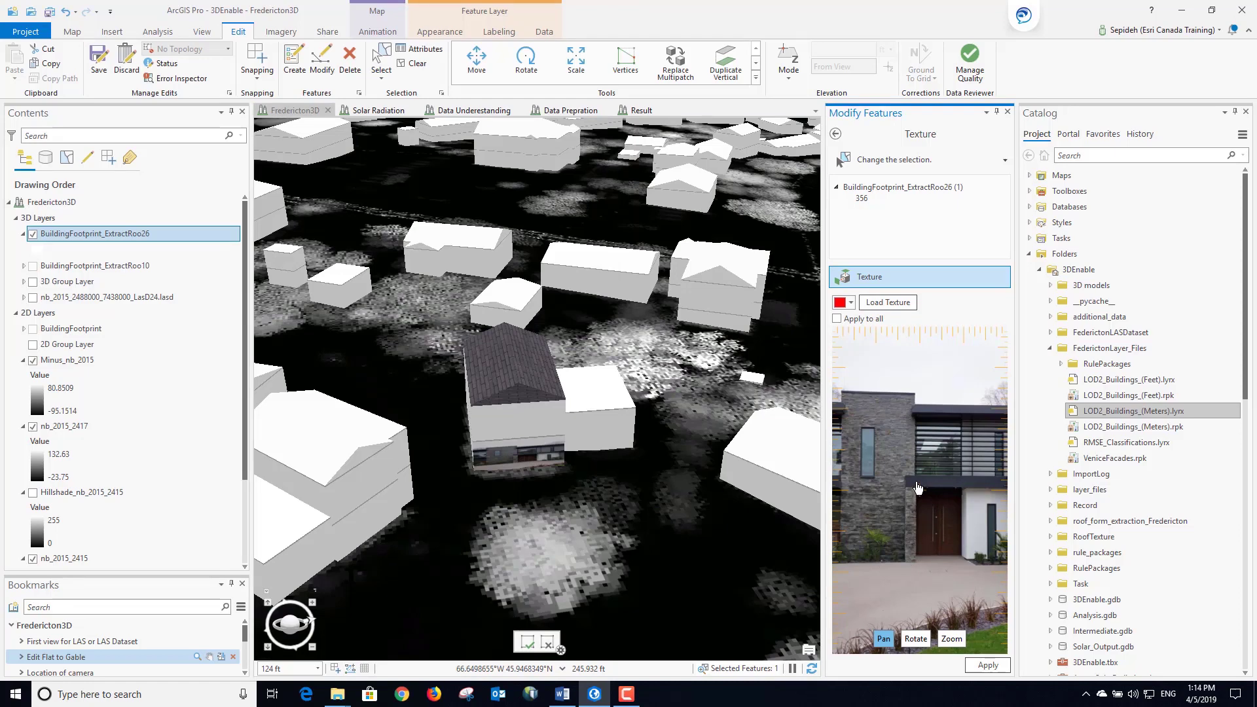
{"action": "scroll", "coordinate": [917, 488], "scroll_direction": "up", "scroll_amount": 5}
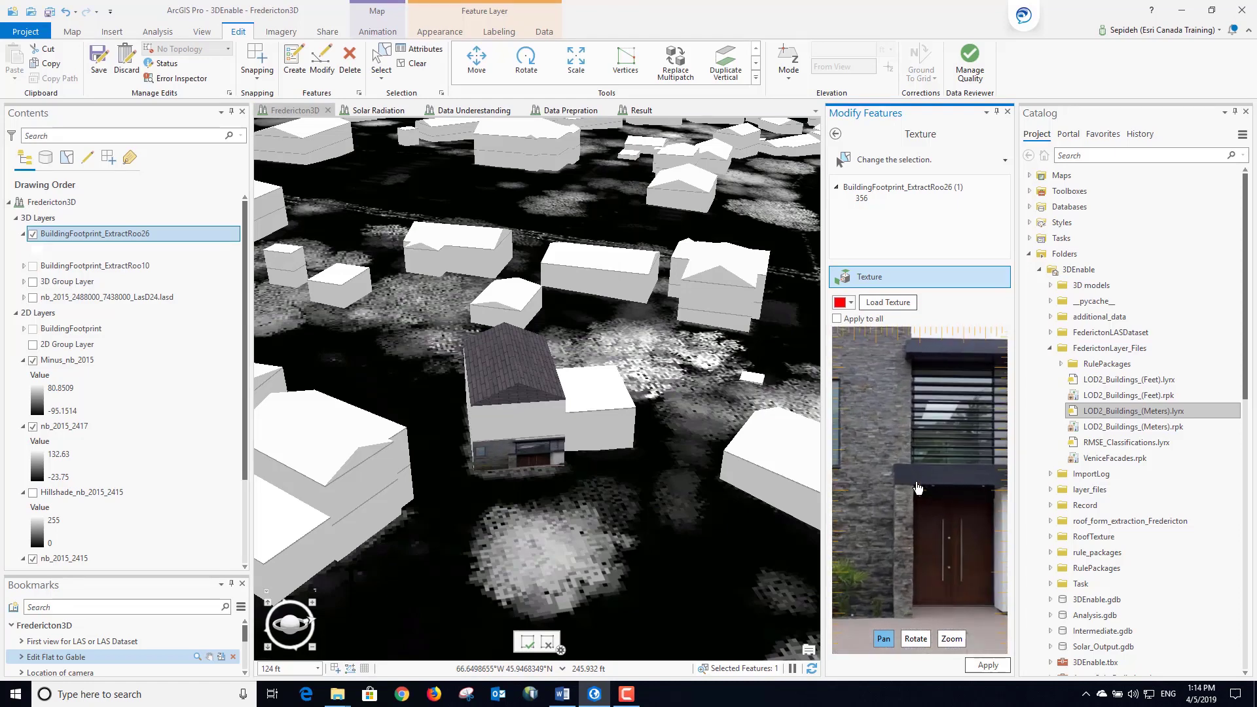
{"action": "scroll", "coordinate": [917, 488], "scroll_direction": "up", "scroll_amount": 4}
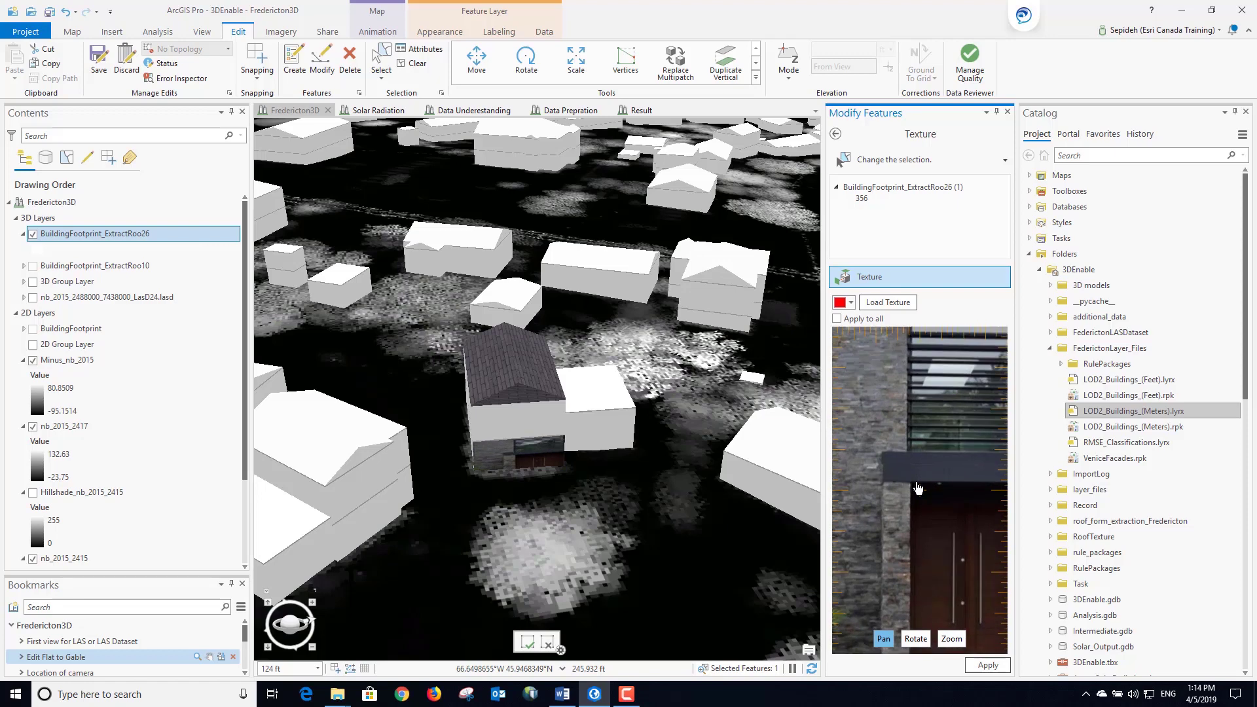
{"action": "left_click", "coordinate": [519, 416]}
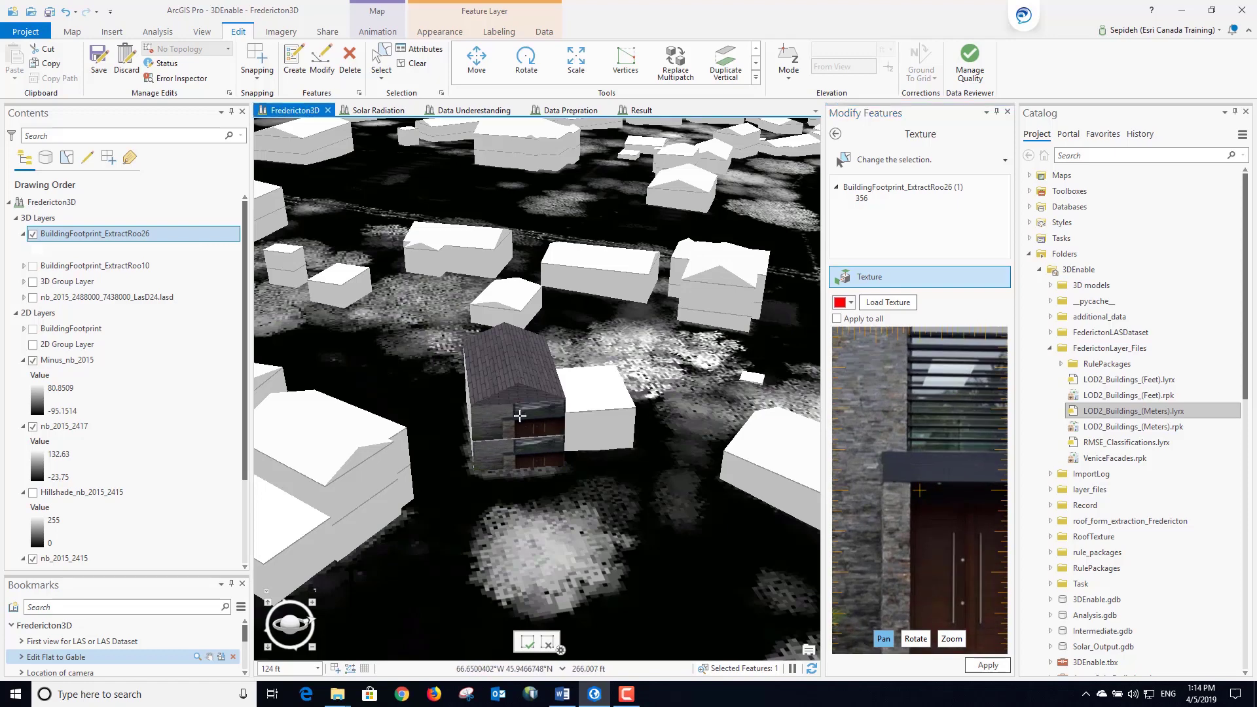
Shift and enlarge the facade texture so the upper front wall shows the slatted window and the lower wall shows the double door
{"action": "left_click_drag", "start_coordinate": [923, 440], "coordinate": [876, 554]}
{"action": "scroll", "coordinate": [891, 529], "scroll_direction": "up", "scroll_amount": 2}
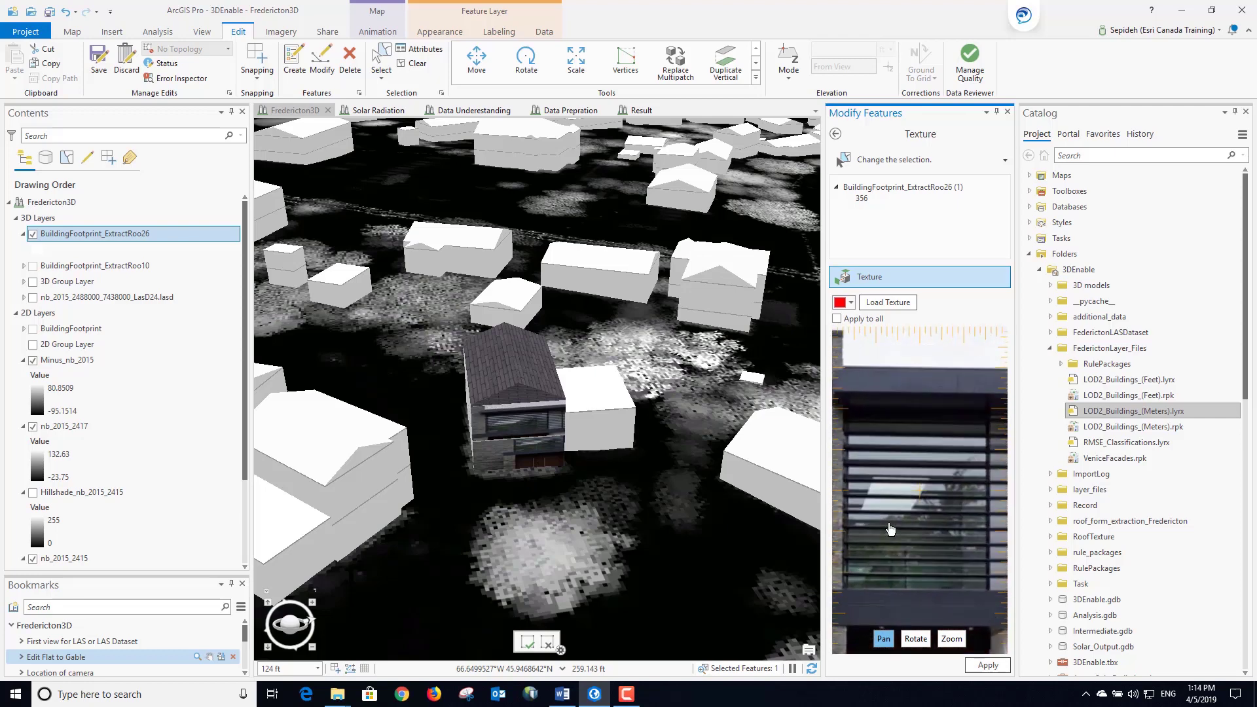
{"action": "scroll", "coordinate": [890, 529], "scroll_direction": "up", "scroll_amount": 3}
{"action": "left_click_drag", "start_coordinate": [906, 504], "coordinate": [920, 424]}
{"action": "left_click_drag", "start_coordinate": [918, 499], "coordinate": [919, 439]}
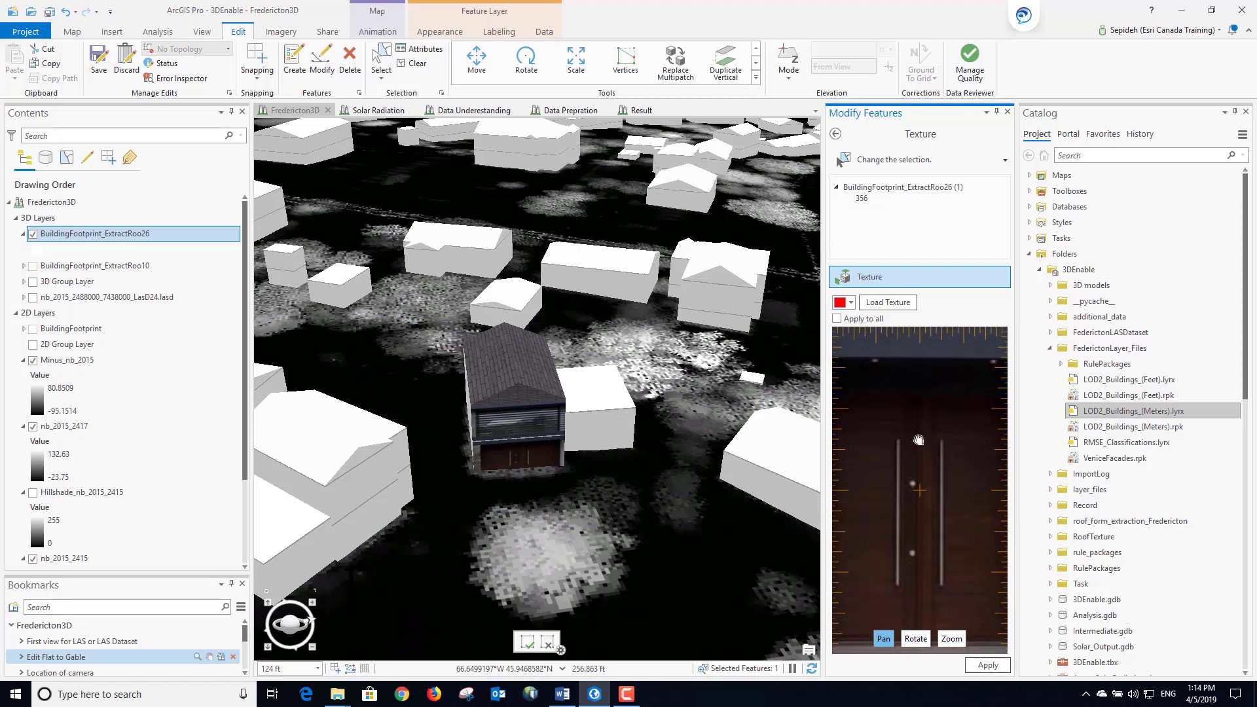
Apply the textures to the building, save the edits, clear the selection, and close the feature modification tools
{"action": "left_click", "coordinate": [987, 665]}
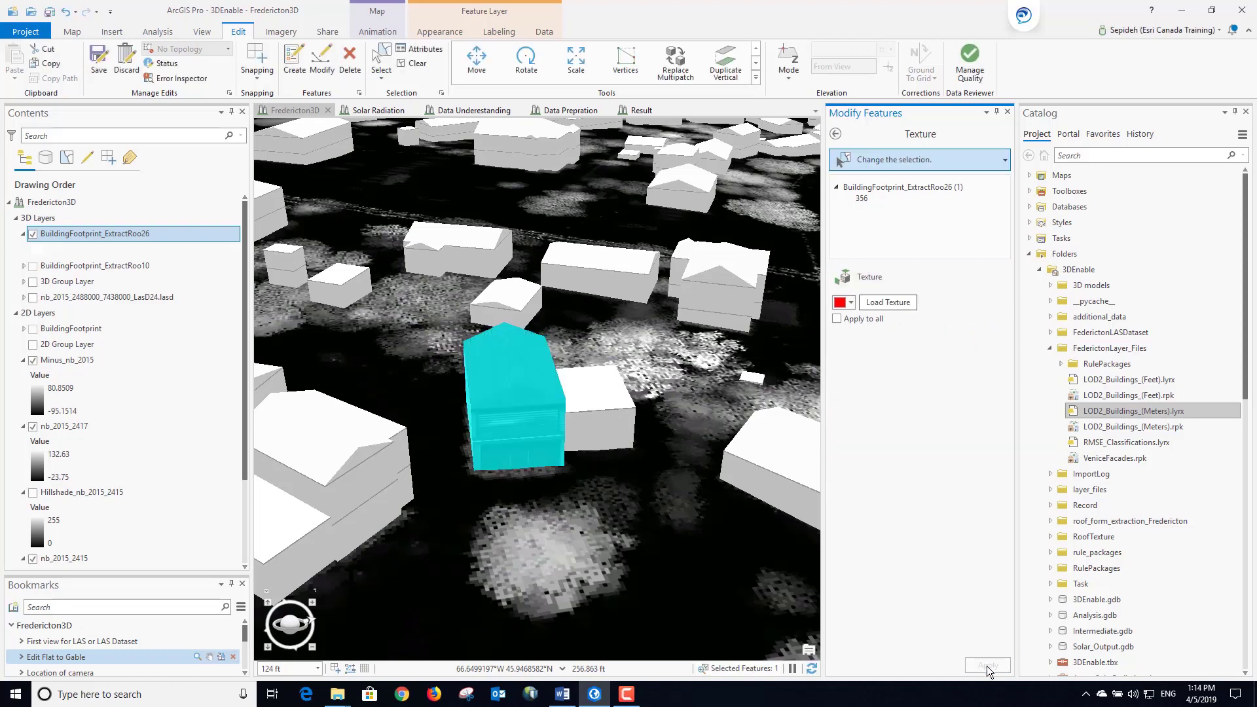
{"action": "left_click", "coordinate": [99, 62]}
{"action": "left_click", "coordinate": [642, 360]}
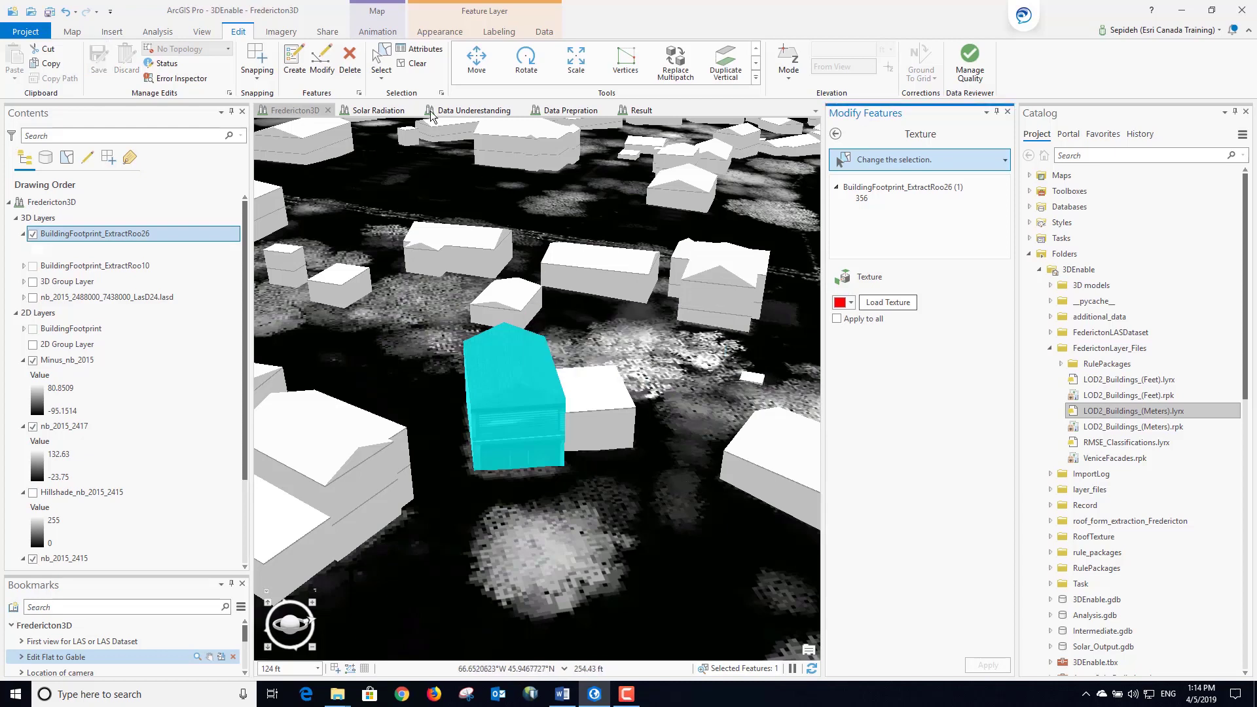
{"action": "left_click", "coordinate": [421, 67]}
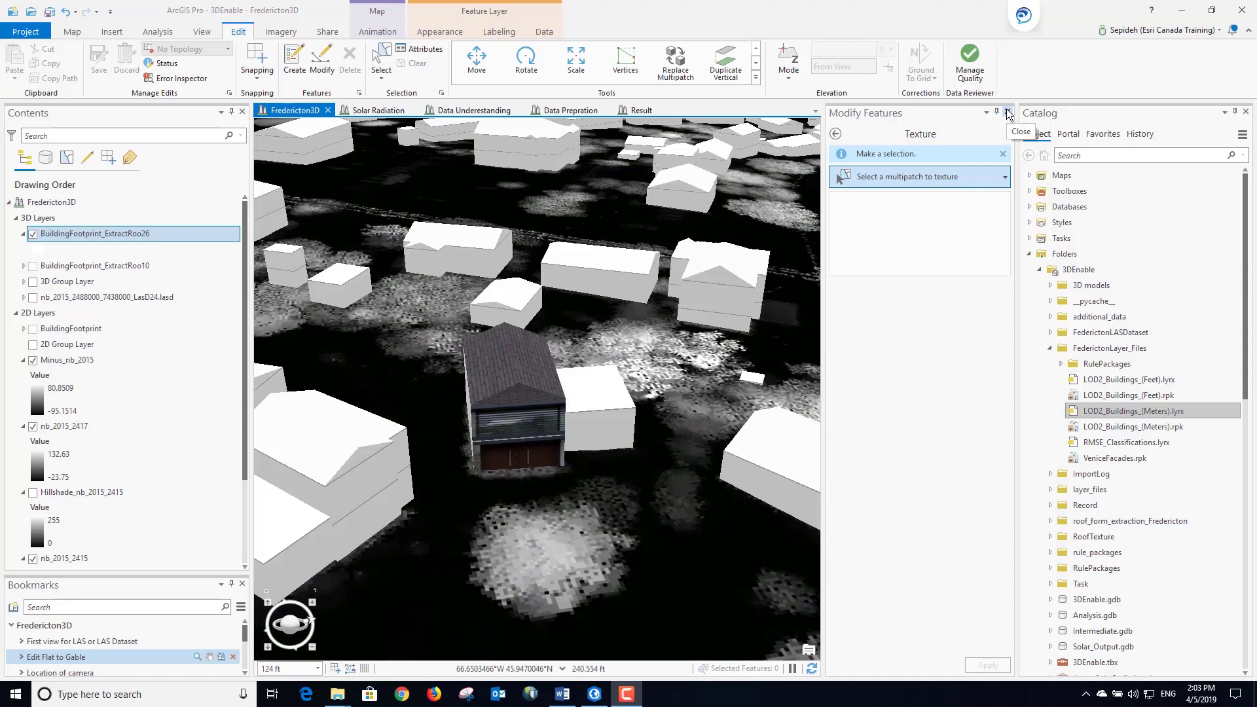
{"action": "left_click", "coordinate": [1008, 113]}
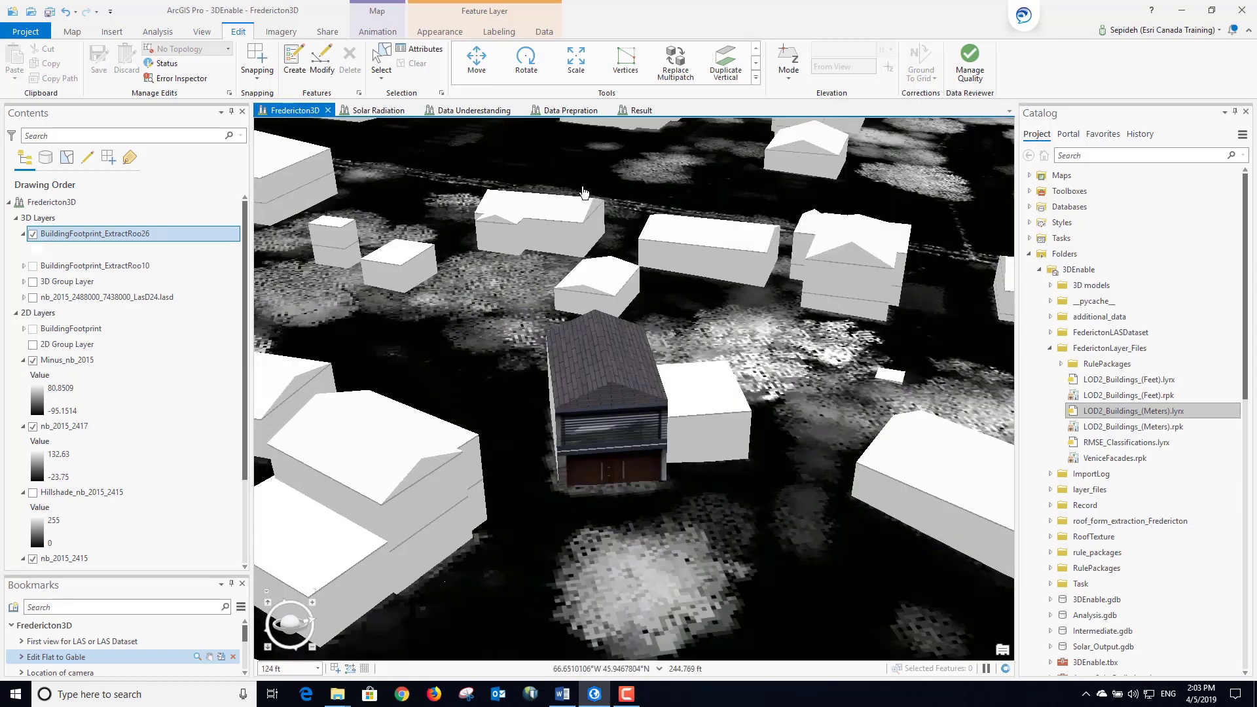
Load Residential Buildings 004.obj into the BuildingFootprint_ExtractRoo26 template and place it on the open ground beyond the wooded area at the HighRisingBuilding bookmark
{"action": "left_click", "coordinate": [294, 65]}
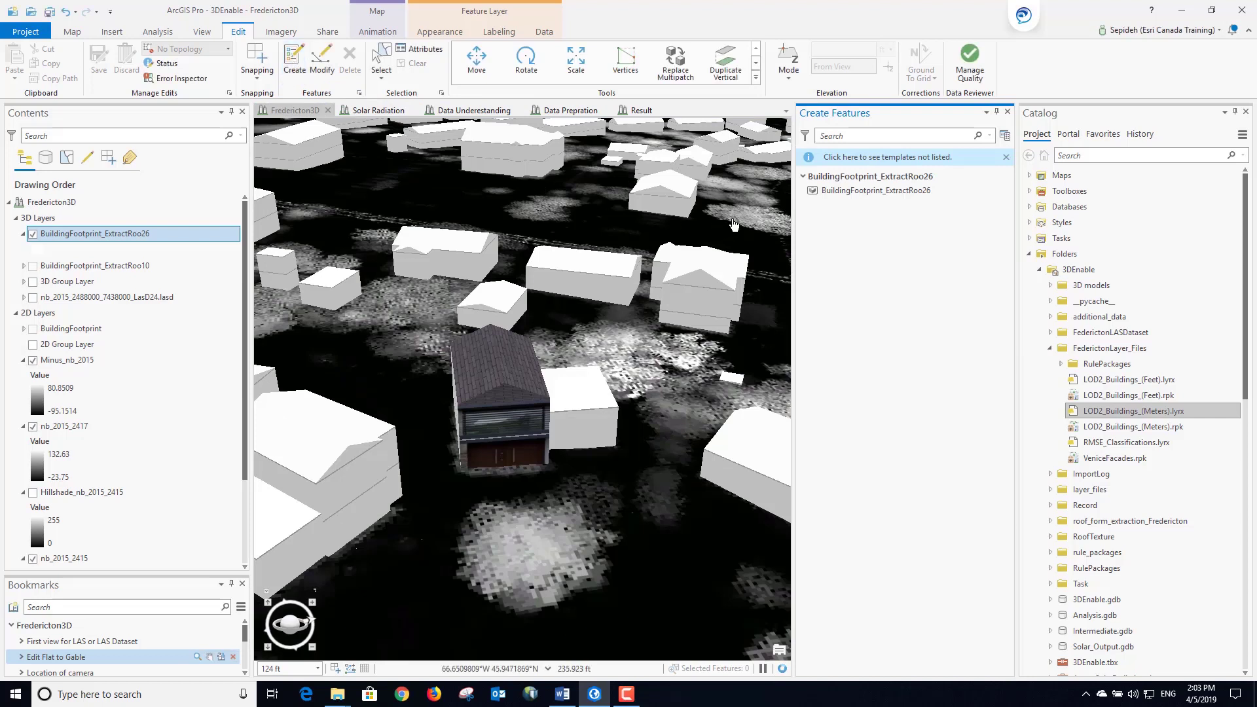
{"action": "left_click", "coordinate": [848, 198]}
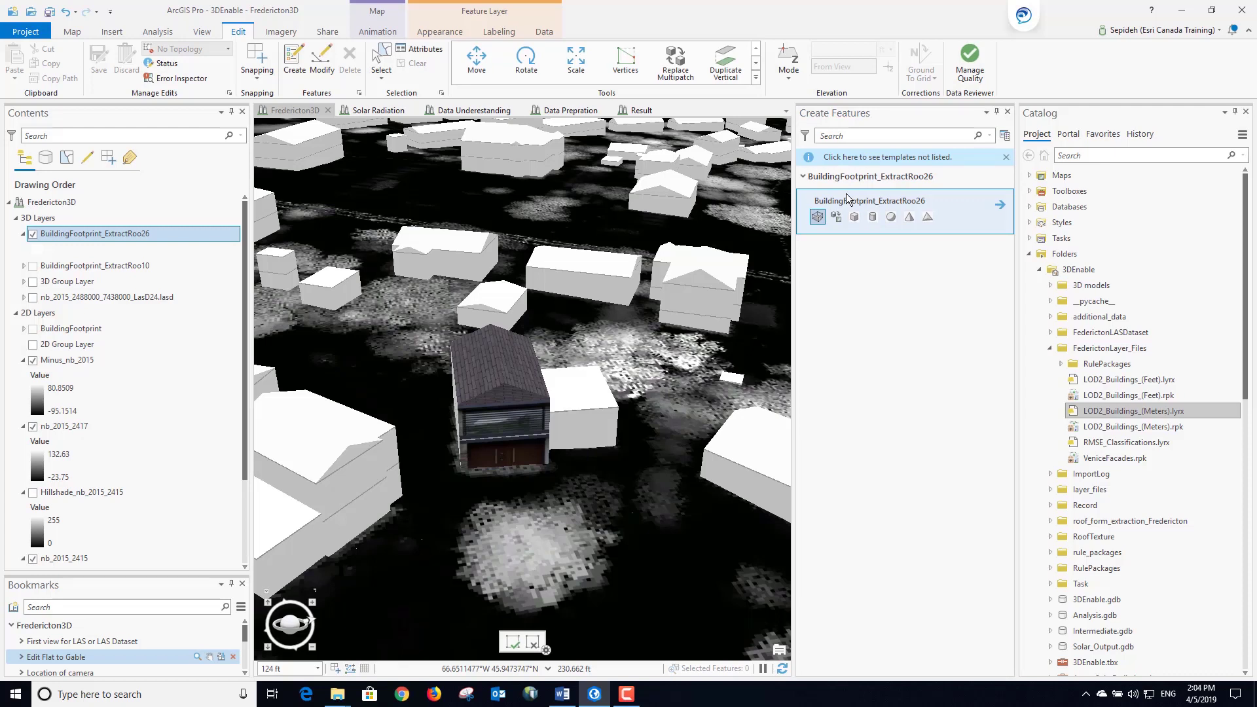
{"action": "left_click", "coordinate": [836, 217]}
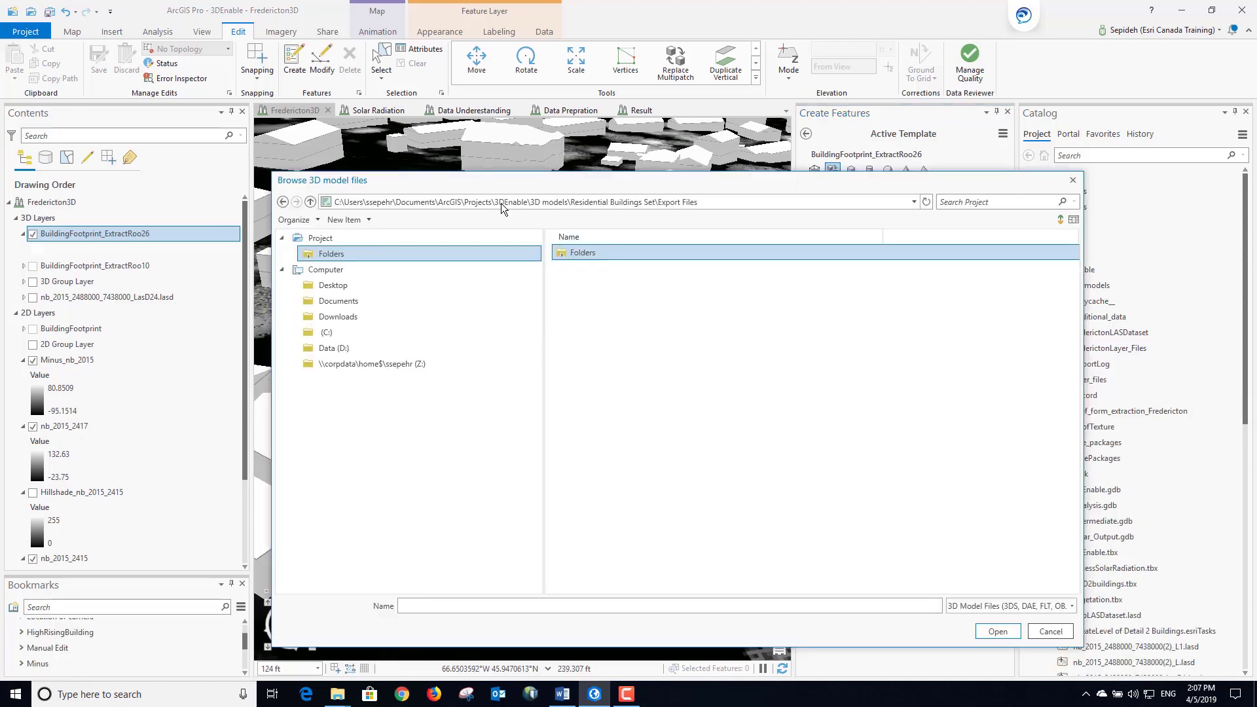
{"action": "key", "text": "Return"}
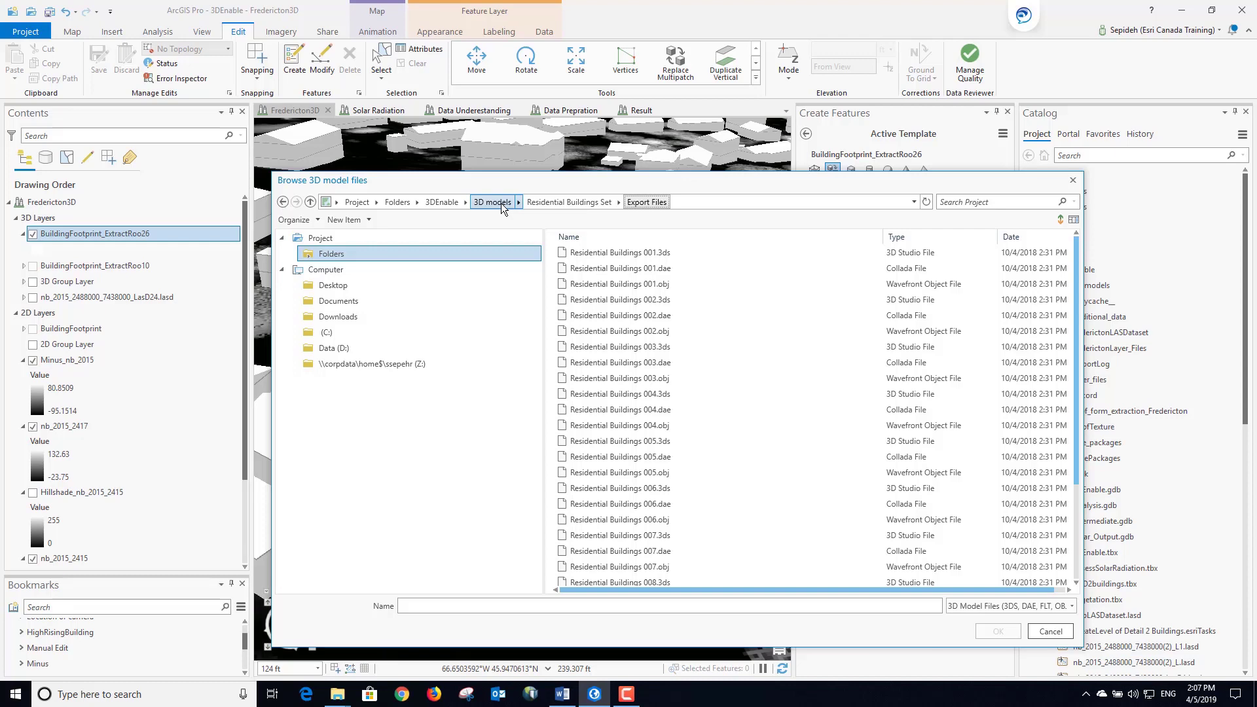
{"action": "left_click", "coordinate": [639, 425]}
{"action": "left_click", "coordinate": [1001, 634]}
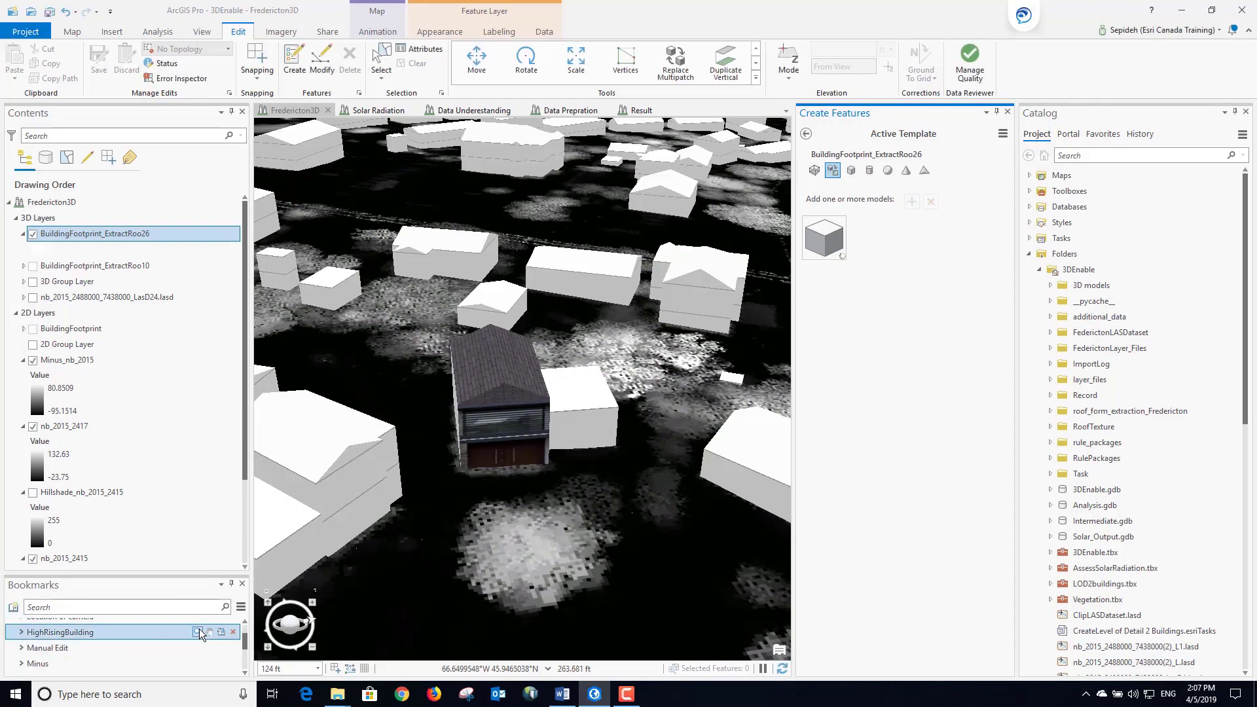
{"action": "left_click", "coordinate": [197, 632]}
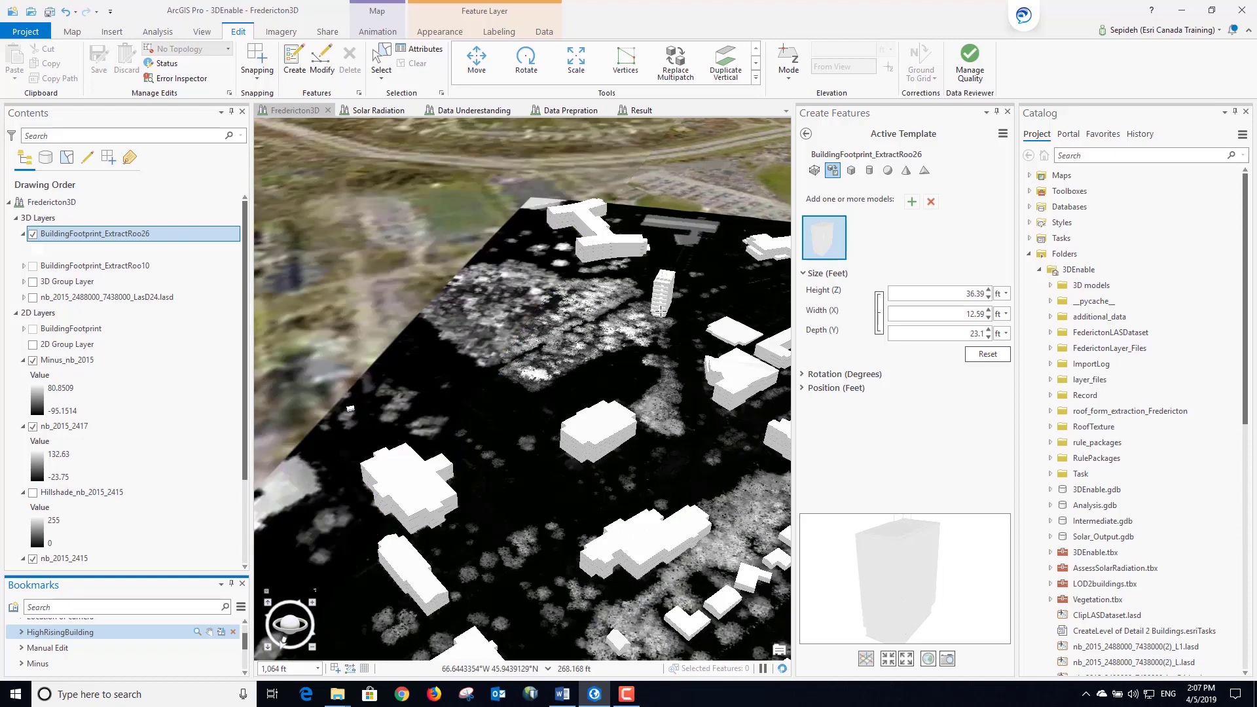
{"action": "left_click", "coordinate": [664, 306]}
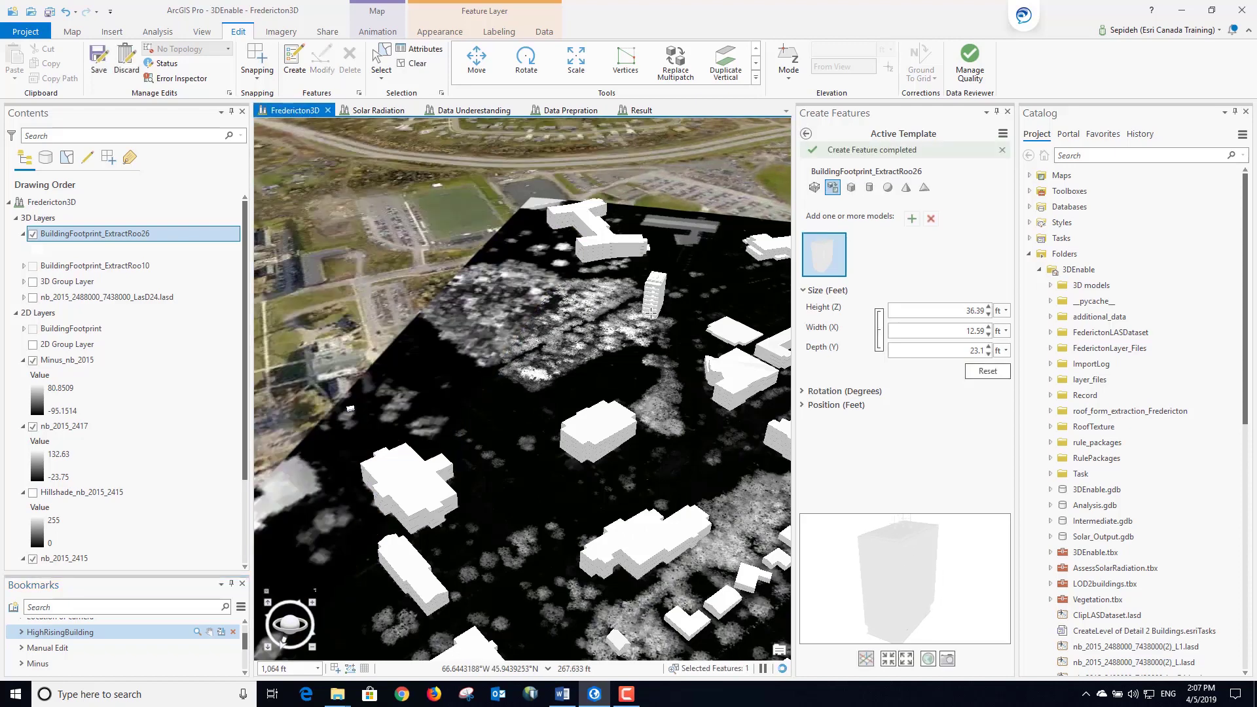
Add the Residential Buildings 010 model from the Residential Buildings Set's Export Files folder to the active template
{"action": "left_click", "coordinate": [912, 221]}
{"action": "left_click", "coordinate": [912, 221]}
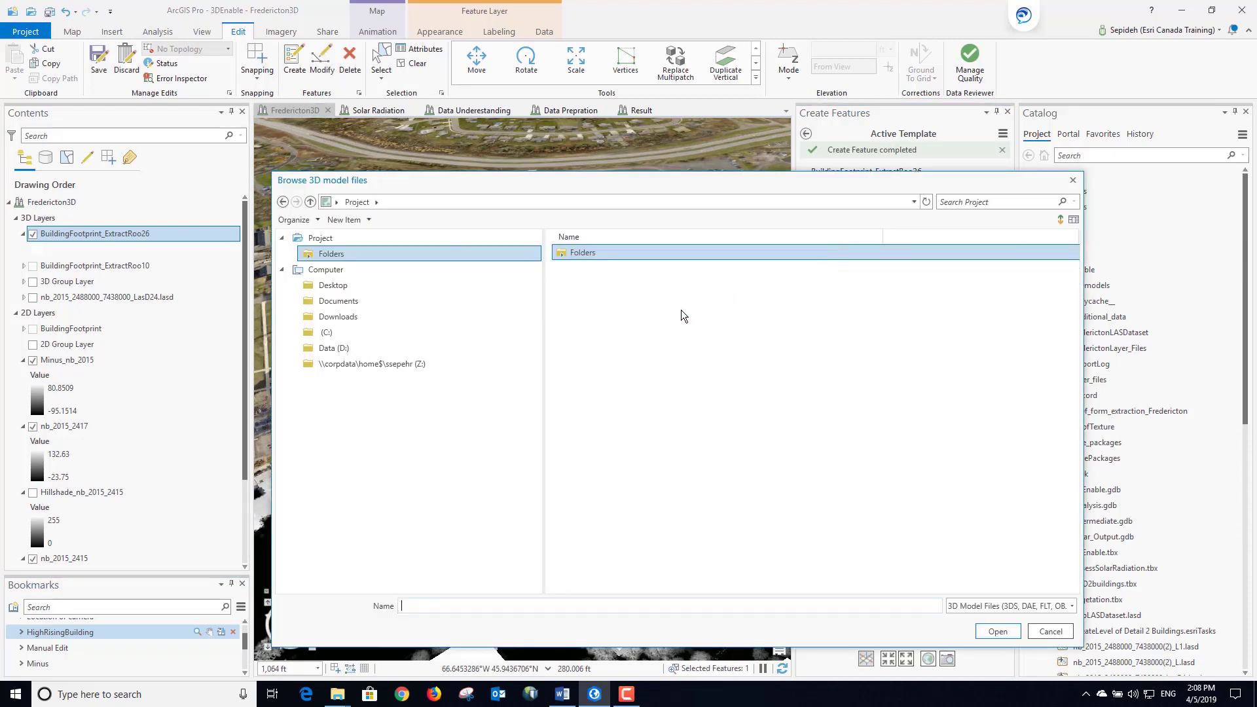
{"action": "left_click", "coordinate": [391, 203]}
{"action": "type", "text": "C:\\Users\\ssepehr\\Documents\\ArcGIS\\Projects\\3DEnable\\3D models\\Residential Buildings Set\\Export Files"}
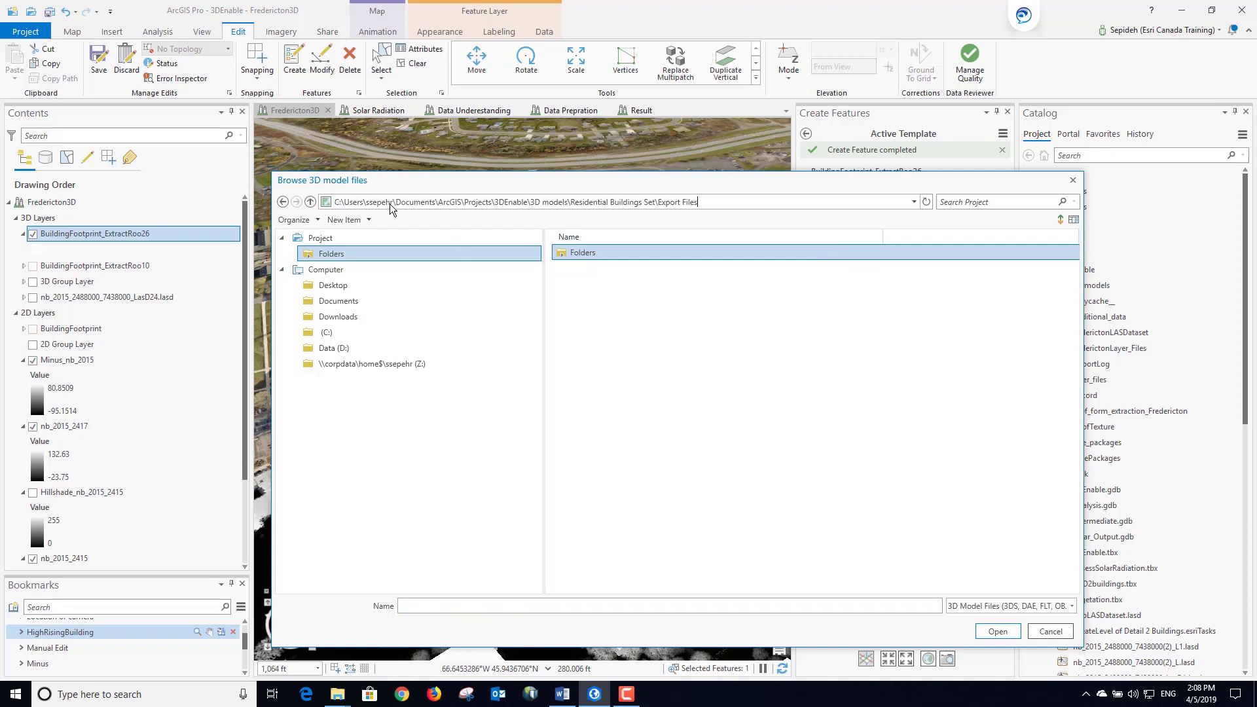
{"action": "key", "text": "Return"}
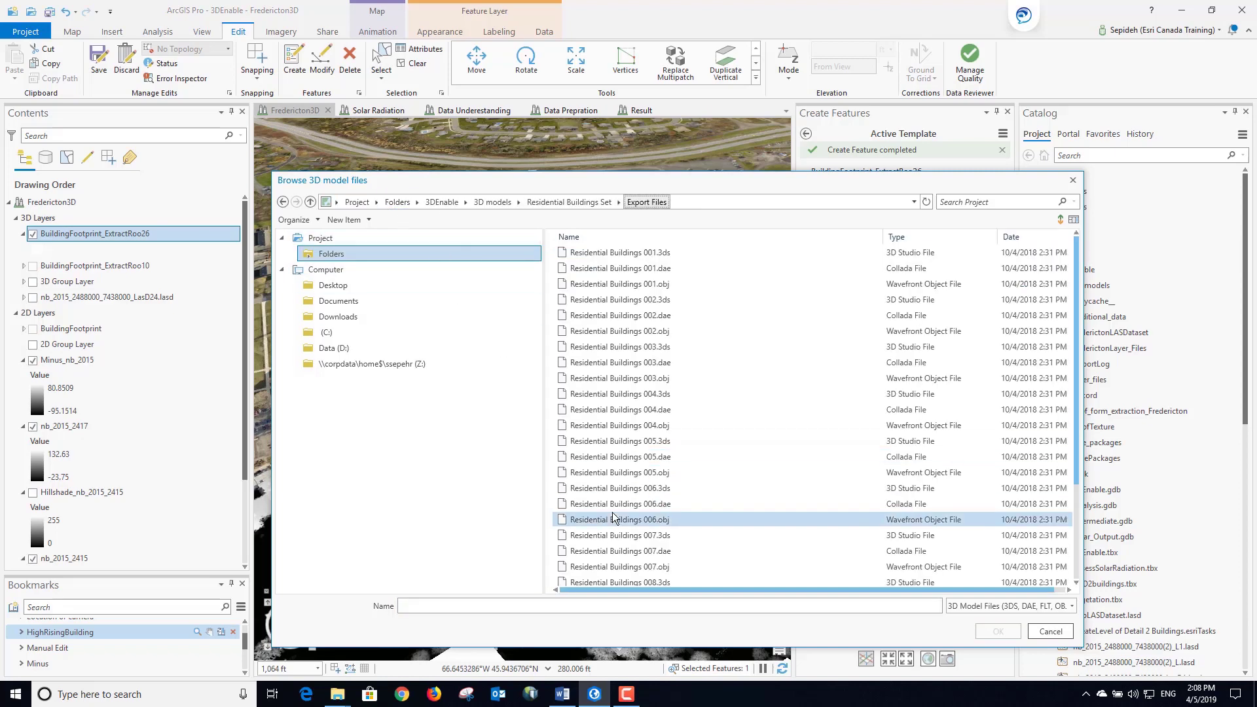
{"action": "scroll", "coordinate": [613, 517], "scroll_direction": "down", "scroll_amount": 3}
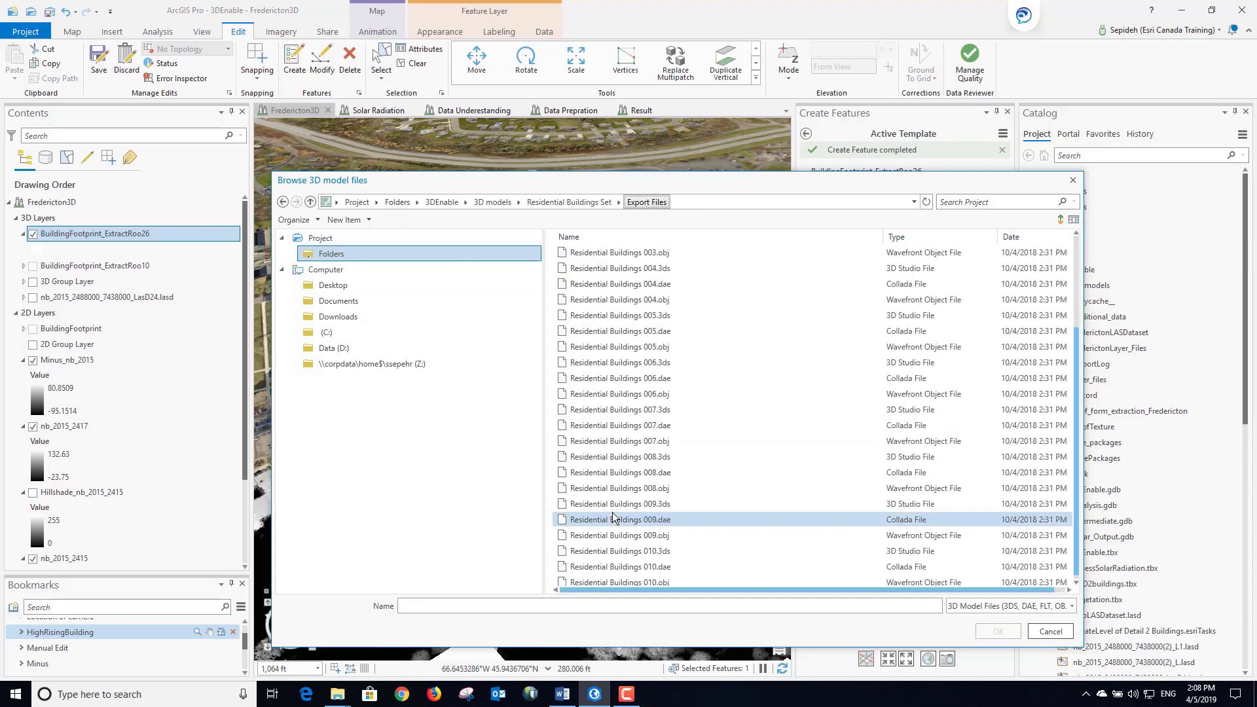
{"action": "left_click", "coordinate": [622, 565]}
{"action": "left_click", "coordinate": [992, 631]}
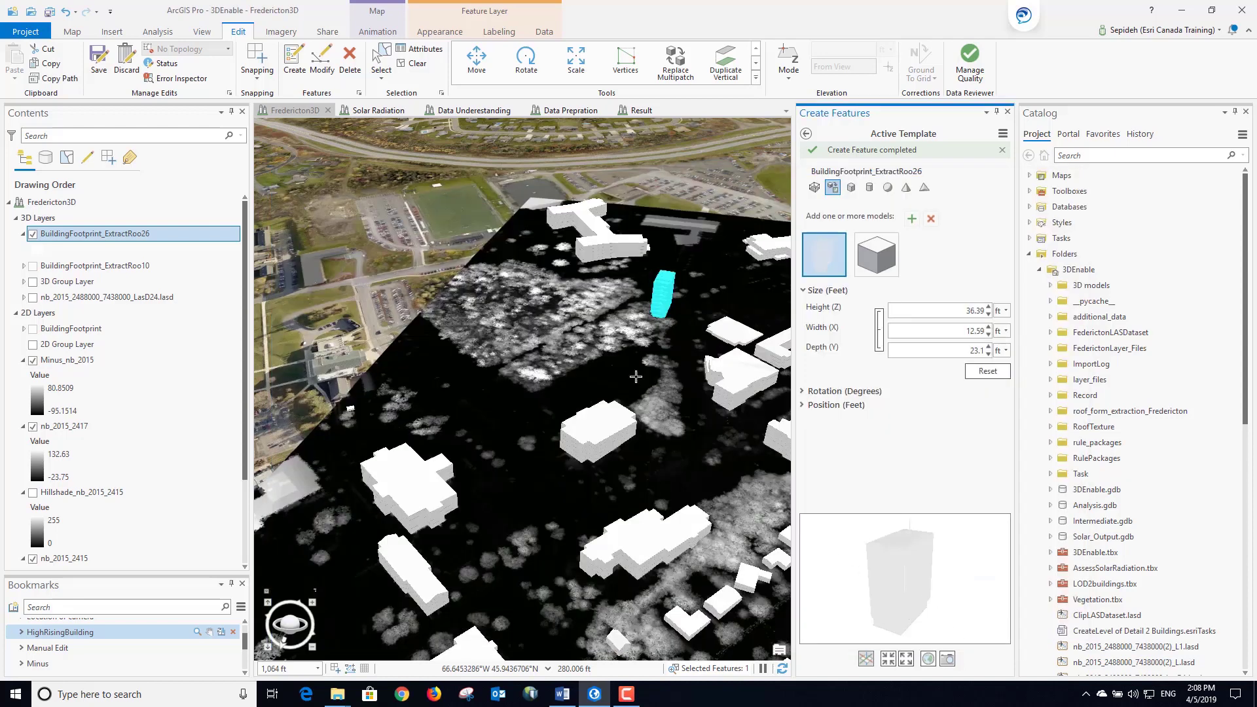
Place another short residential building beside the first one, and add tall towers from the second model over the wooded area
{"action": "left_click", "coordinate": [601, 320]}
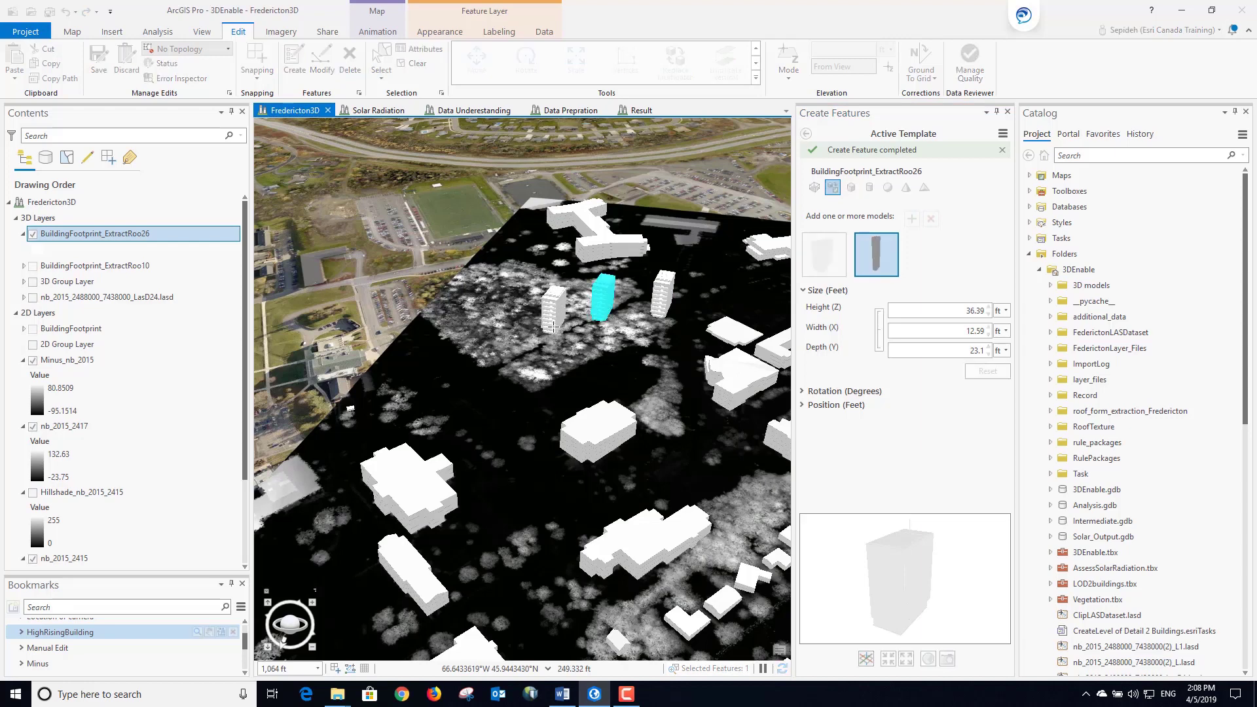
{"action": "scroll", "coordinate": [511, 340], "scroll_direction": "up", "scroll_amount": 5}
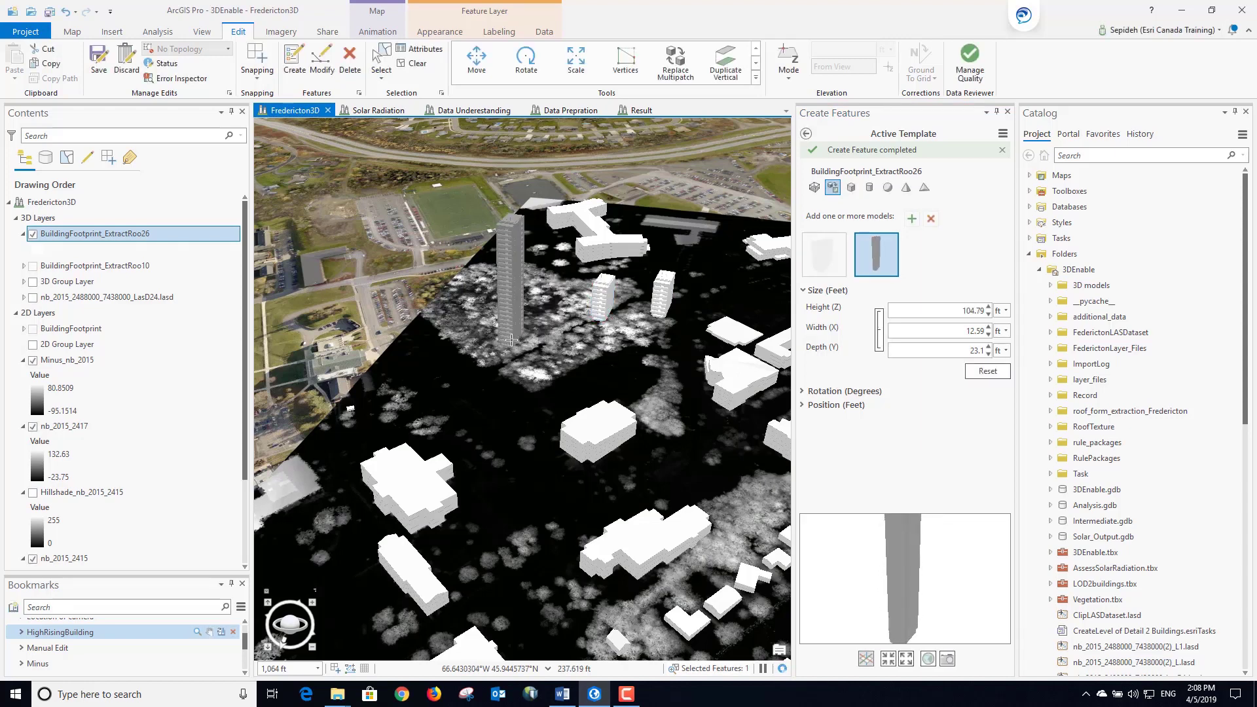
{"action": "left_click", "coordinate": [556, 331]}
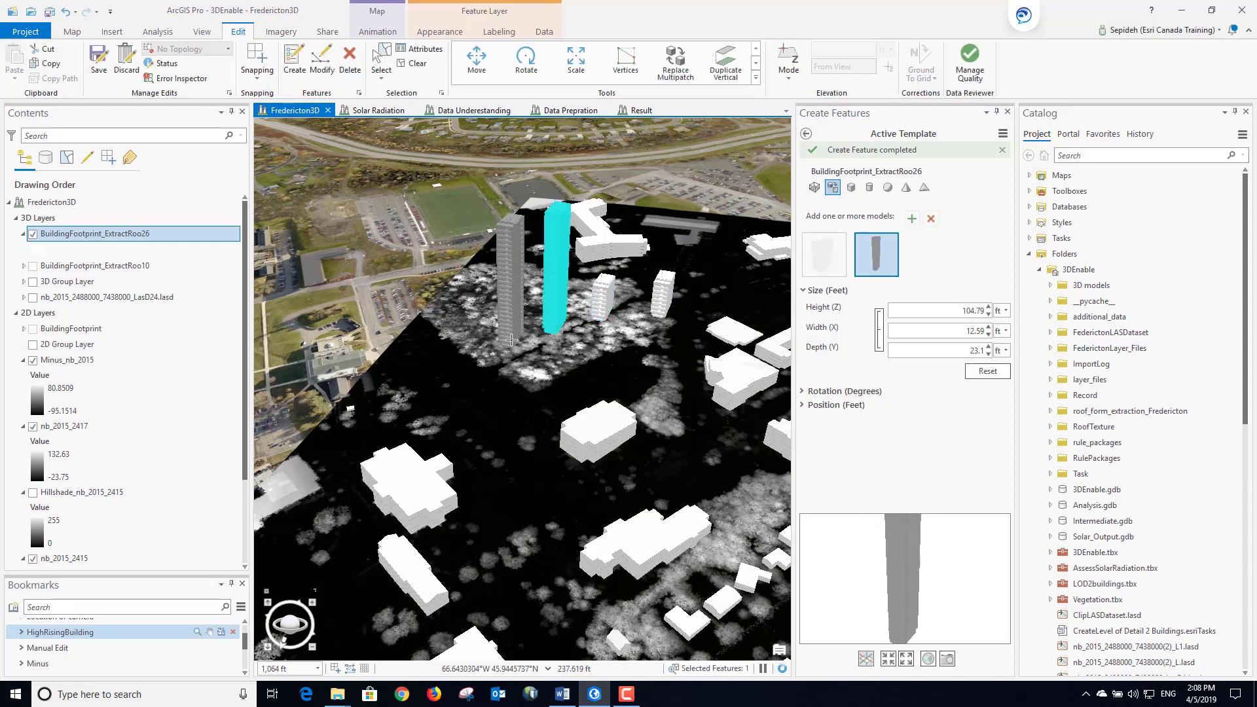
Save all edits, clear the selection, and finish creating features
{"action": "left_click", "coordinate": [99, 65]}
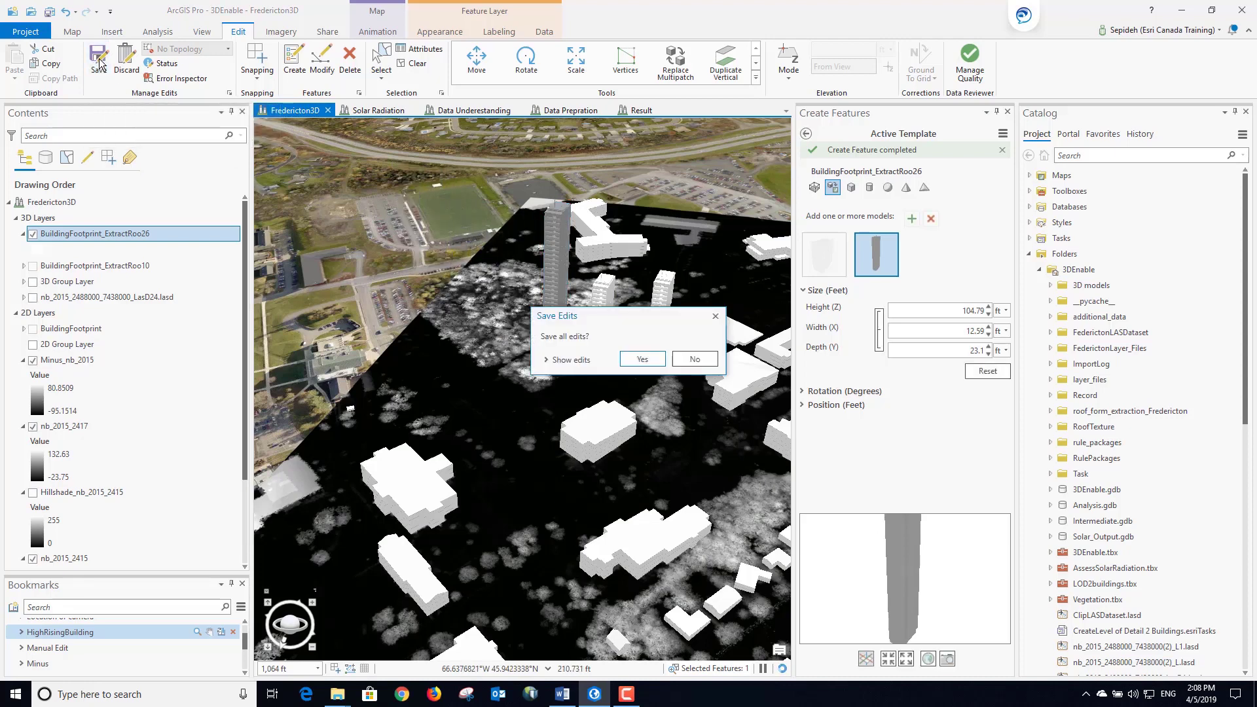
{"action": "left_click", "coordinate": [642, 359]}
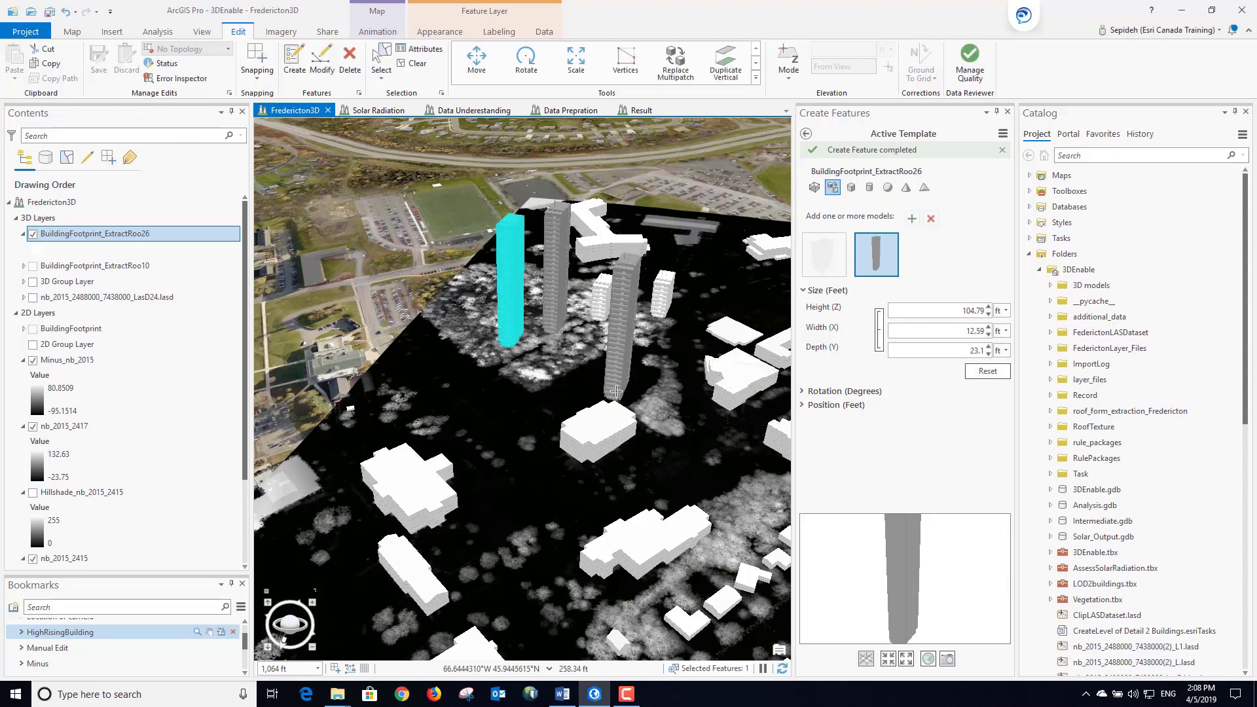
{"action": "left_click", "coordinate": [414, 63]}
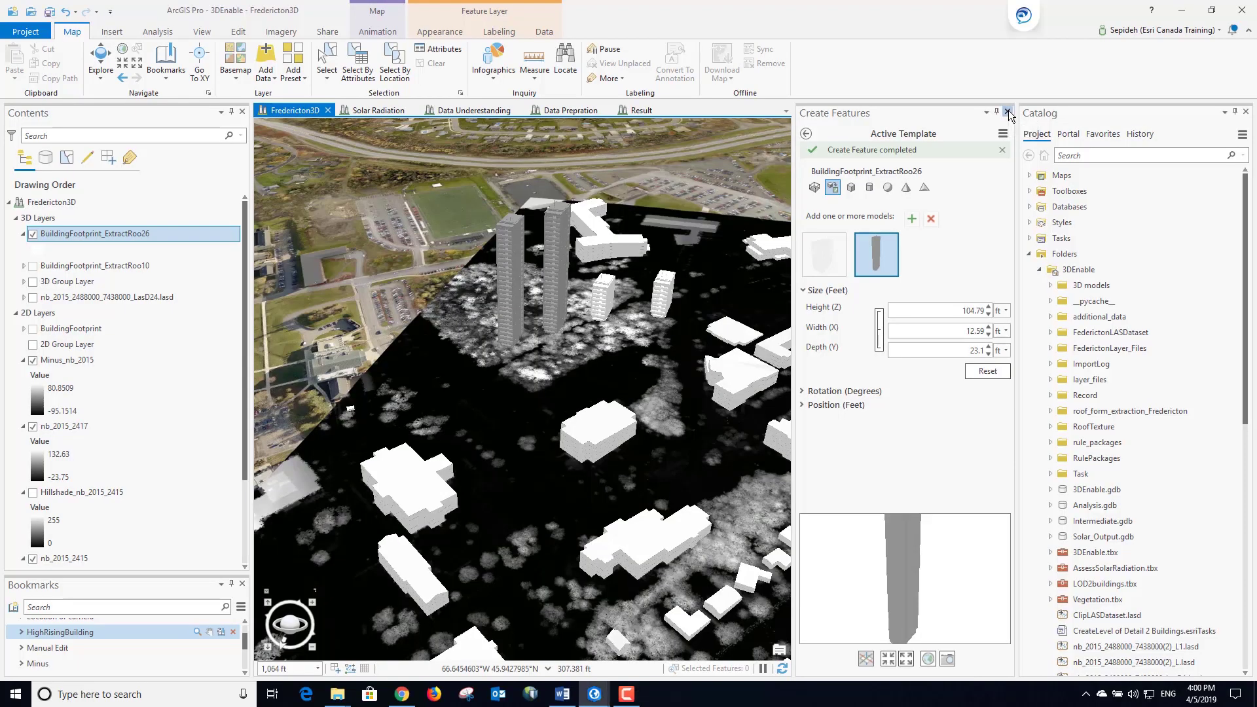
{"action": "left_click", "coordinate": [1008, 113]}
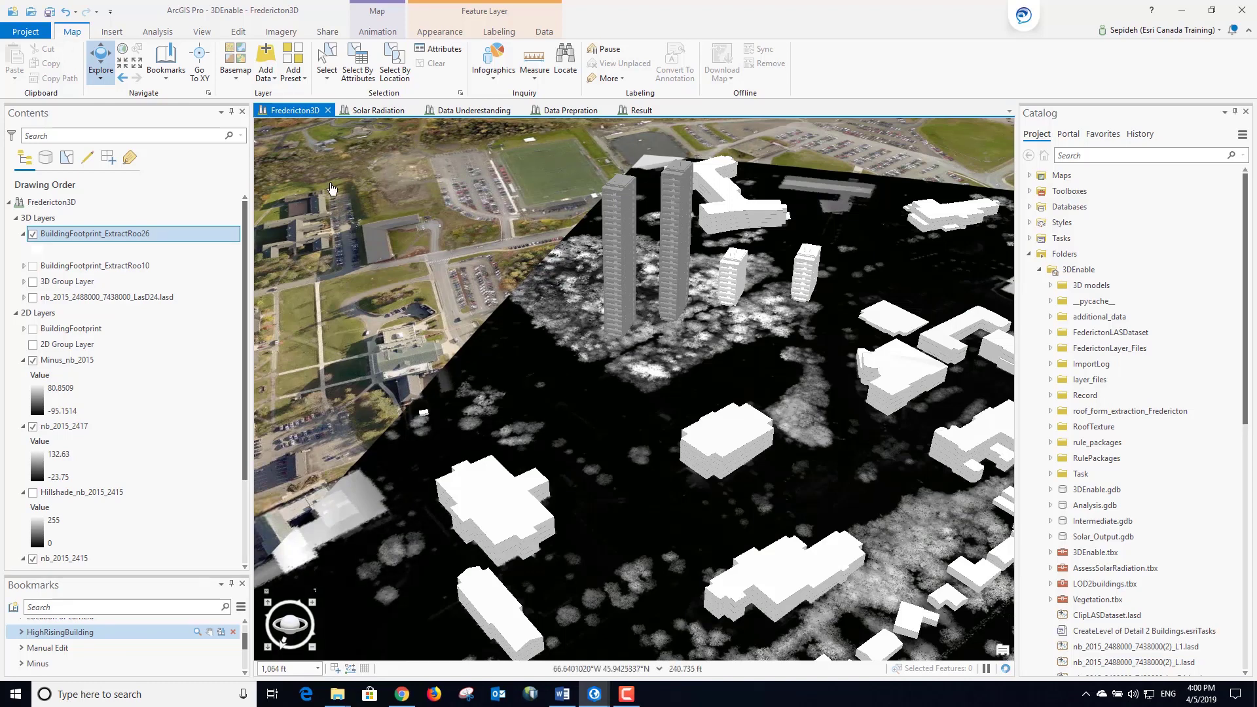
Open the symbol layer properties of the BuildingFootprint_ExtractRoo26 mesh symbol
{"action": "left_click", "coordinate": [36, 251]}
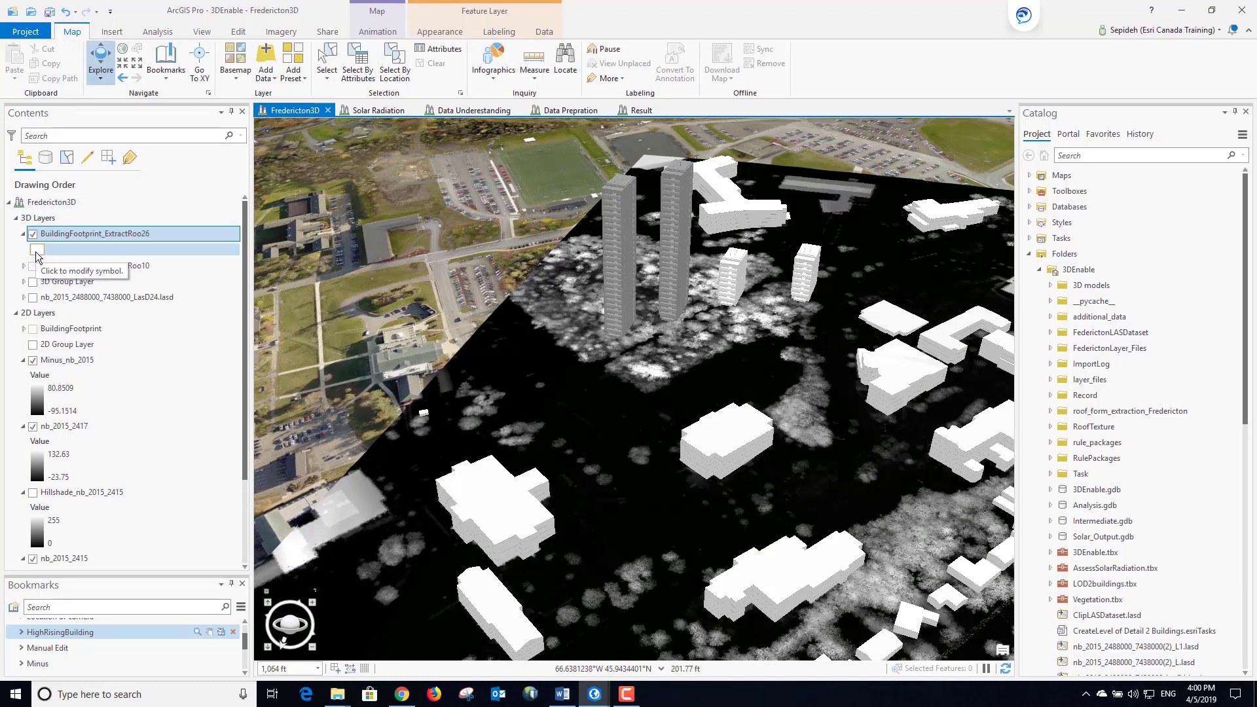
{"action": "left_click", "coordinate": [36, 252]}
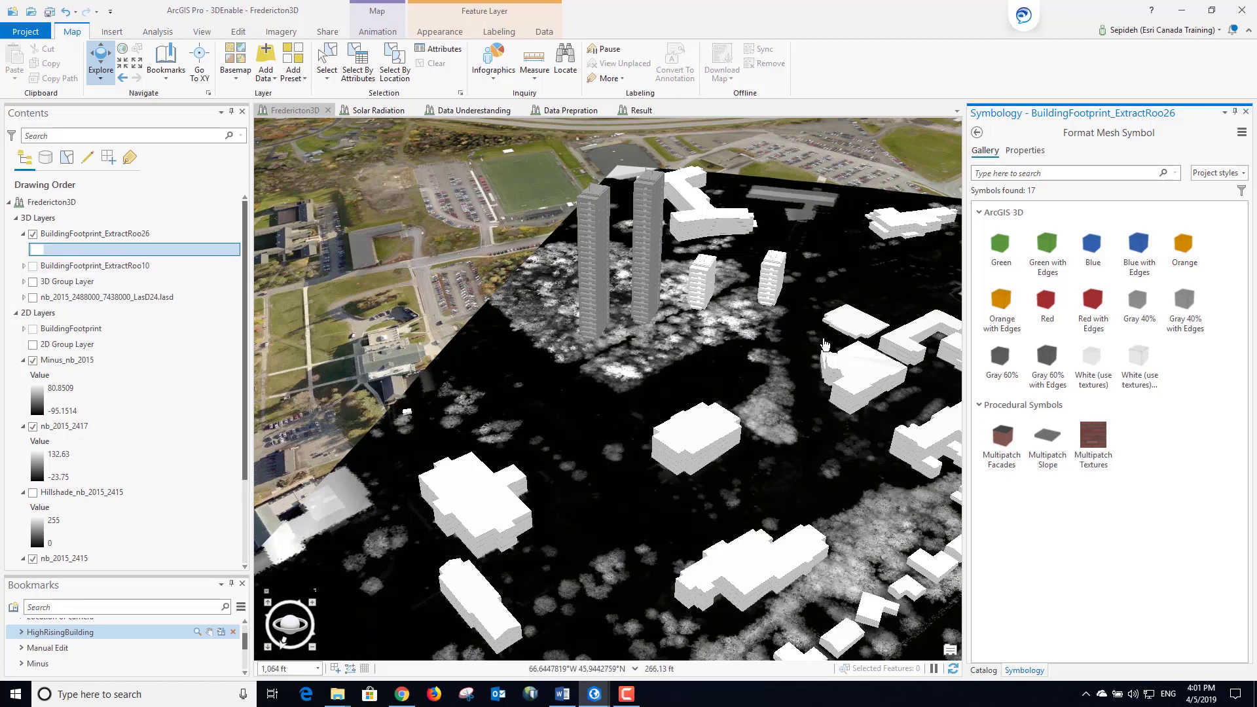
{"action": "left_click", "coordinate": [1025, 150]}
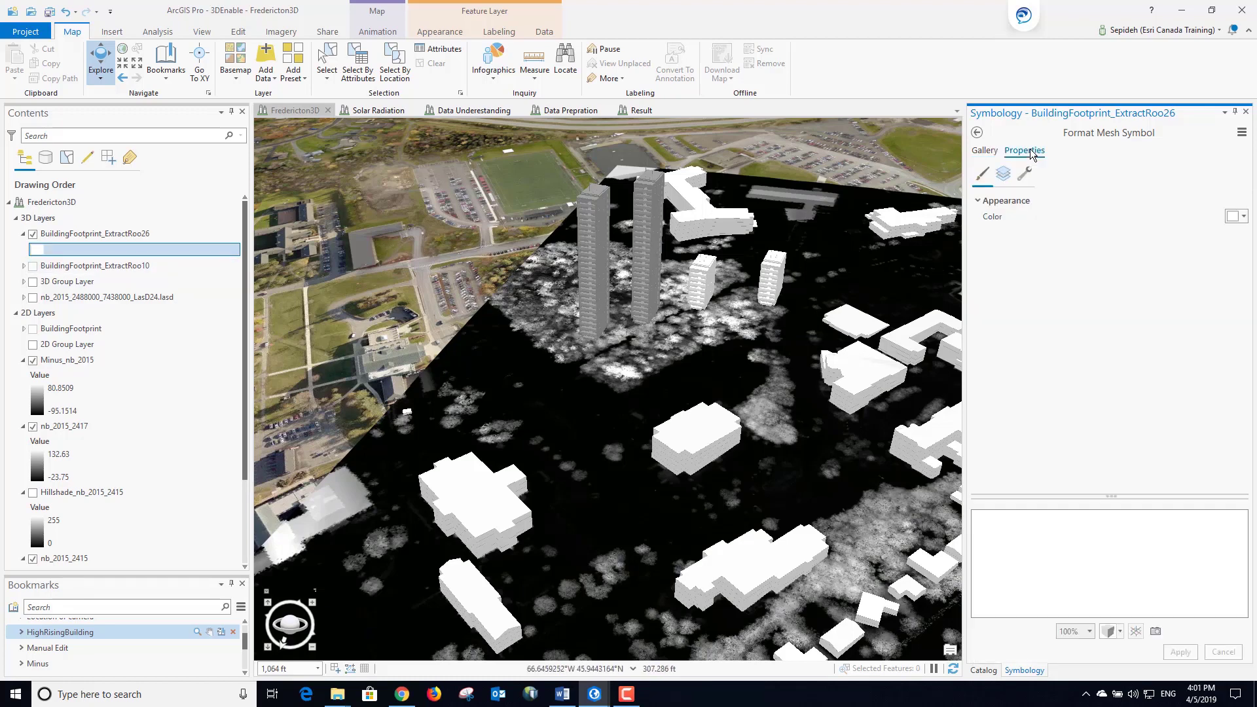
{"action": "left_click", "coordinate": [1005, 175]}
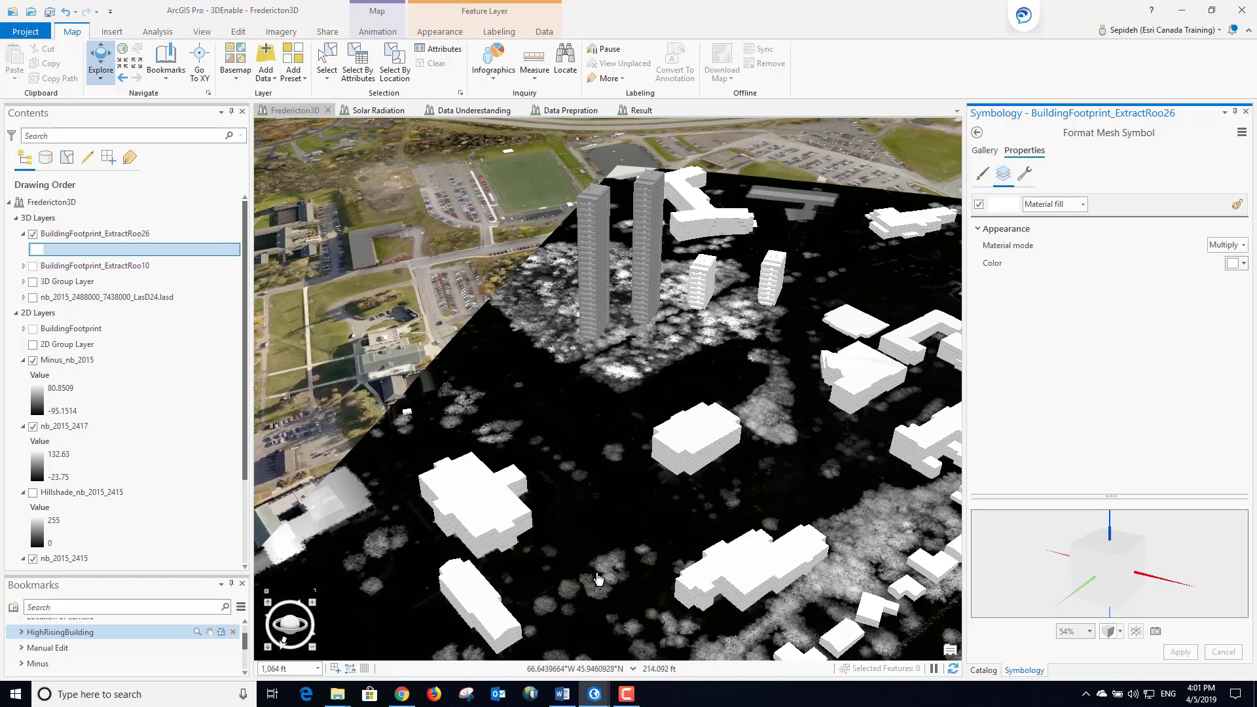
Switch to Chrome and look at the CityEngine Rule Packages page
{"action": "mouse_move", "coordinate": [409, 700]}
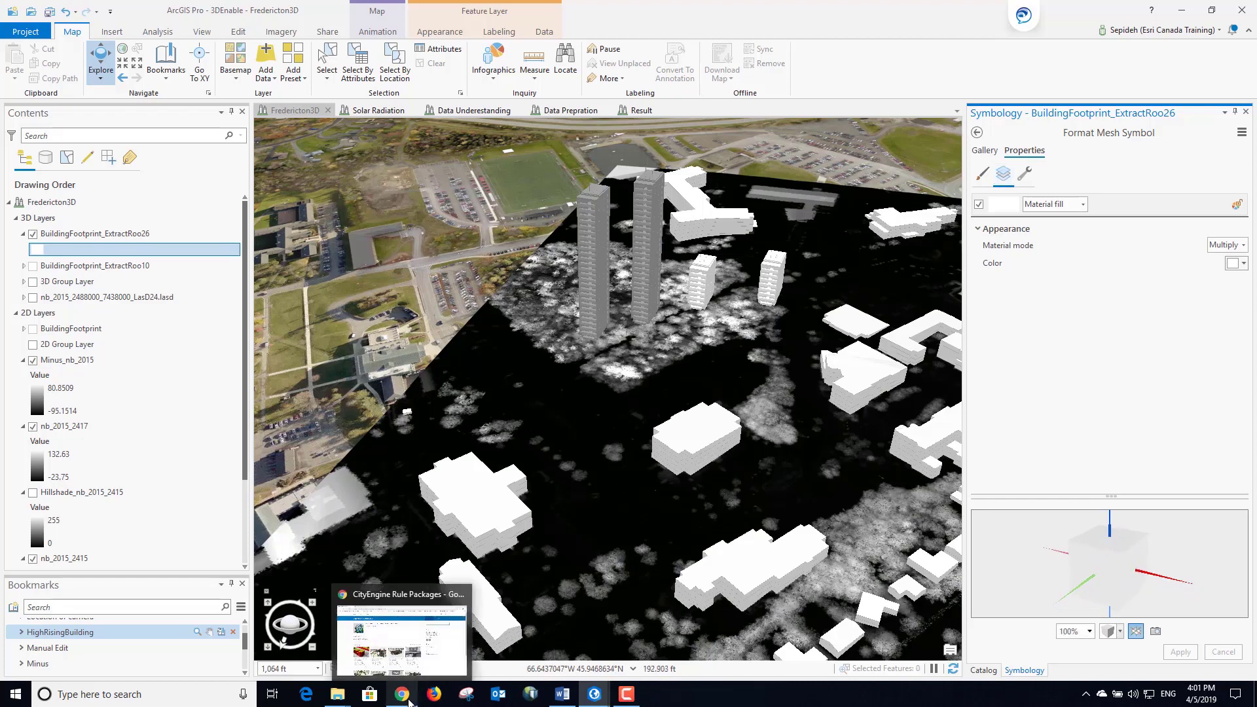
{"action": "left_click", "coordinate": [402, 694]}
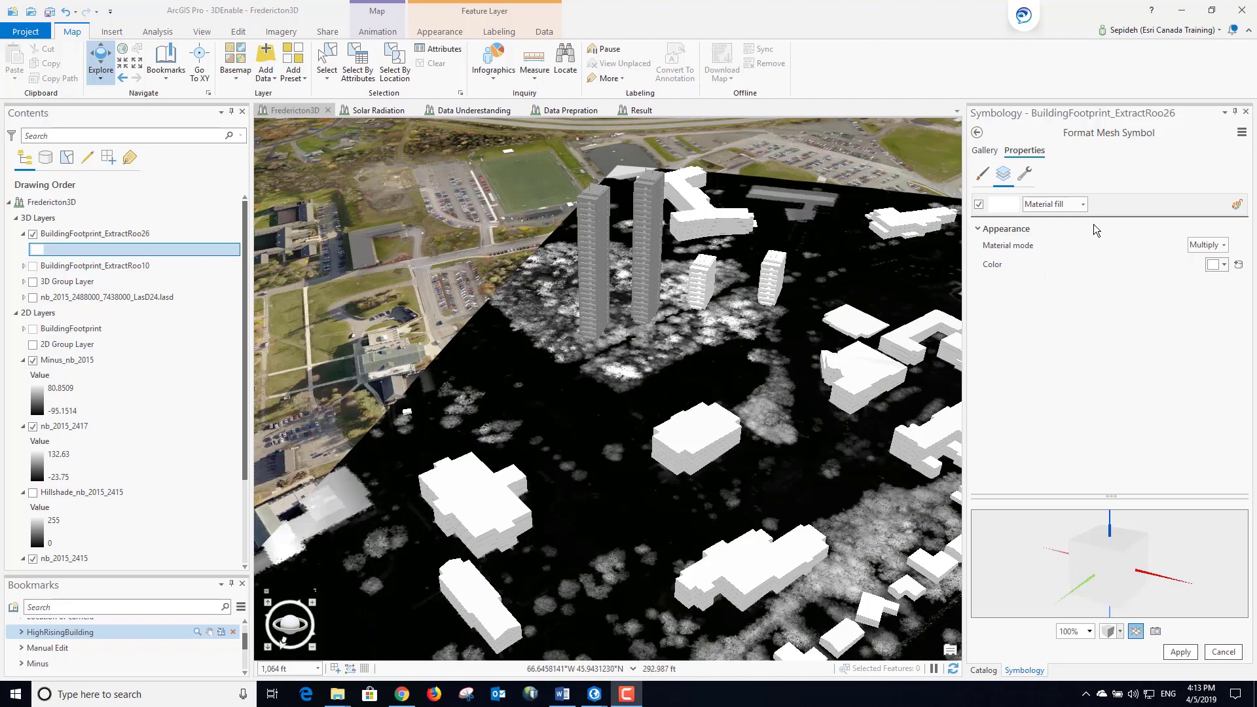
Change the mesh symbol from material fill to procedural fill and load the BuildingShell_with_Detail.rpk rule package
{"action": "left_click", "coordinate": [1084, 204]}
{"action": "left_click", "coordinate": [1070, 231]}
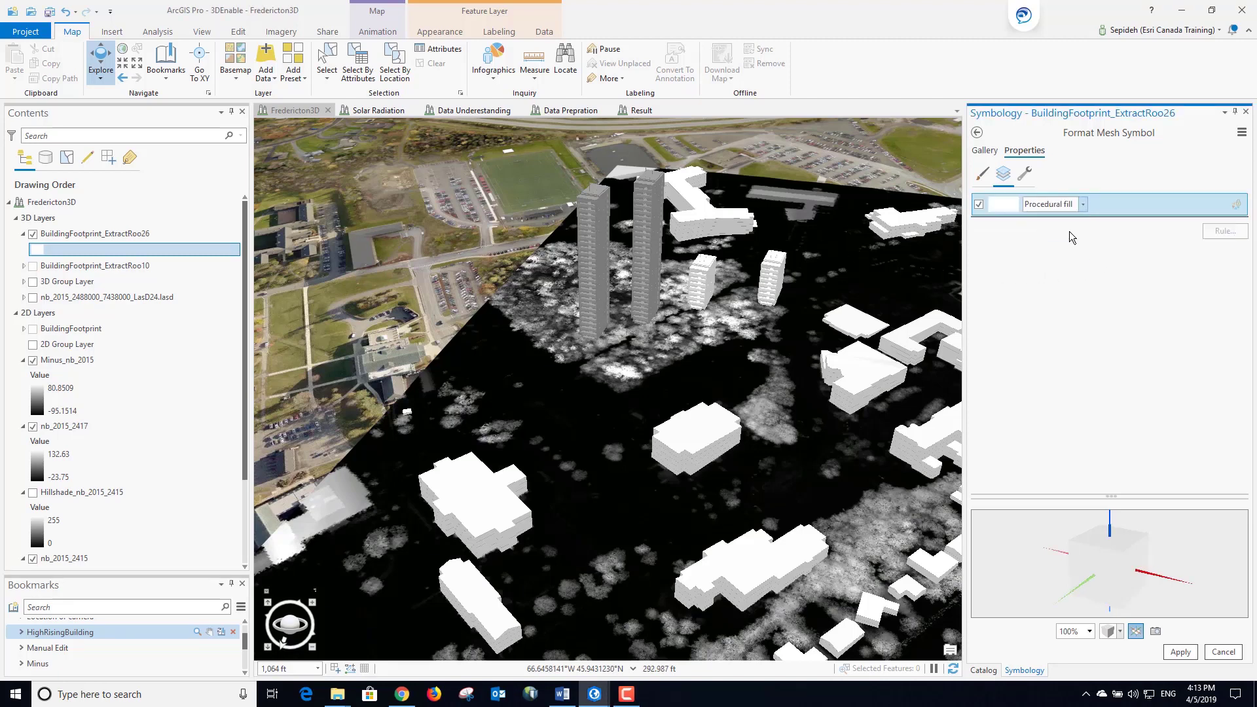
{"action": "left_click", "coordinate": [1225, 231]}
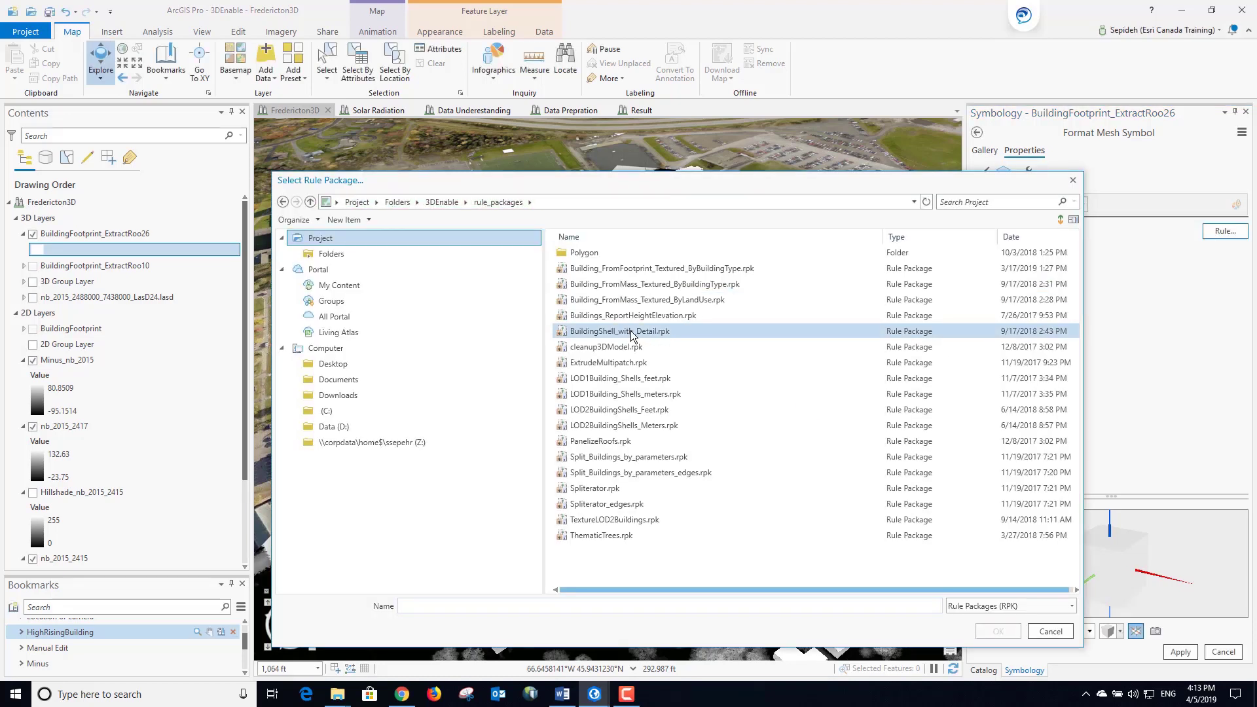
{"action": "left_click", "coordinate": [632, 331]}
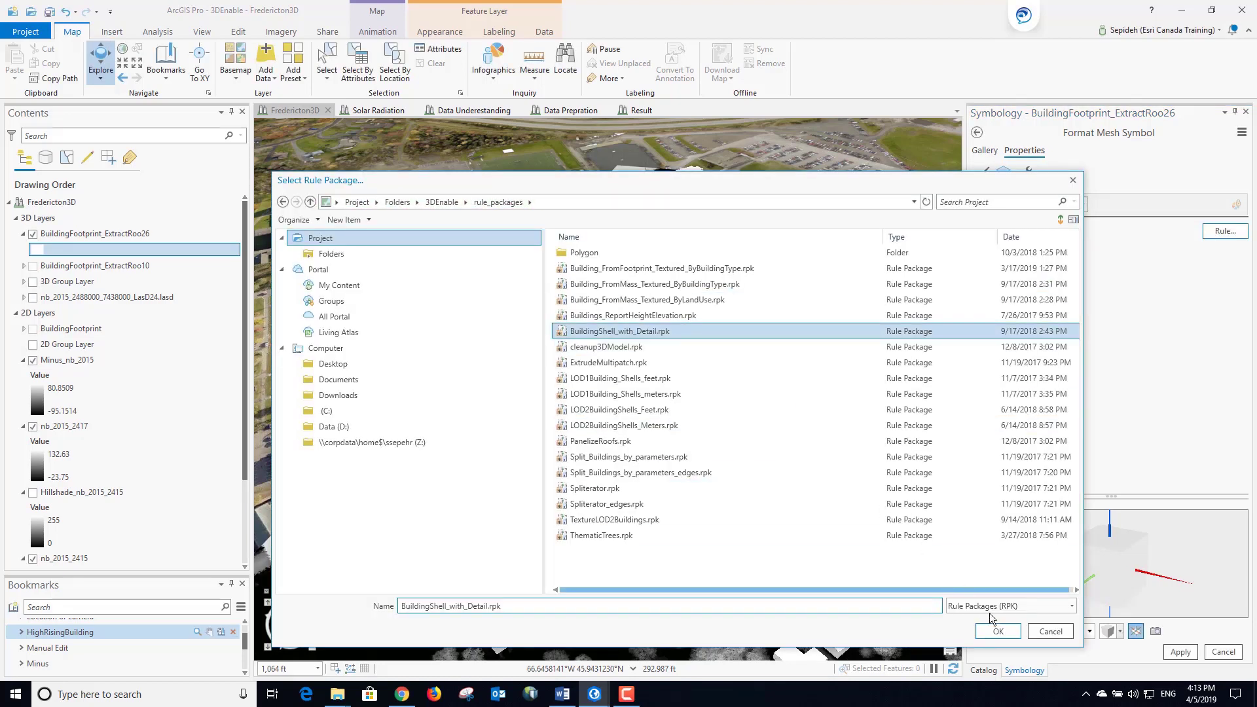
{"action": "left_click", "coordinate": [998, 632]}
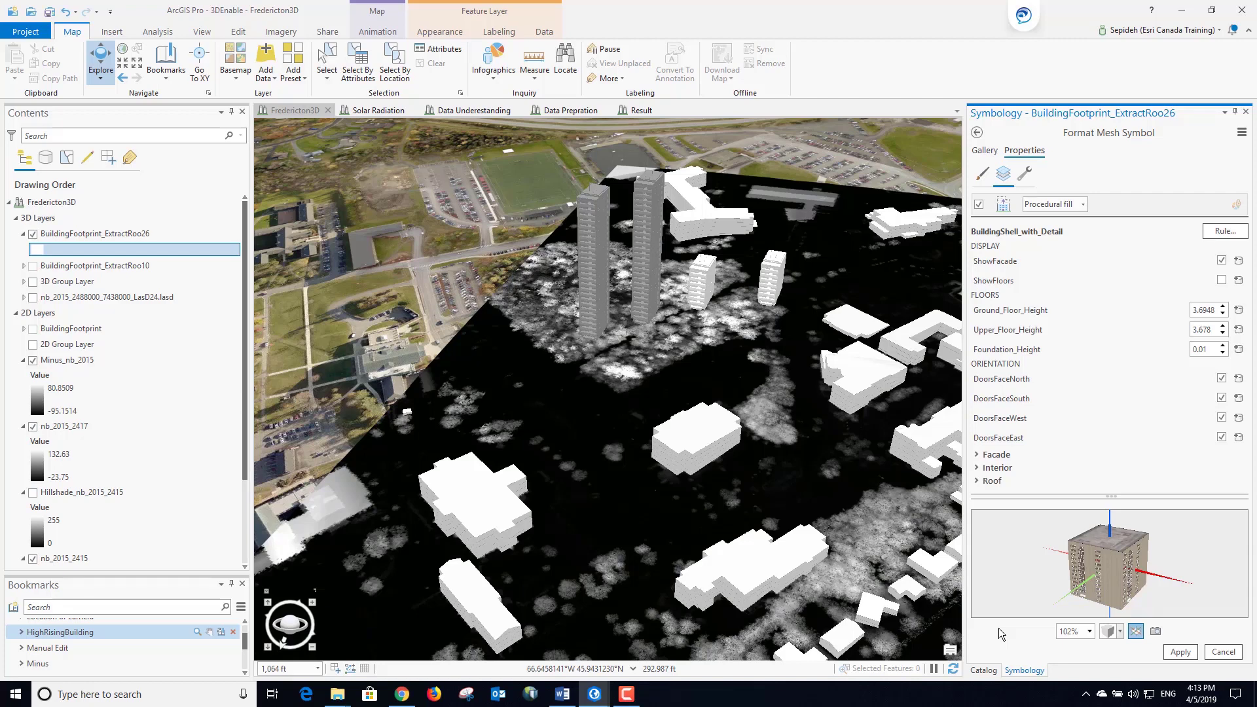
Set both Ground_Floor_Height and Upper_Floor_Height to 2 and apply the procedural symbol to the buildings
{"action": "double_click", "coordinate": [1191, 310]}
{"action": "type", "text": "2"}
{"action": "left_click_drag", "start_coordinate": [1211, 329], "coordinate": [1195, 327]}
{"action": "type", "text": "2"}
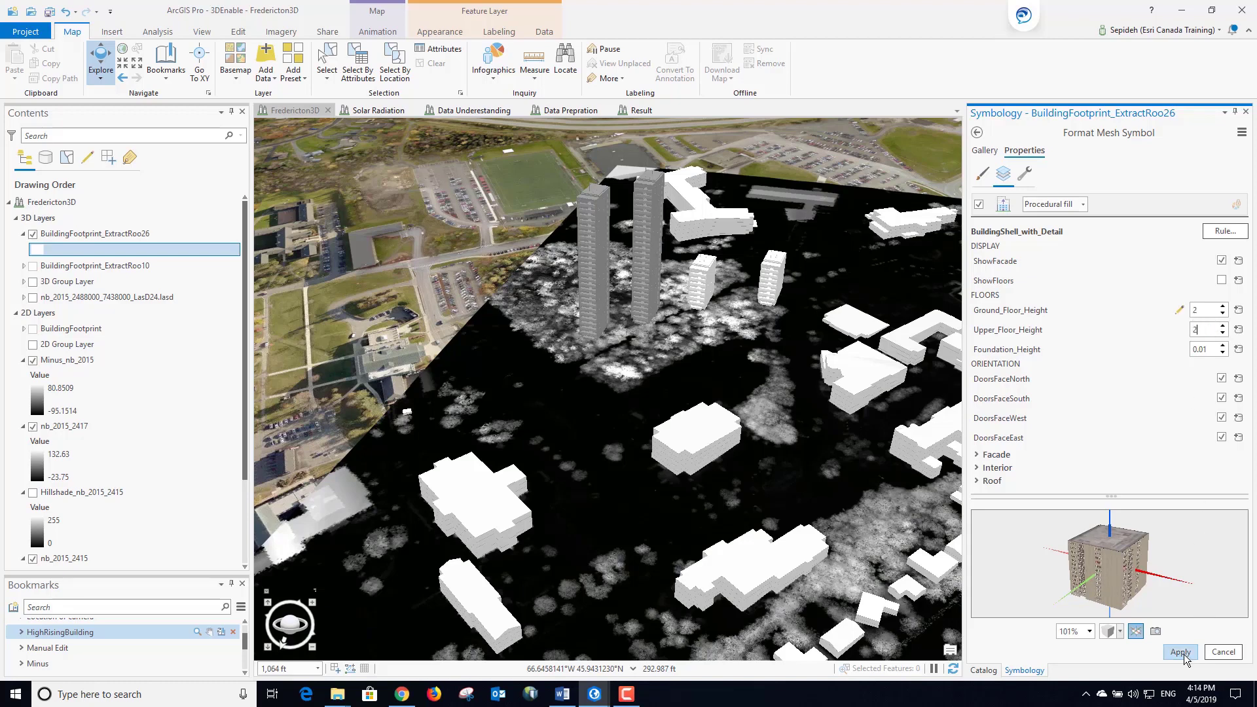
{"action": "left_click", "coordinate": [1180, 652]}
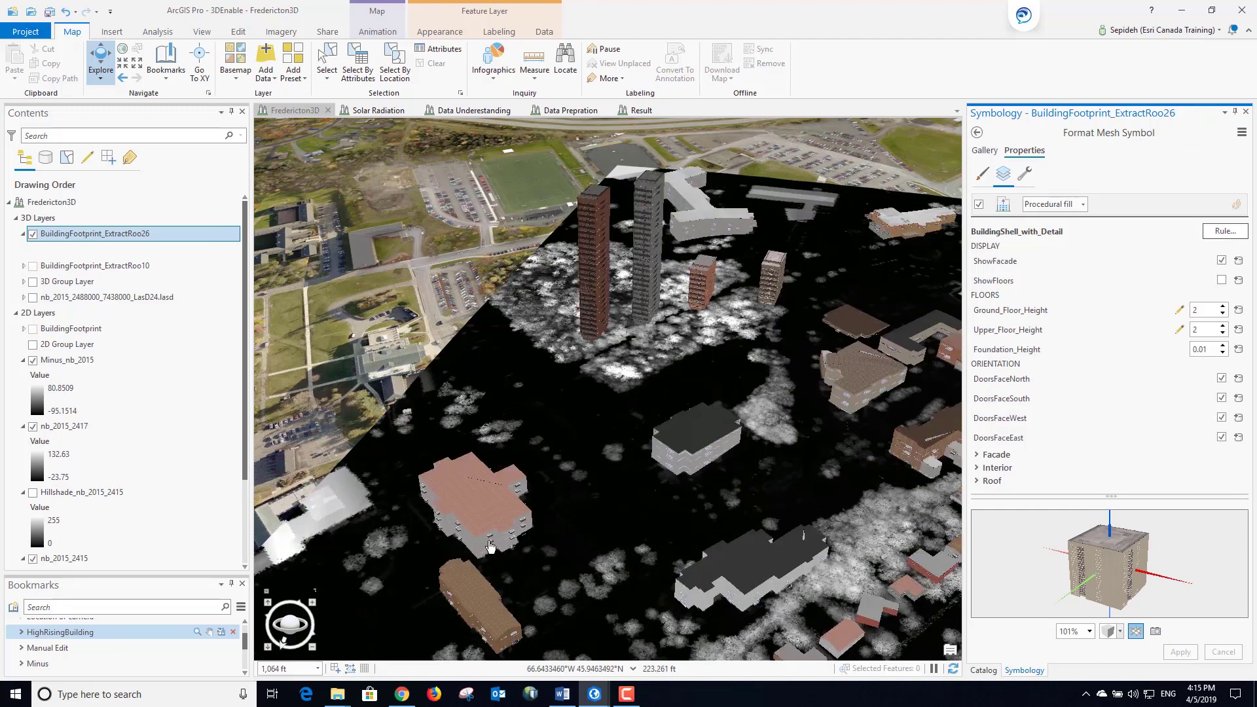
Examine the generated facades, balconies, windows and roof textures close up on several buildings across the scene
{"action": "scroll", "coordinate": [491, 547], "scroll_direction": "up", "scroll_amount": 3}
{"action": "scroll", "coordinate": [491, 547], "scroll_direction": "up", "scroll_amount": 5}
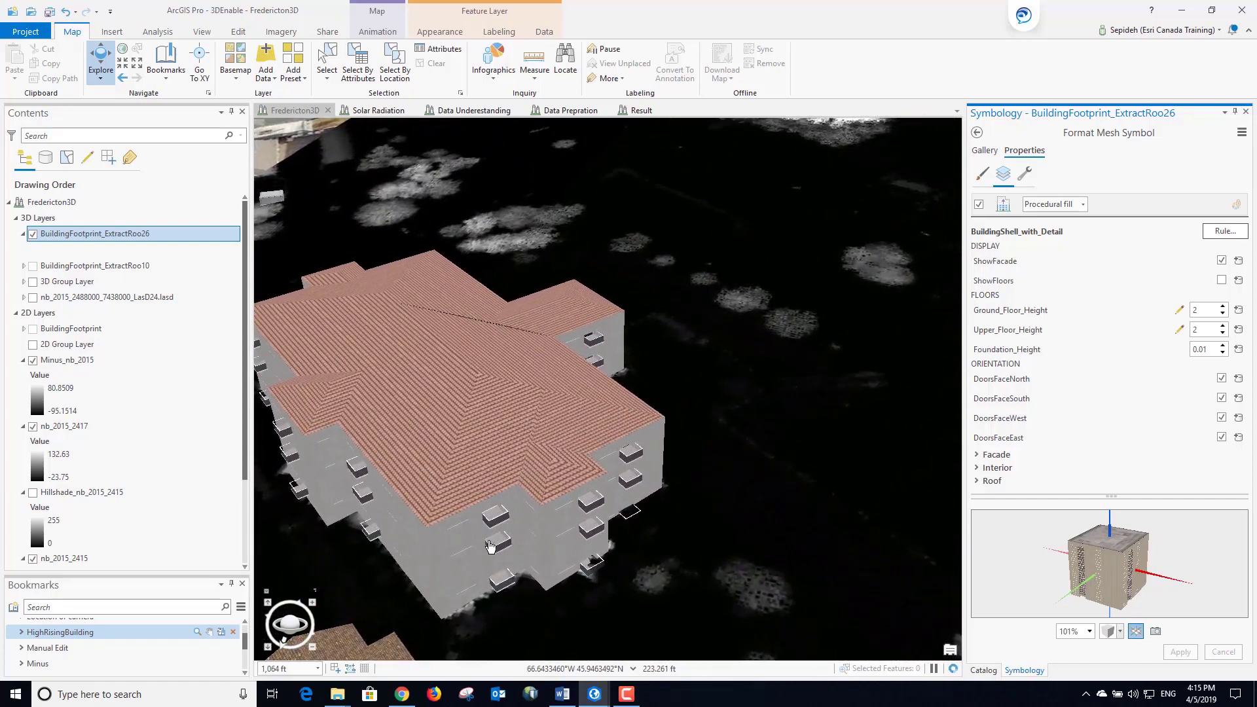
{"action": "left_click_drag", "start_coordinate": [587, 564], "coordinate": [481, 134]}
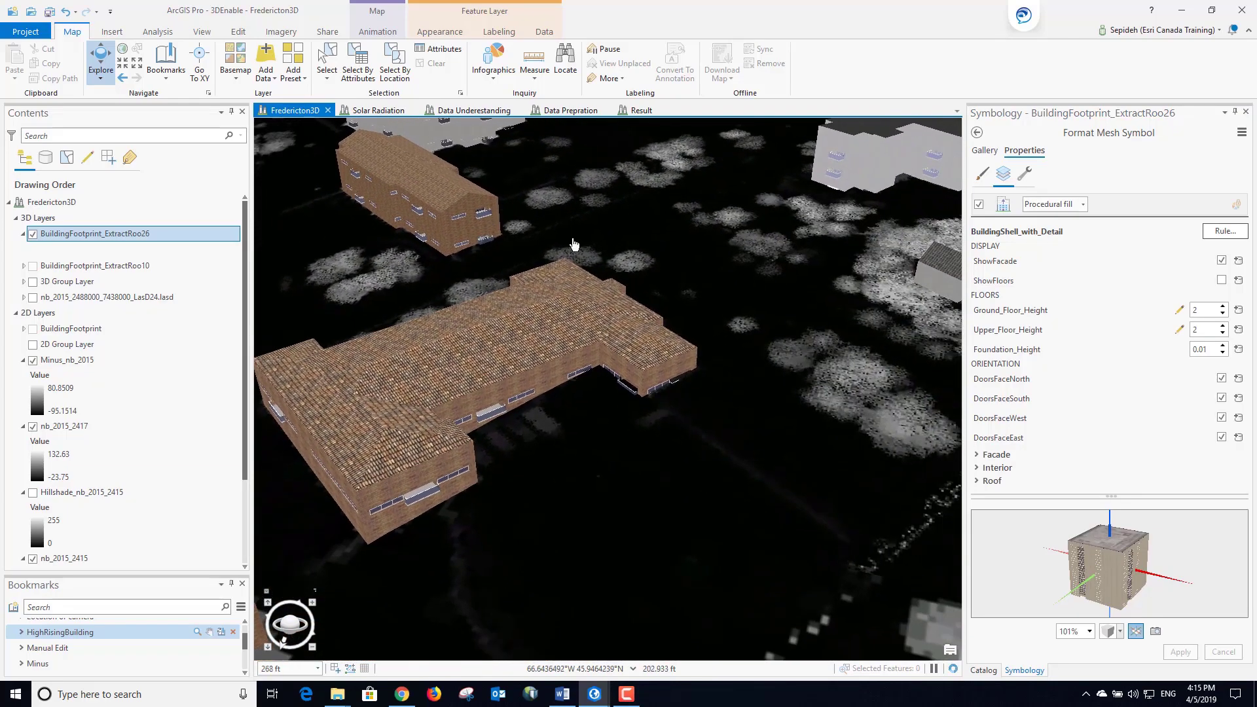
{"action": "left_click_drag", "start_coordinate": [677, 424], "coordinate": [449, 458]}
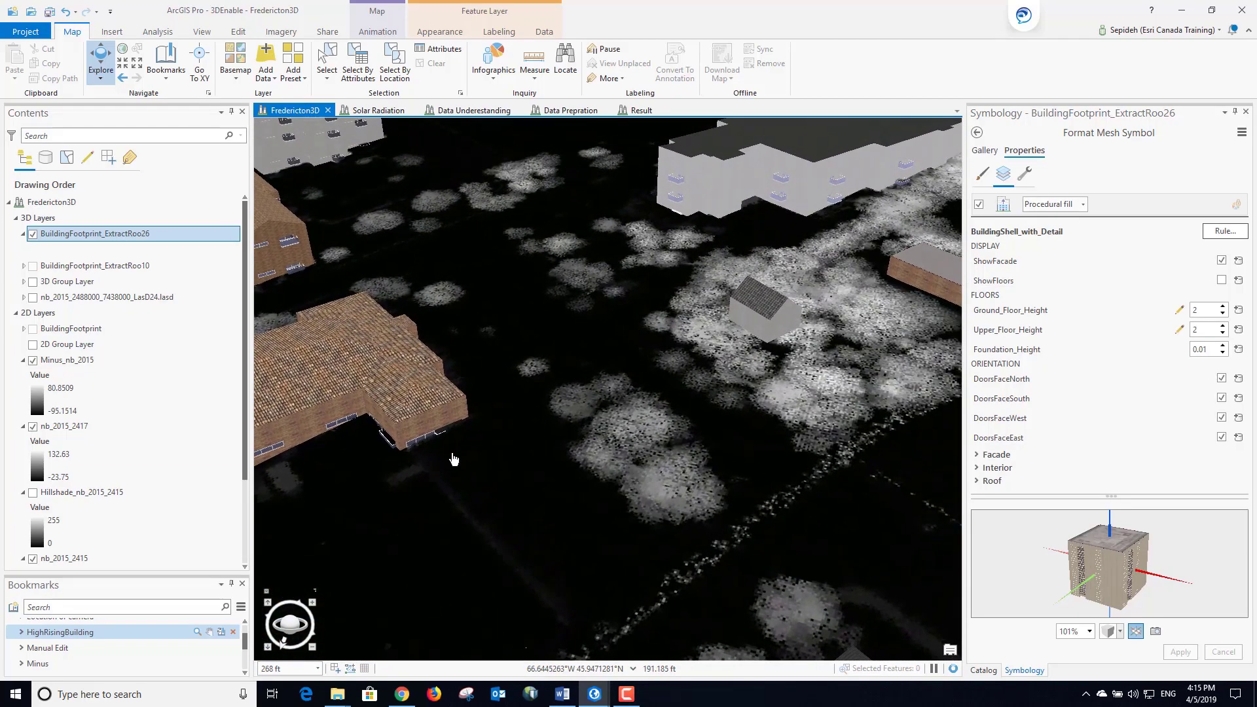
{"action": "left_click_drag", "start_coordinate": [796, 258], "coordinate": [414, 344]}
{"action": "left_click_drag", "start_coordinate": [631, 330], "coordinate": [606, 358]}
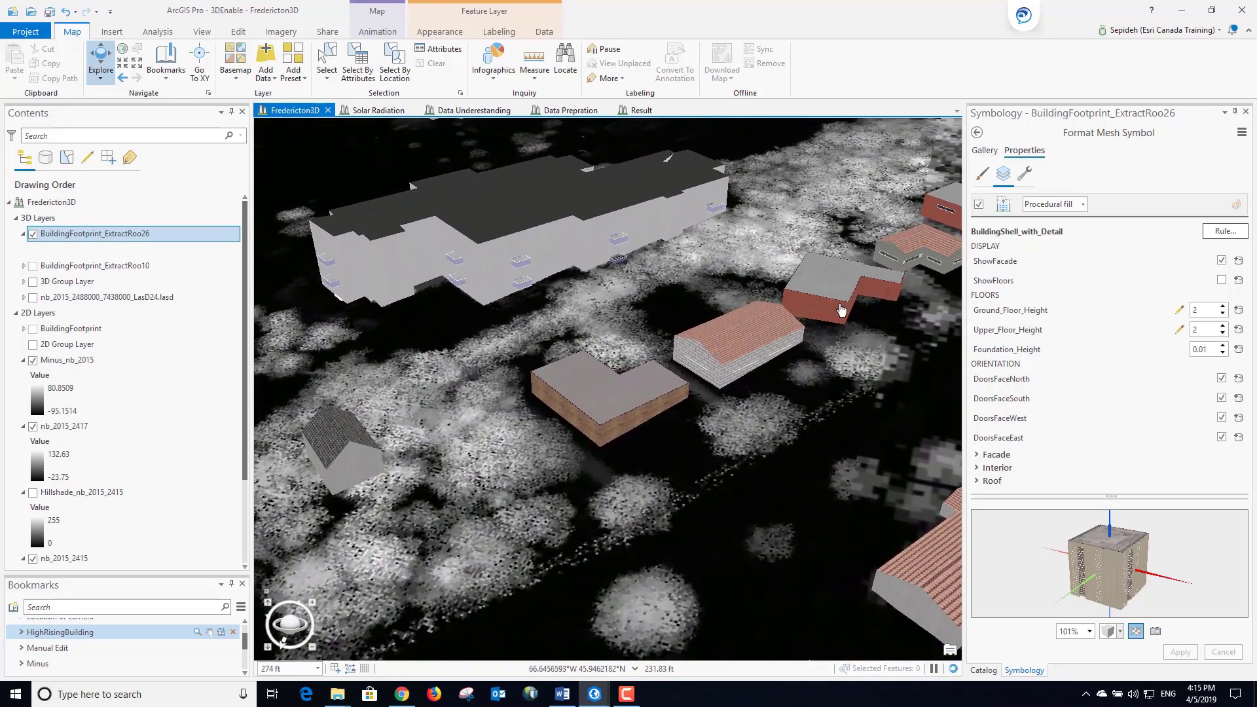
{"action": "left_click_drag", "start_coordinate": [853, 297], "coordinate": [591, 323]}
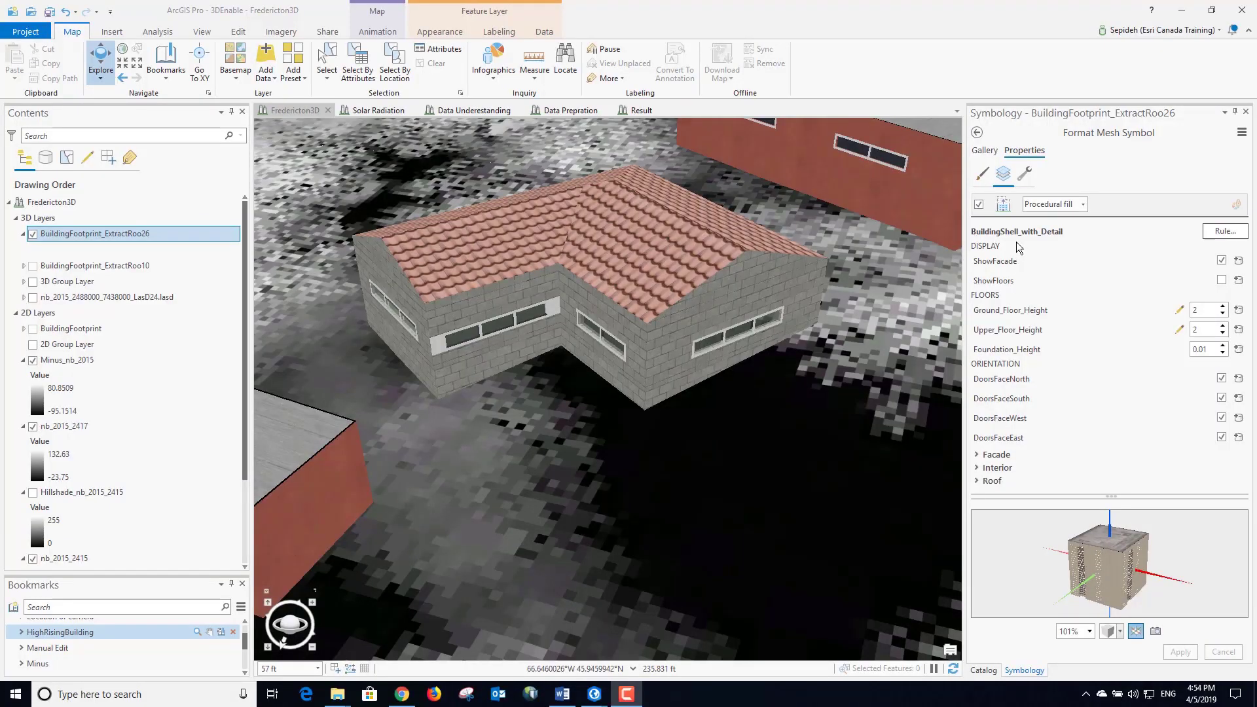
Close the symbology settings, show nb_2015_2488000_7438000_LasD24.lasd instead of BuildingFootprint_ExtractRoo26, and fit the view to the LAS dataset
{"action": "left_click", "coordinate": [1246, 112]}
{"action": "left_click", "coordinate": [33, 296]}
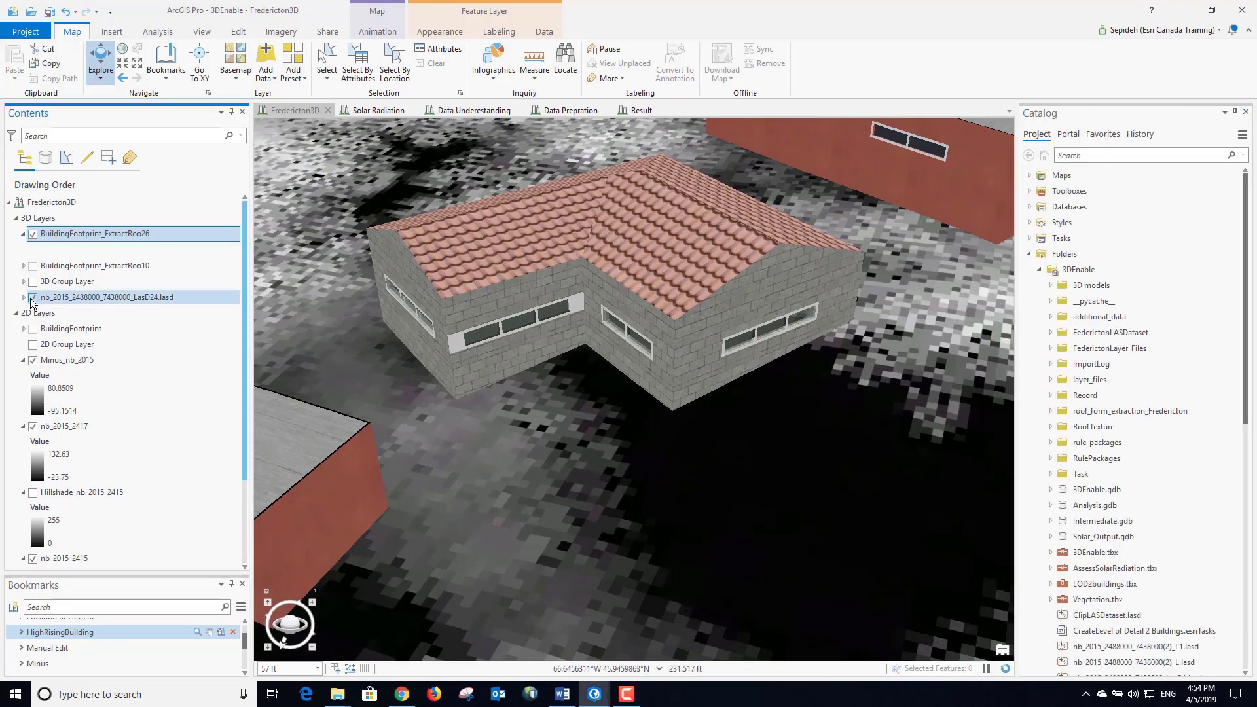
{"action": "left_click", "coordinate": [33, 234]}
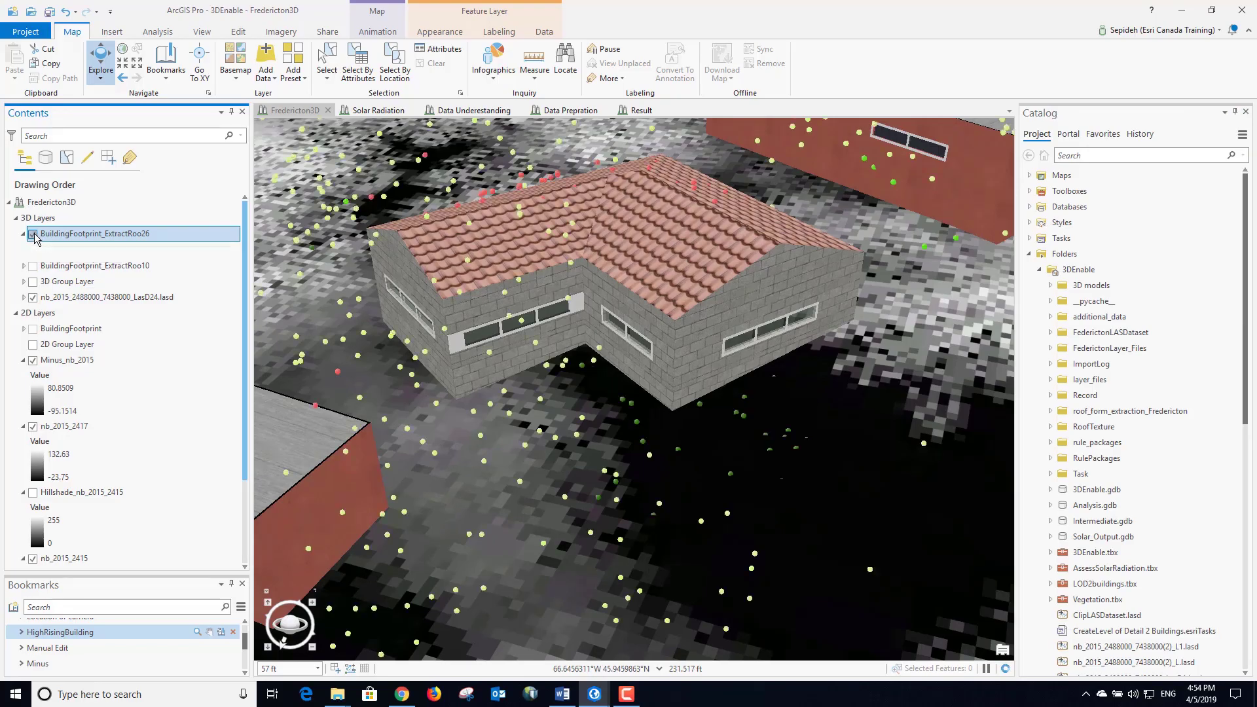
{"action": "right_click", "coordinate": [79, 298]}
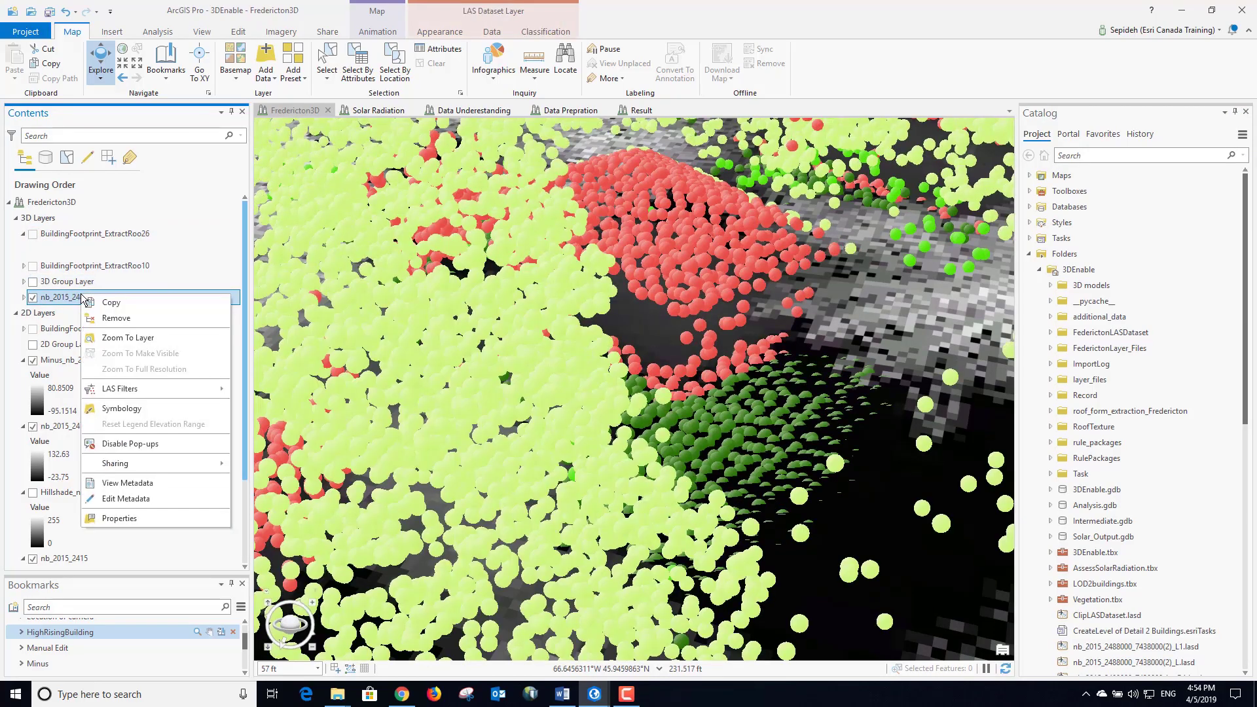
{"action": "left_click", "coordinate": [127, 337]}
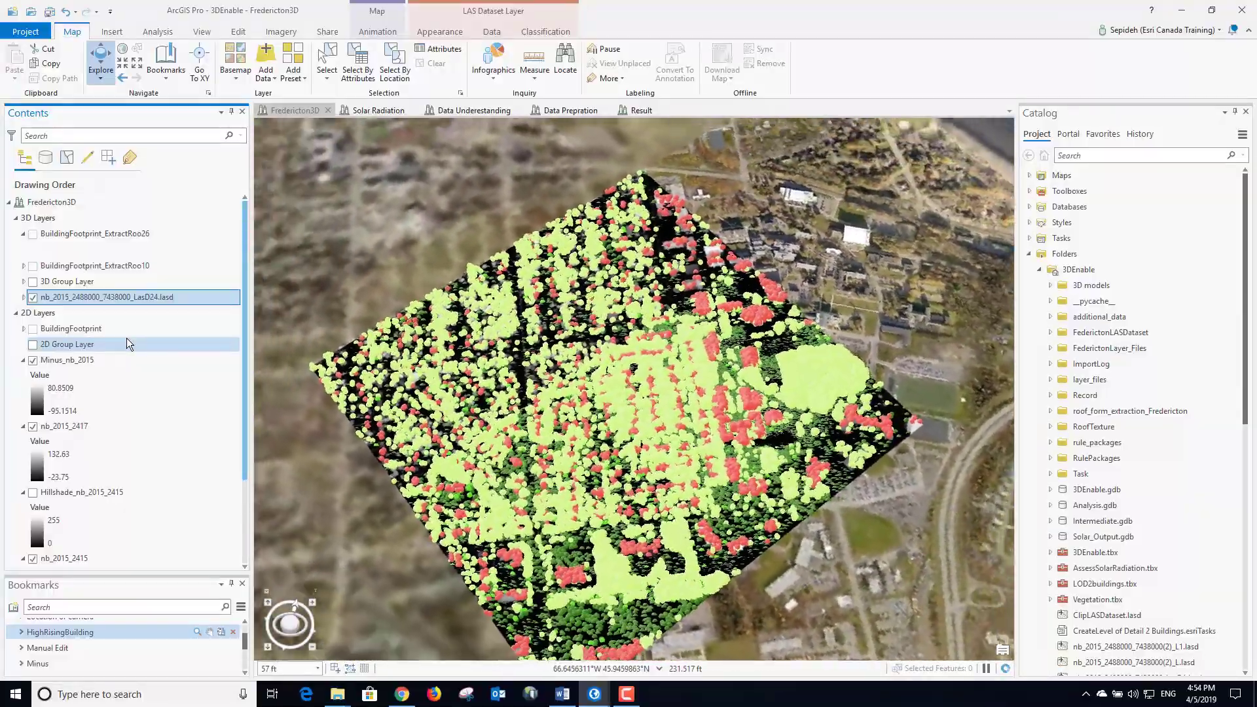
Open the VegetationExtraction geoprocessing tool
{"action": "right_click", "coordinate": [127, 339]}
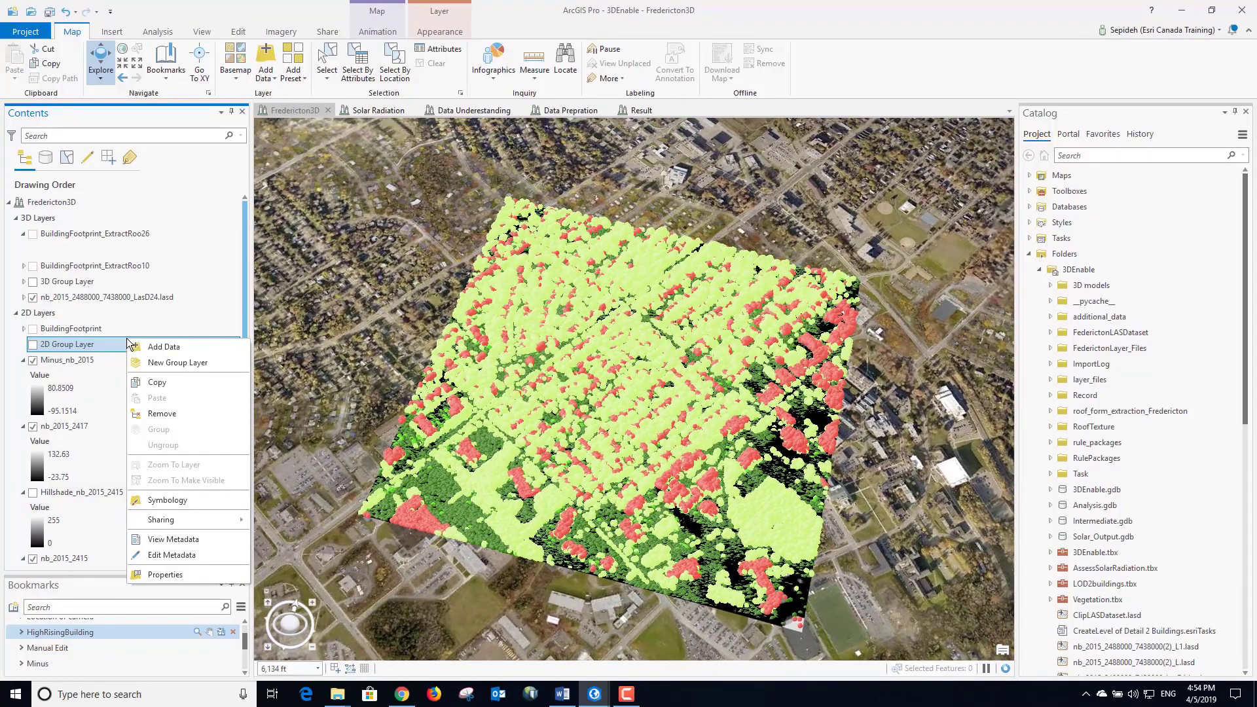
{"action": "left_click", "coordinate": [158, 31]}
{"action": "left_click", "coordinate": [690, 77]}
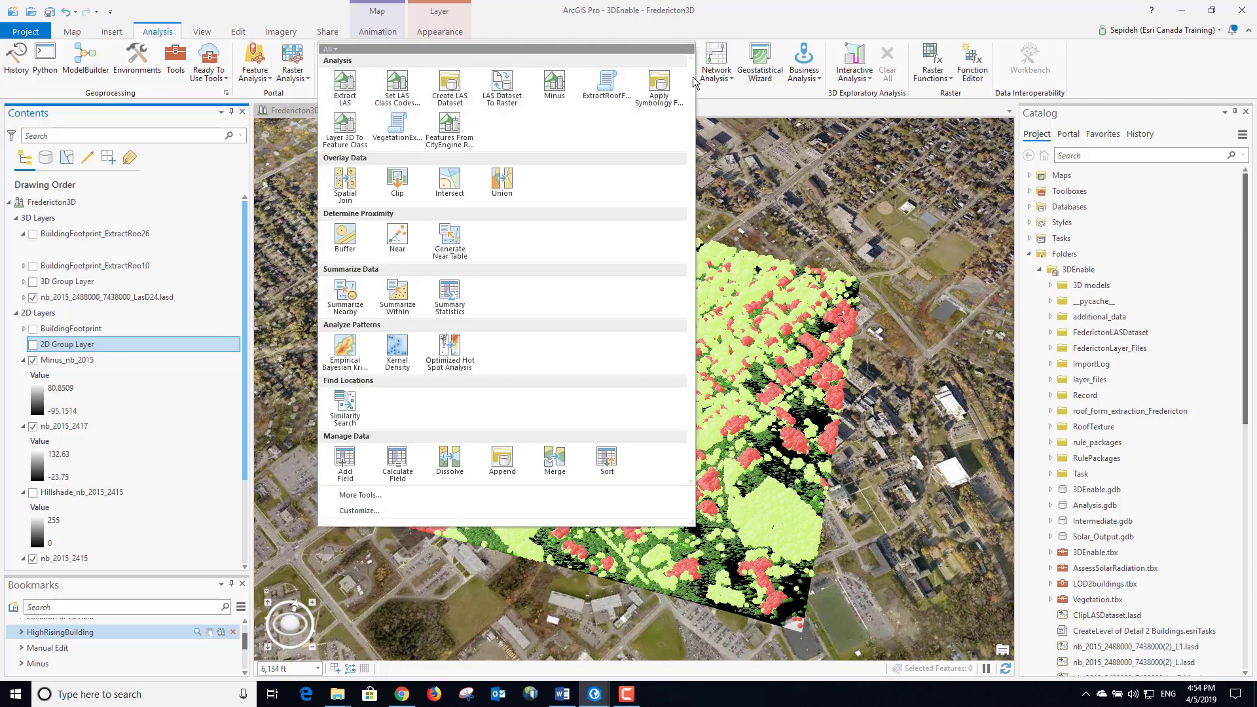
{"action": "left_click", "coordinate": [397, 128]}
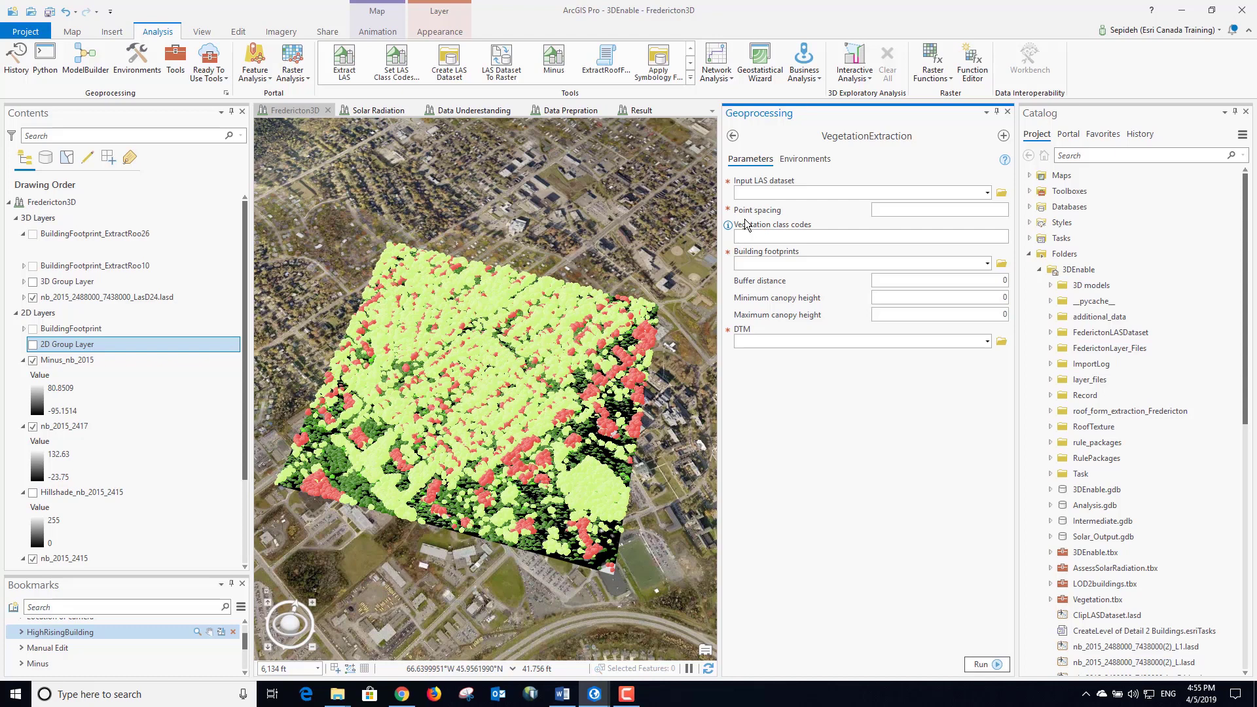
Exclude class 6 Building from the LAS filter of nb_2015_2488000_7438000_LasD24.lasd, keeping only the low, medium and high vegetation classes
{"action": "right_click", "coordinate": [148, 296]}
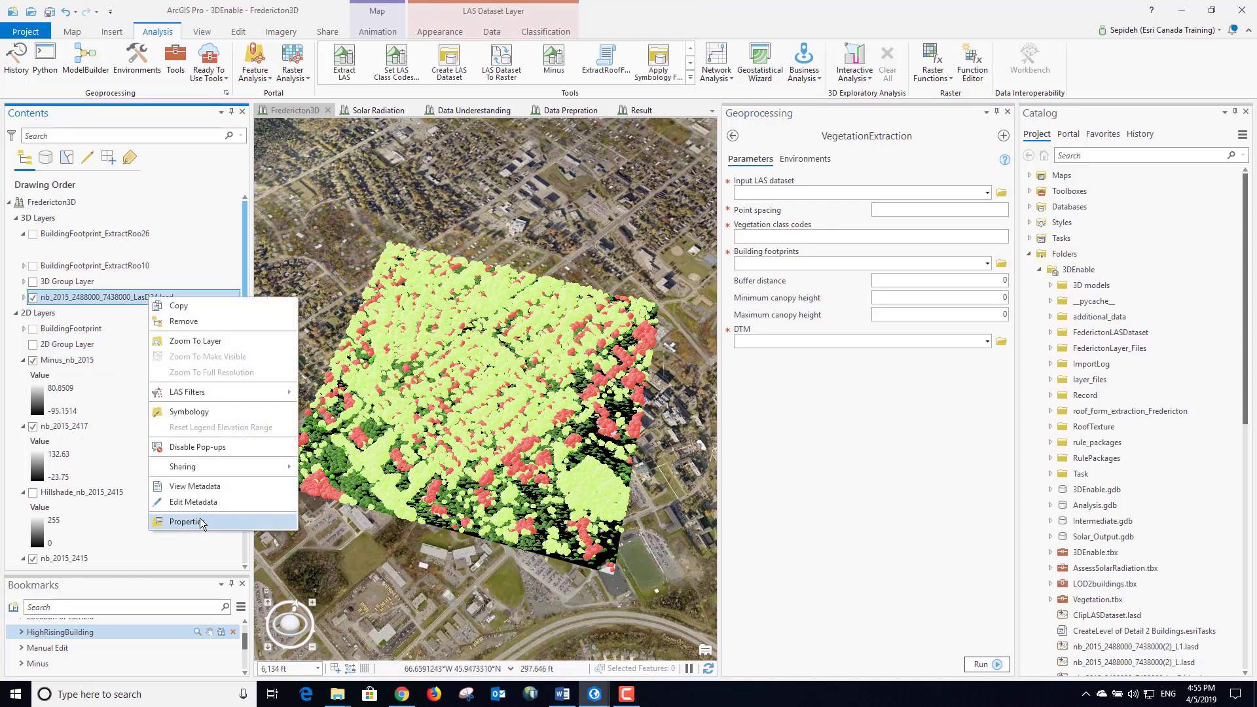
{"action": "left_click", "coordinate": [187, 522]}
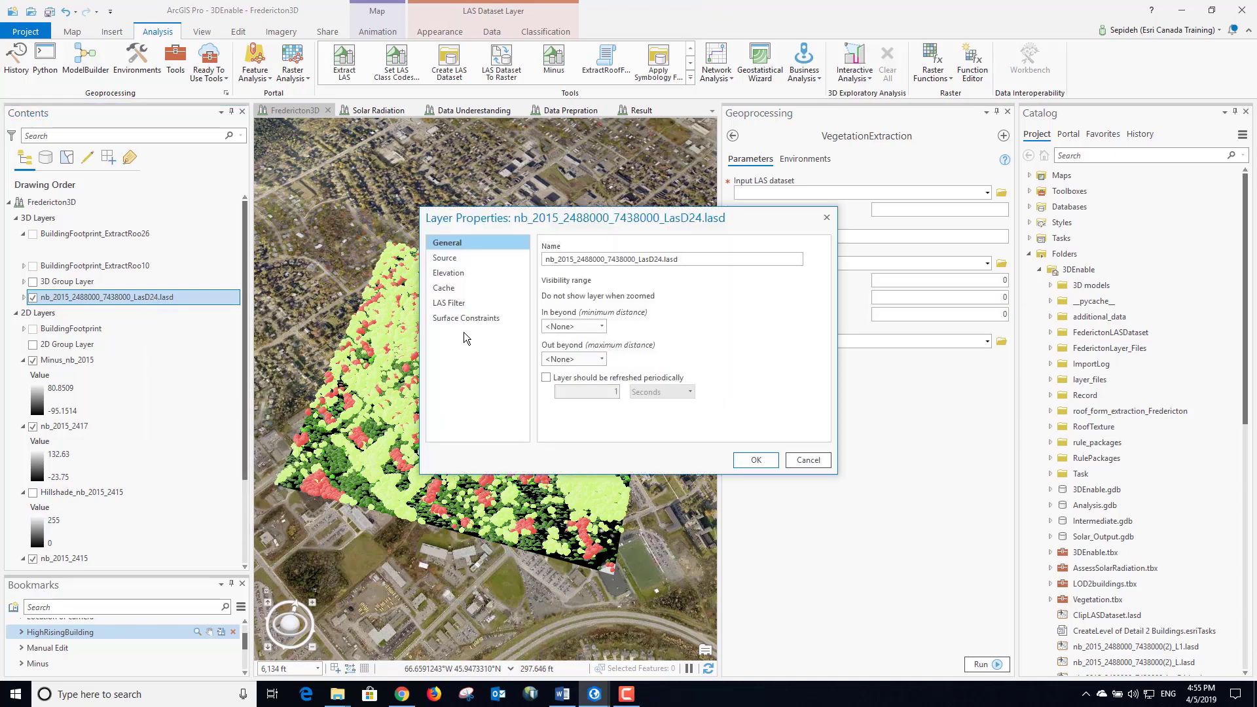
{"action": "left_click", "coordinate": [450, 304]}
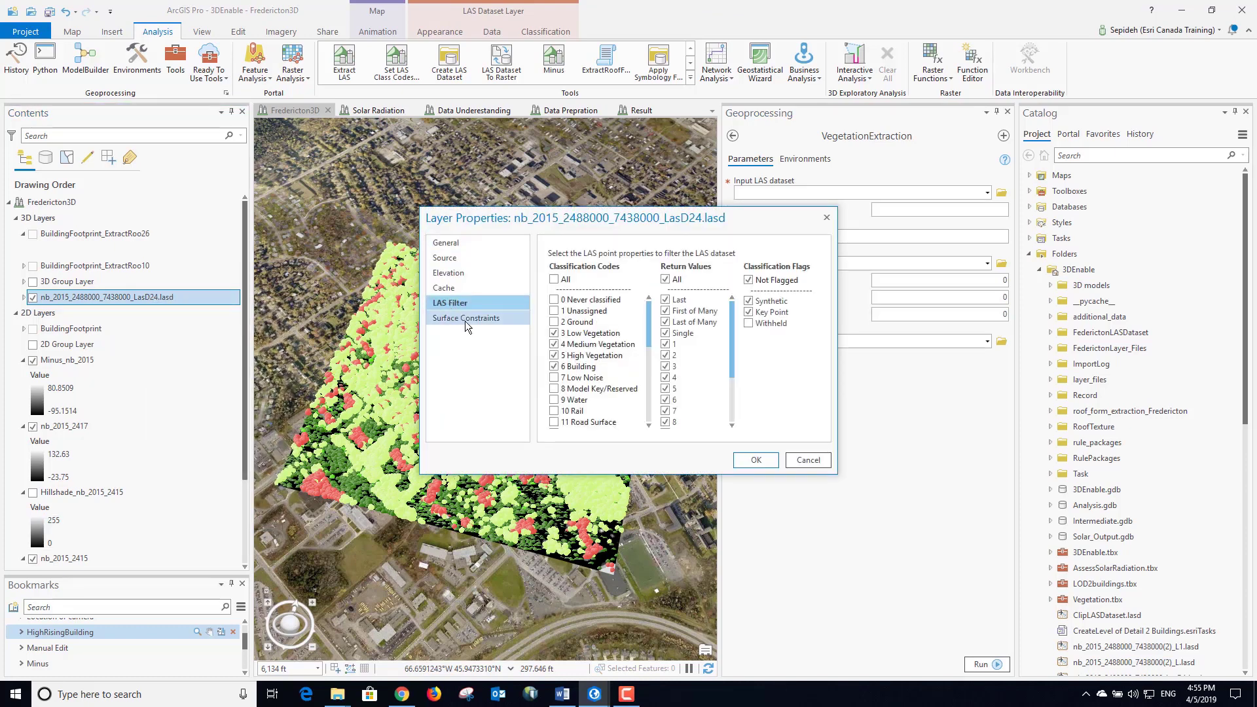
{"action": "left_click", "coordinate": [756, 460]}
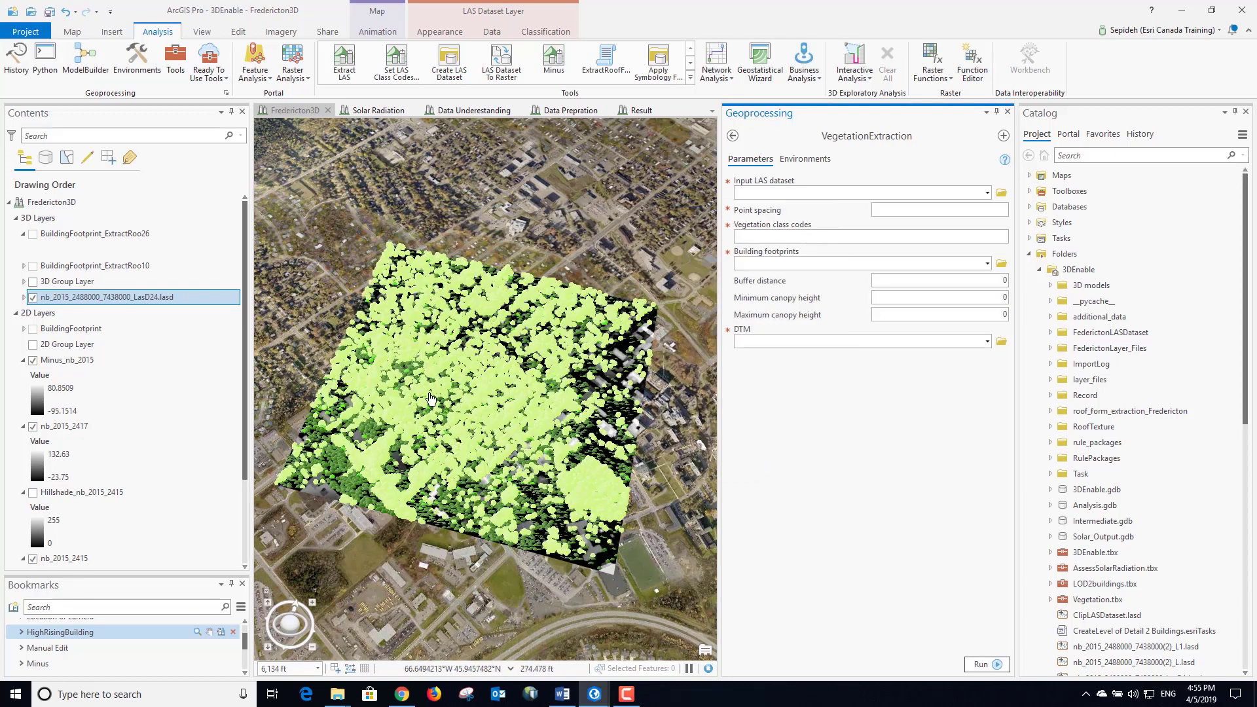
Use nb_2015_2488000_7438000_LasD24.lasd as the input LAS dataset, with point spacing 0.3 and vegetation class codes 3;4;5
{"action": "left_click", "coordinate": [119, 296]}
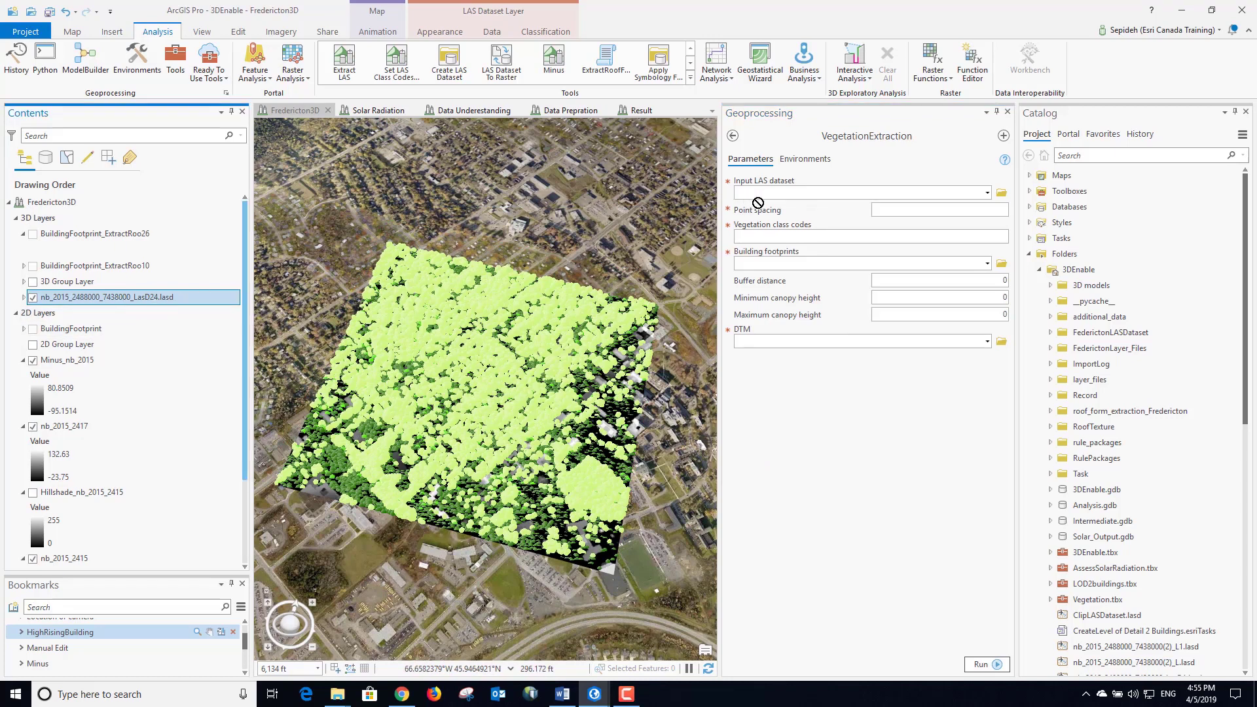
{"action": "left_click_drag", "start_coordinate": [774, 197], "coordinate": [775, 193]}
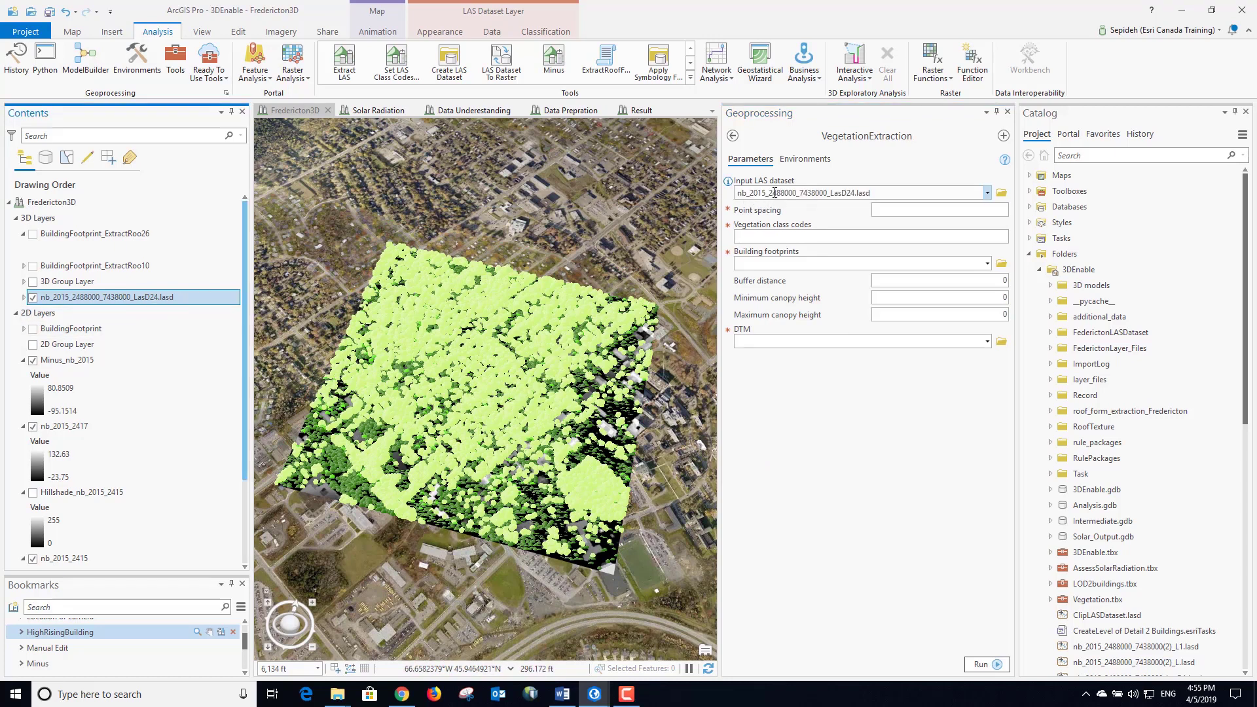
{"action": "left_click", "coordinate": [986, 210]}
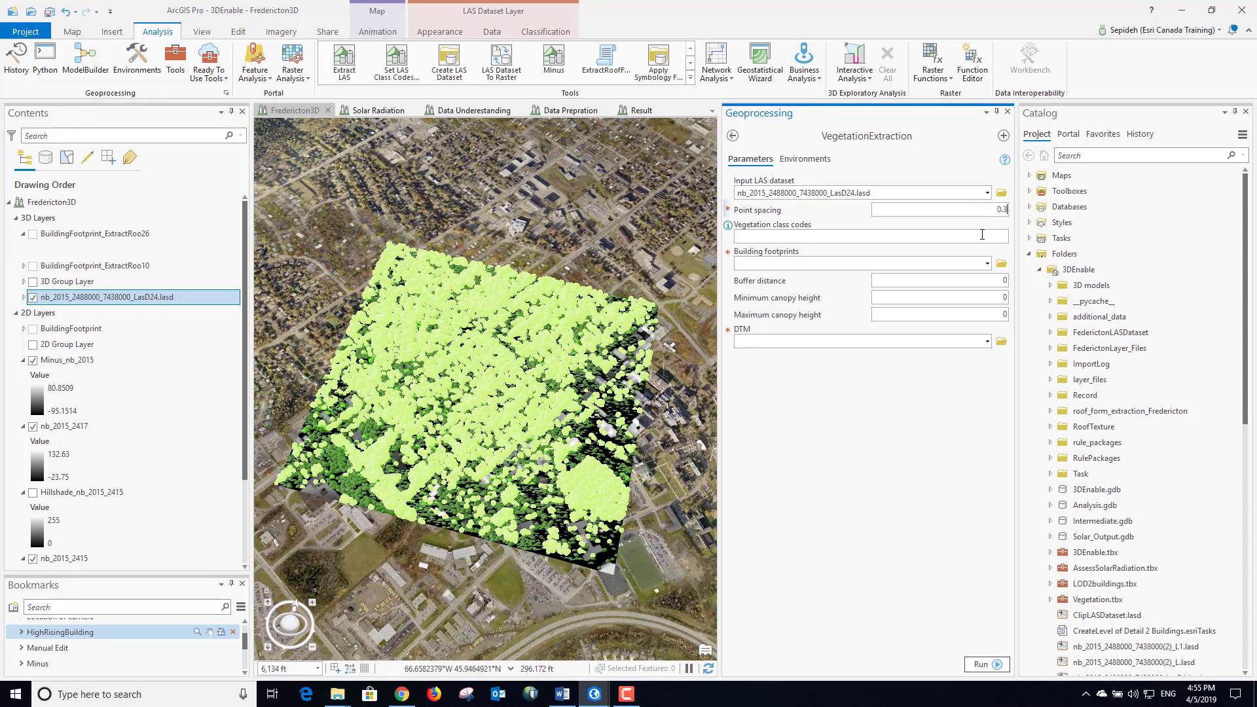
{"action": "left_click", "coordinate": [761, 235]}
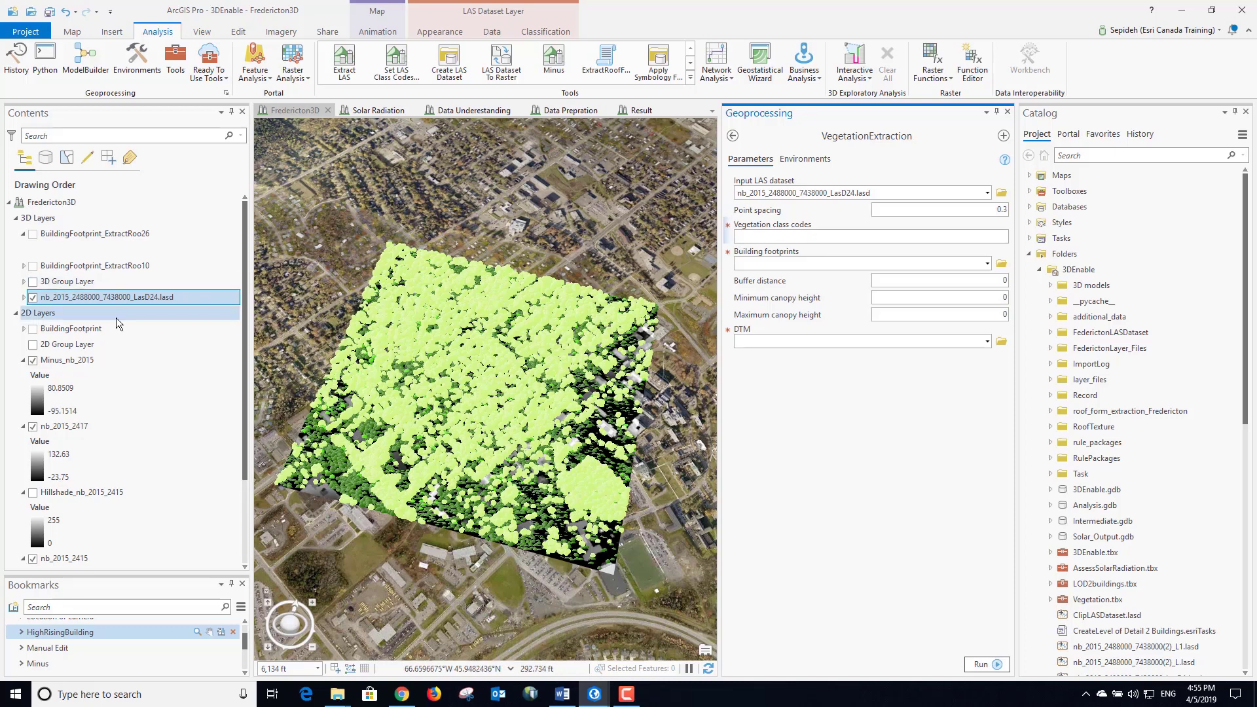
{"action": "left_click", "coordinate": [24, 297]}
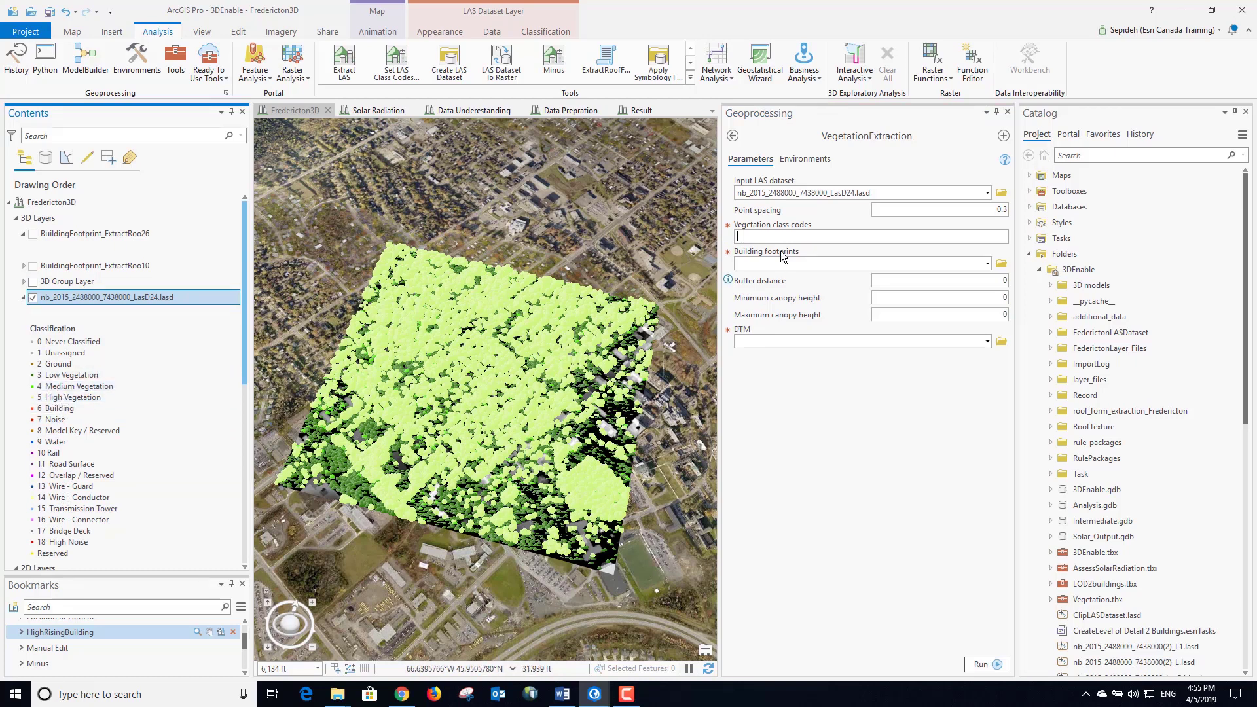
{"action": "type", "text": "3;4;5"}
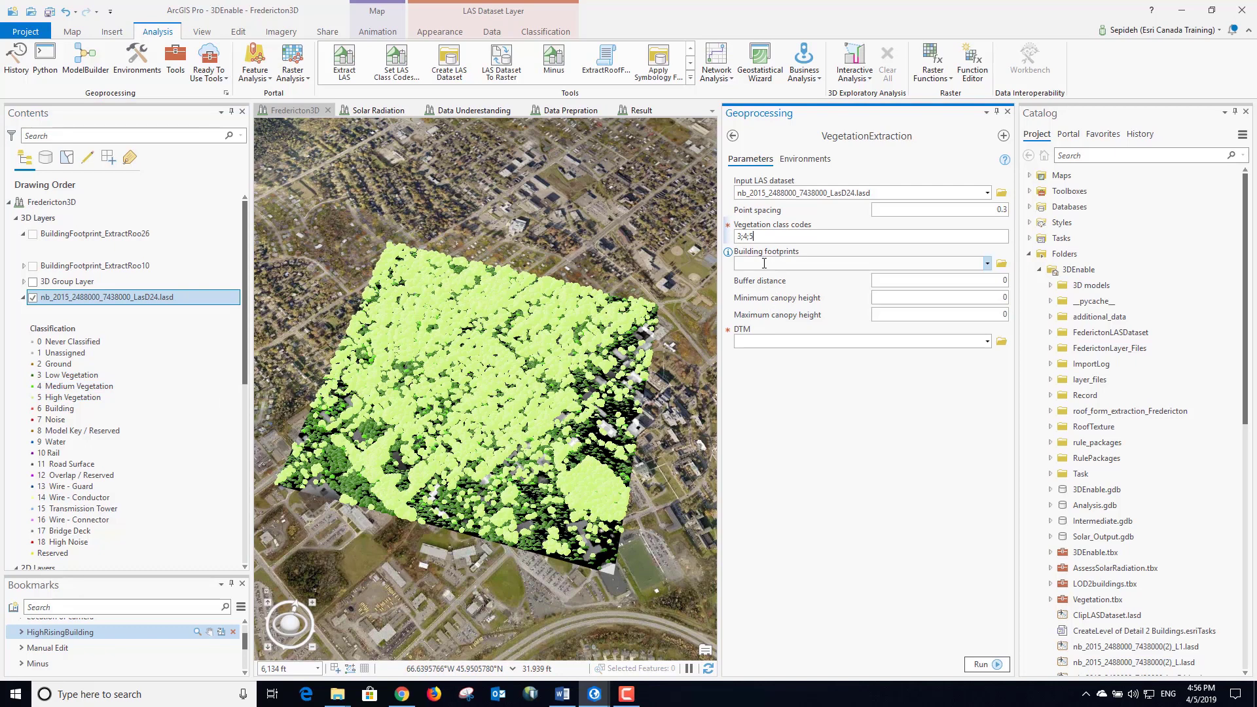
Set building footprints to BuildingFootprint, buffer distance 1, minimum canopy height 4, maximum canopy height 30, and DTM to nb_2015_2415
{"action": "left_click", "coordinate": [986, 264]}
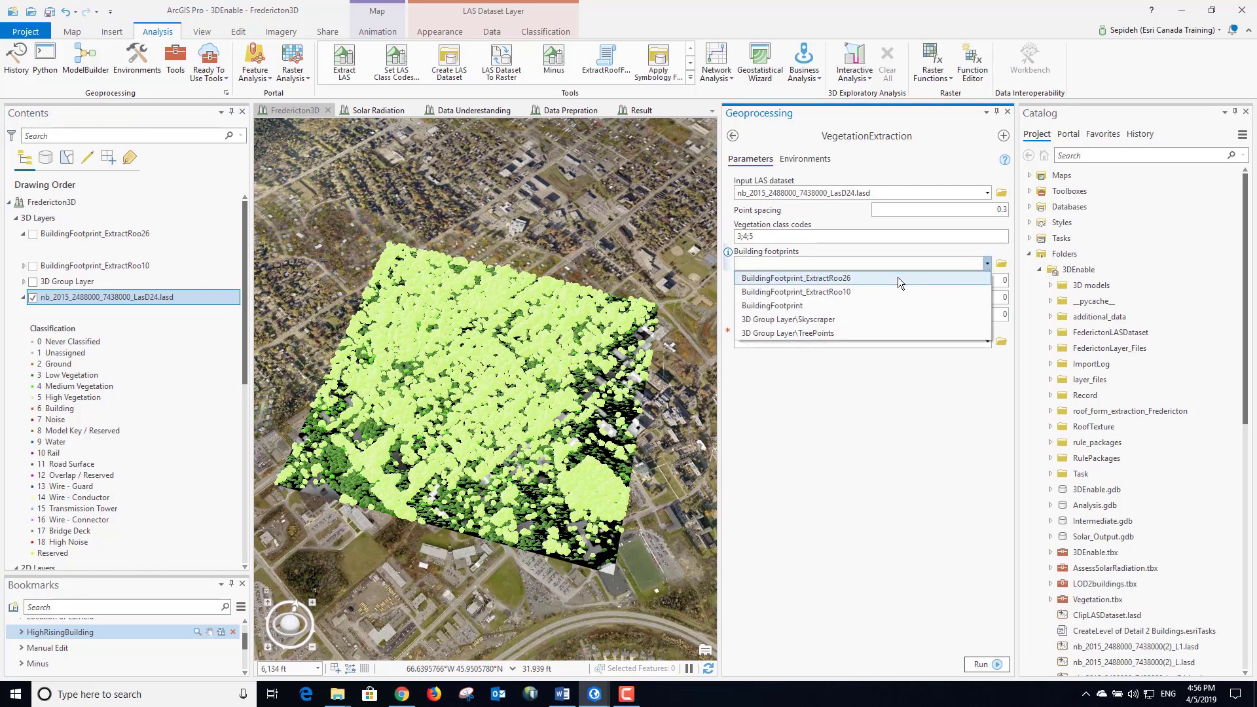
{"action": "left_click", "coordinate": [815, 306]}
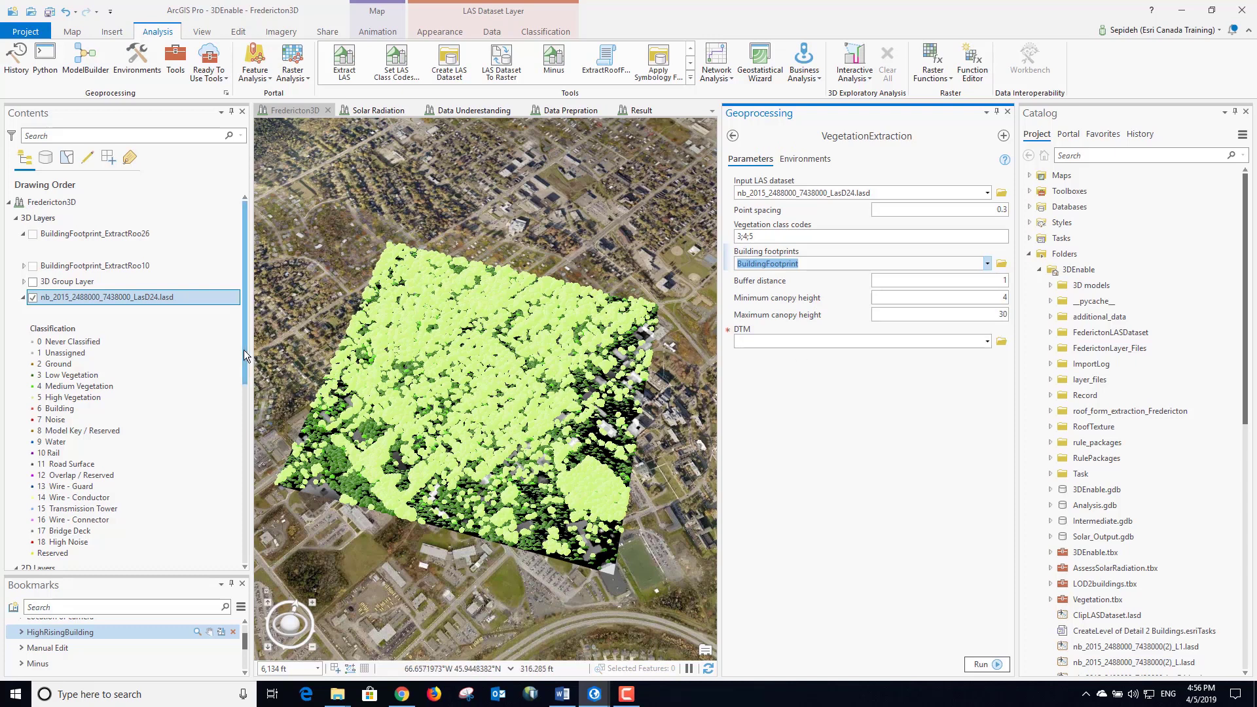
{"action": "left_click_drag", "start_coordinate": [246, 348], "coordinate": [254, 509]}
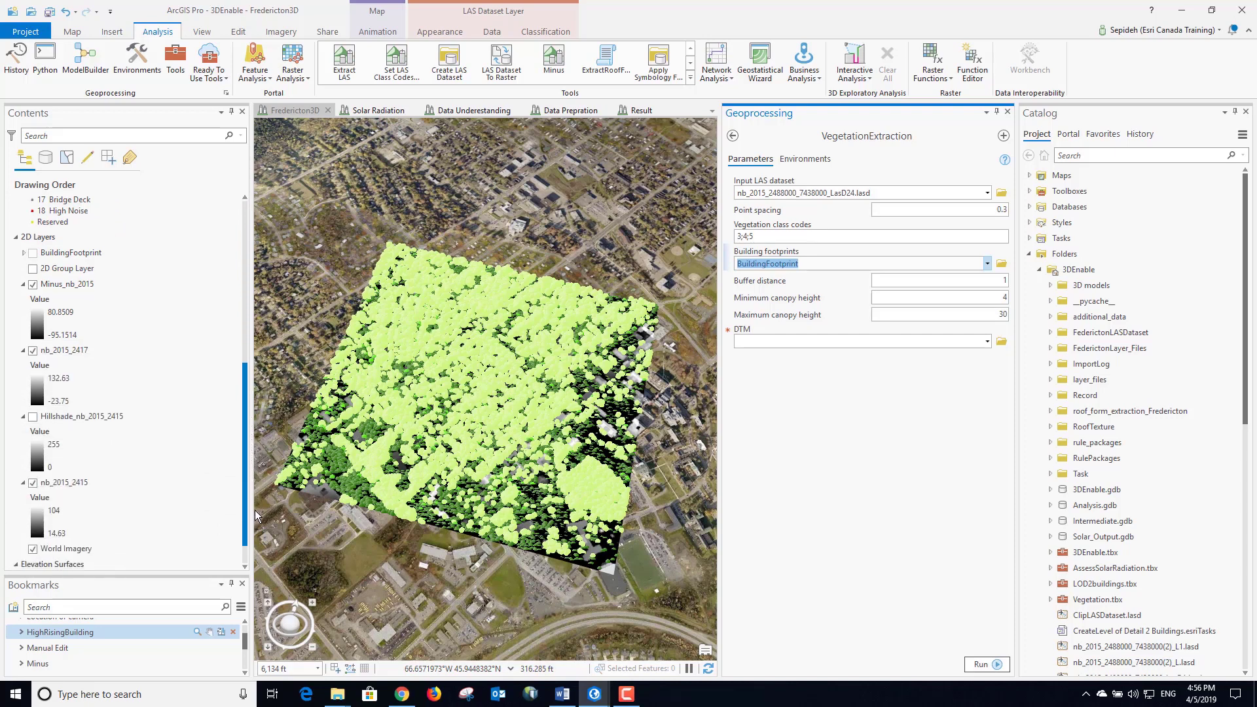
{"action": "left_click", "coordinate": [72, 483]}
{"action": "left_click_drag", "start_coordinate": [72, 482], "coordinate": [752, 348]}
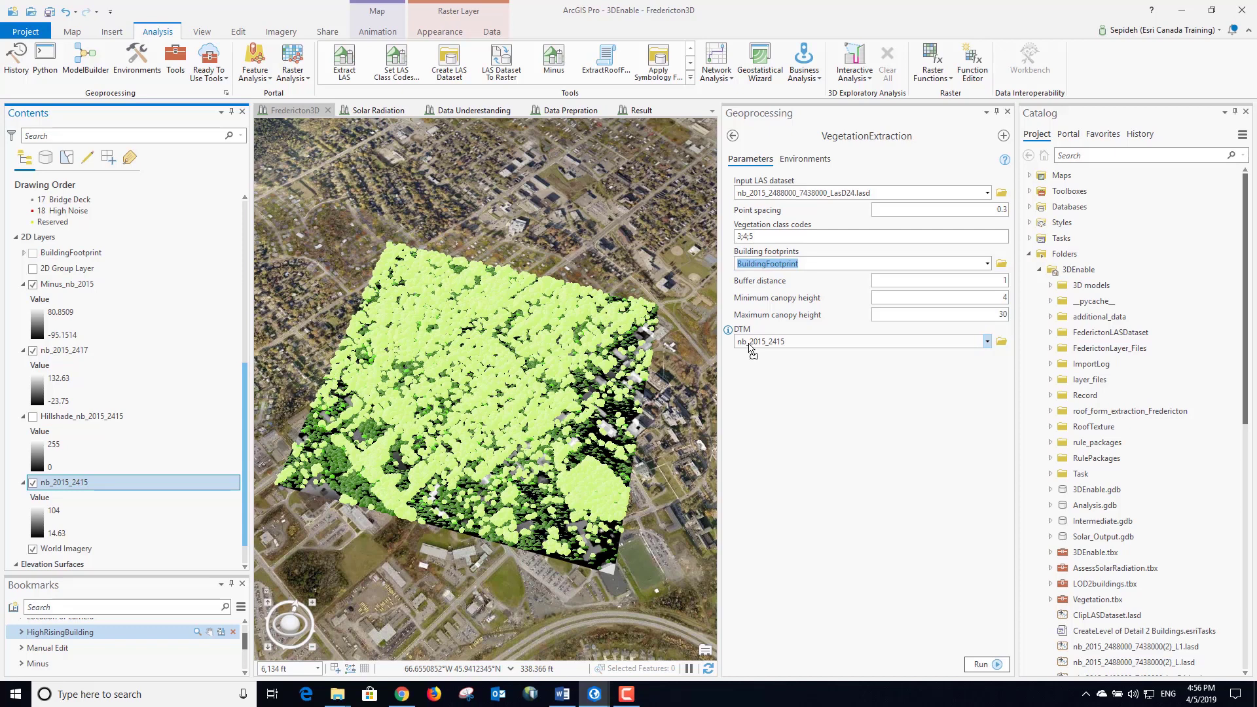
Add the TreePoints feature class from 3DEnable.gdb as a Realistic Trees preset layer with Maple as the tree type
{"action": "left_click", "coordinate": [73, 32]}
{"action": "left_click", "coordinate": [289, 77]}
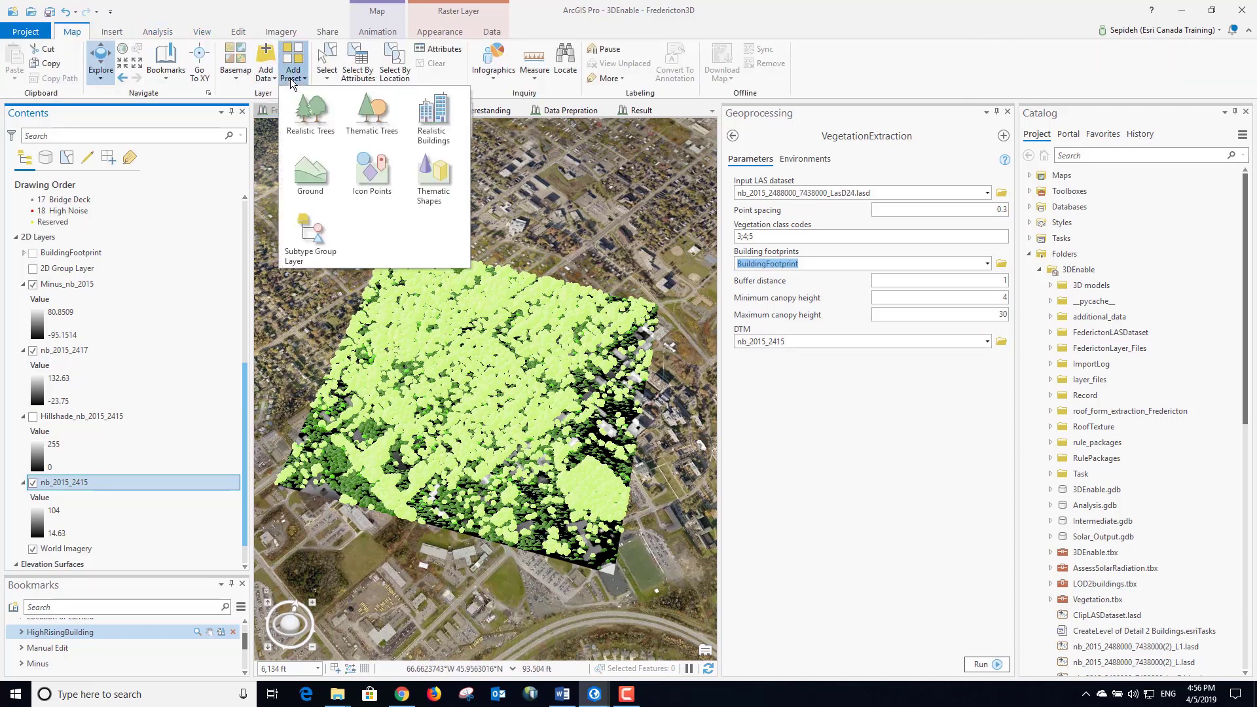
{"action": "left_click", "coordinate": [309, 109]}
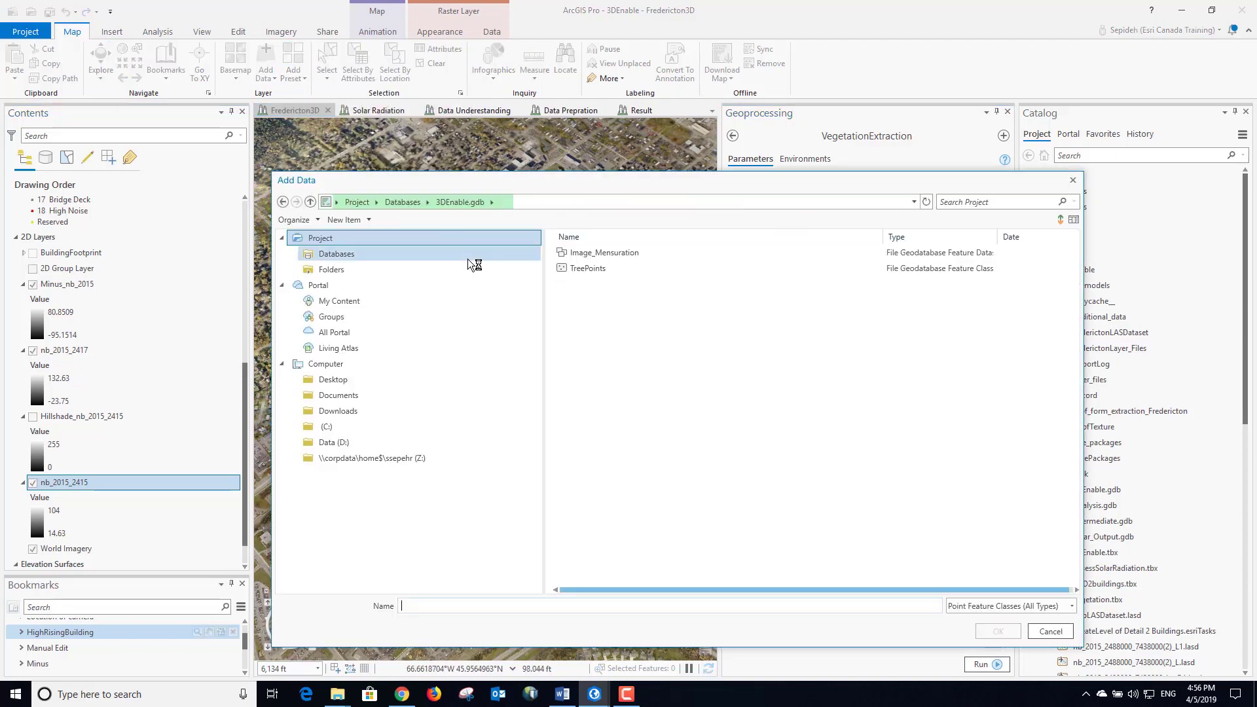
{"action": "left_click", "coordinate": [588, 267]}
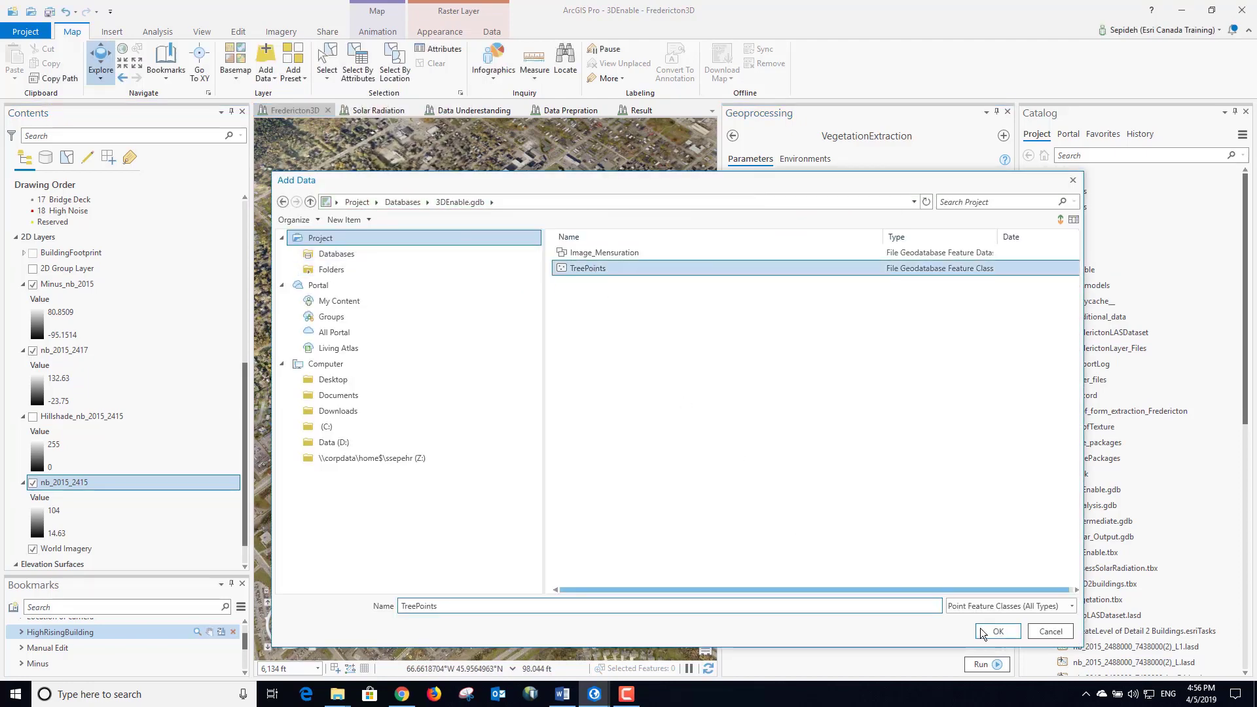
{"action": "left_click", "coordinate": [982, 632]}
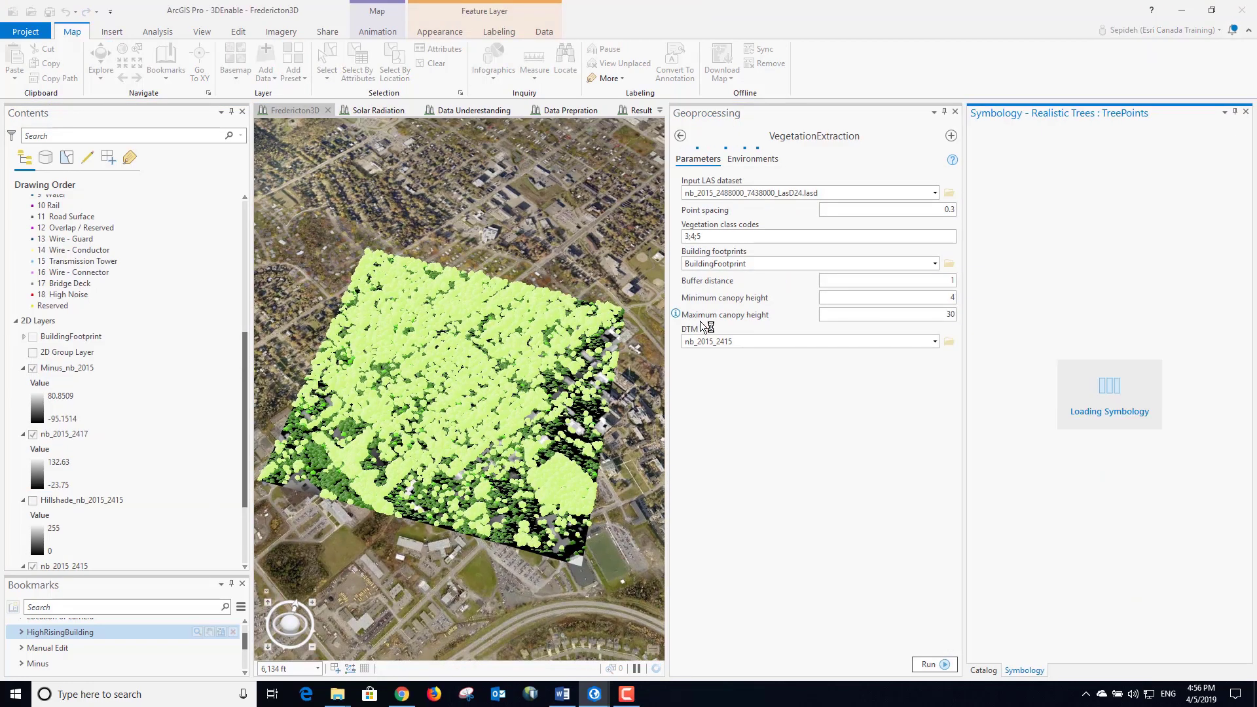
{"action": "left_click", "coordinate": [1194, 153]}
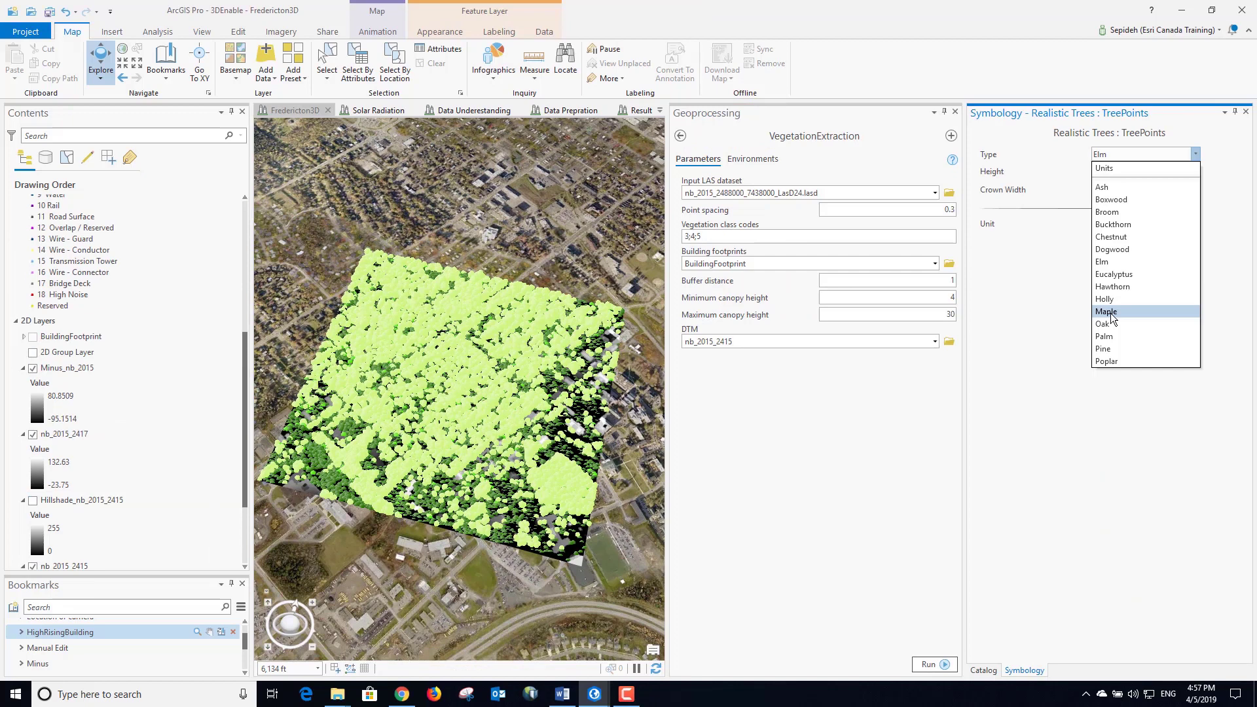
{"action": "left_click", "coordinate": [1107, 311]}
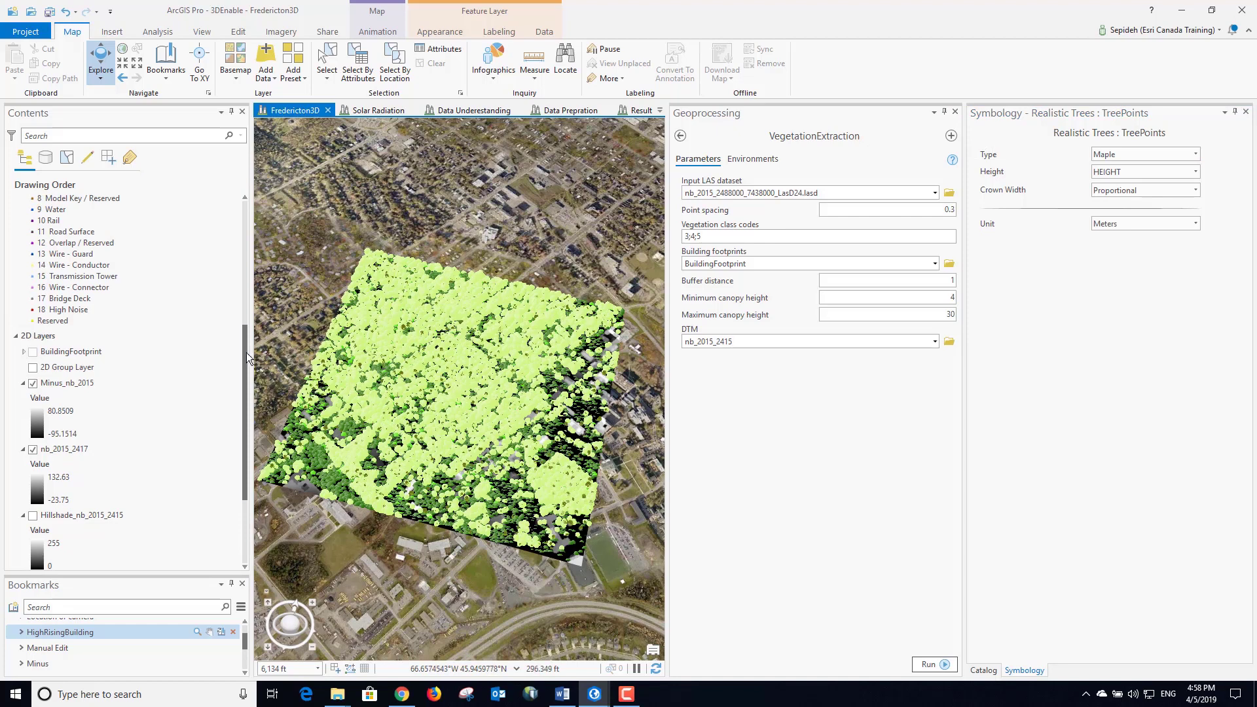
Hide the LAS dataset layer to inspect the maple trees close up, and close the vegetation extraction and tree symbology settings
{"action": "left_click_drag", "start_coordinate": [246, 352], "coordinate": [251, 230]}
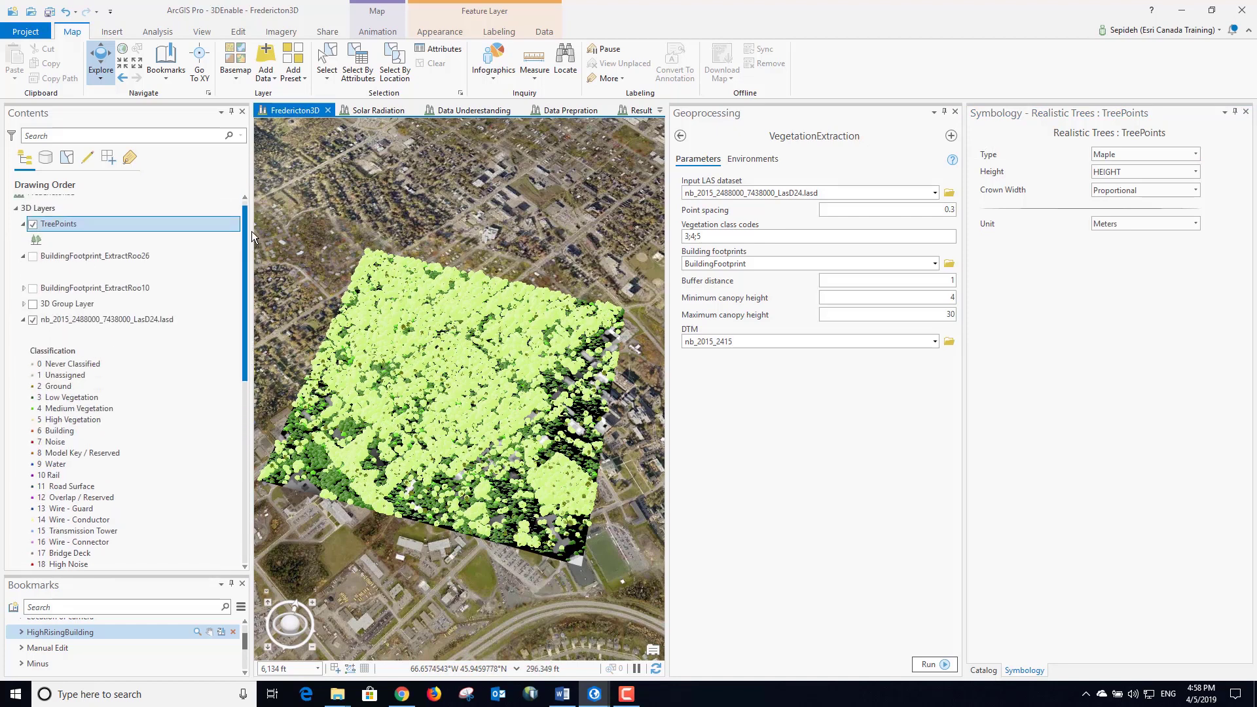
{"action": "left_click", "coordinate": [33, 324]}
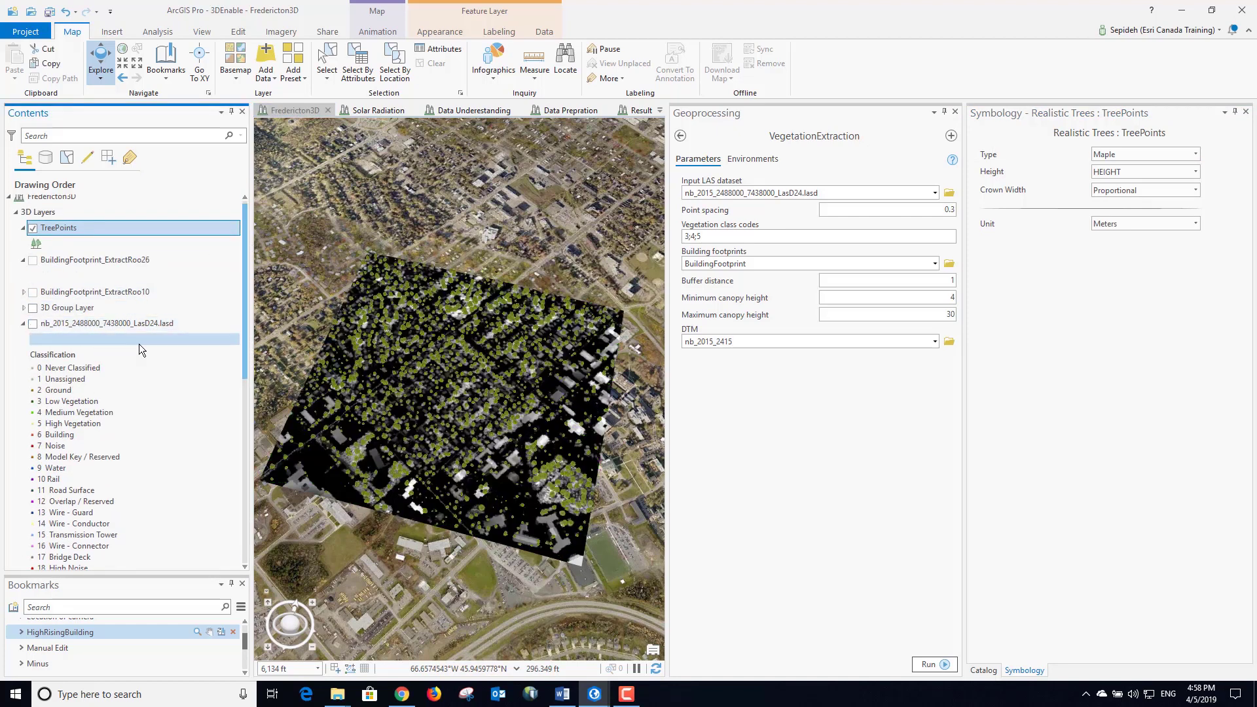
{"action": "scroll", "coordinate": [486, 393], "scroll_direction": "up", "scroll_amount": 5}
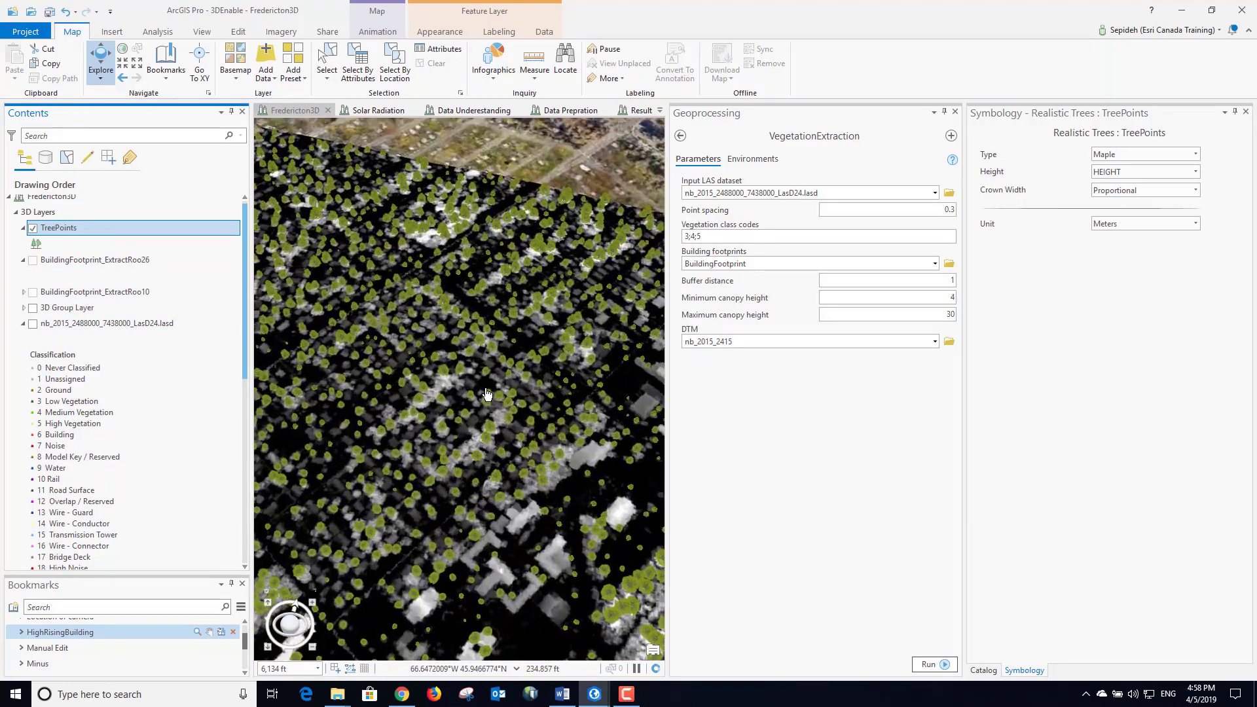
{"action": "scroll", "coordinate": [486, 393], "scroll_direction": "up", "scroll_amount": 5}
{"action": "scroll", "coordinate": [452, 344], "scroll_direction": "up", "scroll_amount": 3}
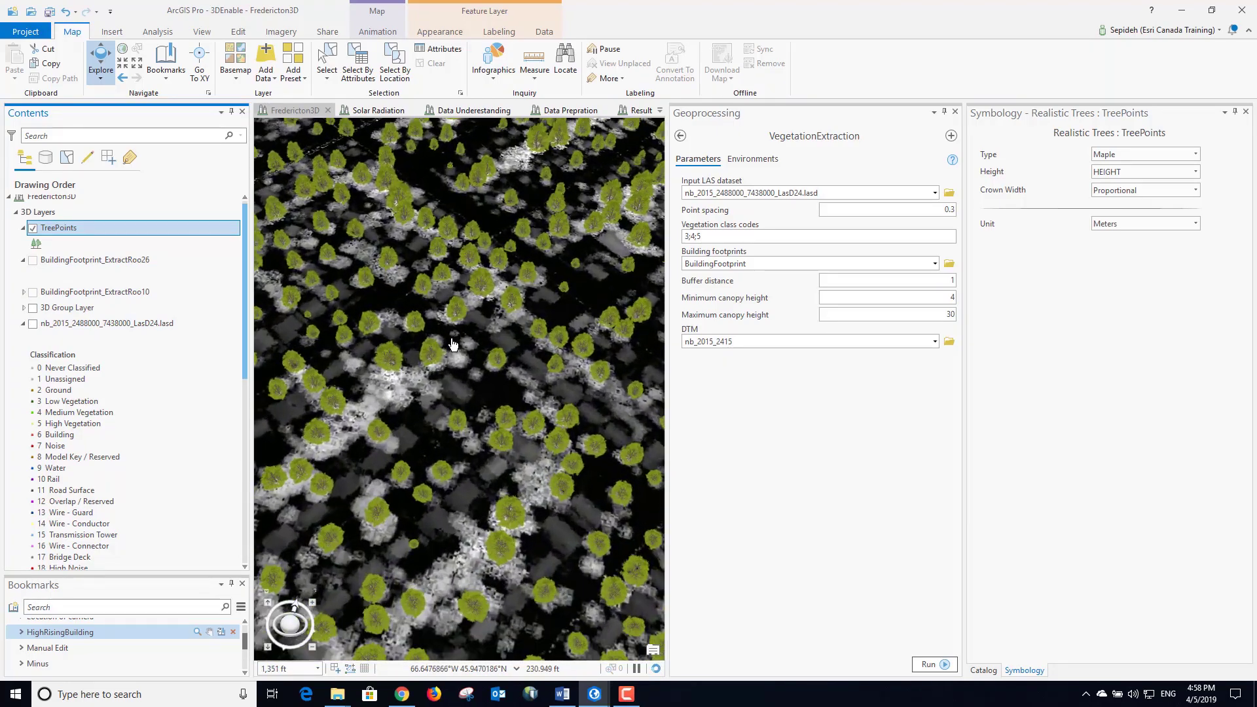
{"action": "scroll", "coordinate": [452, 344], "scroll_direction": "up", "scroll_amount": 3}
{"action": "scroll", "coordinate": [481, 288], "scroll_direction": "up", "scroll_amount": 2}
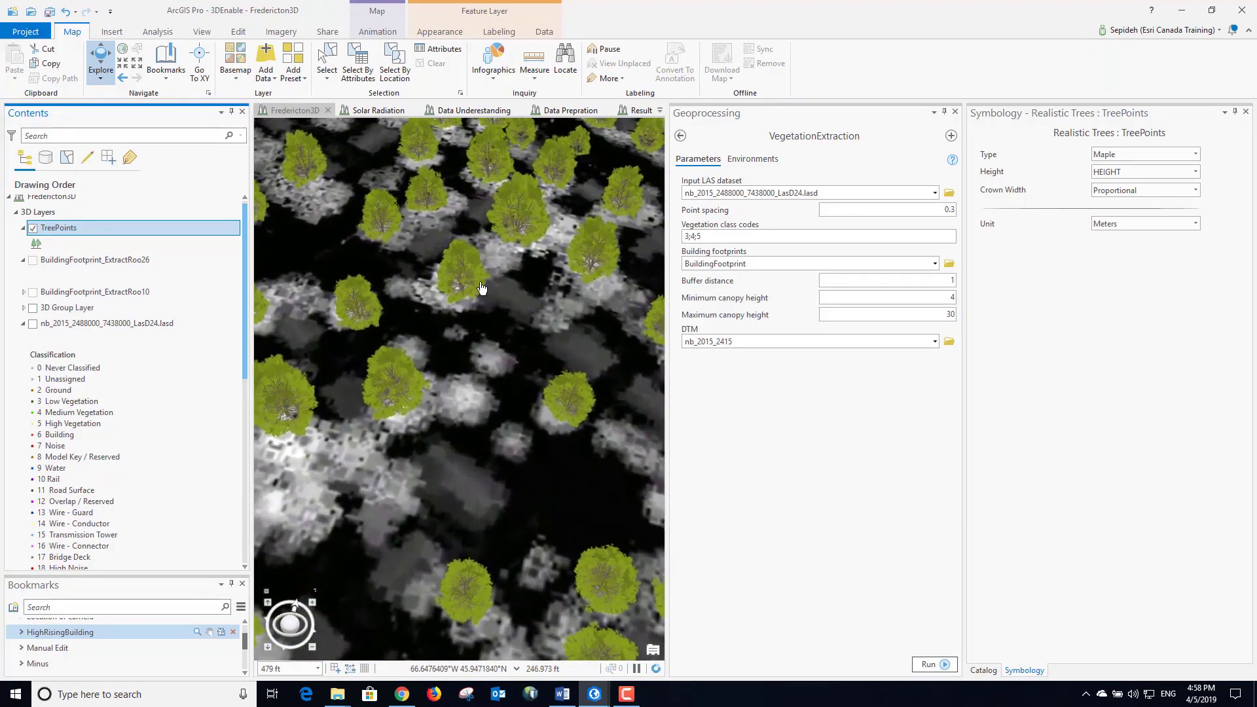
{"action": "scroll", "coordinate": [482, 288], "scroll_direction": "up", "scroll_amount": 4}
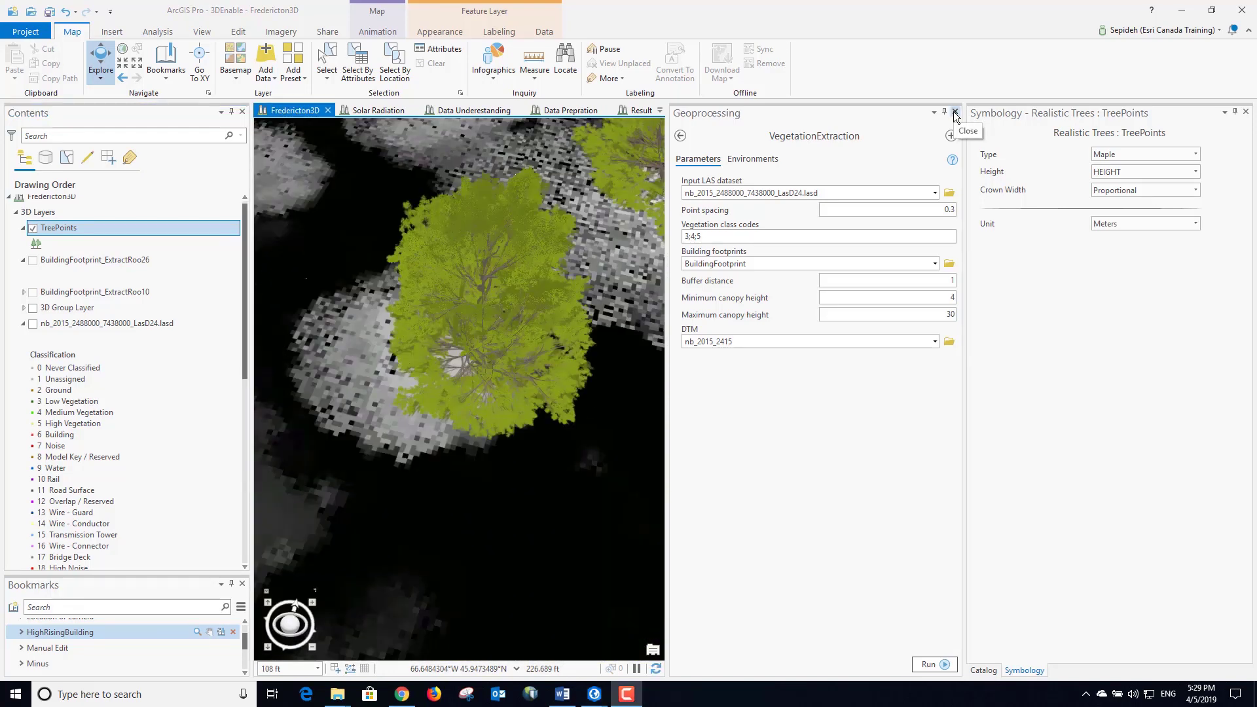
{"action": "left_click", "coordinate": [955, 112]}
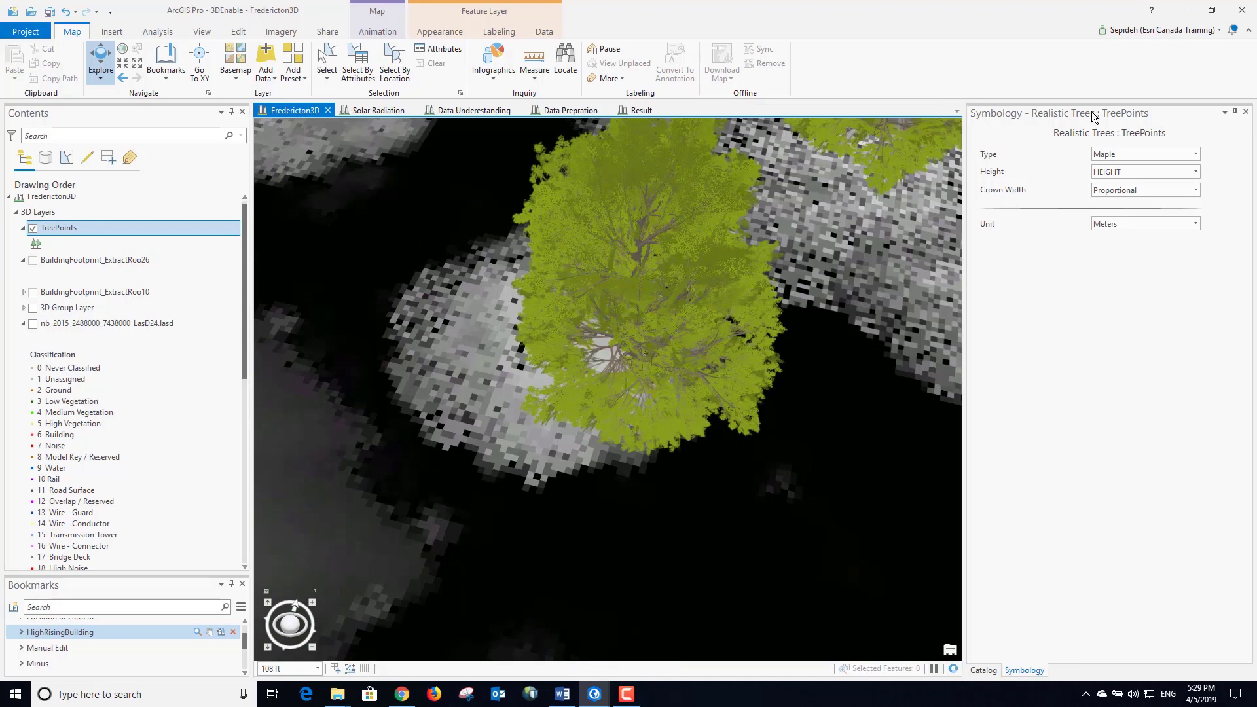
{"action": "left_click", "coordinate": [1246, 112]}
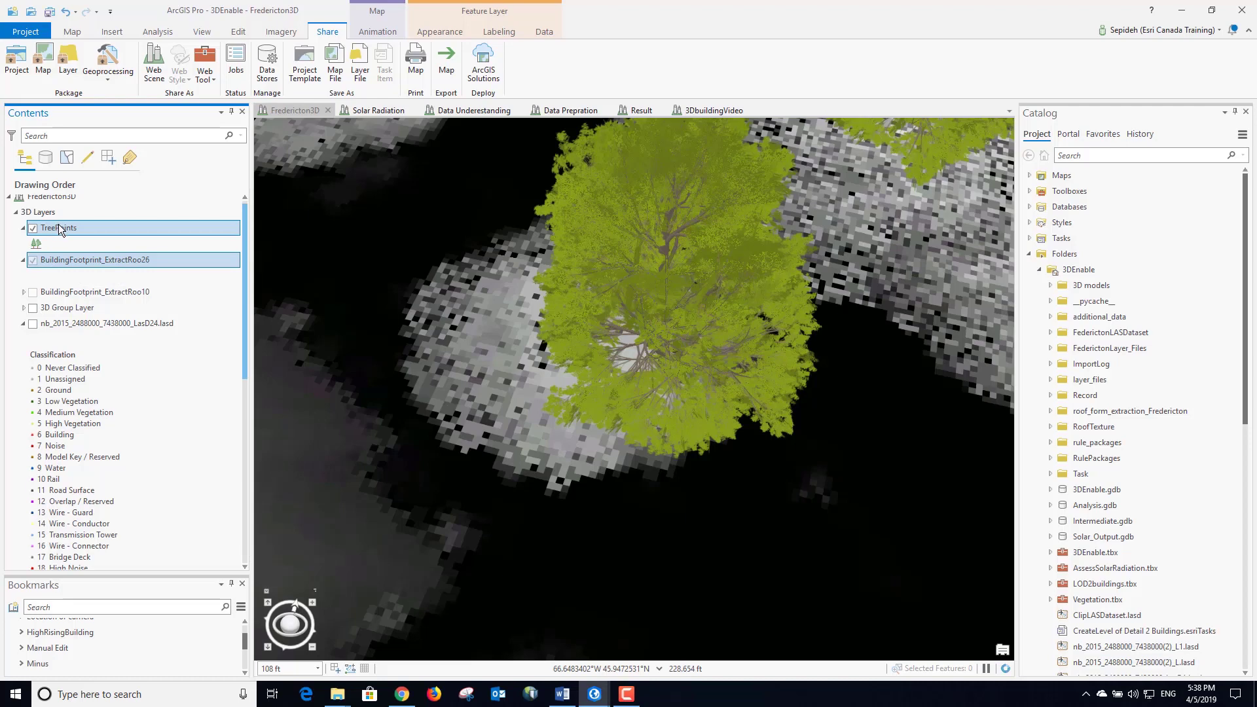
Copy the TreePoints and BuildingFootprint_ExtractRoo26 layers from Fredericton3D into the 3DbuildingVideo scene
{"action": "right_click", "coordinate": [59, 229]}
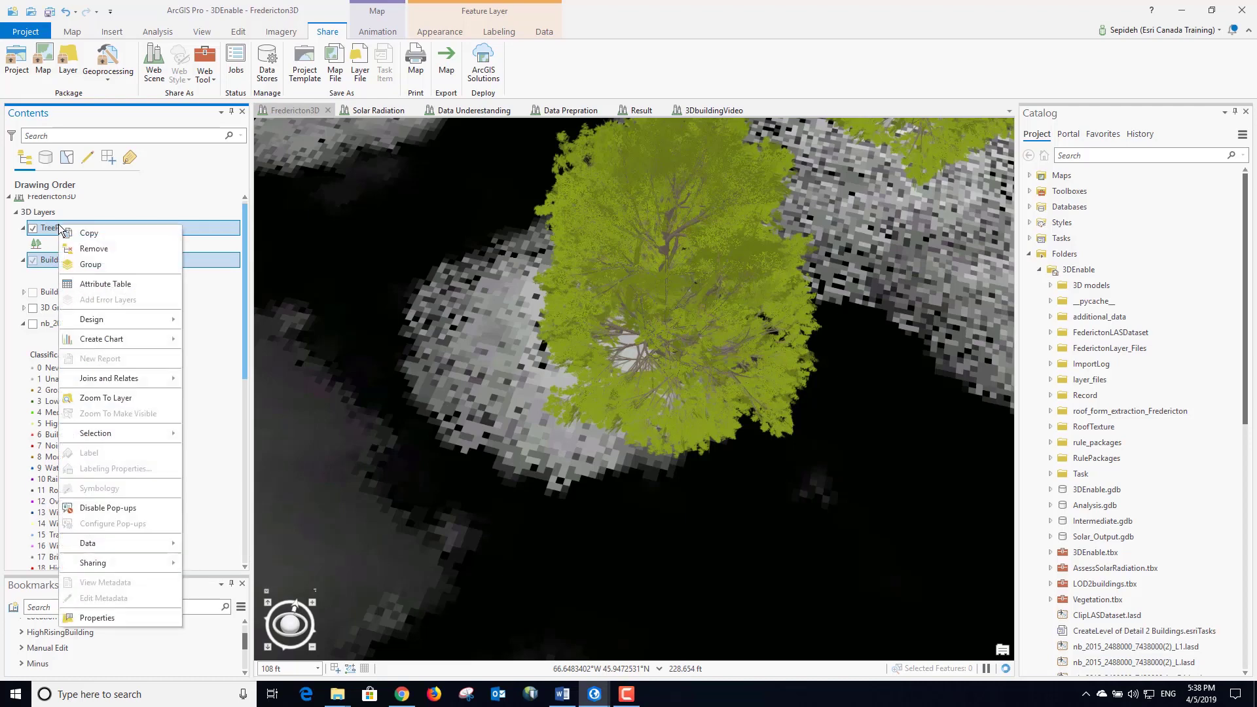
{"action": "left_click", "coordinate": [92, 237]}
{"action": "left_click", "coordinate": [713, 109]}
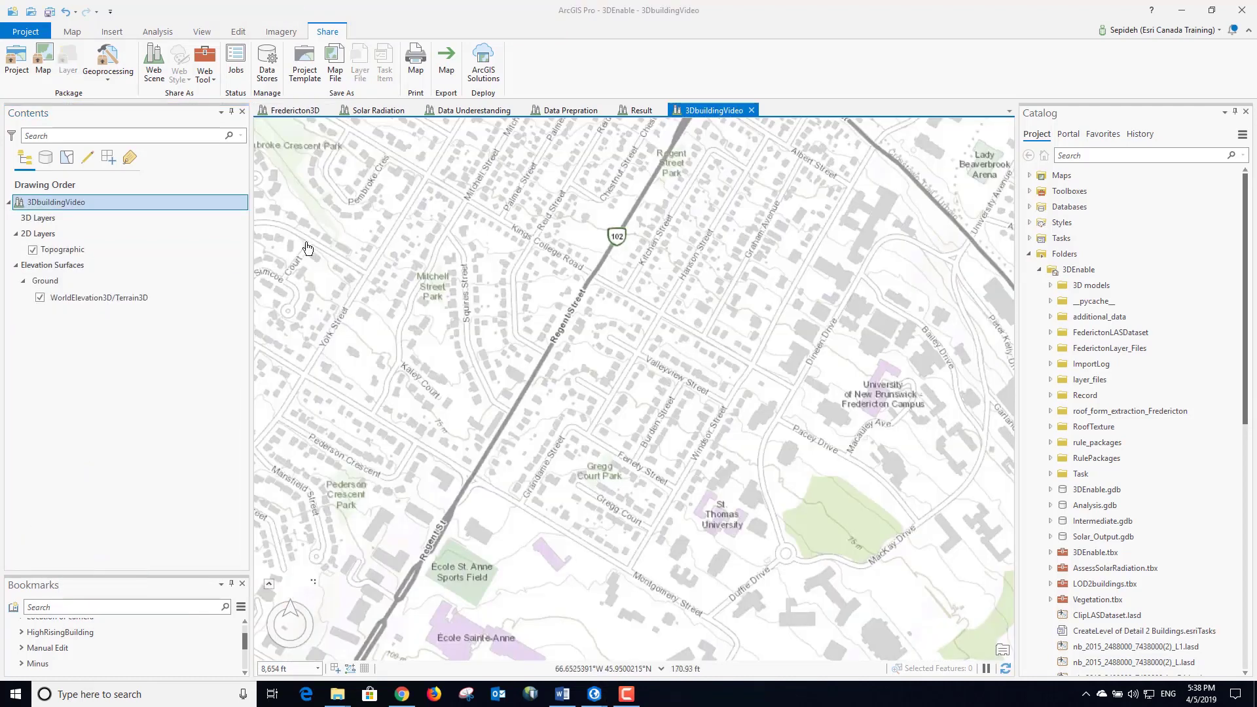
{"action": "right_click", "coordinate": [66, 203]}
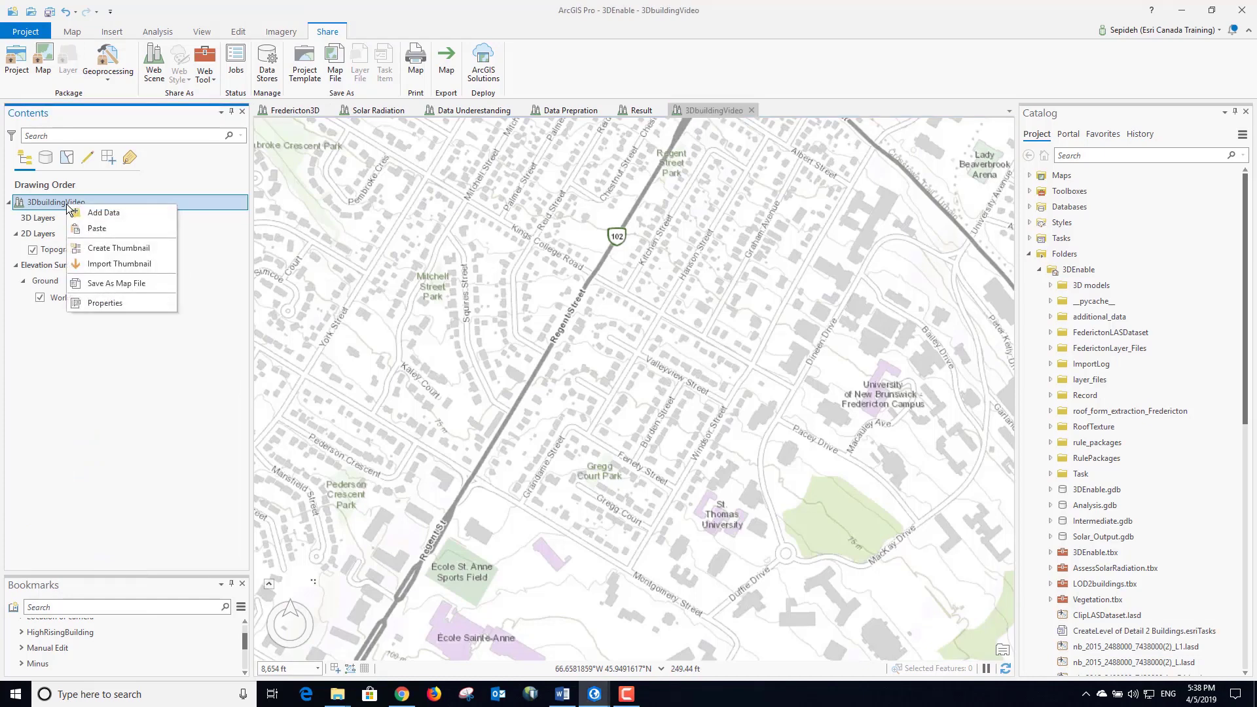
{"action": "left_click", "coordinate": [96, 229]}
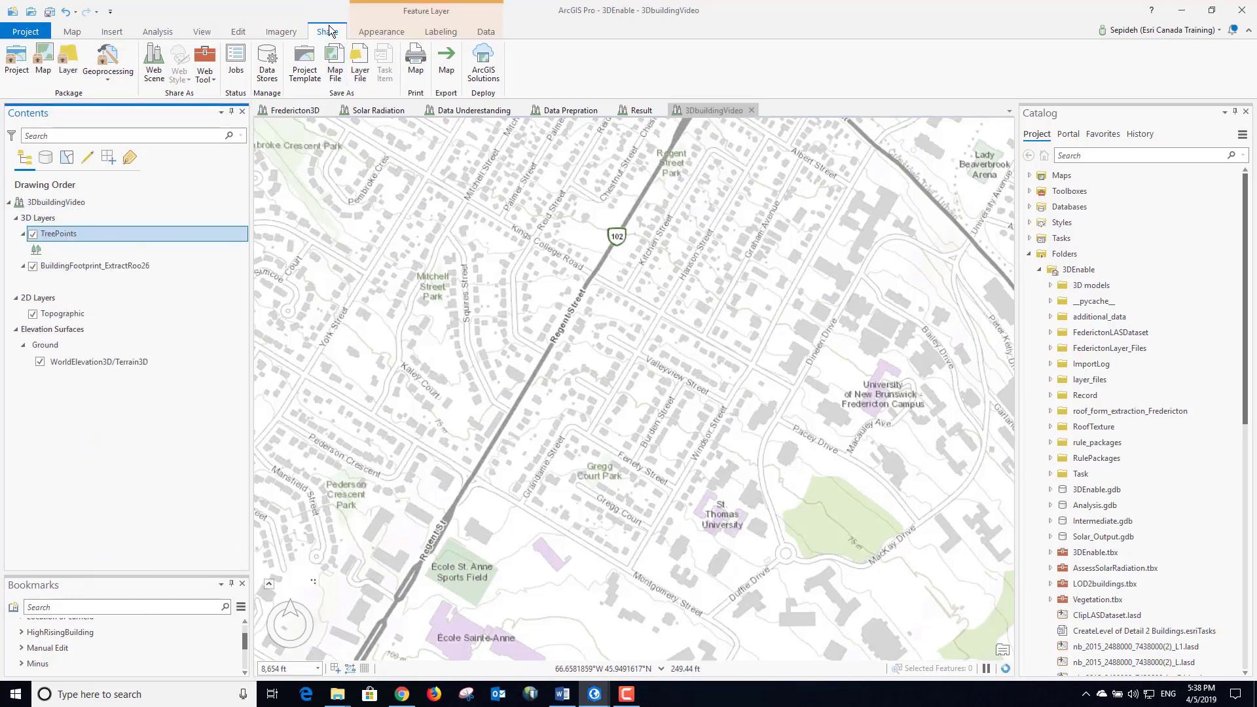
Set up sharing the scene as a web scene named 3DbuildingVideo, using 3DbuildingVideo as both the summary and the tag
{"action": "left_click", "coordinate": [154, 65]}
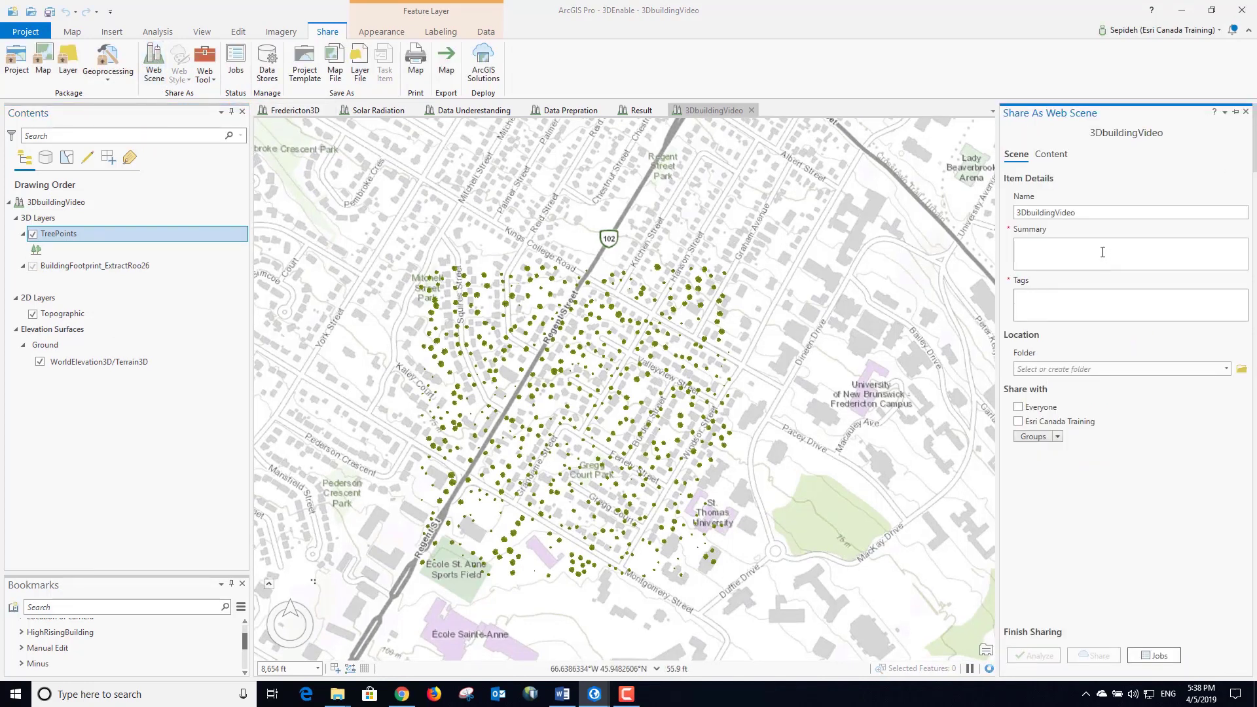
{"action": "left_click_drag", "start_coordinate": [1077, 213], "coordinate": [1006, 213]}
{"action": "right_click", "coordinate": [1030, 209]}
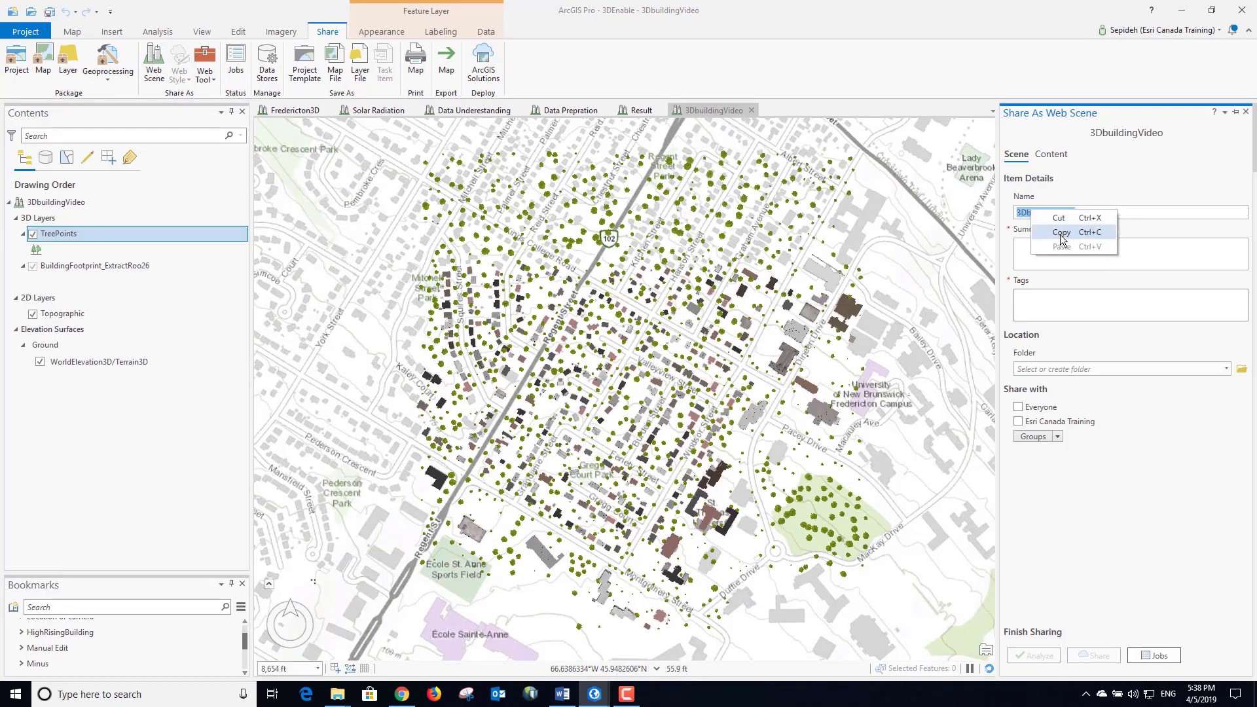
{"action": "left_click", "coordinate": [1062, 234]}
{"action": "left_click", "coordinate": [1053, 247]}
{"action": "key", "text": "ctrl+v"}
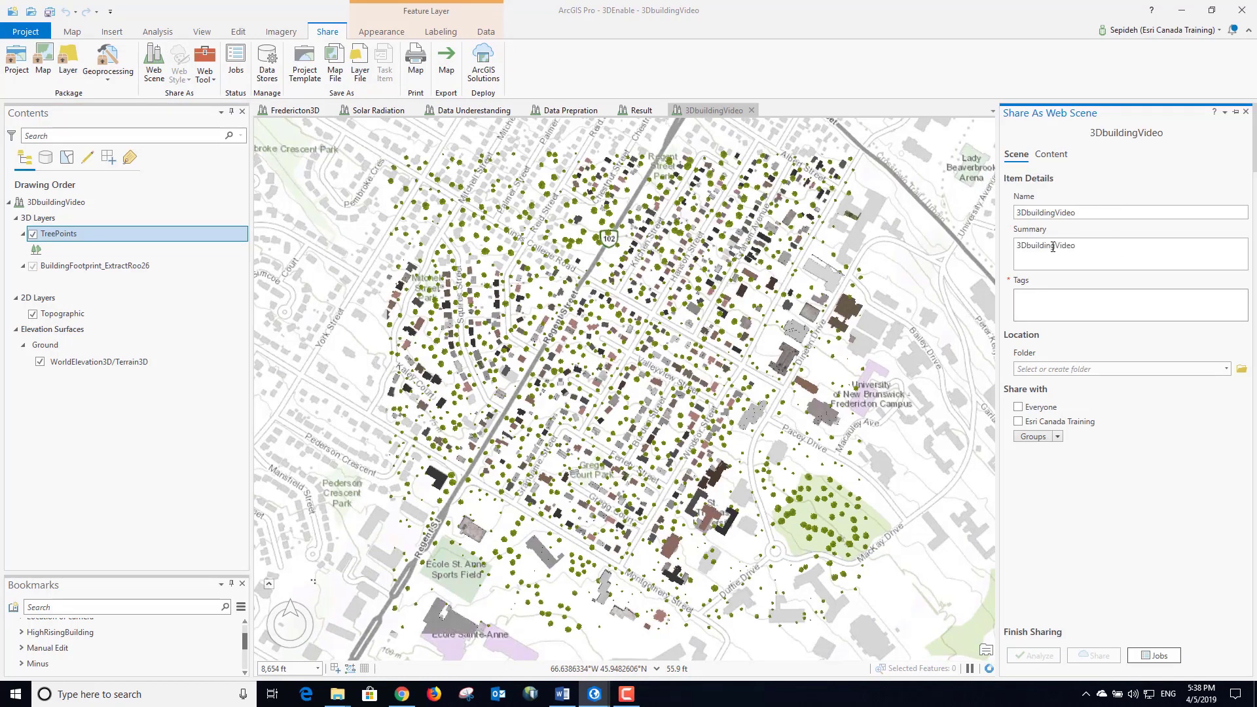
{"action": "left_click", "coordinate": [1054, 297]}
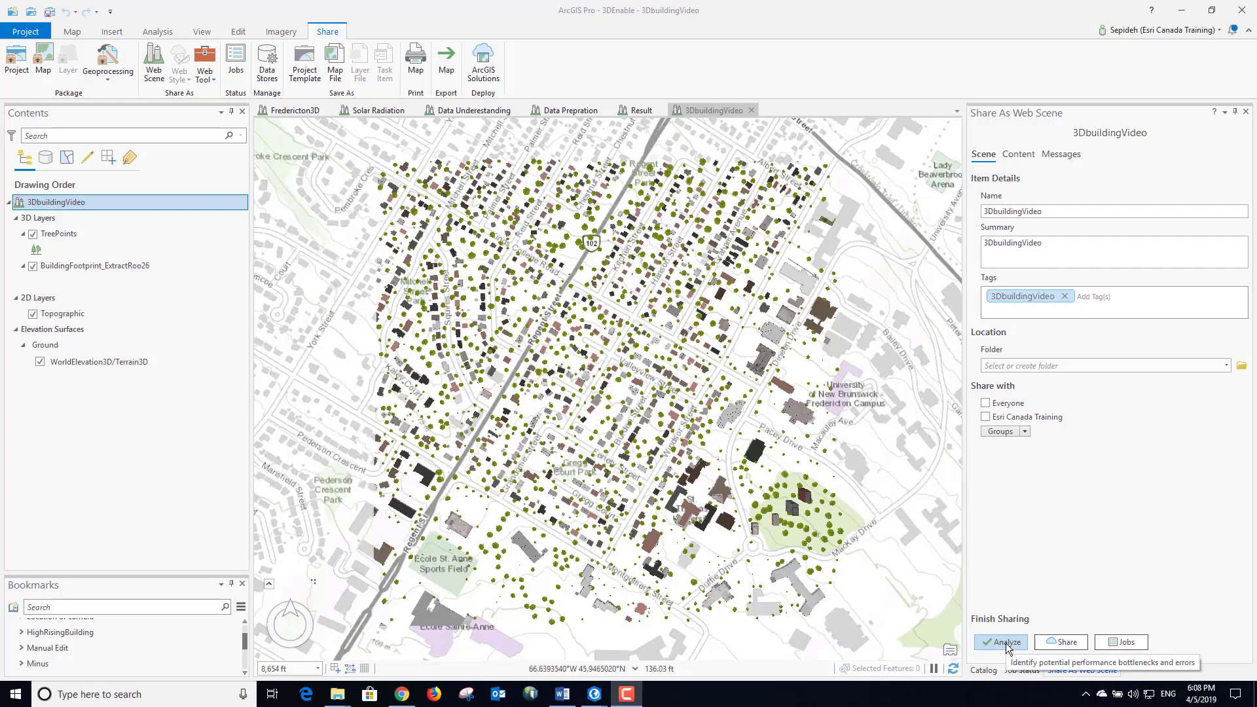
Analyze and publish the 3DbuildingVideo web scene, monitoring its individual web layers in the job queue
{"action": "left_click", "coordinate": [1005, 643]}
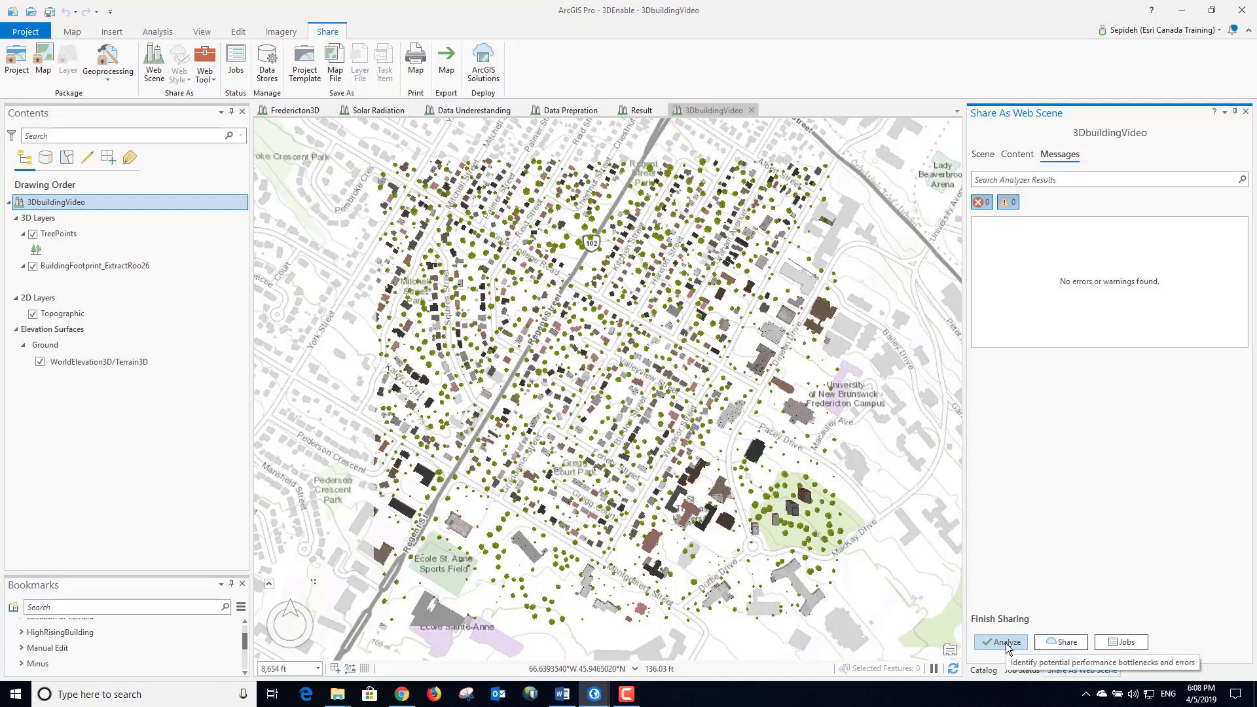
{"action": "left_click", "coordinate": [1061, 645]}
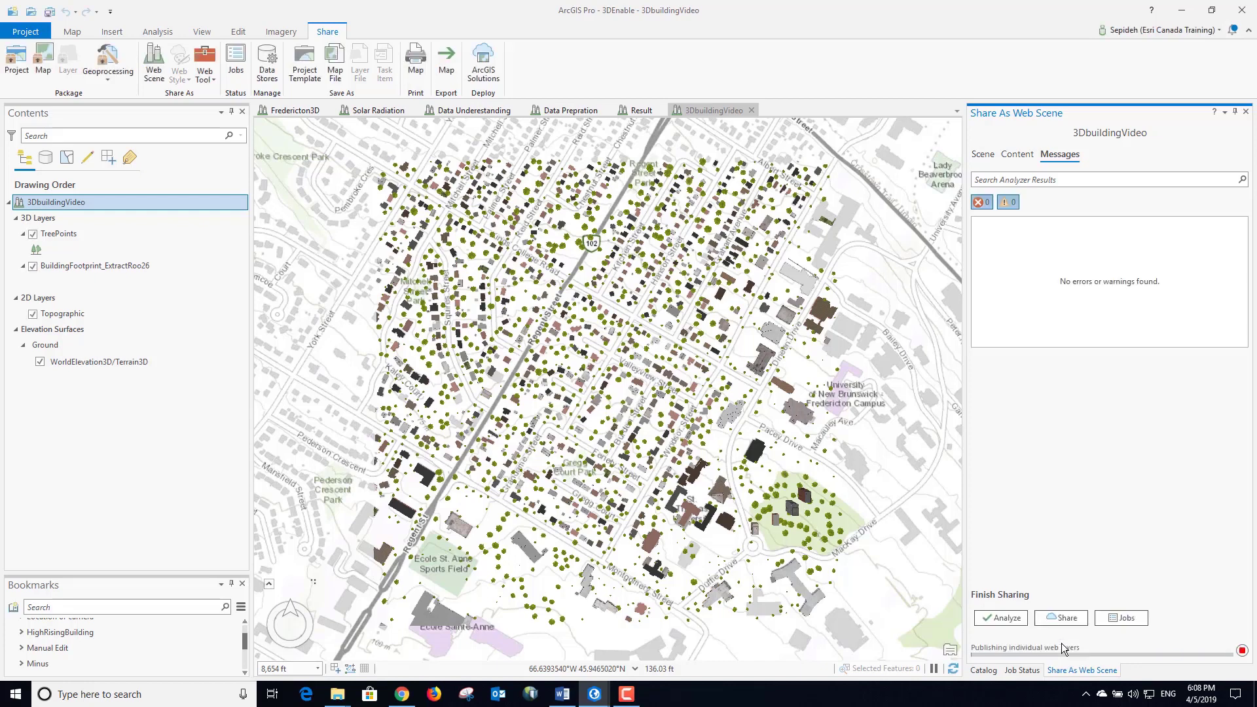
{"action": "left_click", "coordinate": [1117, 618]}
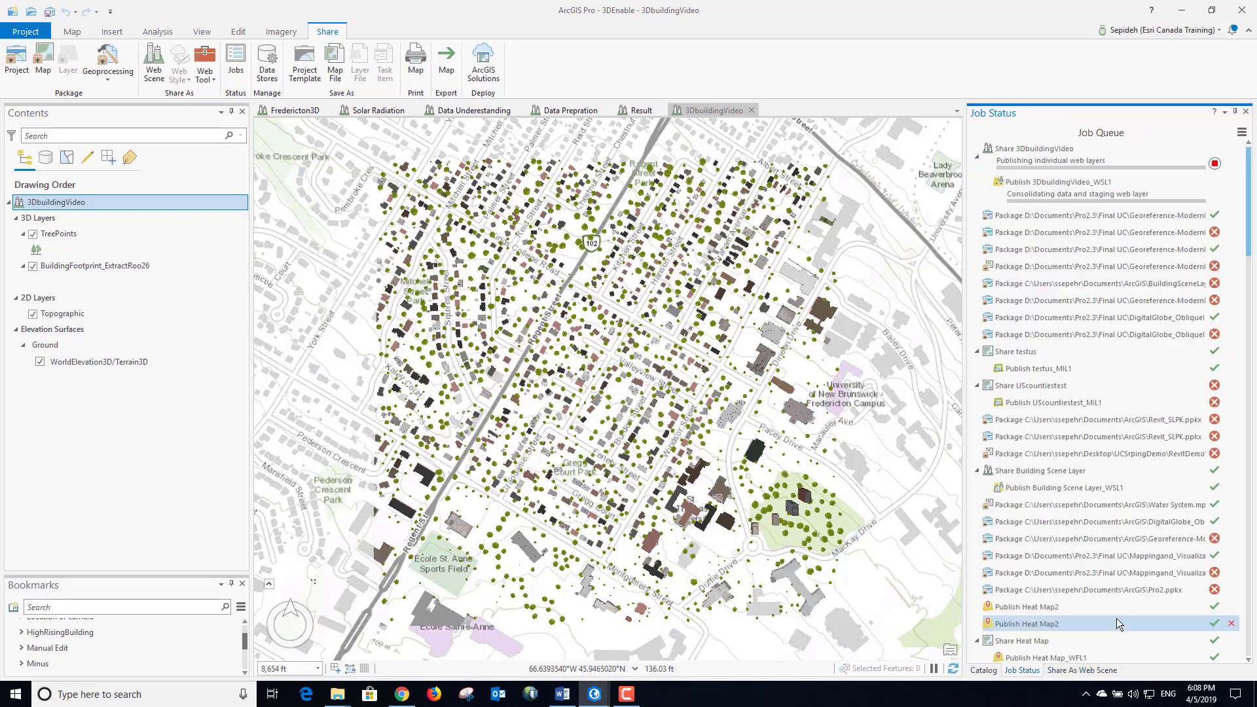
{"action": "mouse_move", "coordinate": [1117, 619]}
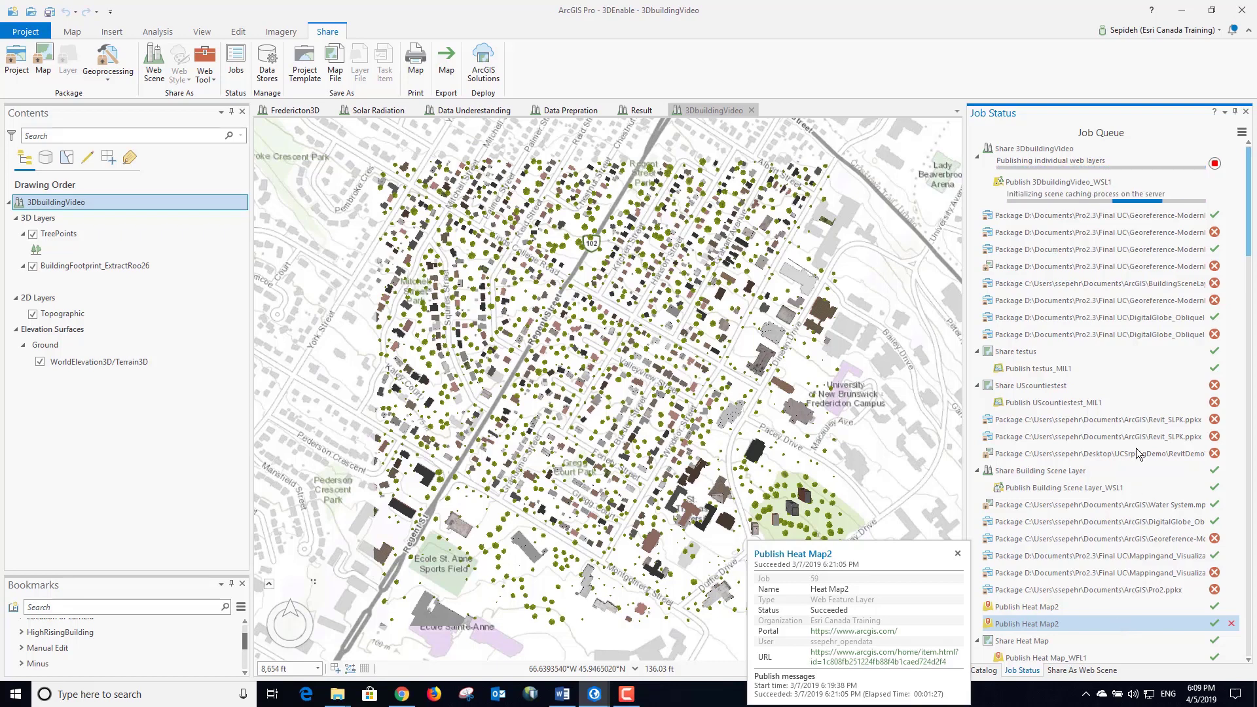
{"action": "mouse_move", "coordinate": [1028, 183]}
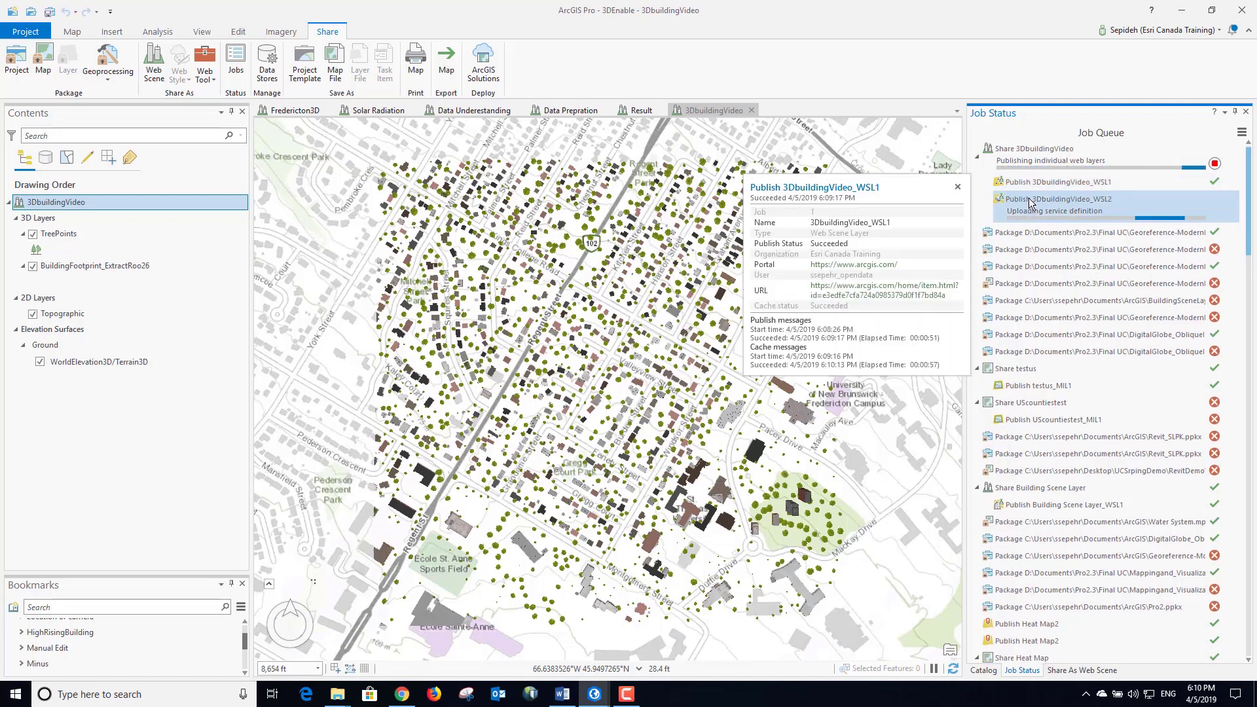
{"action": "mouse_move", "coordinate": [1030, 202]}
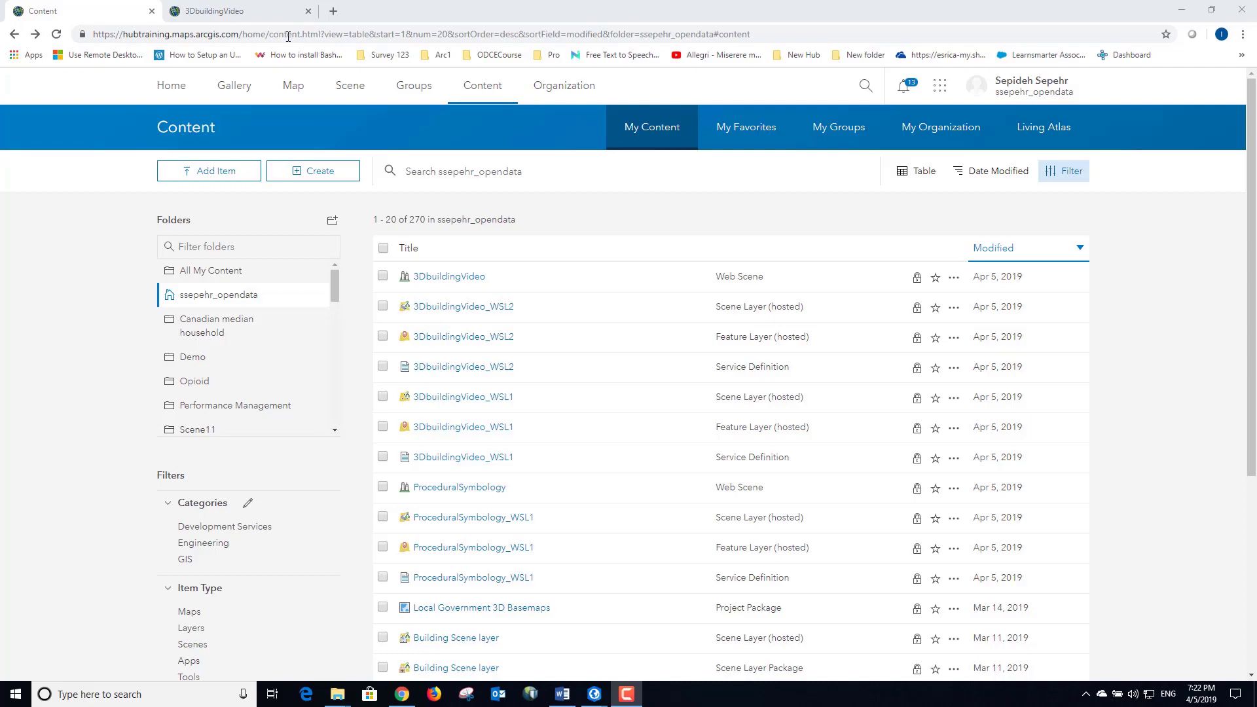
Switch to the published 3DbuildingVideo web scene in the browser's Scene Viewer and inspect its textured buildings and trees
{"action": "left_click", "coordinate": [237, 12]}
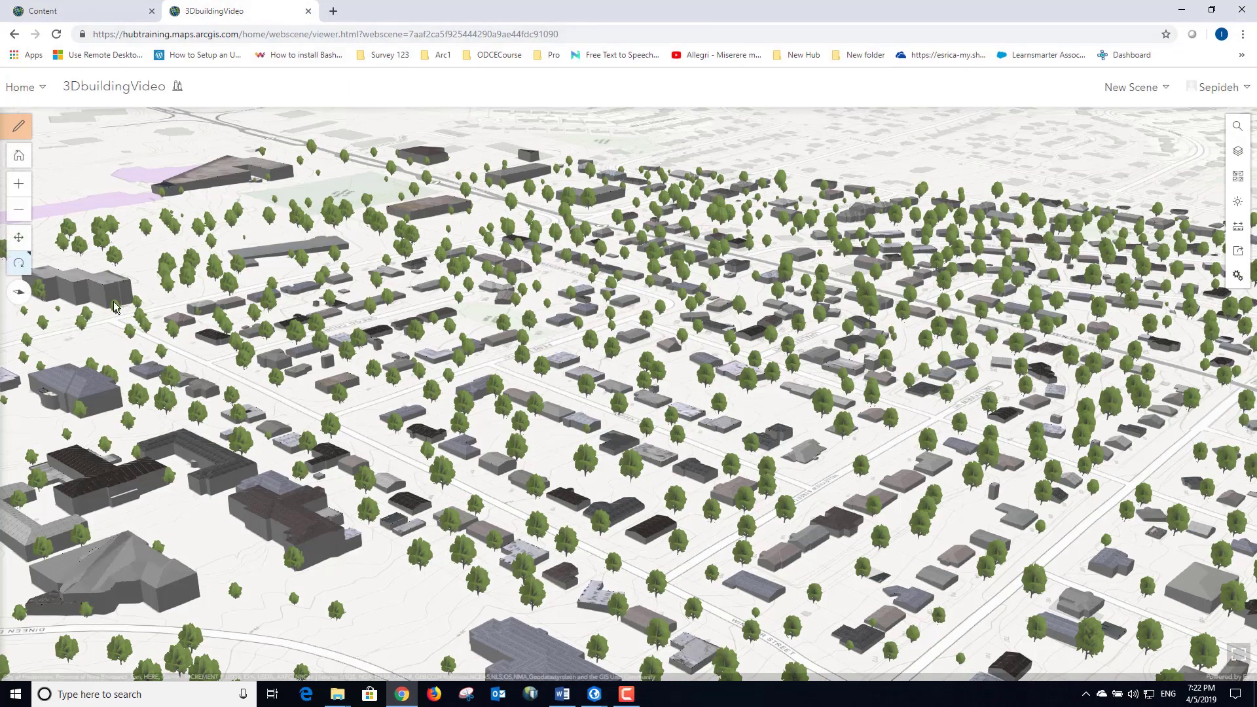
{"action": "left_click_drag", "start_coordinate": [570, 432], "coordinate": [389, 303]}
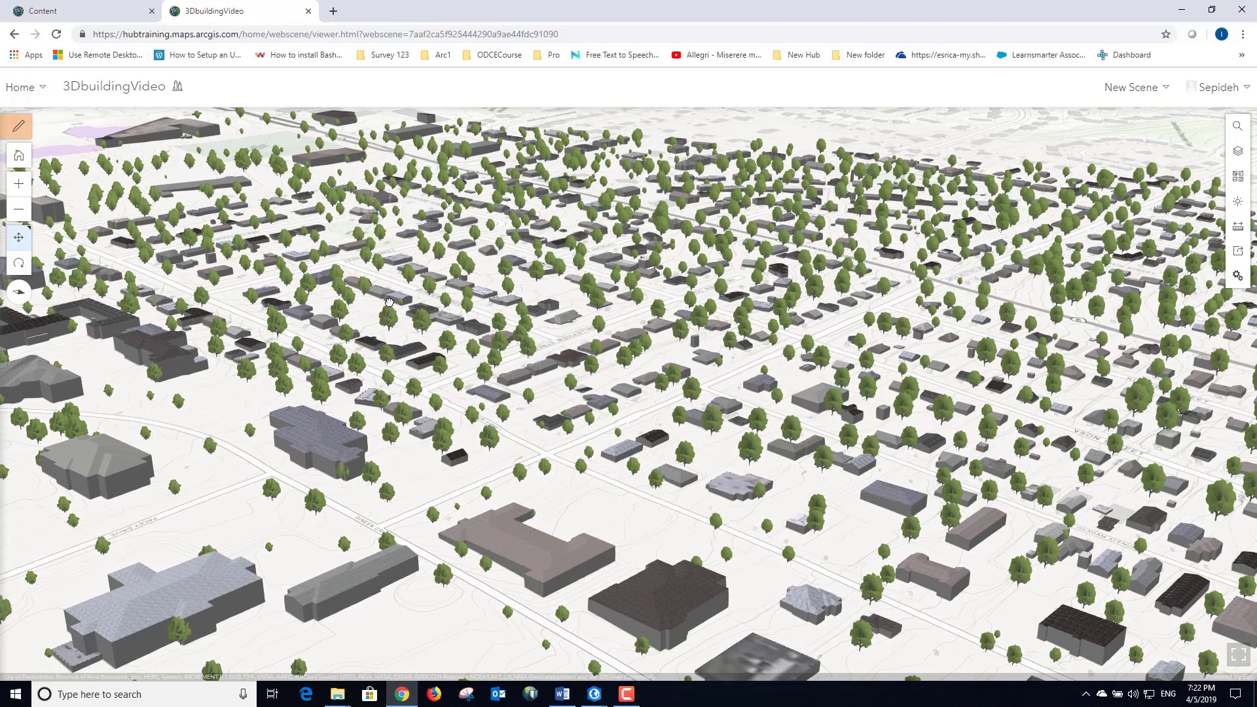